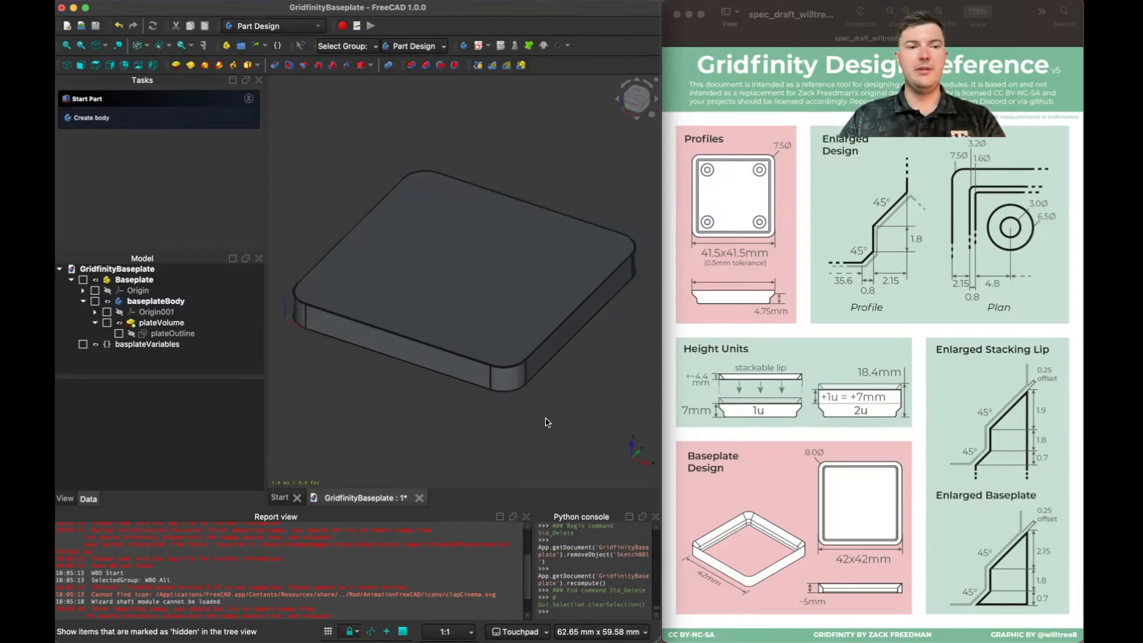
# Step: Create a new sketch on the XY-plane001 base plane of baseplateBody and toggle the sketch's section view
pyautogui.click(169, 311)
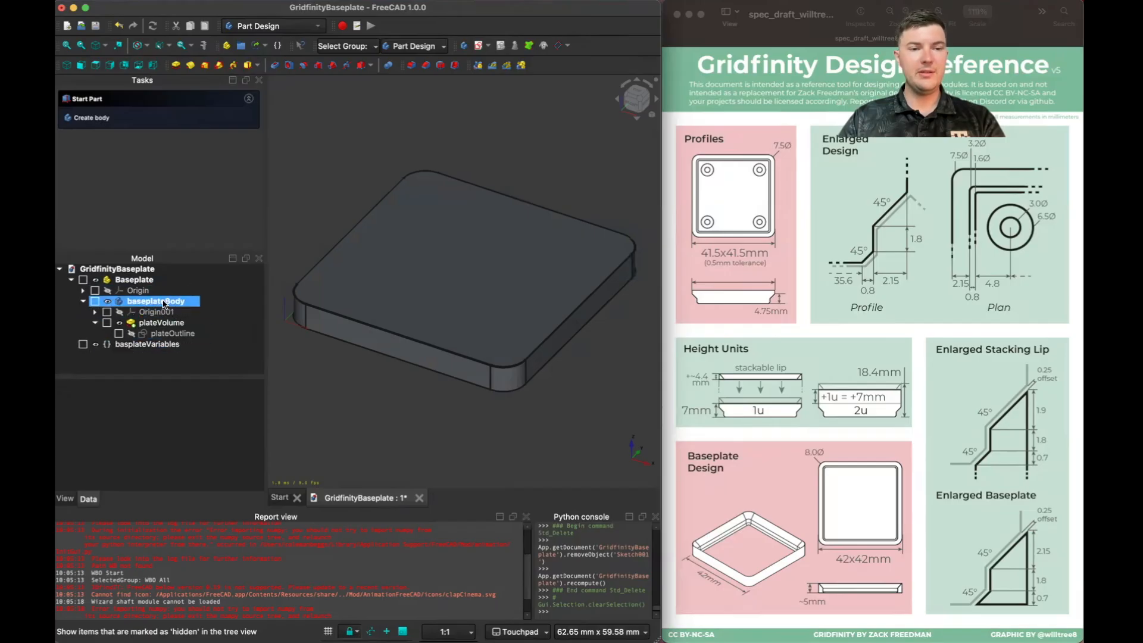
pyautogui.click(164, 302)
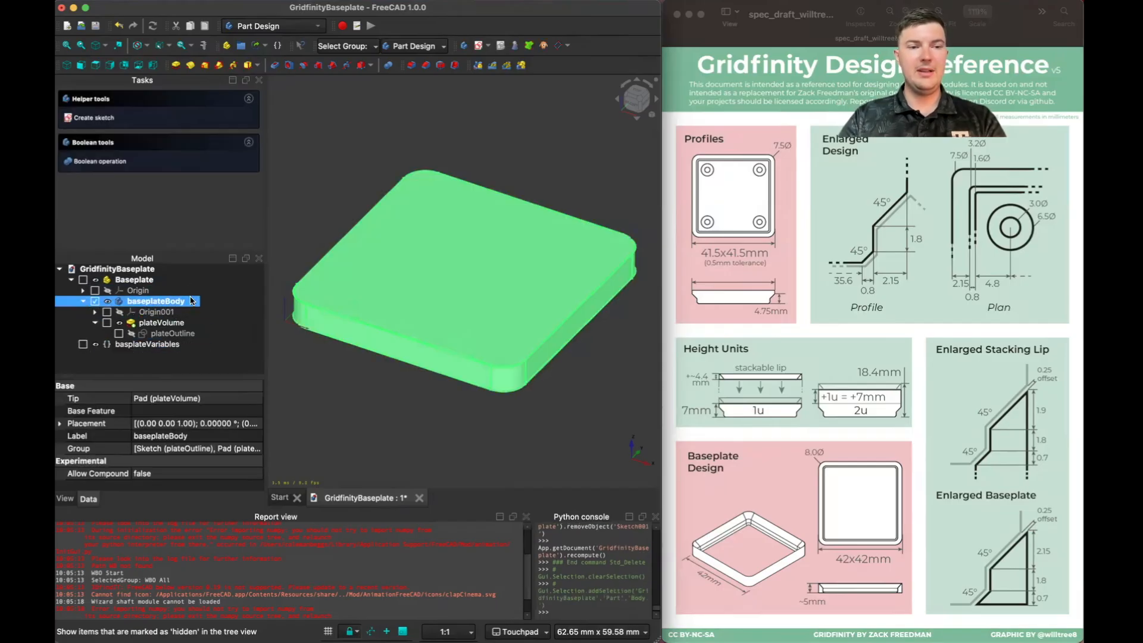
pyautogui.click(94, 117)
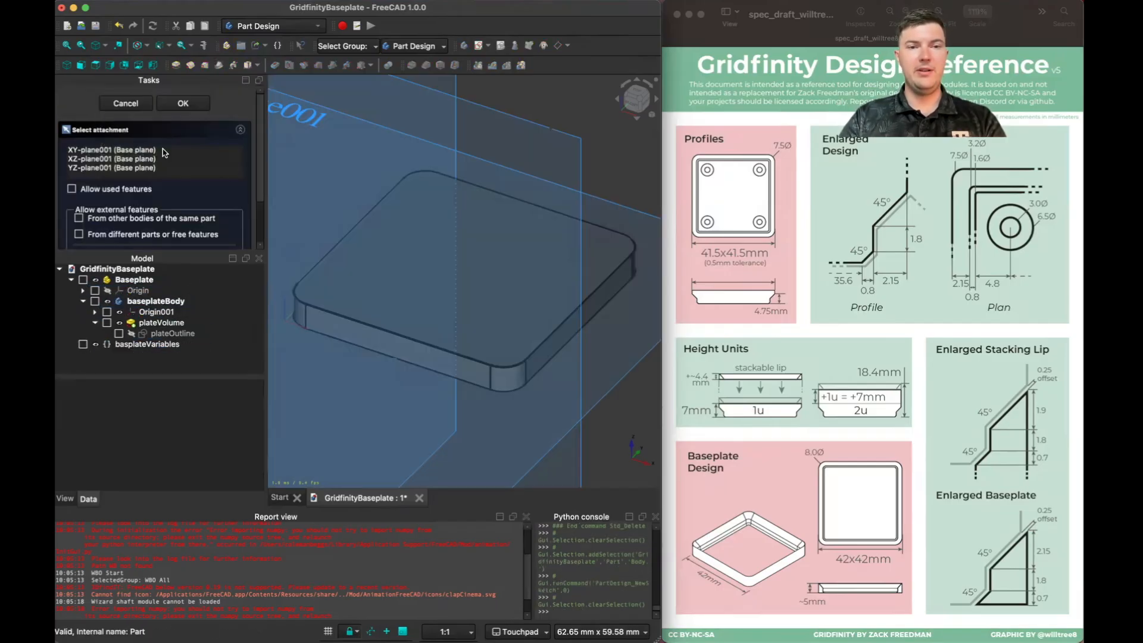
pyautogui.click(138, 150)
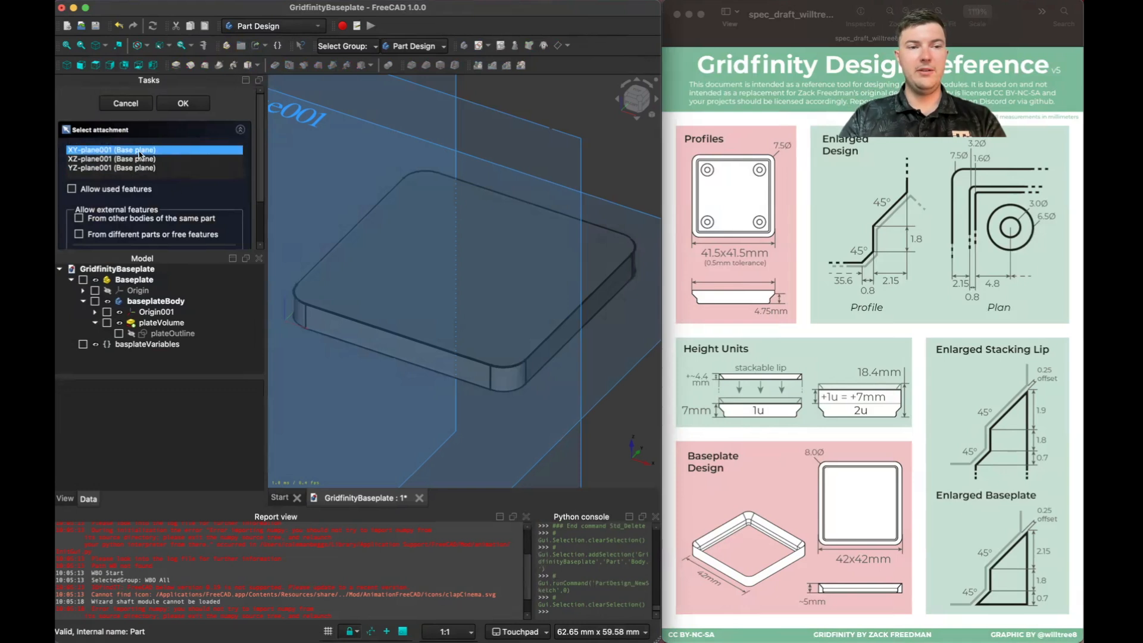
pyautogui.click(183, 104)
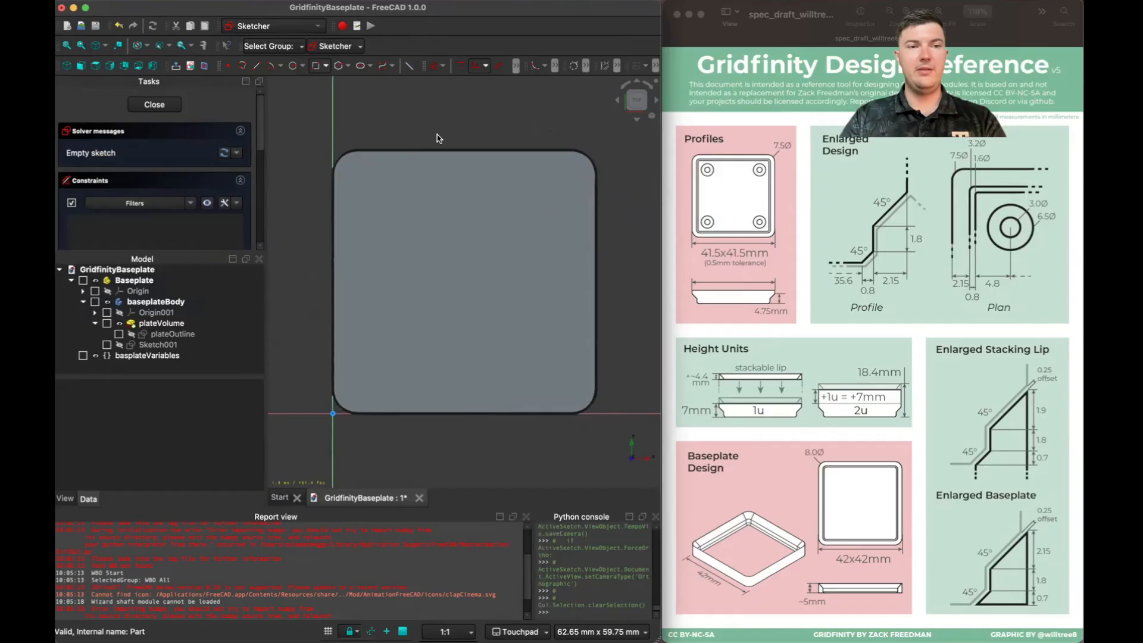
pyautogui.click(205, 71)
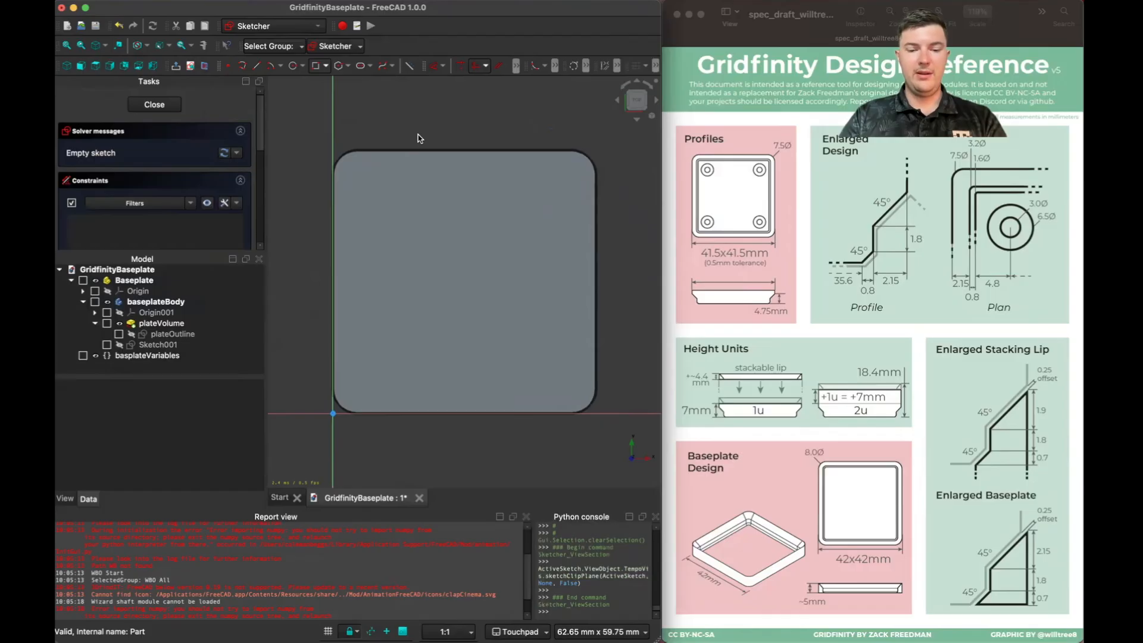
# Step: Sketch a rectangle about 43 by 44 mm from the origin, enclosing the plate outline
pyautogui.click(315, 66)
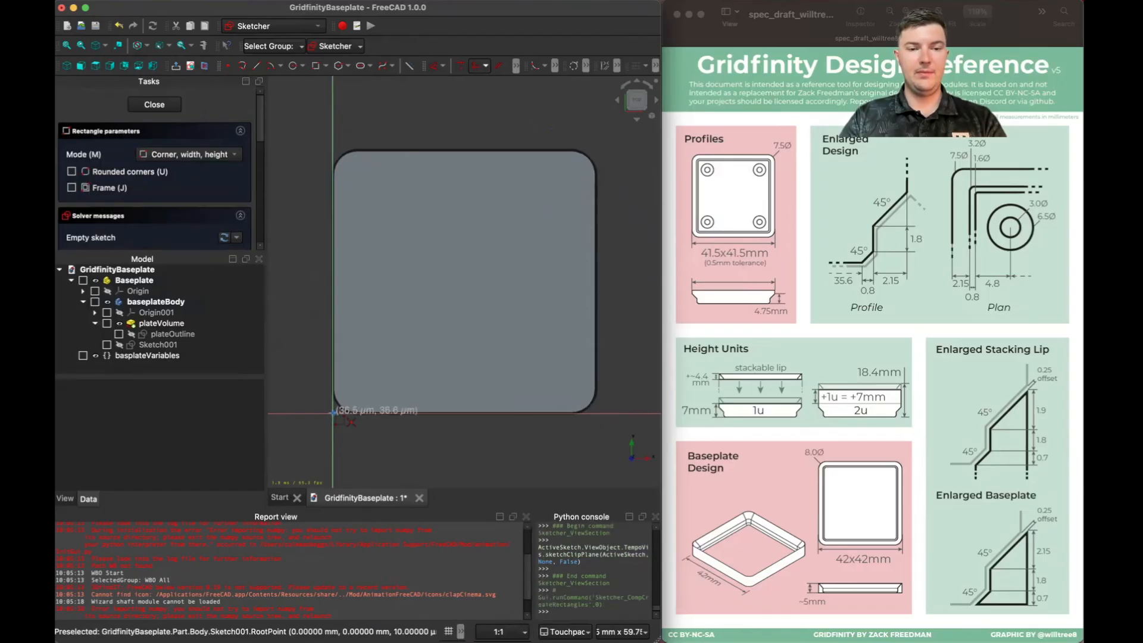
pyautogui.click(333, 413)
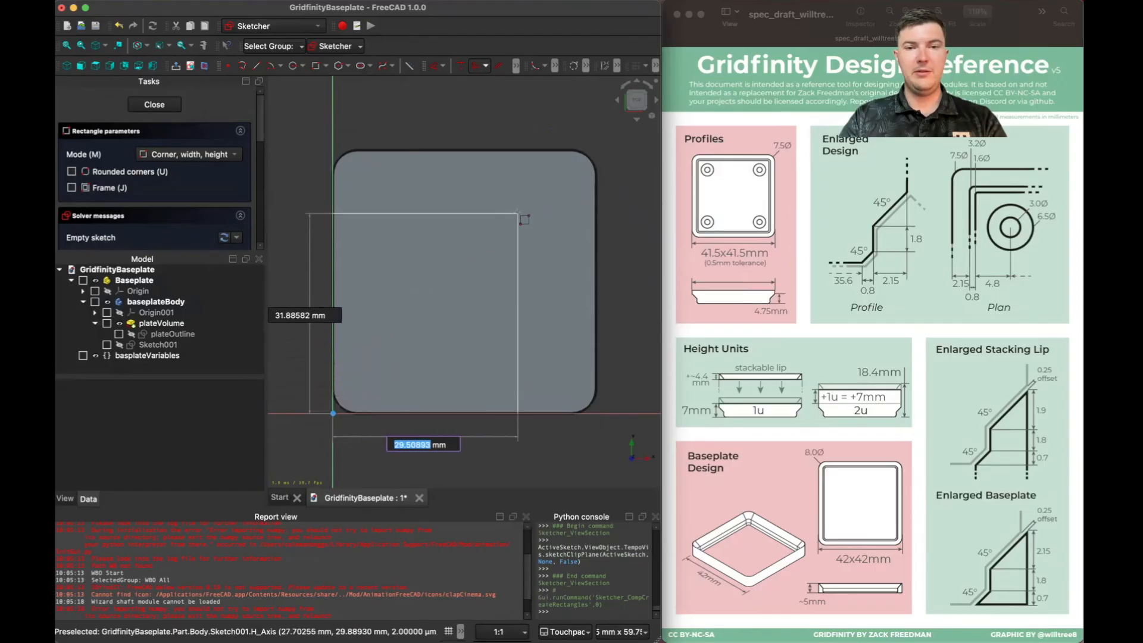
pyautogui.click(603, 138)
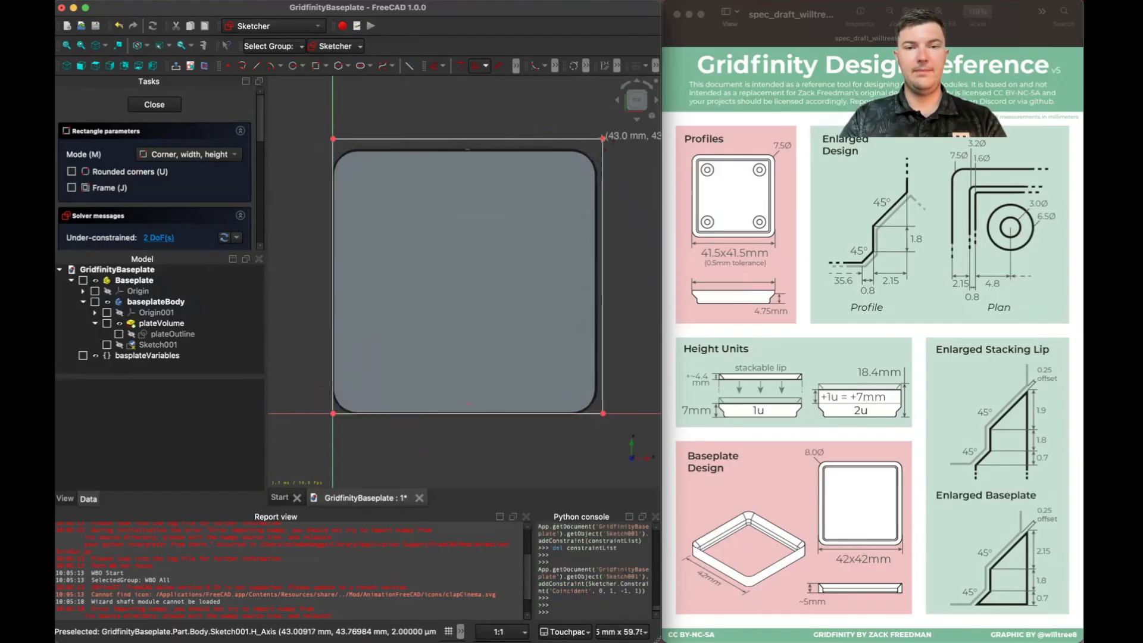
pyautogui.press('Escape')
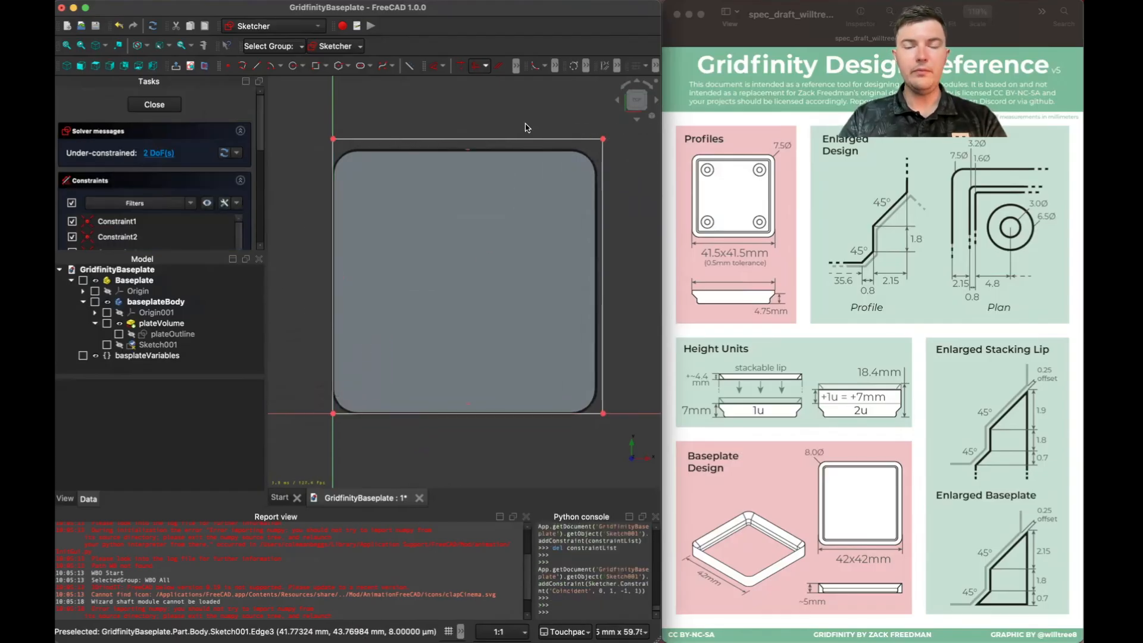
# Step: Dimension the rectangle's height and enter the expression <<basplateVariables>>.gridPitch for its length
pyautogui.press('d')
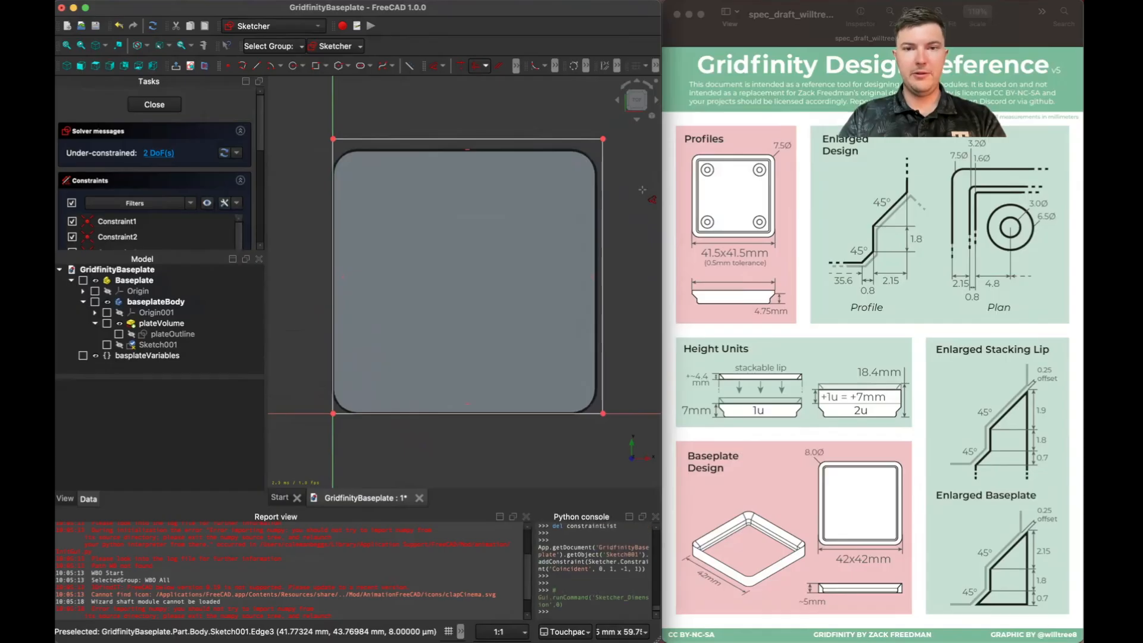
pyautogui.click(603, 138)
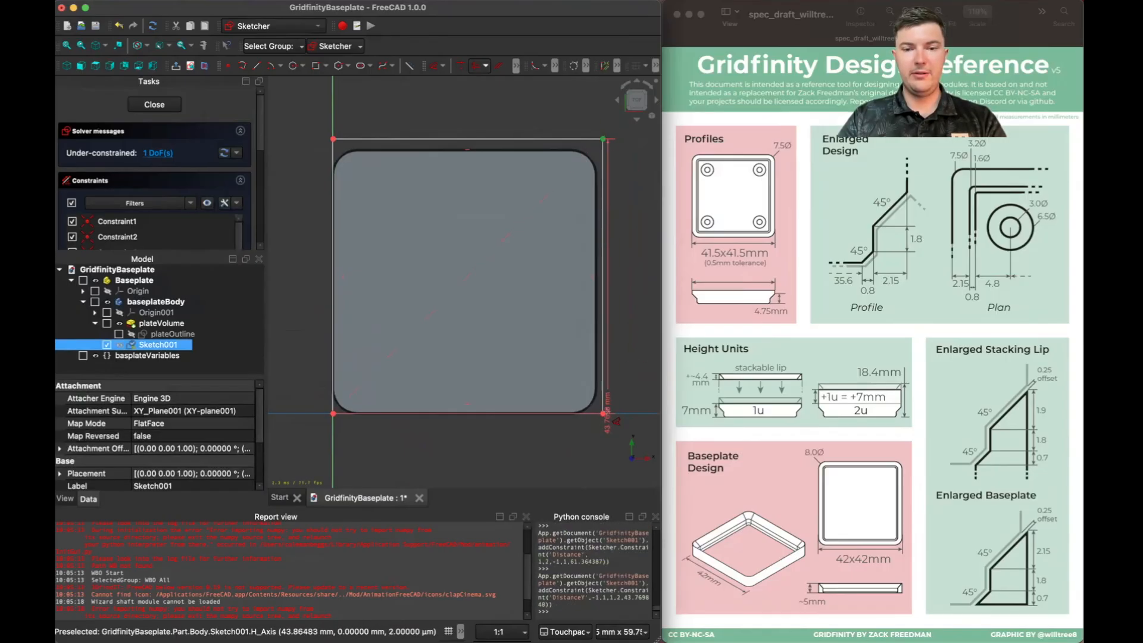
pyautogui.click(599, 413)
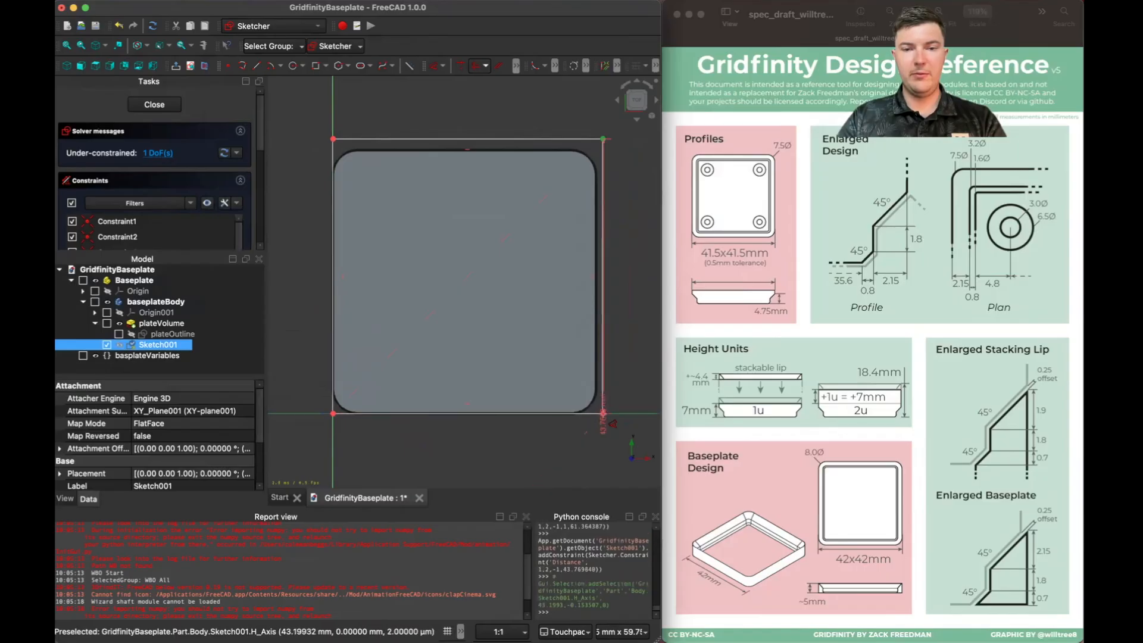
pyautogui.click(635, 291)
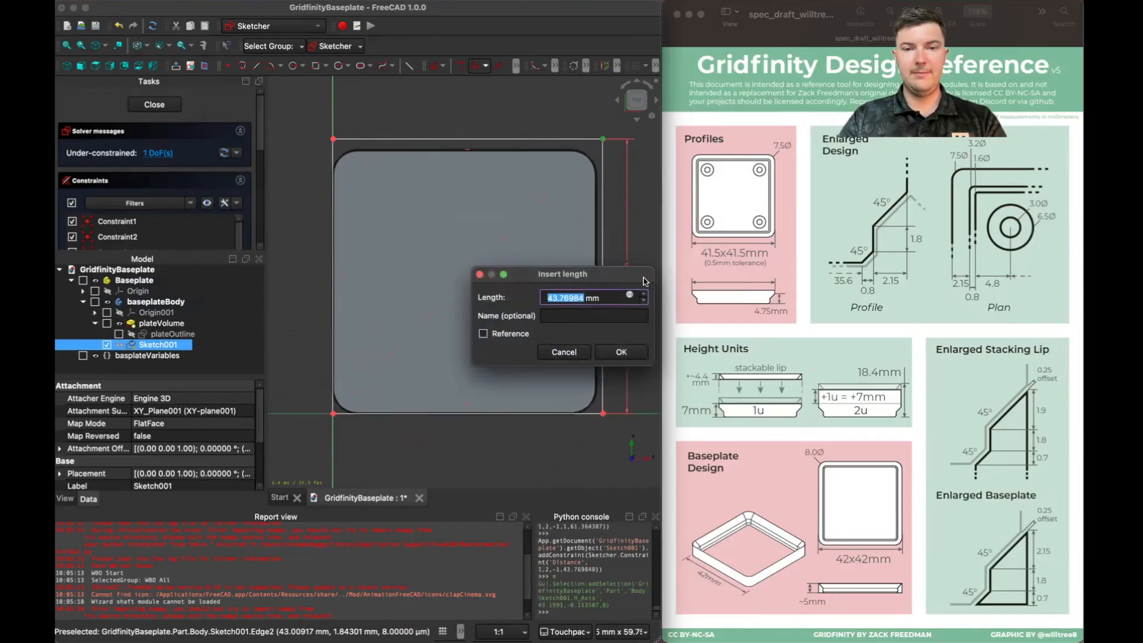
pyautogui.press('=')
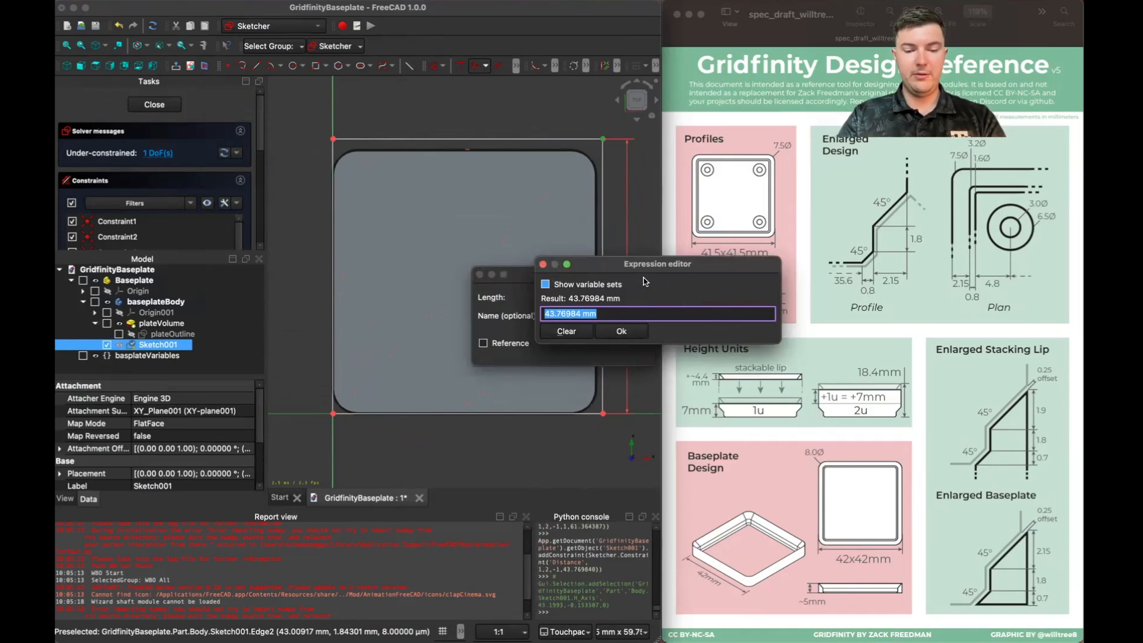
pyautogui.write('bas')
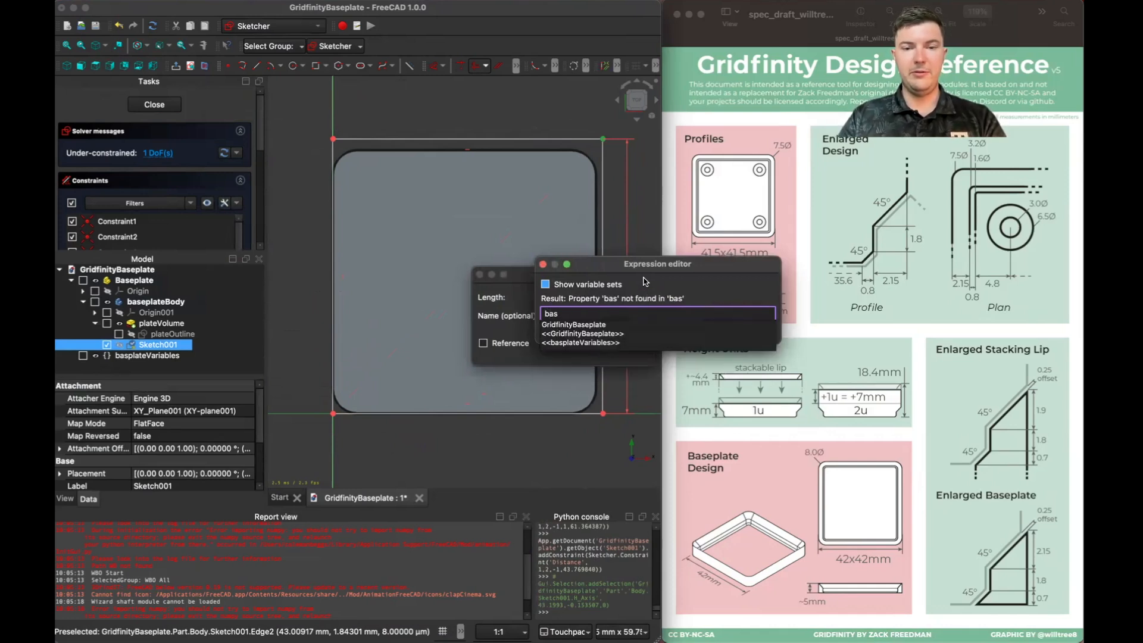
pyautogui.press('Down')
pyautogui.press('Down')
pyautogui.press('Down')
pyautogui.press('Return')
pyautogui.write('.g')
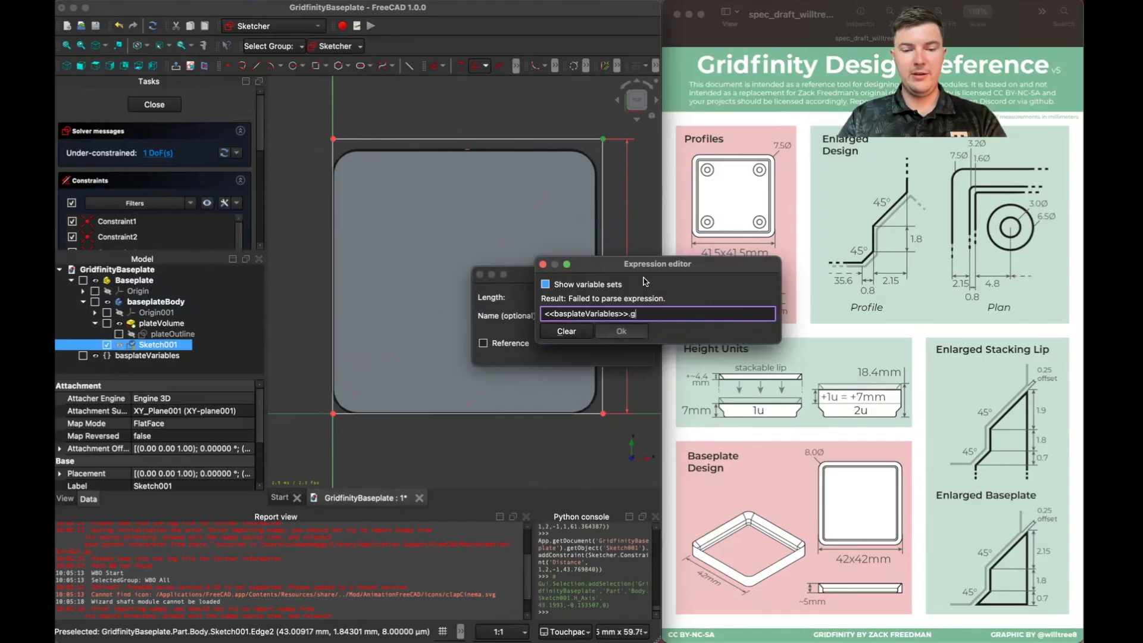
pyautogui.write('r')
pyautogui.press('Return')
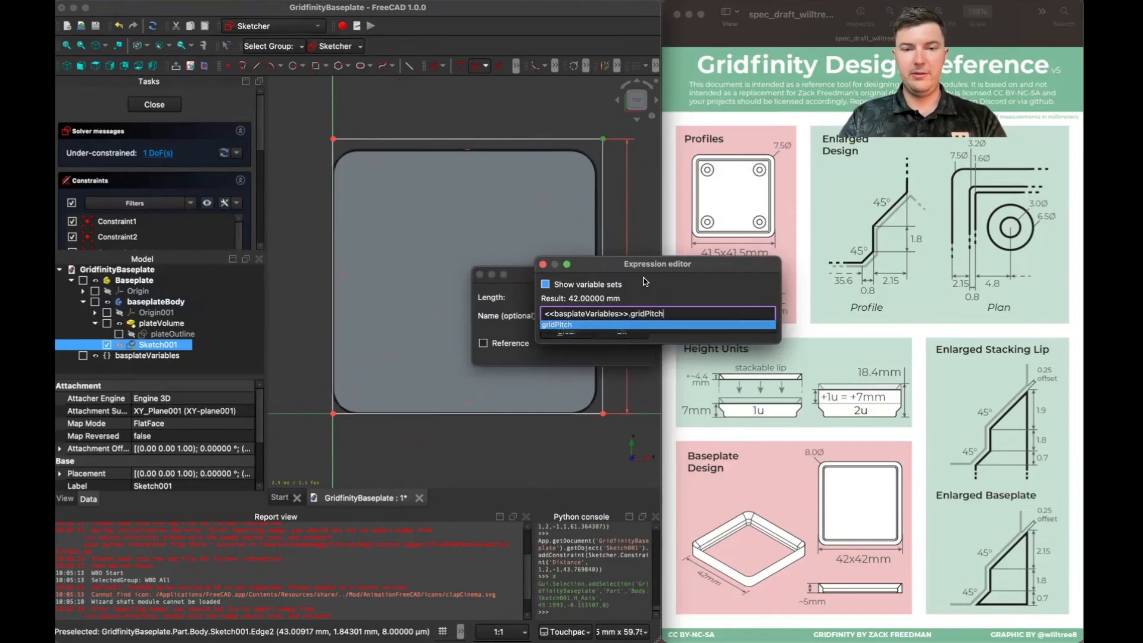
pyautogui.write('*')
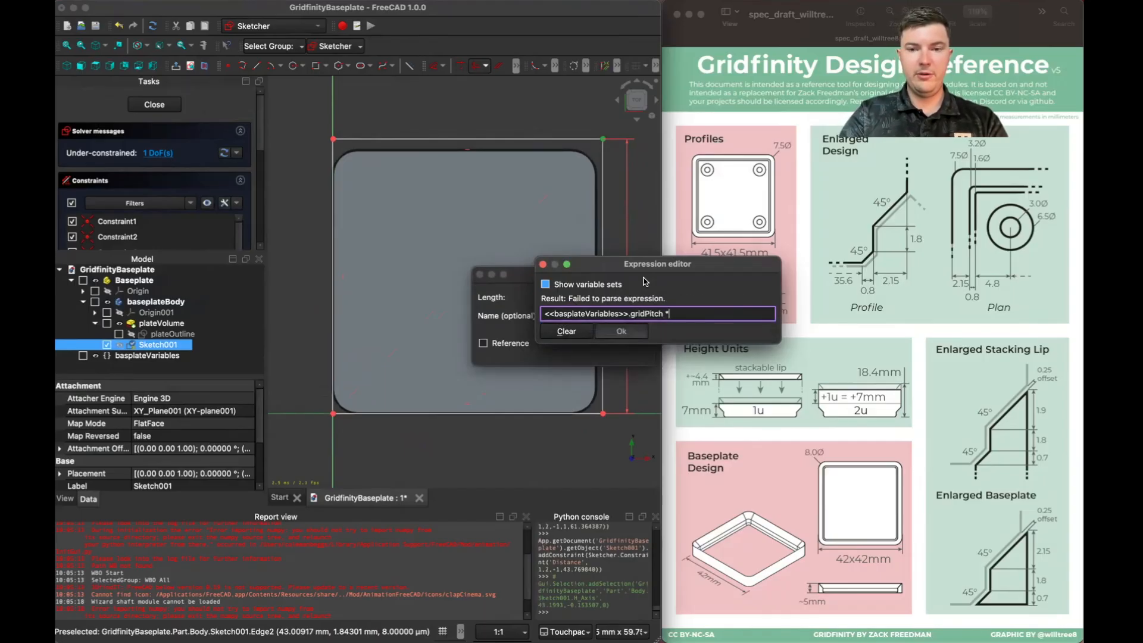
pyautogui.write(' ba')
pyautogui.press('Down')
pyautogui.press('Down')
pyautogui.press('Down')
pyautogui.press('Return')
pyautogui.press('BackSpace')
pyautogui.press('BackSpace')
pyautogui.press('BackSpace')
pyautogui.press('BackSpace')
pyautogui.press('BackSpace')
pyautogui.press('BackSpace')
pyautogui.press('BackSpace')
pyautogui.press('BackSpace')
pyautogui.press('BackSpace')
pyautogui.press('BackSpace')
pyautogui.press('BackSpace')
pyautogui.press('BackSpace')
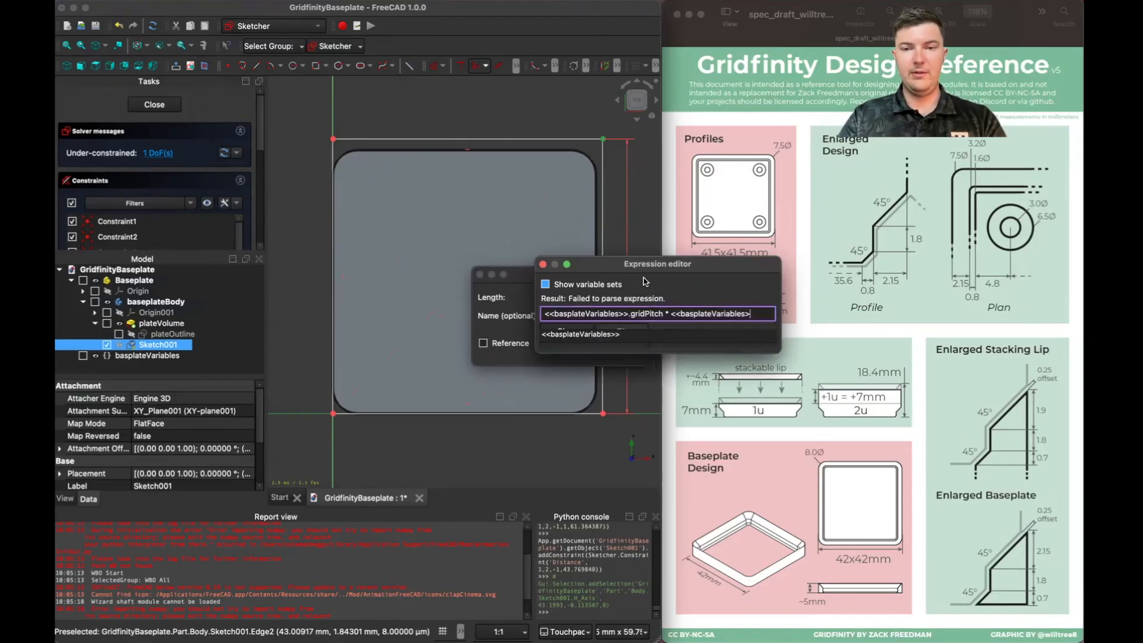
pyautogui.press('BackSpace')
pyautogui.press('BackSpace')
pyautogui.press('BackSpace')
pyautogui.press('BackSpace')
pyautogui.press('BackSpace')
pyautogui.press('BackSpace')
pyautogui.press('BackSpace')
pyautogui.press('BackSpace')
pyautogui.press('BackSpace')
pyautogui.press('BackSpace')
pyautogui.press('BackSpace')
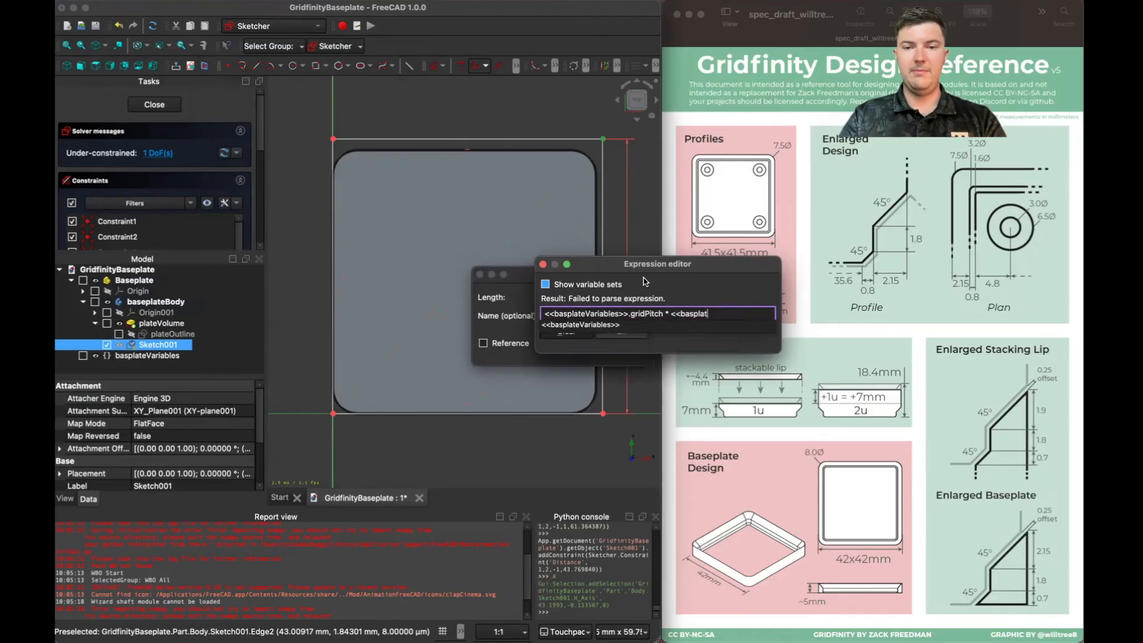
pyautogui.press('BackSpace')
pyautogui.press('BackSpace')
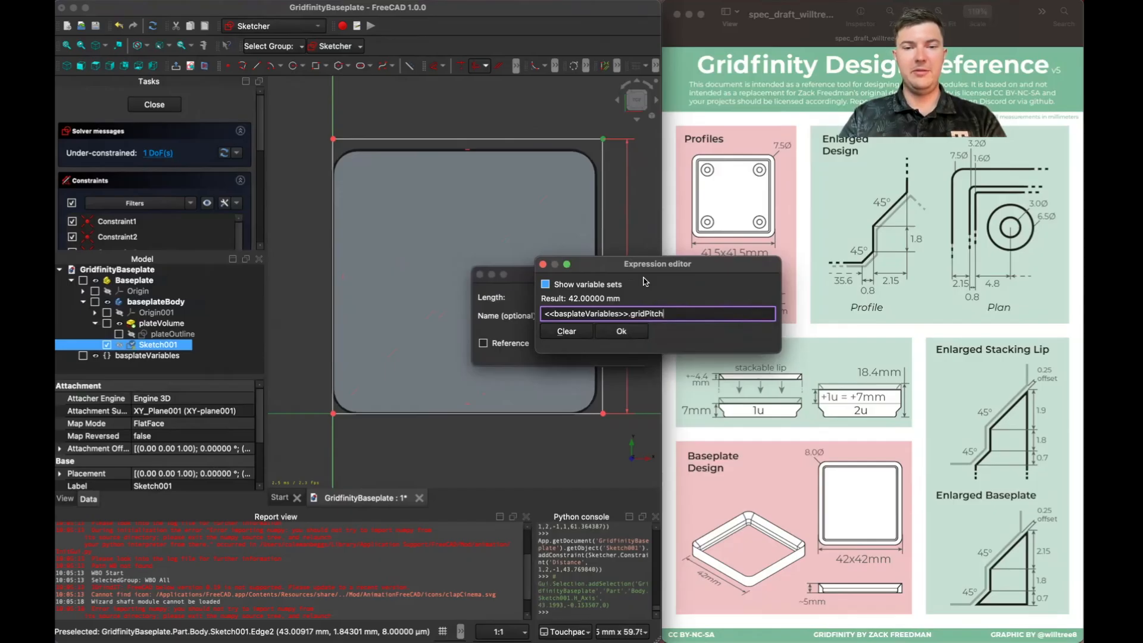
# Step: Apply the gridPitch expression to the rectangle's height constraint and leave the constraint unnamed
pyautogui.press('Return')
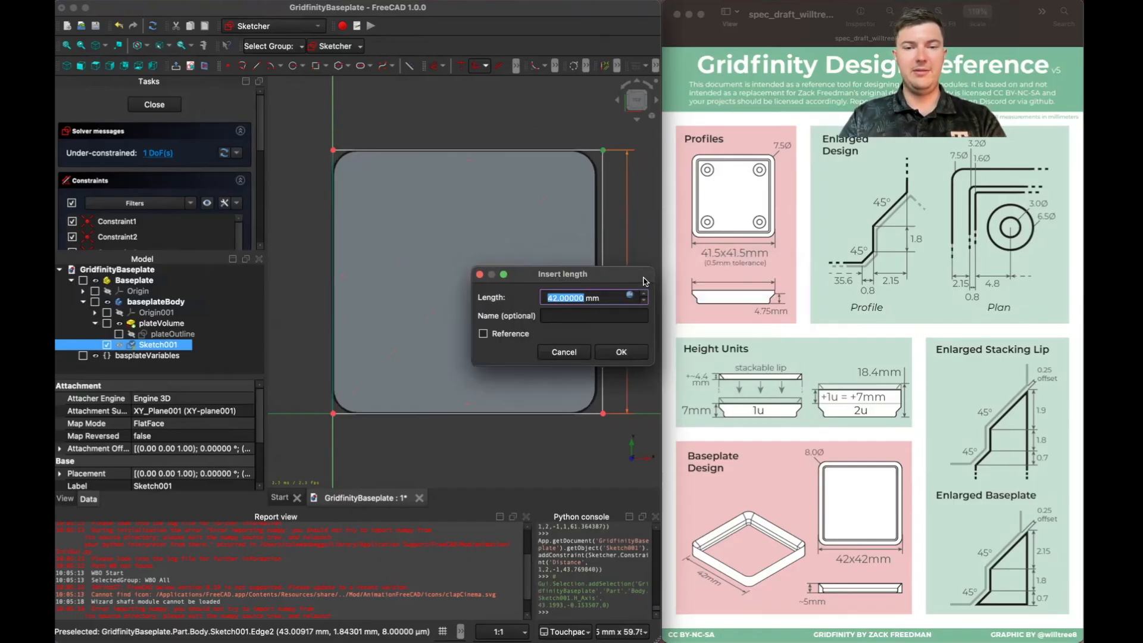
pyautogui.click(568, 317)
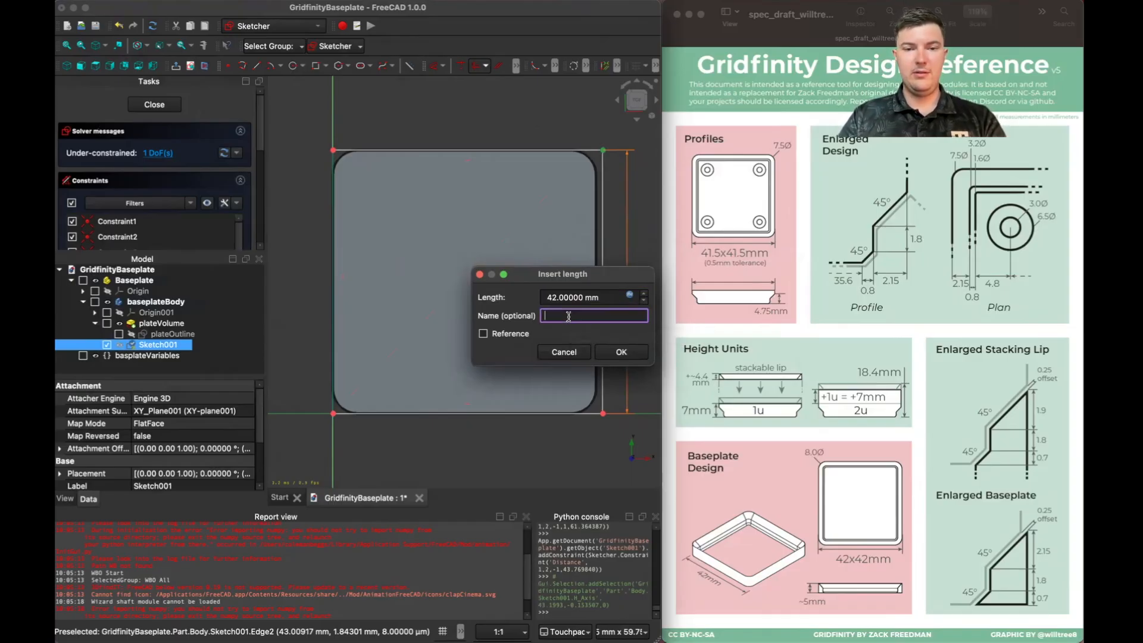
pyautogui.click(631, 354)
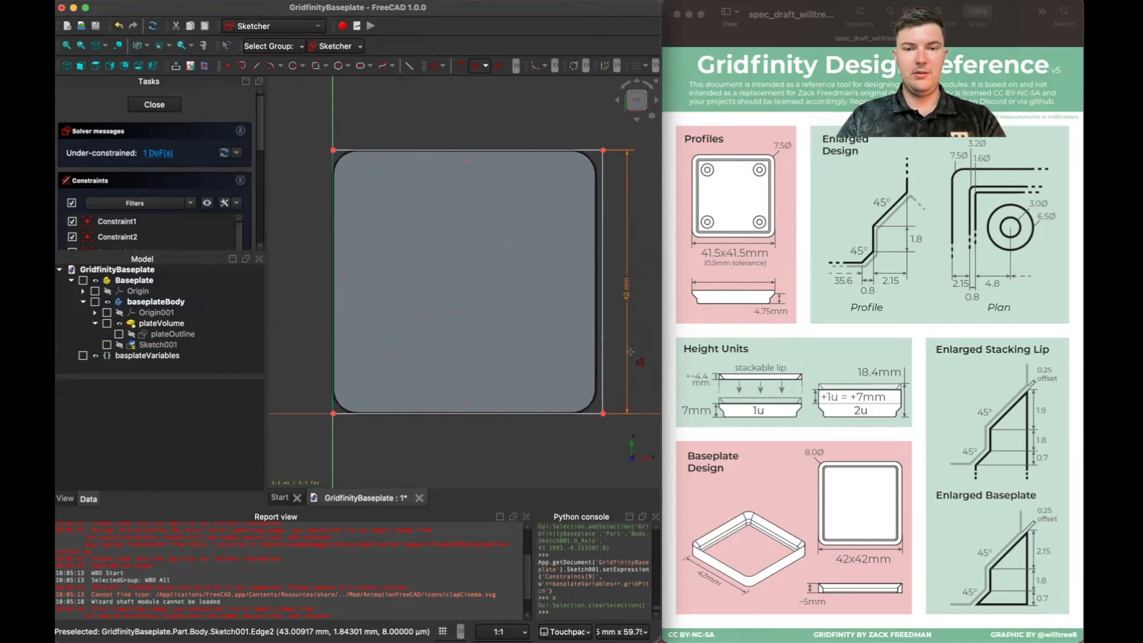
# Step: Dimension the rectangle's width between its lower corners and set it to the expression <<basplateVariables>>.gridPitch
pyautogui.click(333, 413)
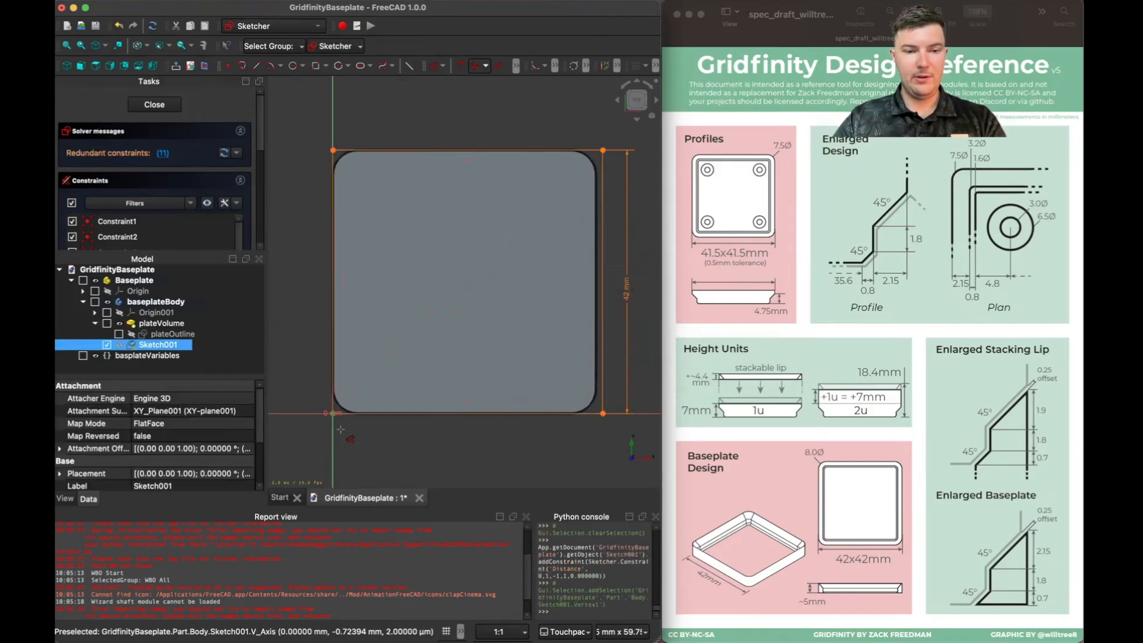
pyautogui.click(602, 414)
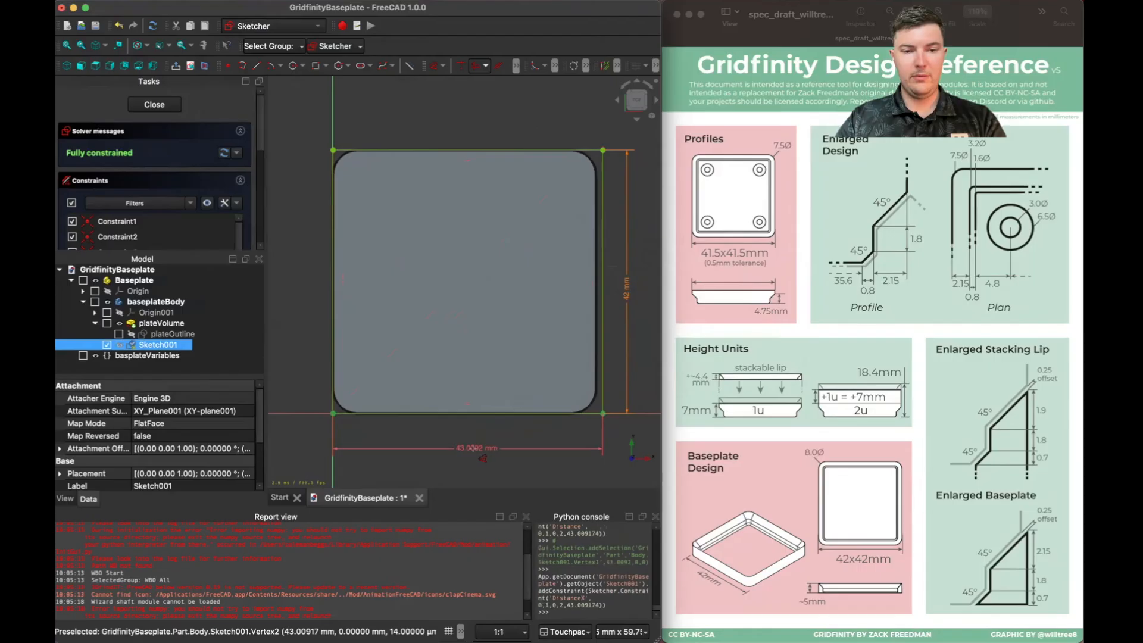
pyautogui.click(474, 444)
pyautogui.press('=')
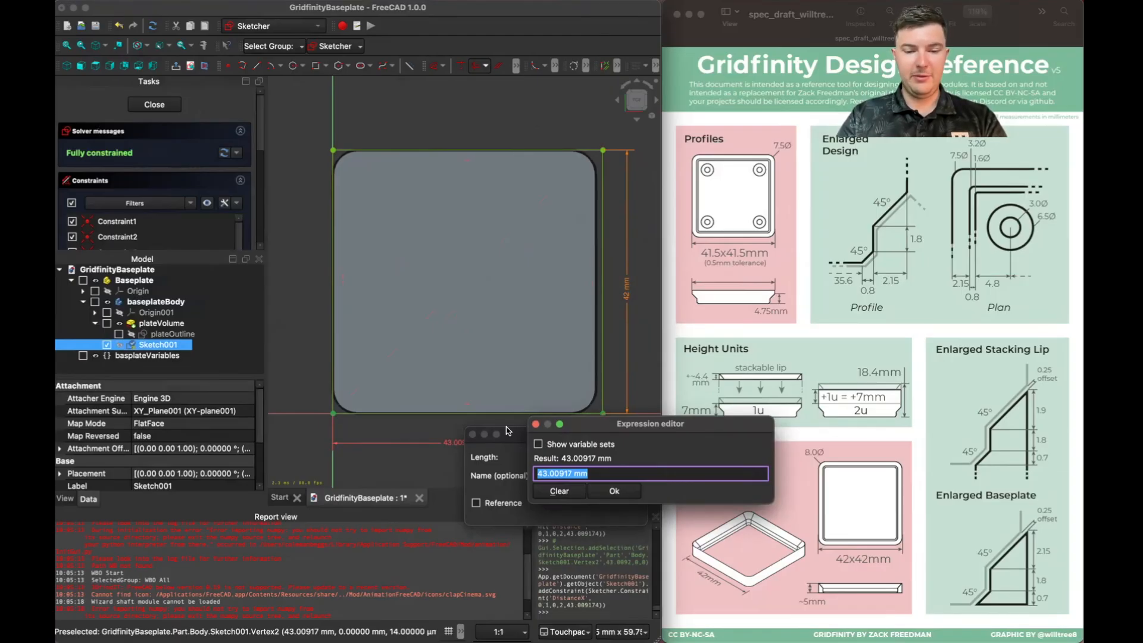
pyautogui.write('base')
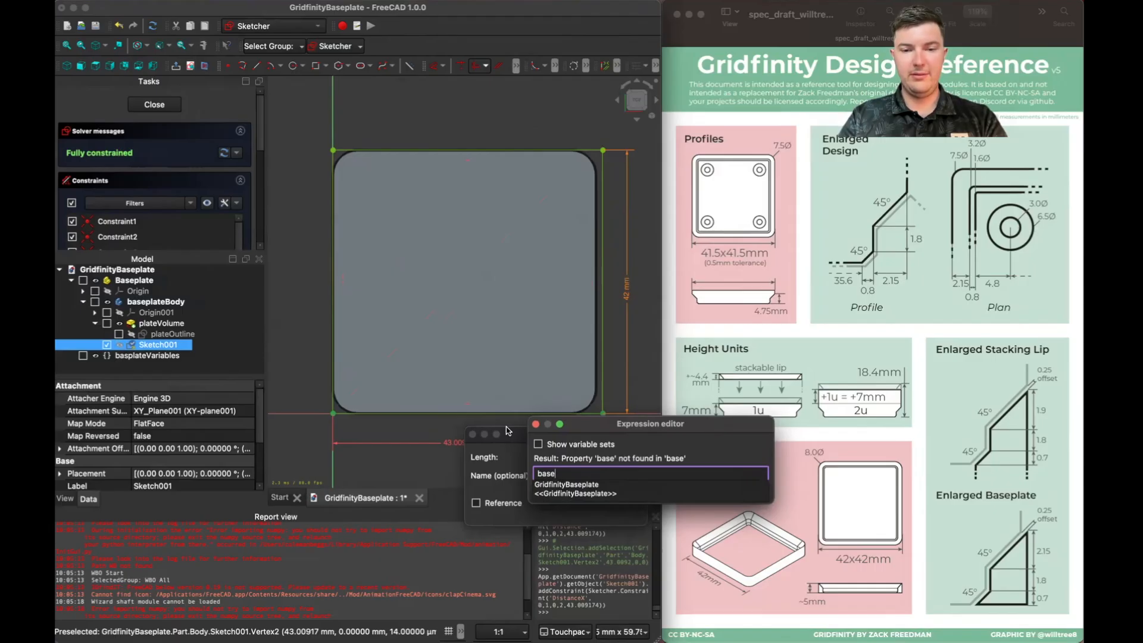
pyautogui.press('BackSpace')
pyautogui.press('BackSpace')
pyautogui.press('BackSpace')
pyautogui.press('BackSpace')
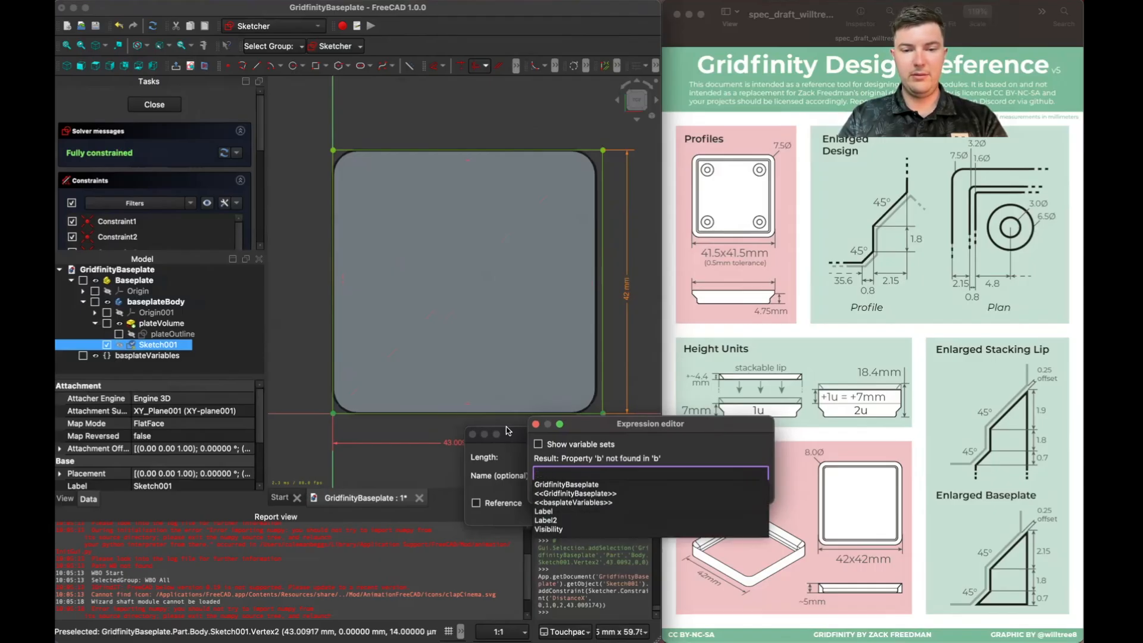
pyautogui.press('Down')
pyautogui.press('Down')
pyautogui.press('Down')
pyautogui.press('Return')
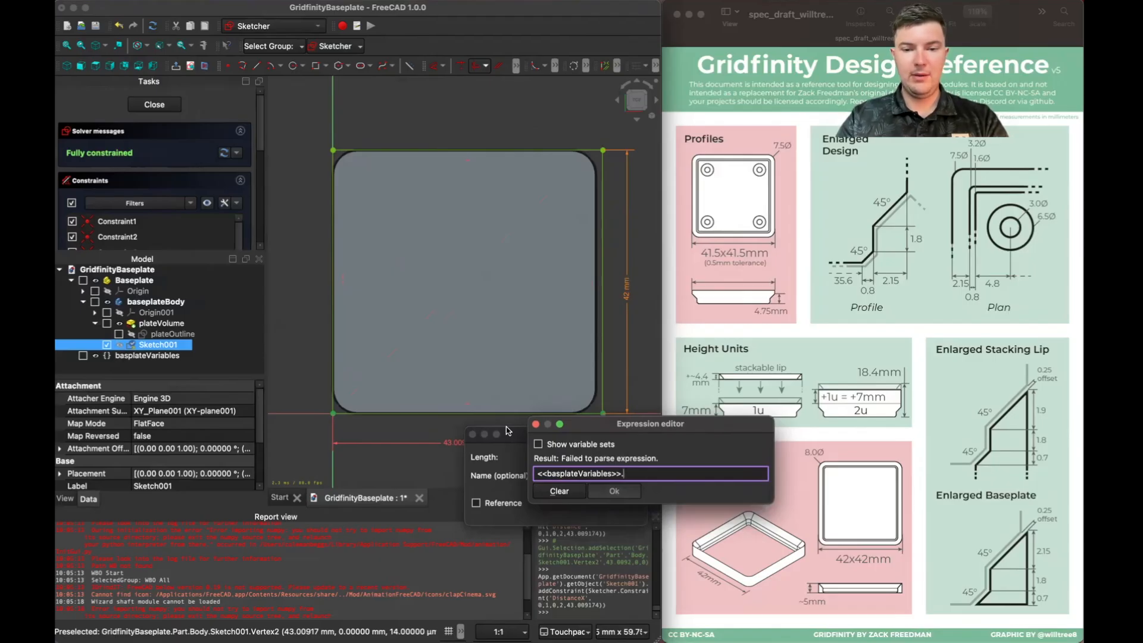
pyautogui.write('gridPitch')
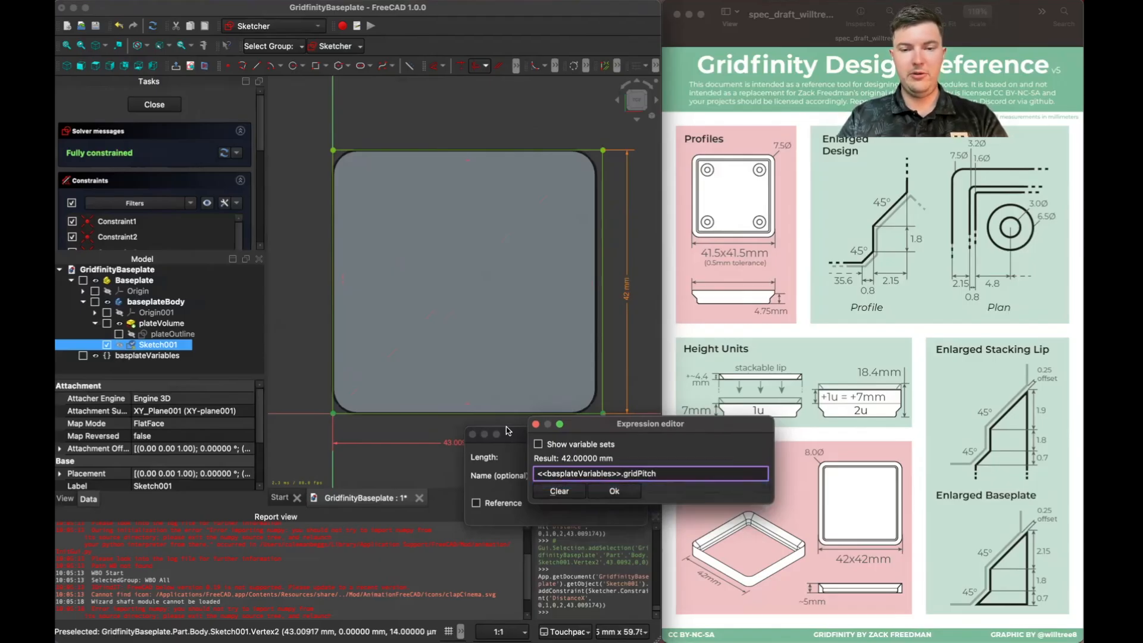
pyautogui.press('Return')
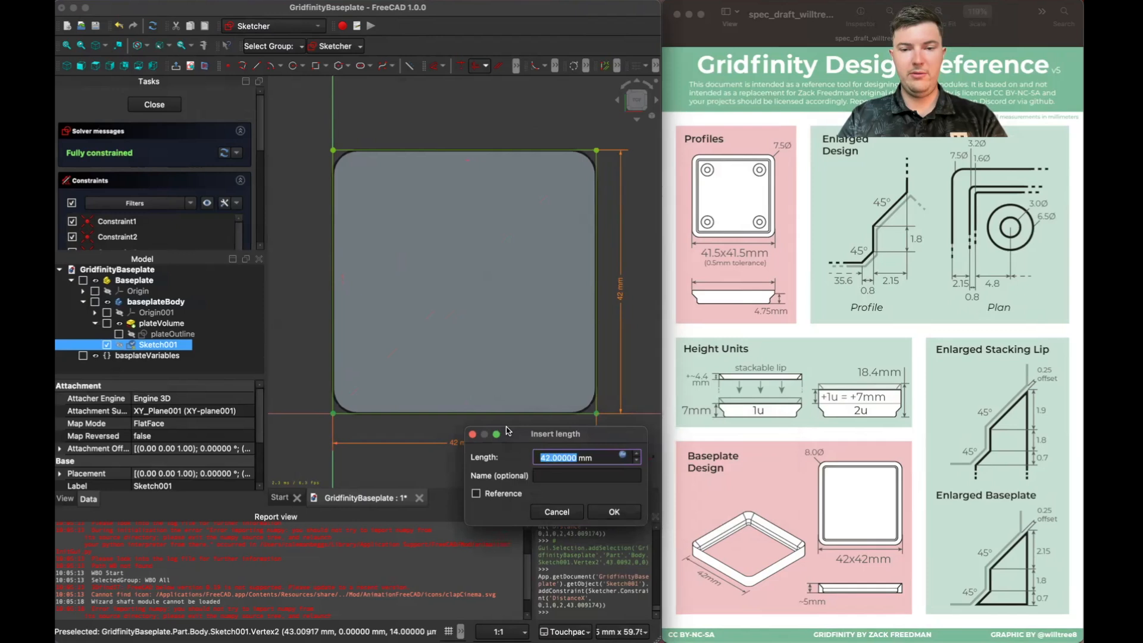
pyautogui.press('Return')
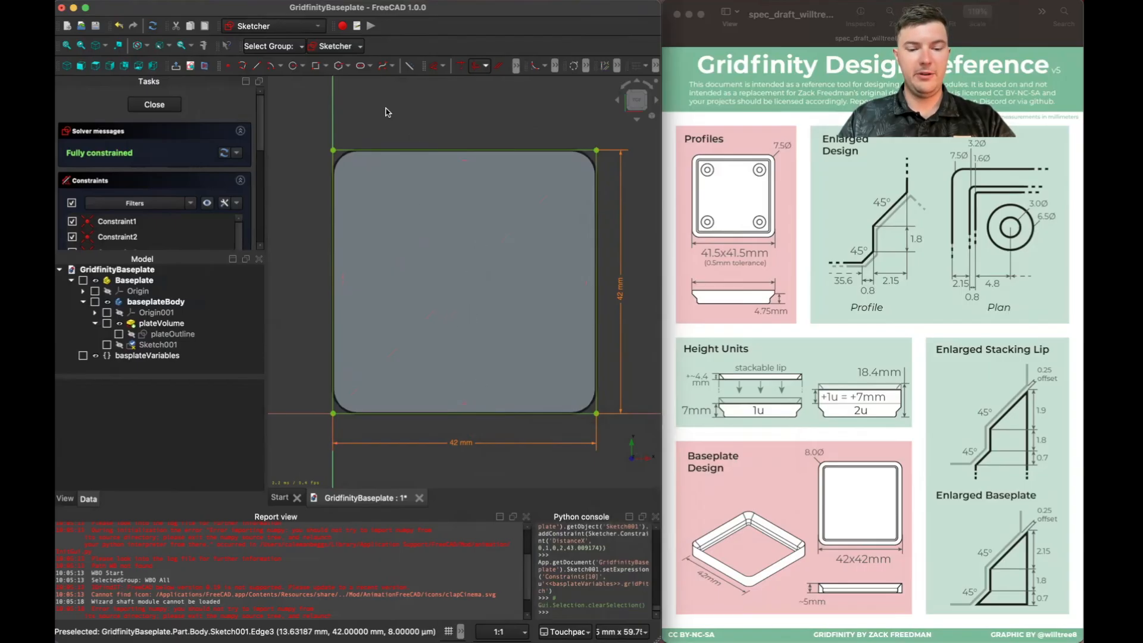
# Step: Fillet the square's four corners freehand with radii of about 5 to 7 mm, keeping the corner points preserved
pyautogui.press('g')
pyautogui.press('f')
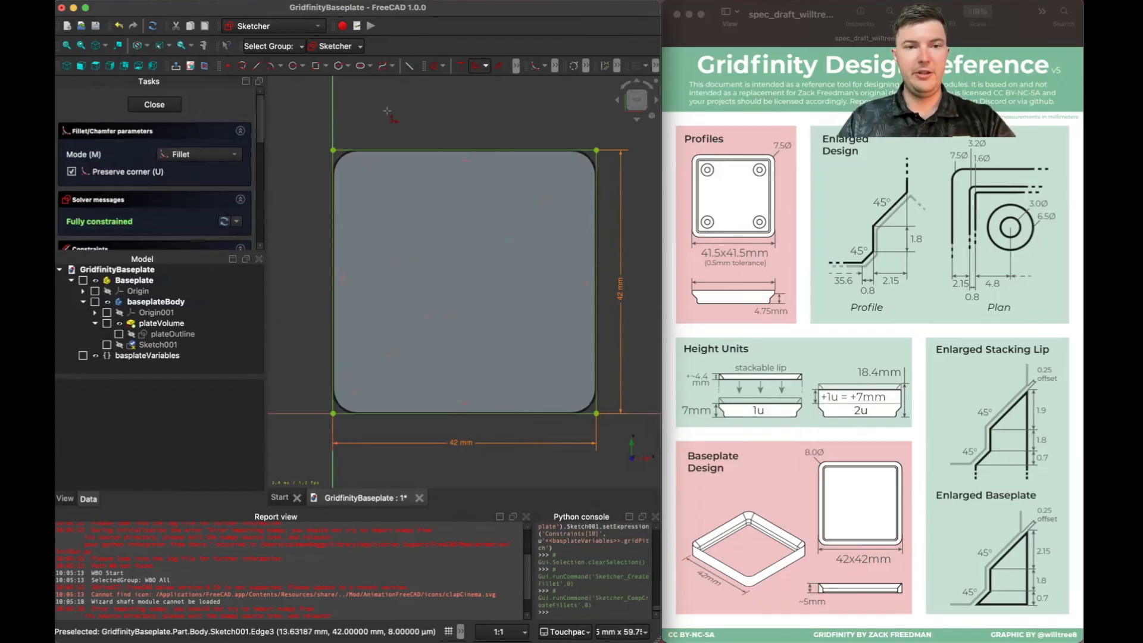
pyautogui.click(334, 191)
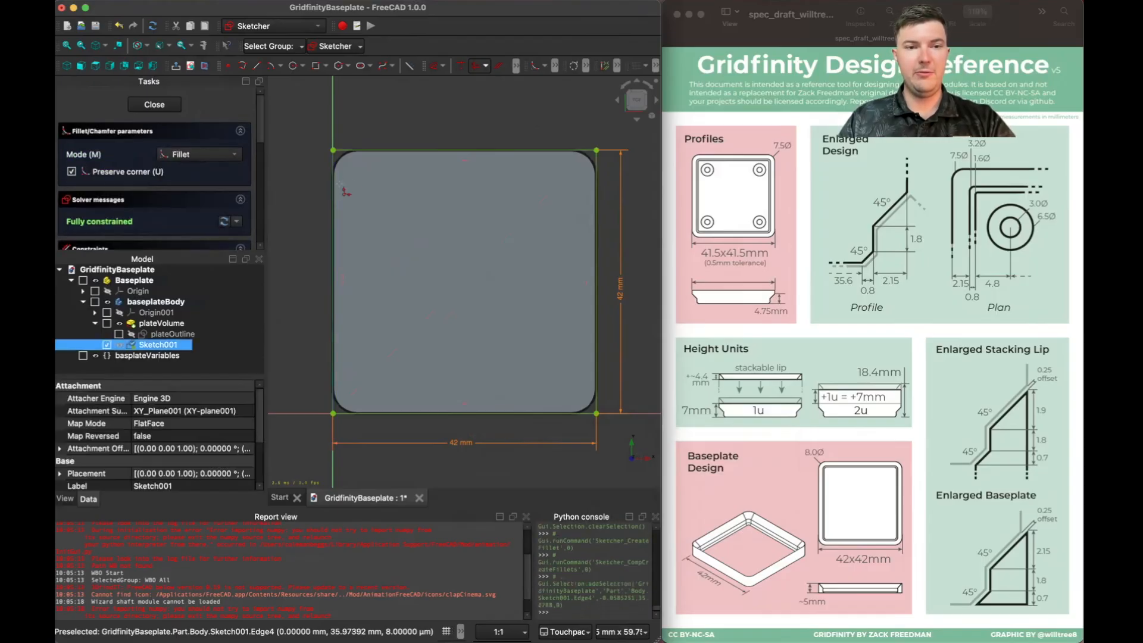
pyautogui.click(368, 151)
pyautogui.click(554, 150)
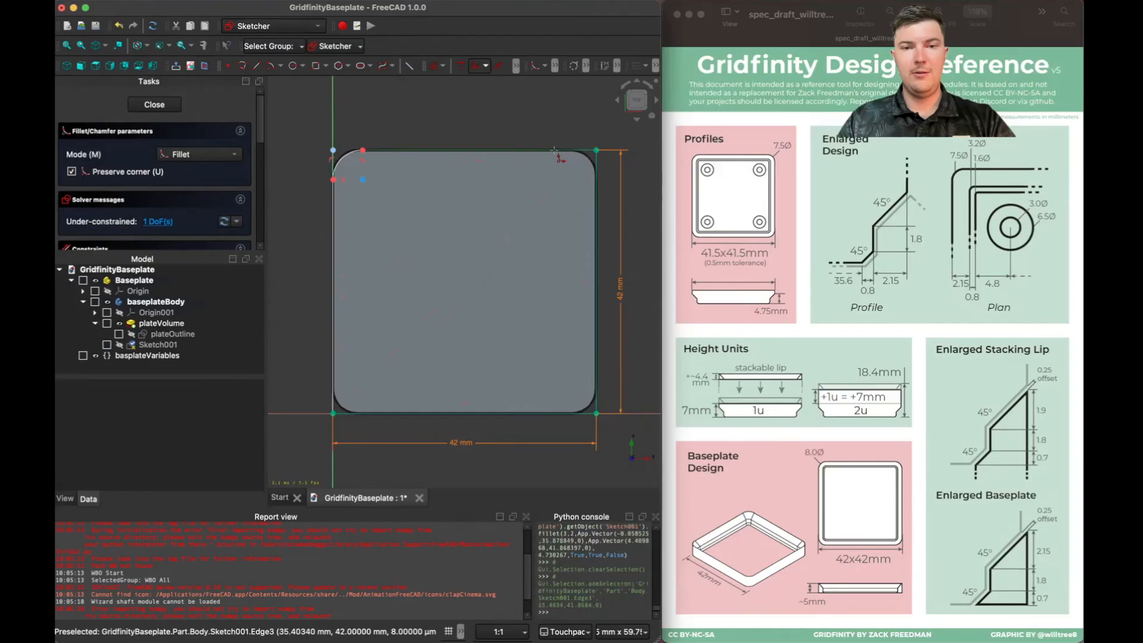
pyautogui.click(596, 195)
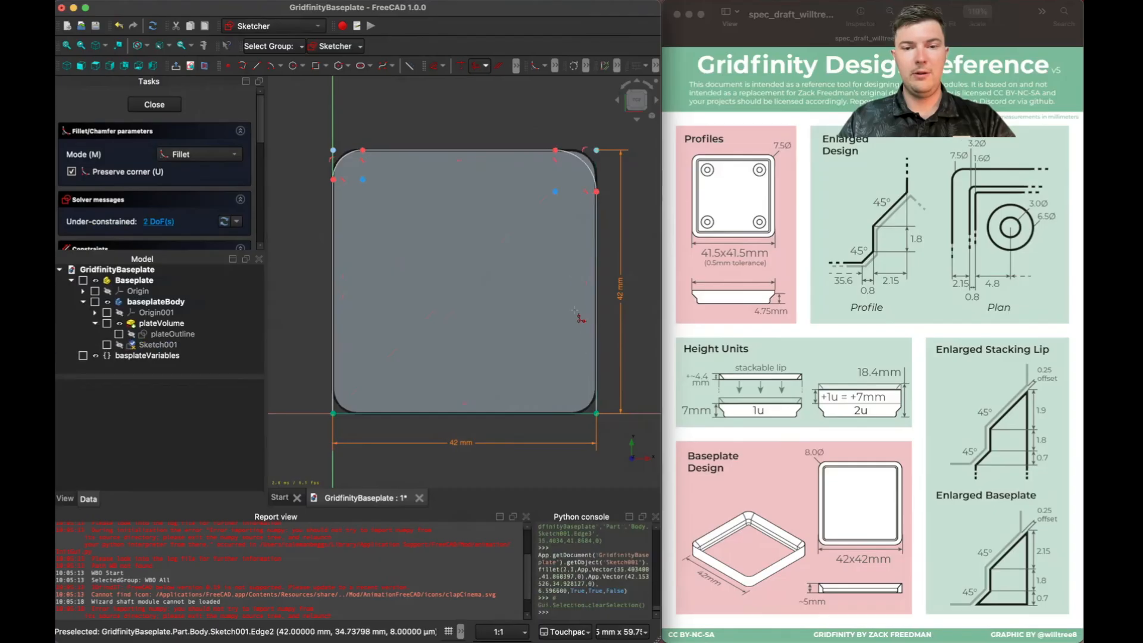
pyautogui.click(596, 356)
pyautogui.click(561, 413)
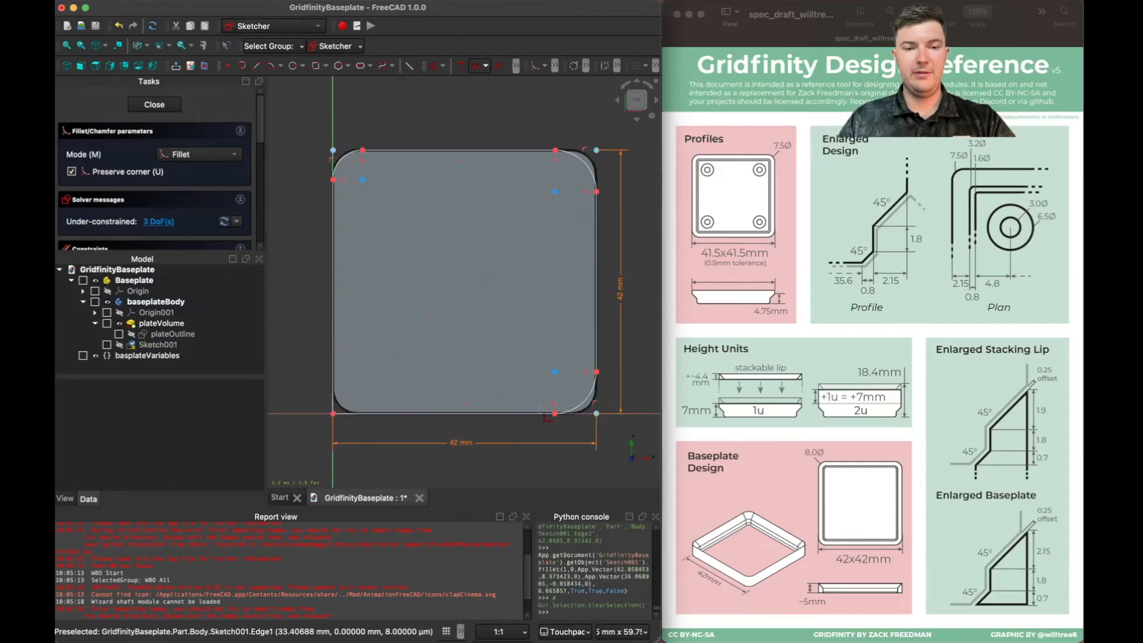
pyautogui.click(392, 413)
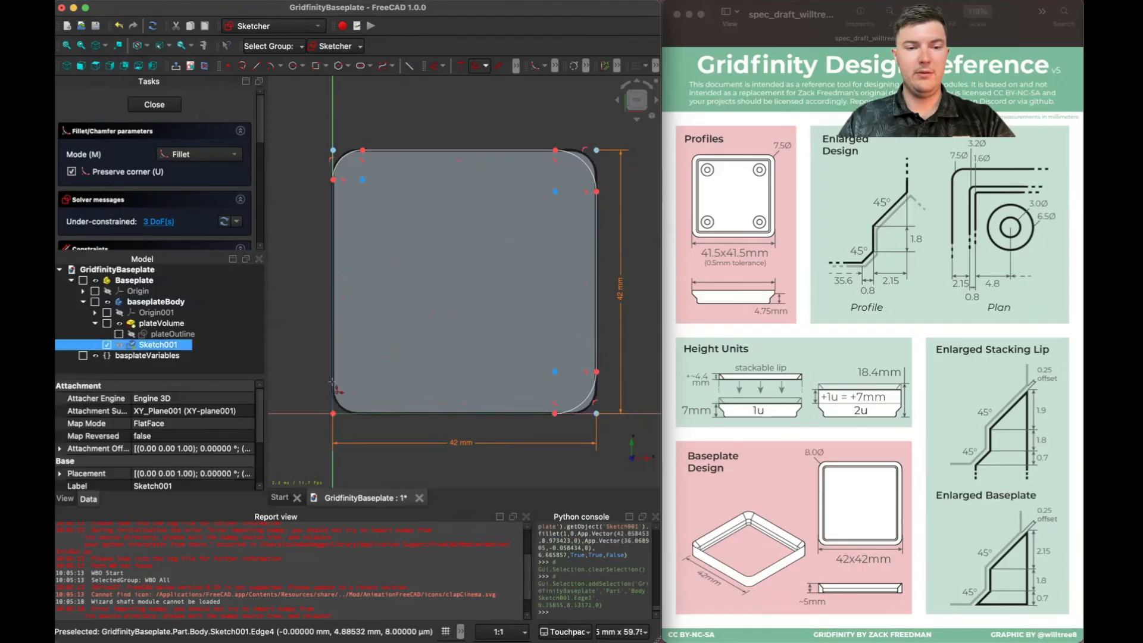
pyautogui.click(333, 363)
pyautogui.rightClick(356, 330)
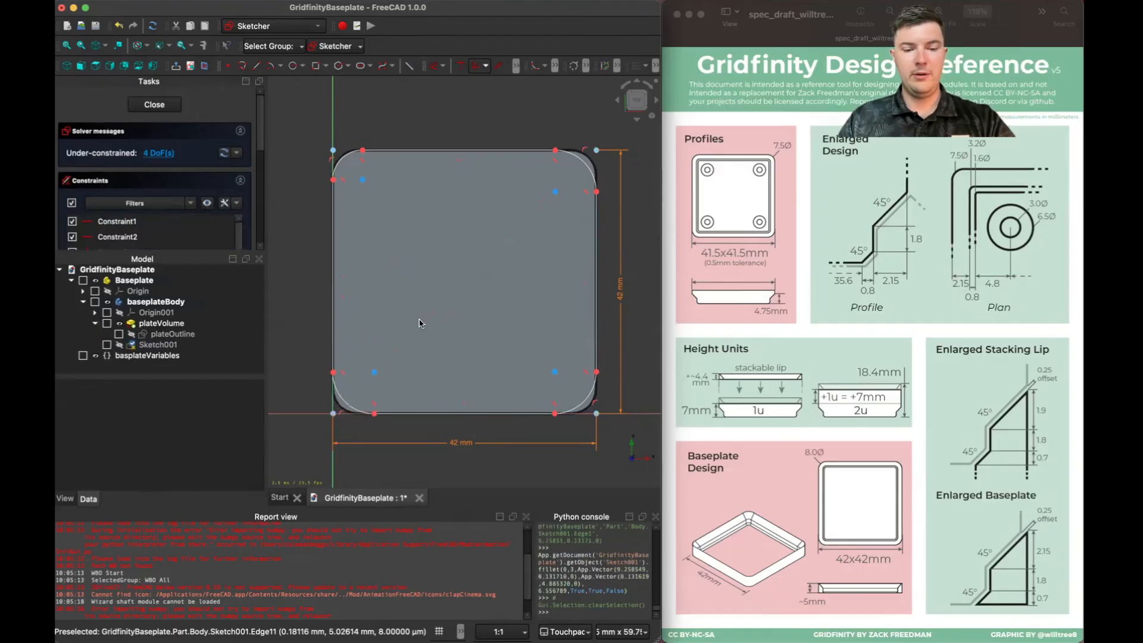
# Step: Constrain the four corner fillet arcs to equal radii
pyautogui.press('e')
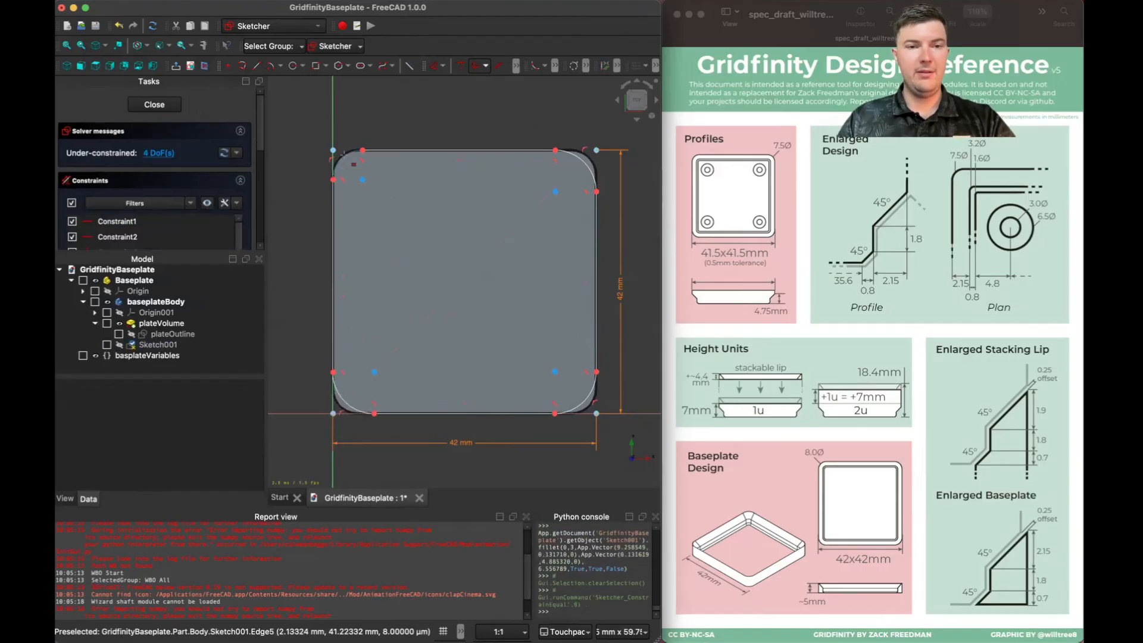
pyautogui.click(346, 157)
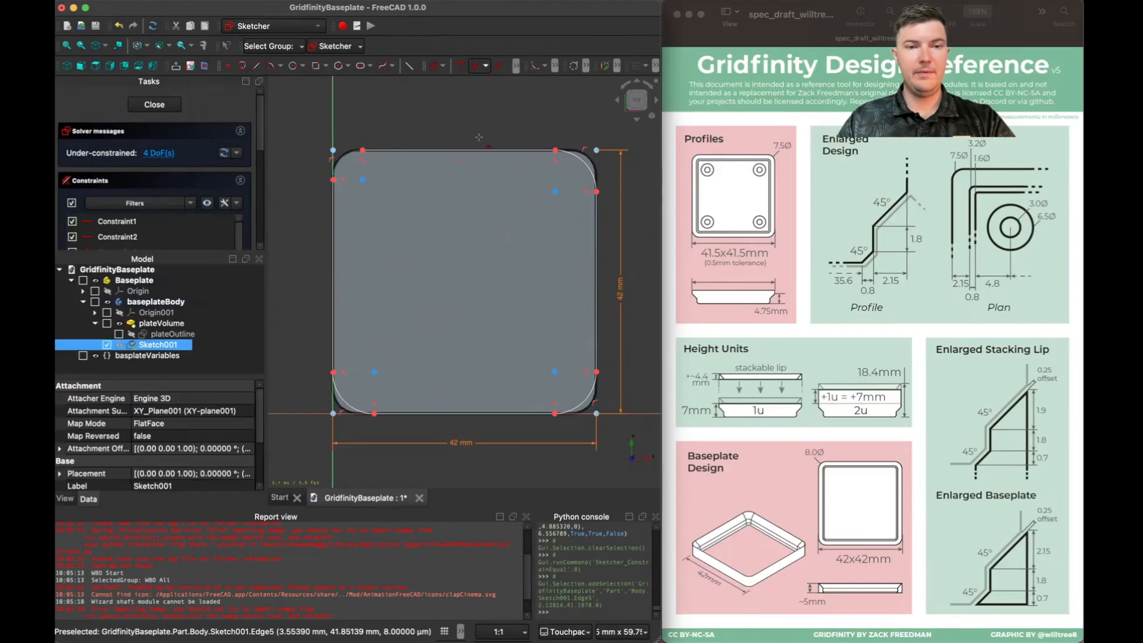
pyautogui.click(582, 159)
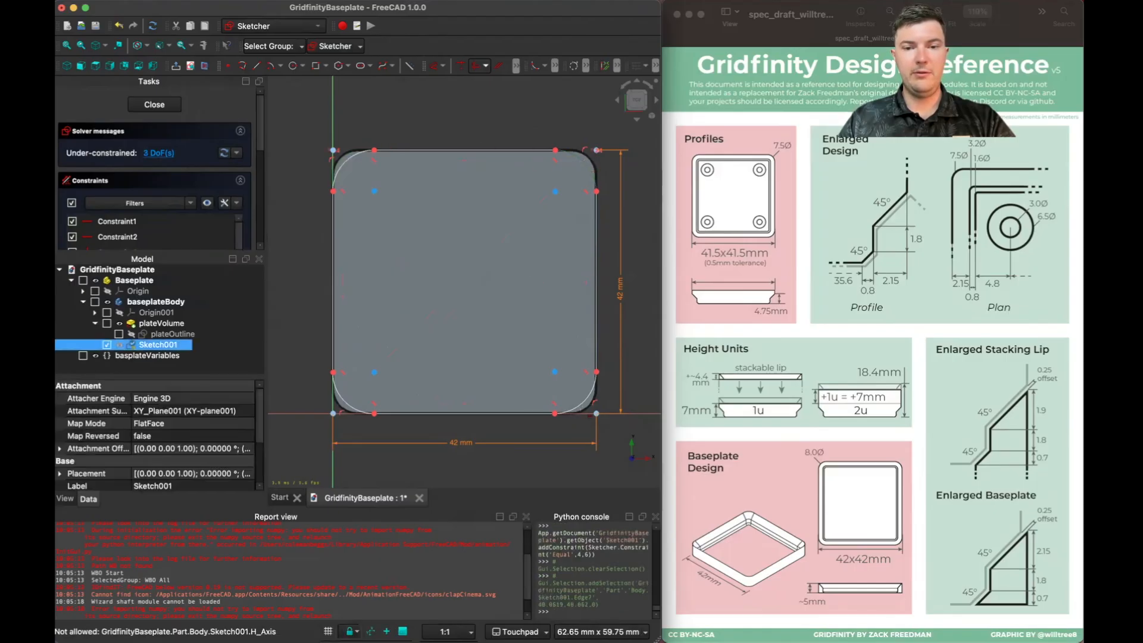
pyautogui.click(583, 404)
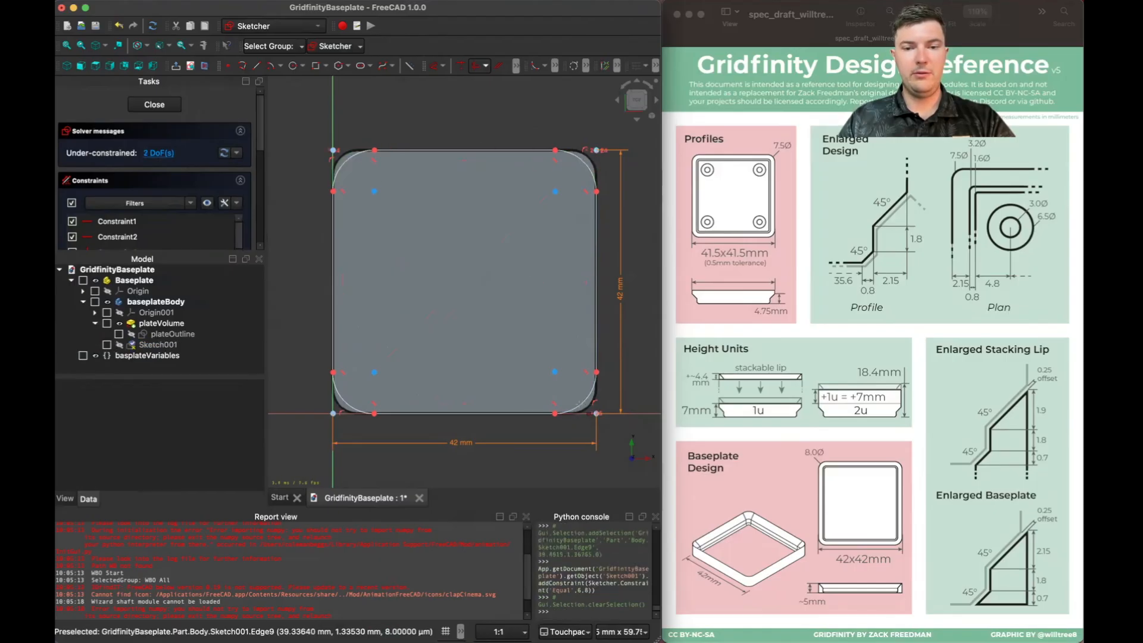
pyautogui.click(579, 406)
pyautogui.click(353, 398)
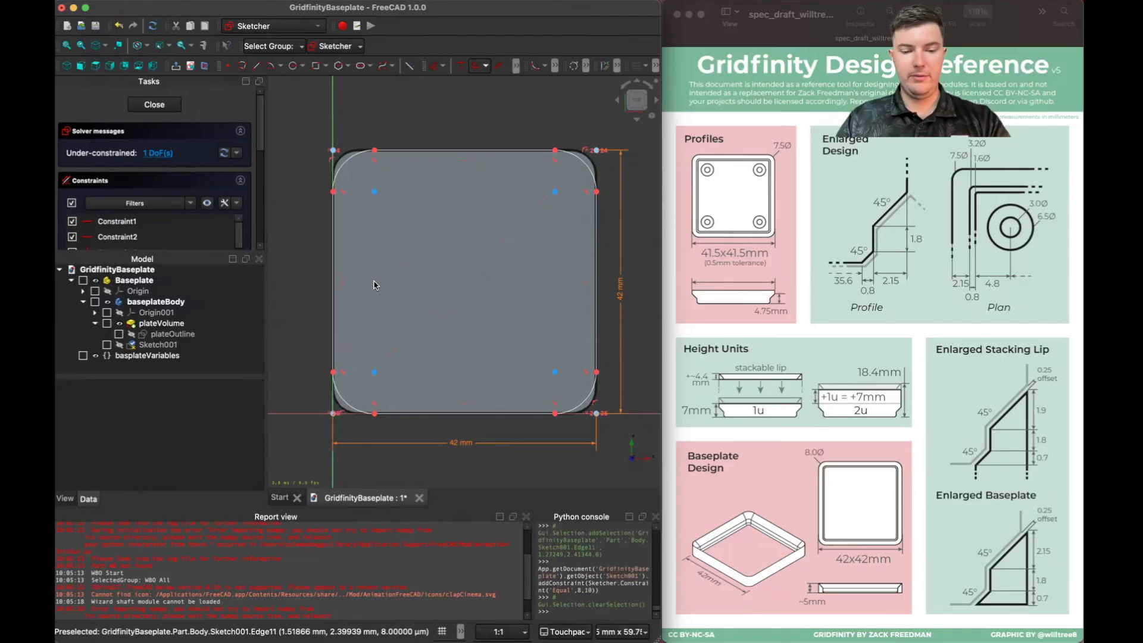
# Step: Add a diameter constraint to the upper-left fillet arc using <<basplateVariables>>.filletDiameter1 and move its label clear of the corner
pyautogui.press('d')
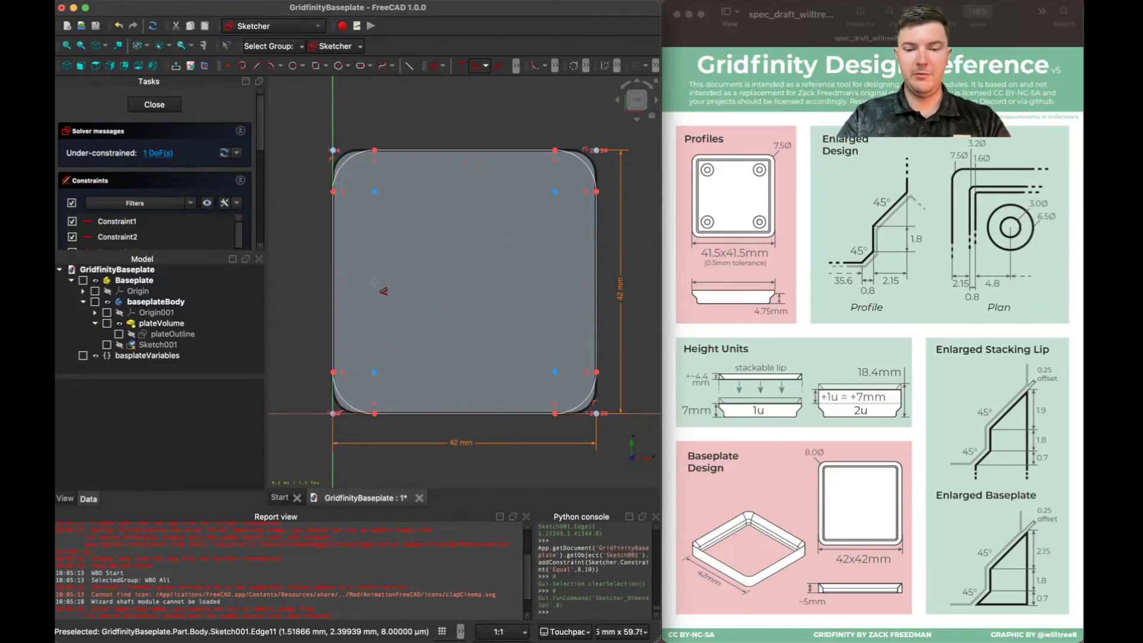
pyautogui.press('k')
pyautogui.press('o')
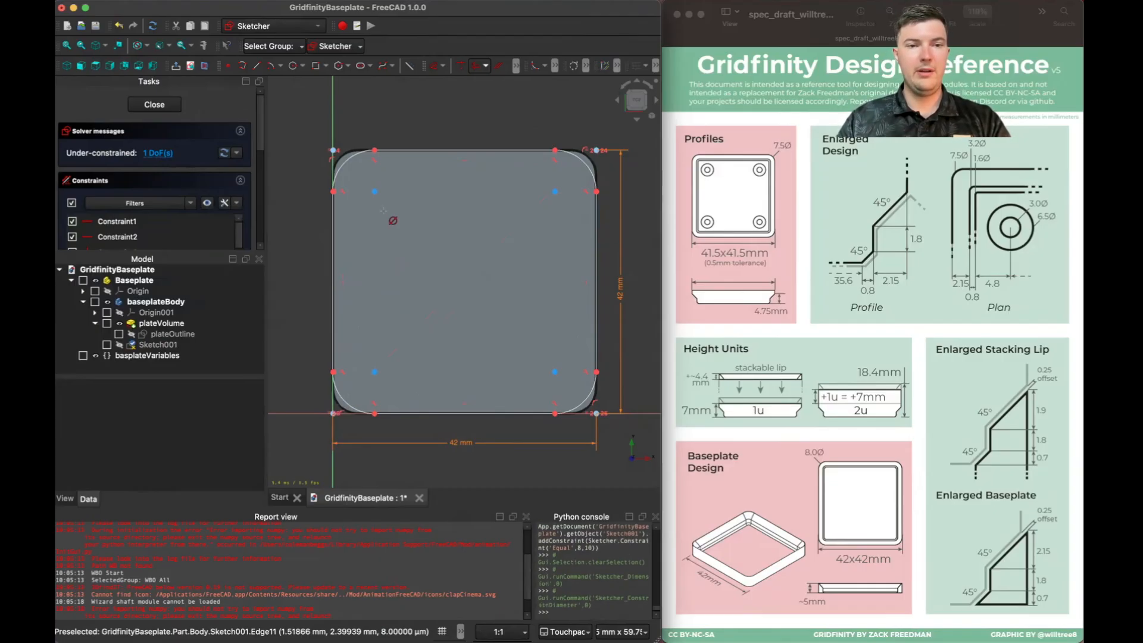
pyautogui.click(348, 163)
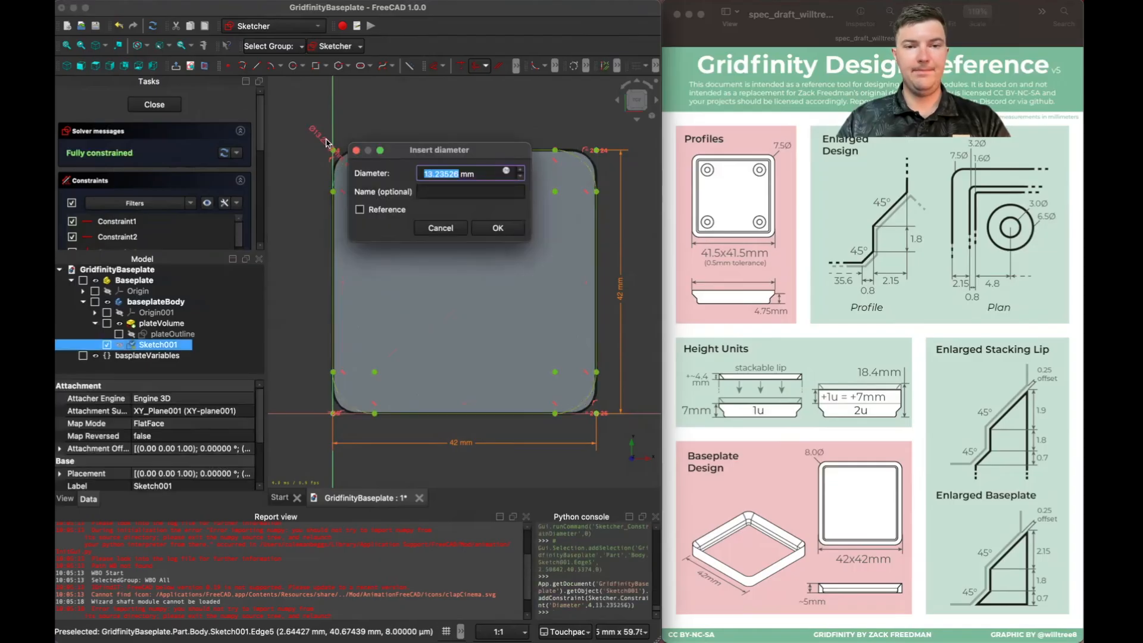
pyautogui.press('=')
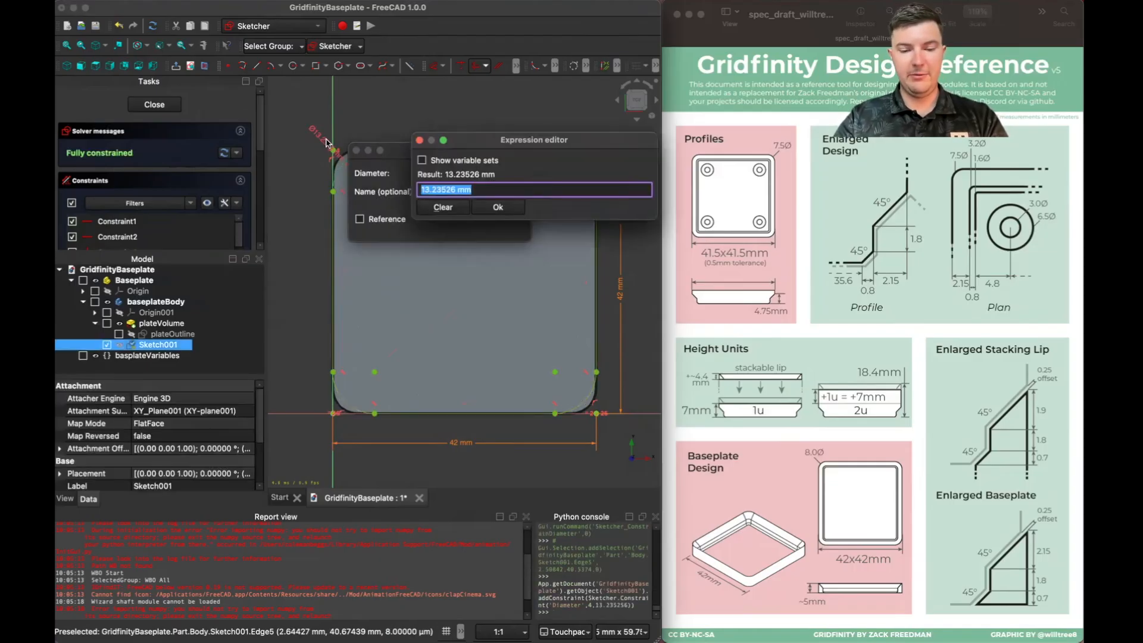
pyautogui.write('ba')
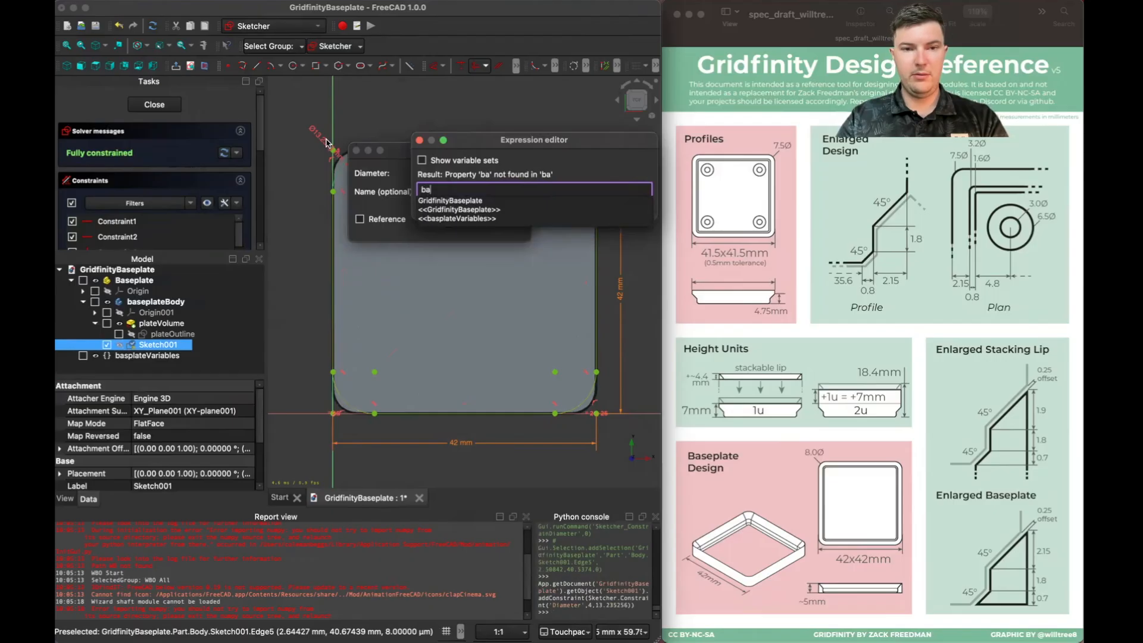
pyautogui.press('Down')
pyautogui.press('Down')
pyautogui.press('Down')
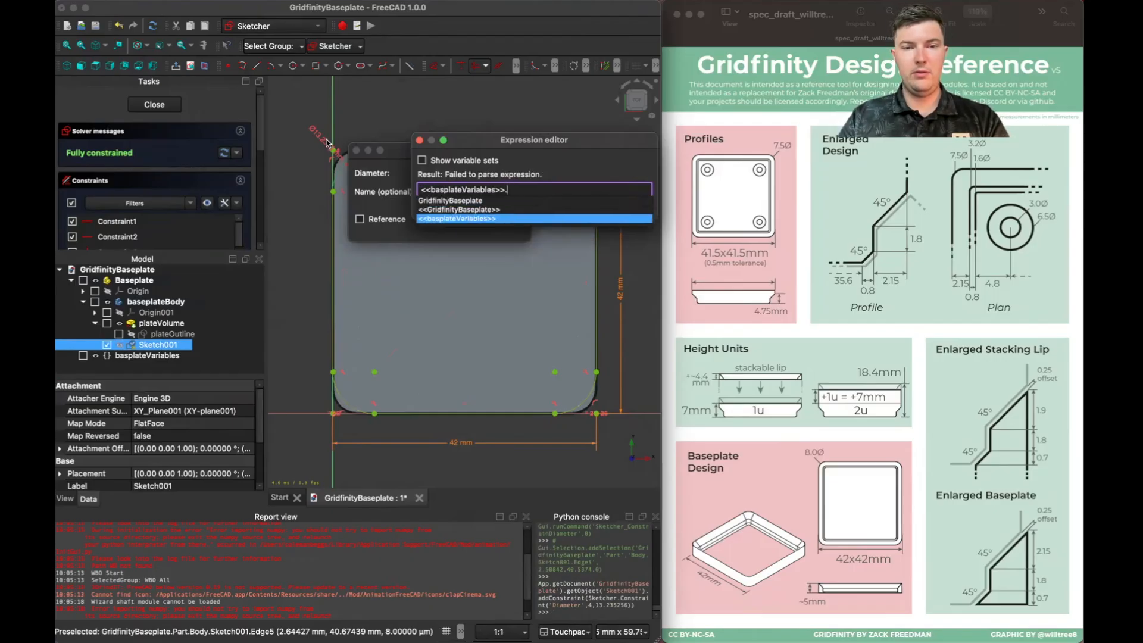
pyautogui.press('Return')
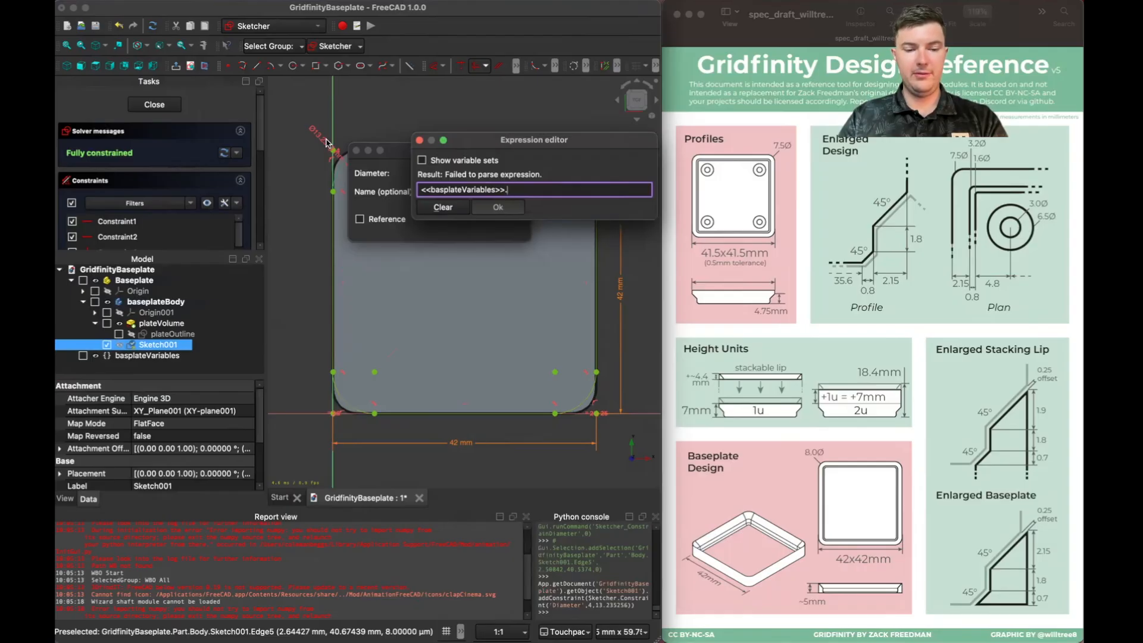
pyautogui.write('fil')
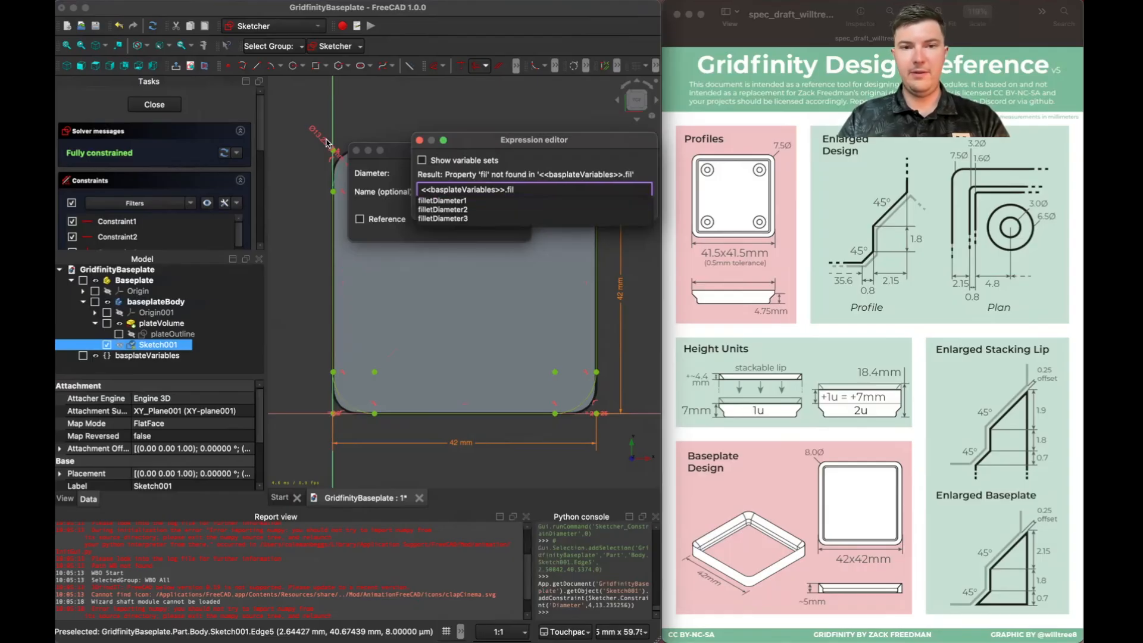
pyautogui.press('Down')
pyautogui.press('Return')
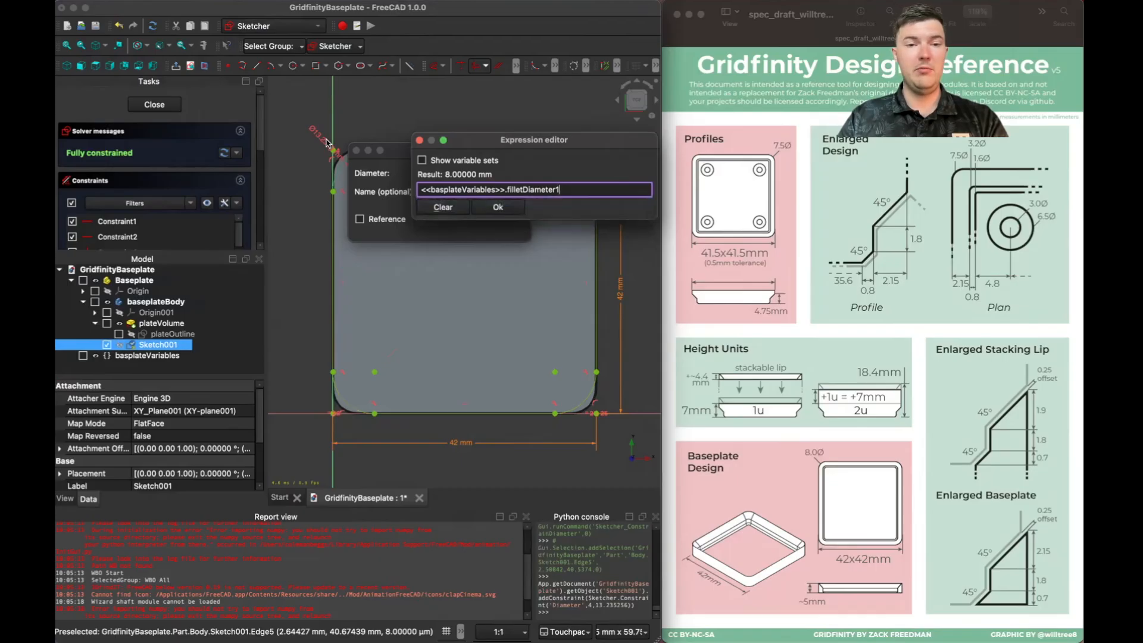
pyautogui.press('Return')
pyautogui.press('Return')
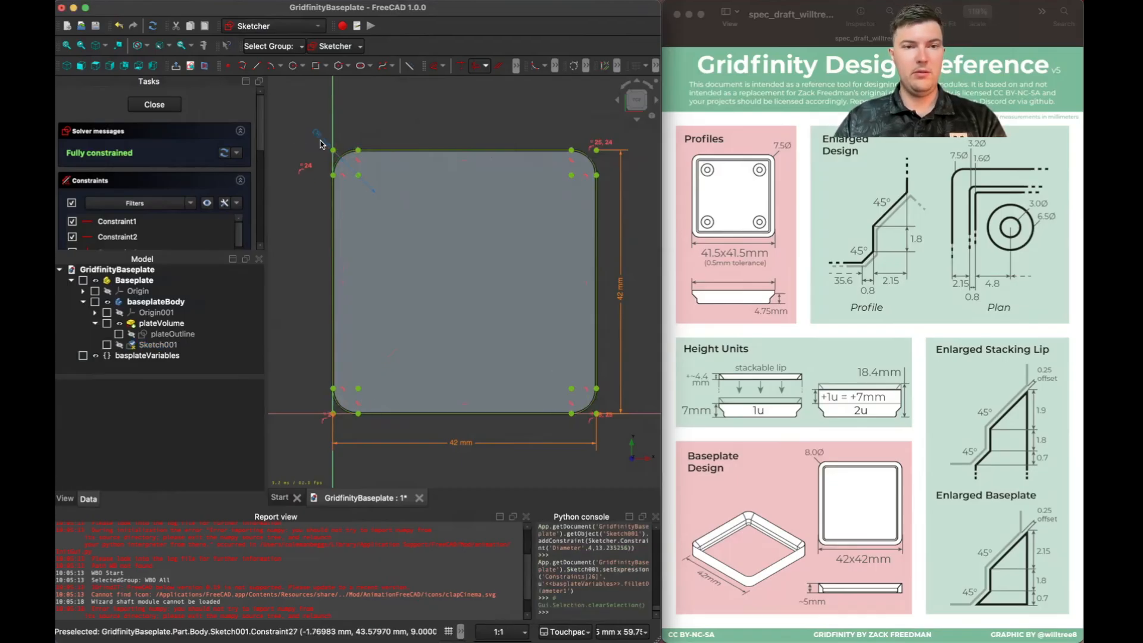
pyautogui.moveTo(320, 138); pyautogui.dragTo(297, 120)
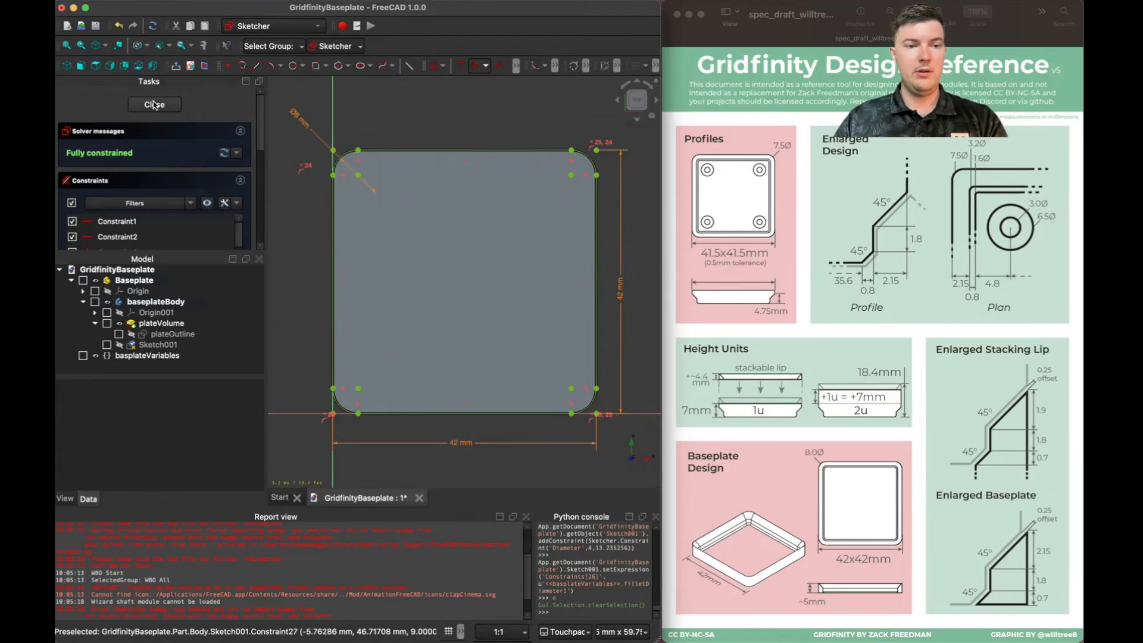
# Step: Close the finished sketch and rename it plateProfile1
pyautogui.click(164, 105)
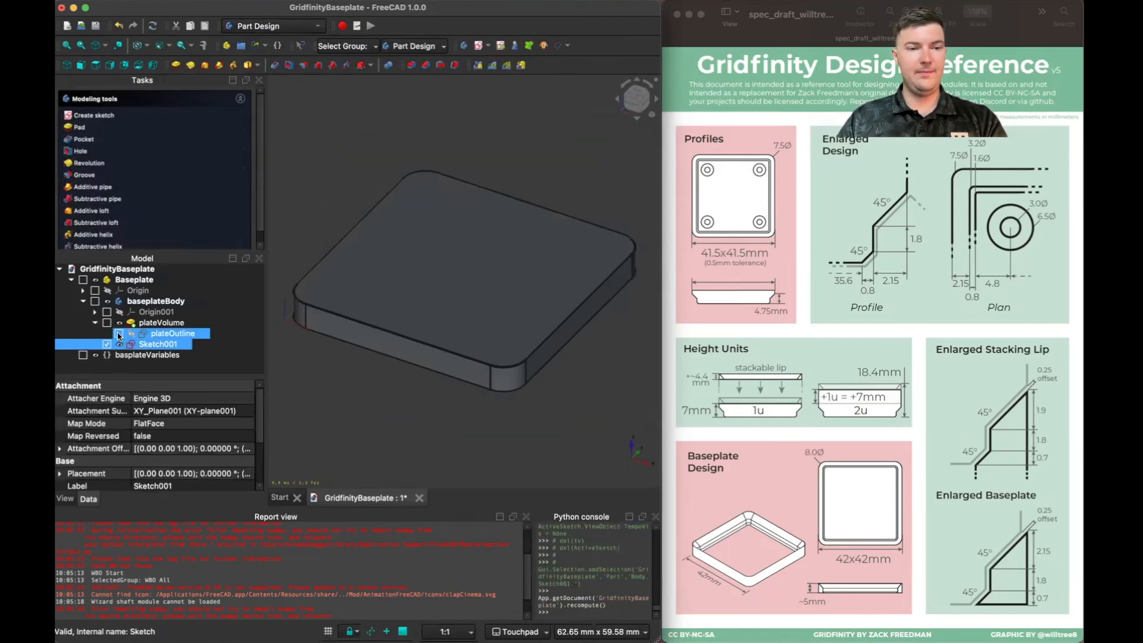
pyautogui.rightClick(176, 348)
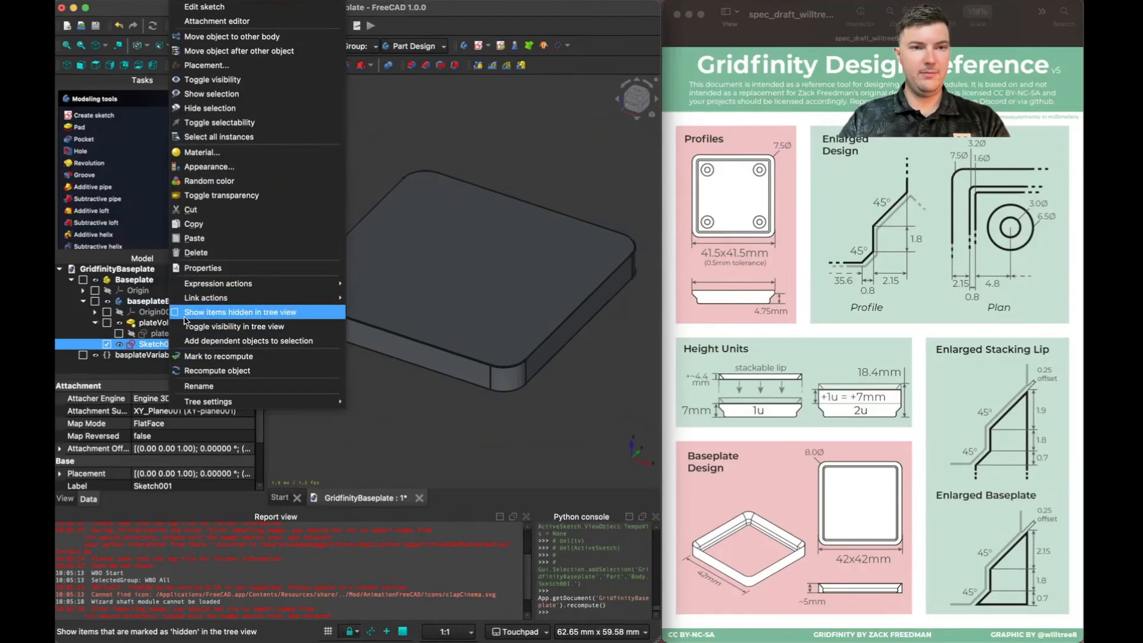
pyautogui.click(137, 344)
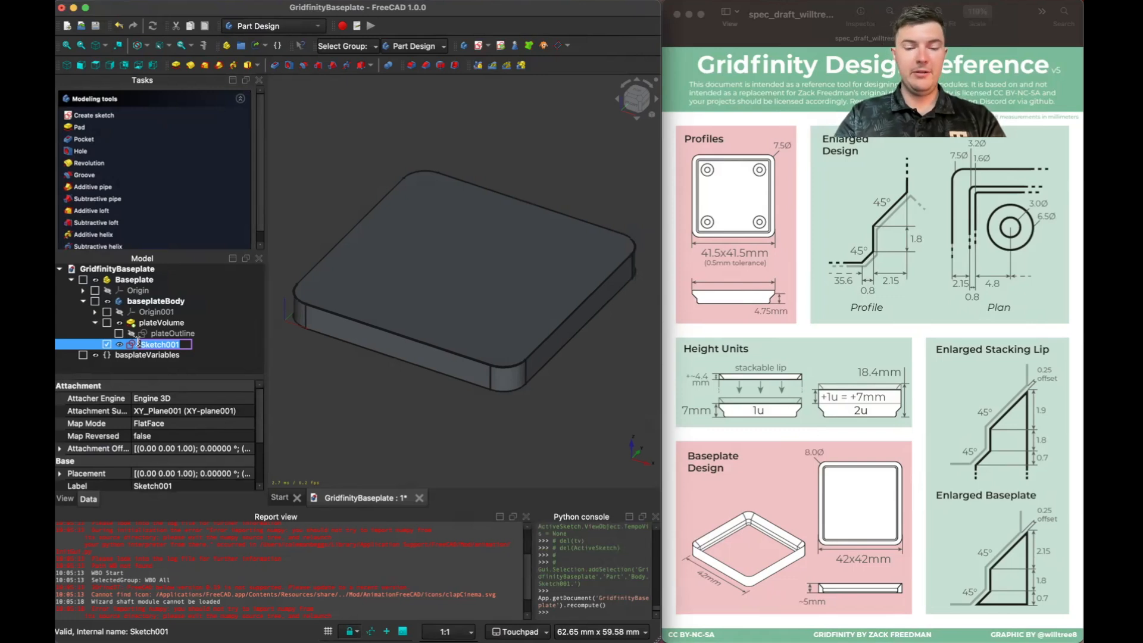
pyautogui.write('pla')
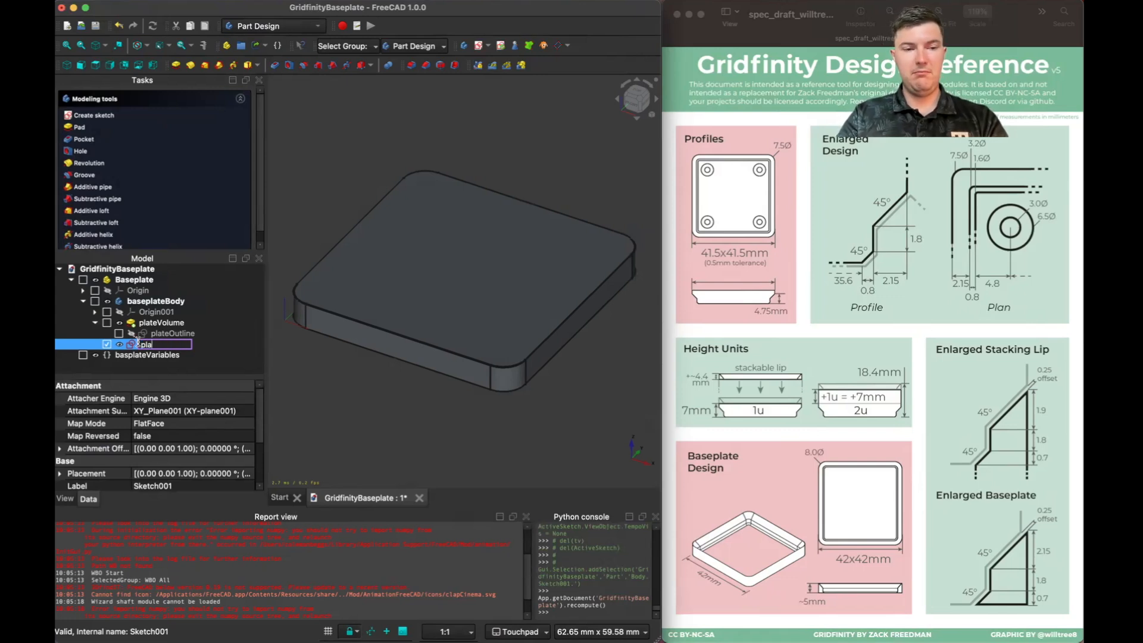
pyautogui.write('teProfile1')
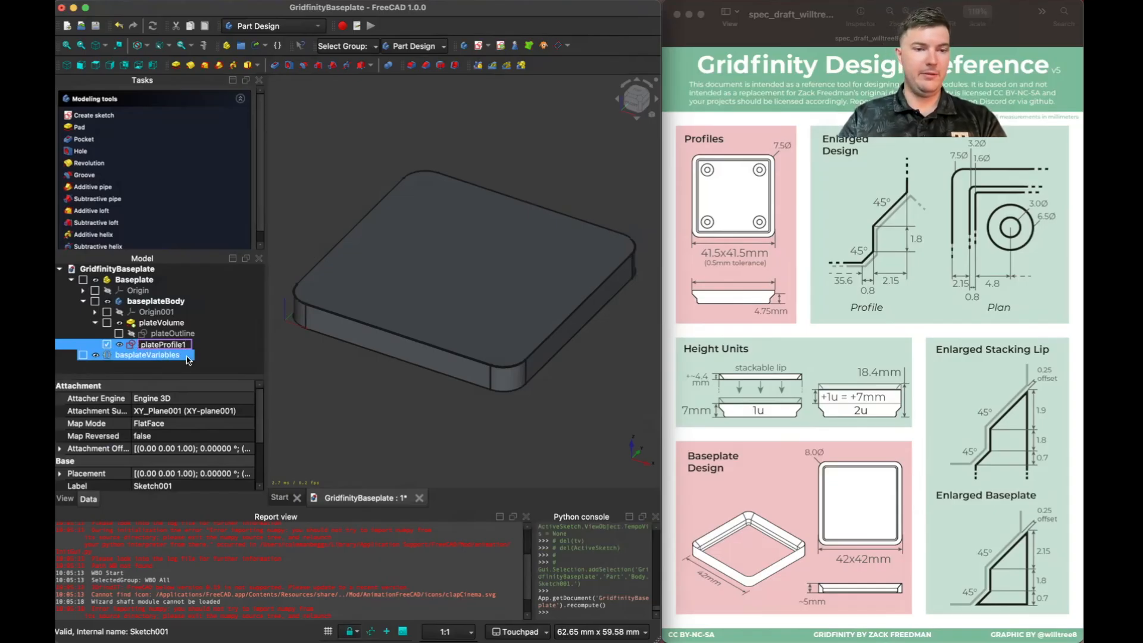
pyautogui.press('Return')
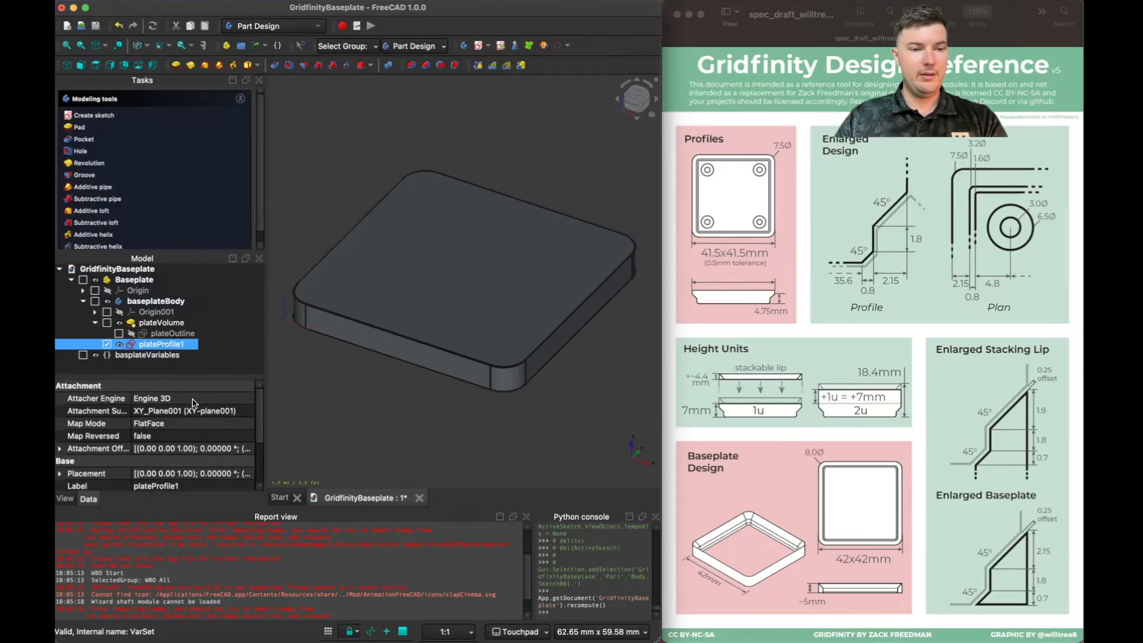
# Step: Enlarge the property area and expand plateProfile1's attachment offset down to its x, y and z position values
pyautogui.moveTo(206, 374); pyautogui.dragTo(216, 310)
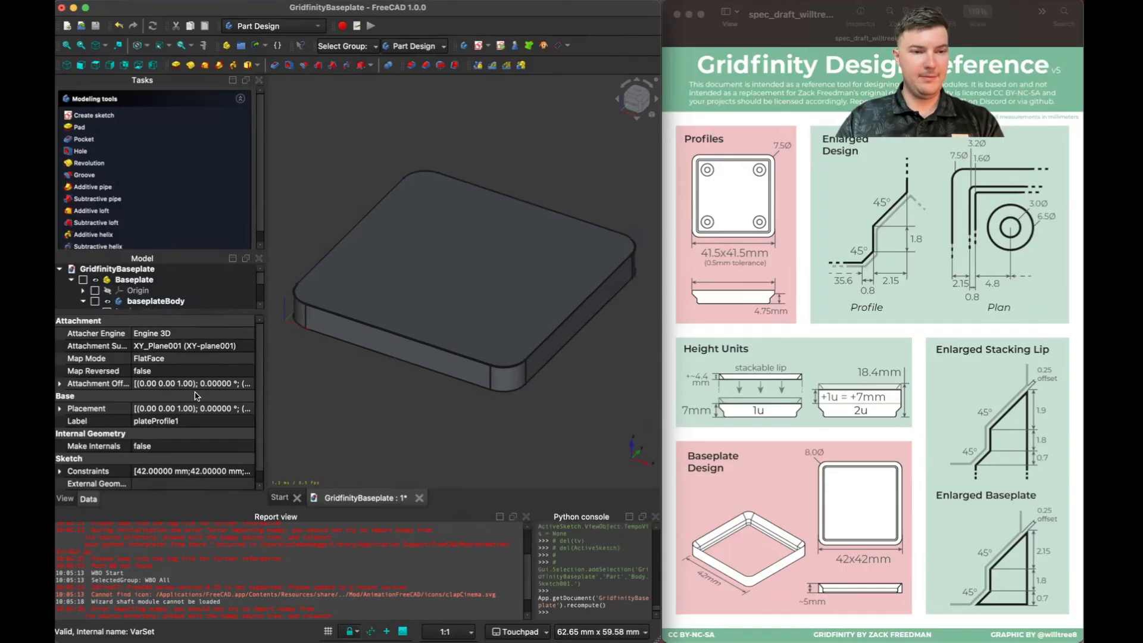
pyautogui.scroll(-1, 199, 393)
pyautogui.scroll(1, 177, 406)
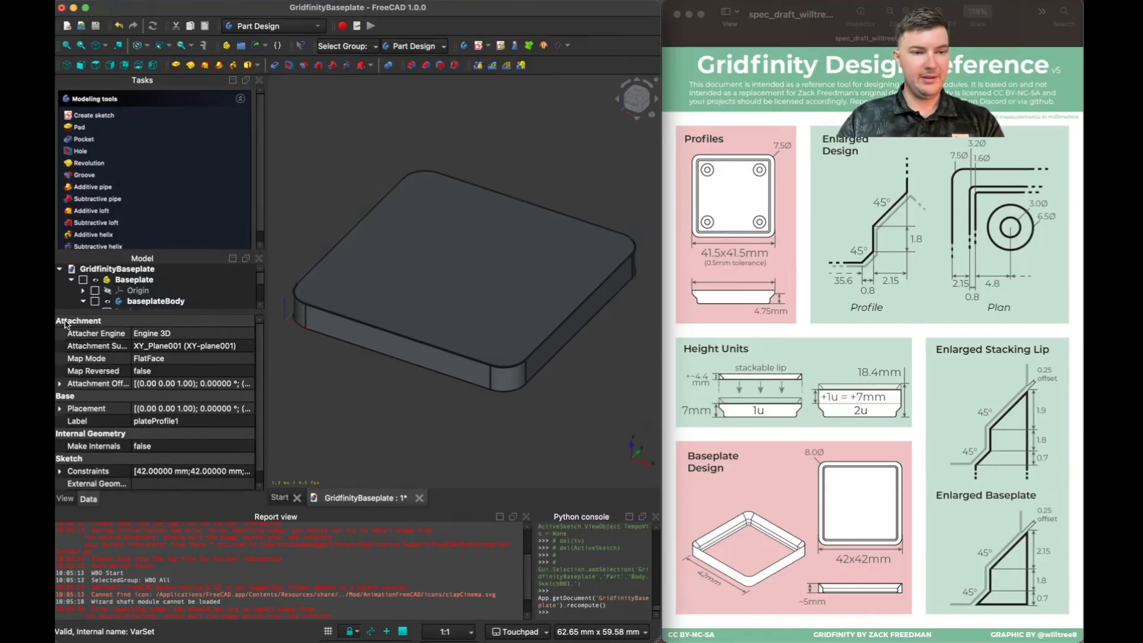
pyautogui.click(61, 384)
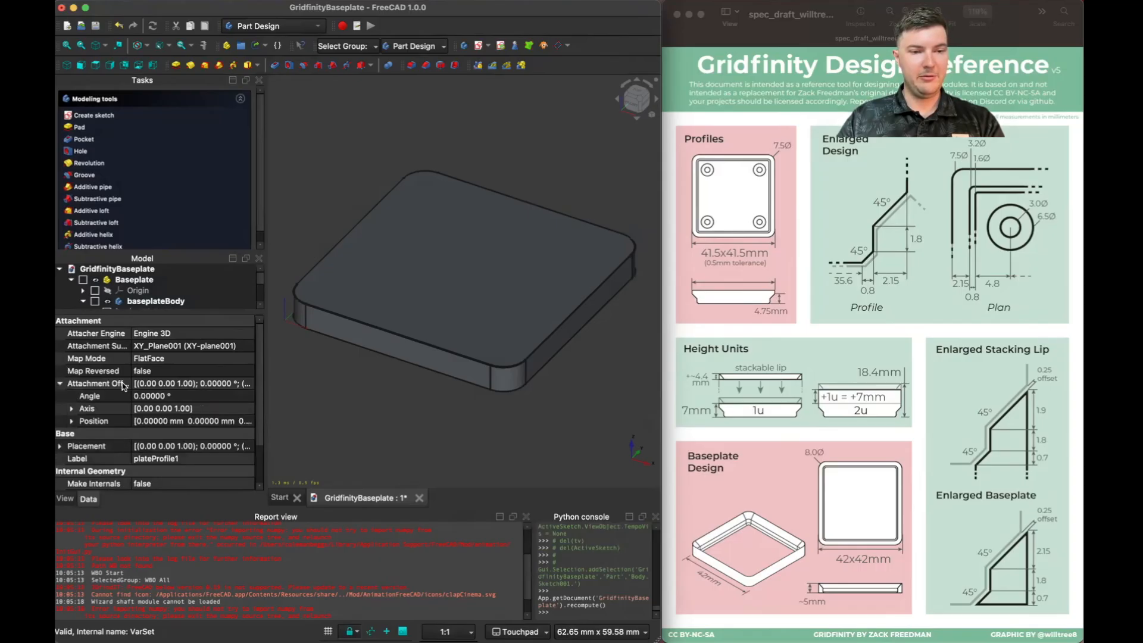
pyautogui.click(71, 423)
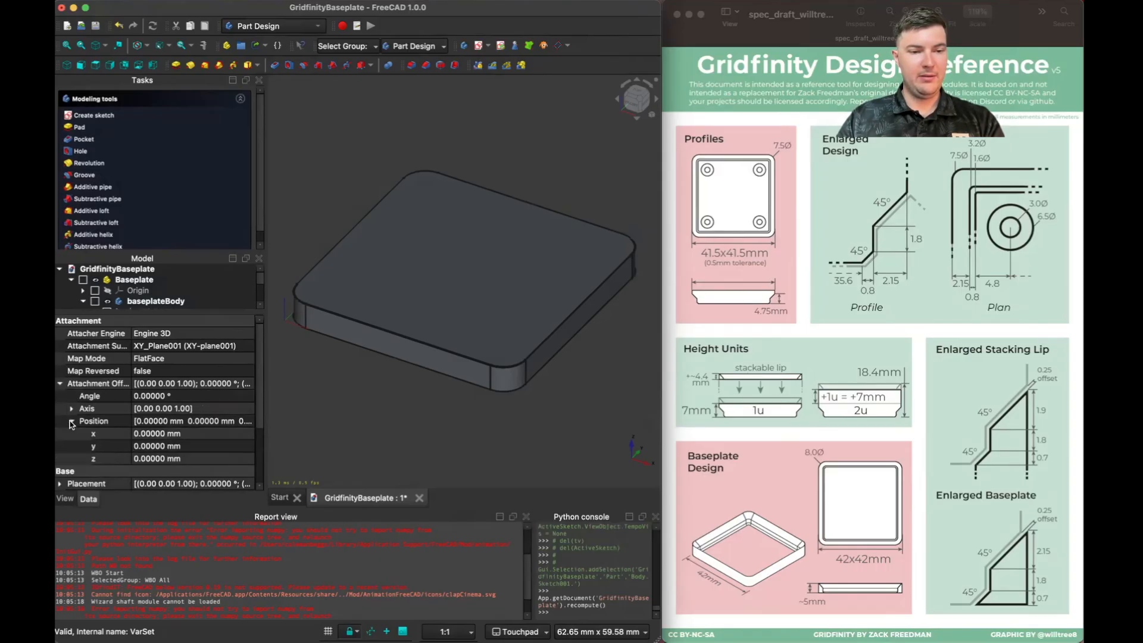
pyautogui.scroll(-1, 161, 432)
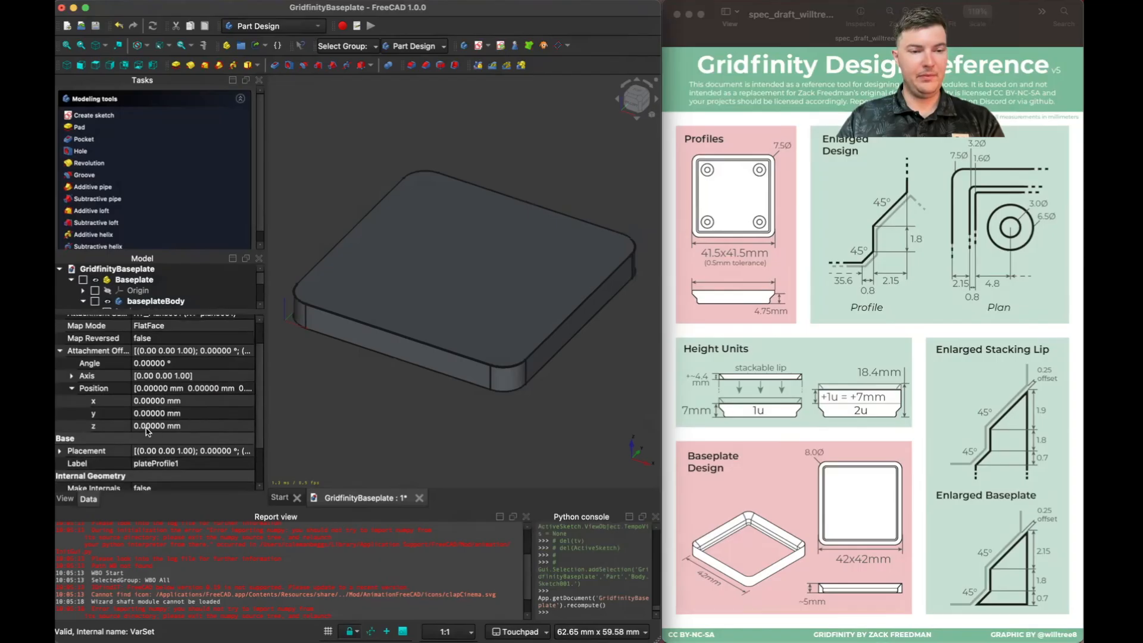
# Step: Start an expression for plateProfile1's z attachment offset with <<basplateVariables>>.plateOffset1
pyautogui.click(145, 427)
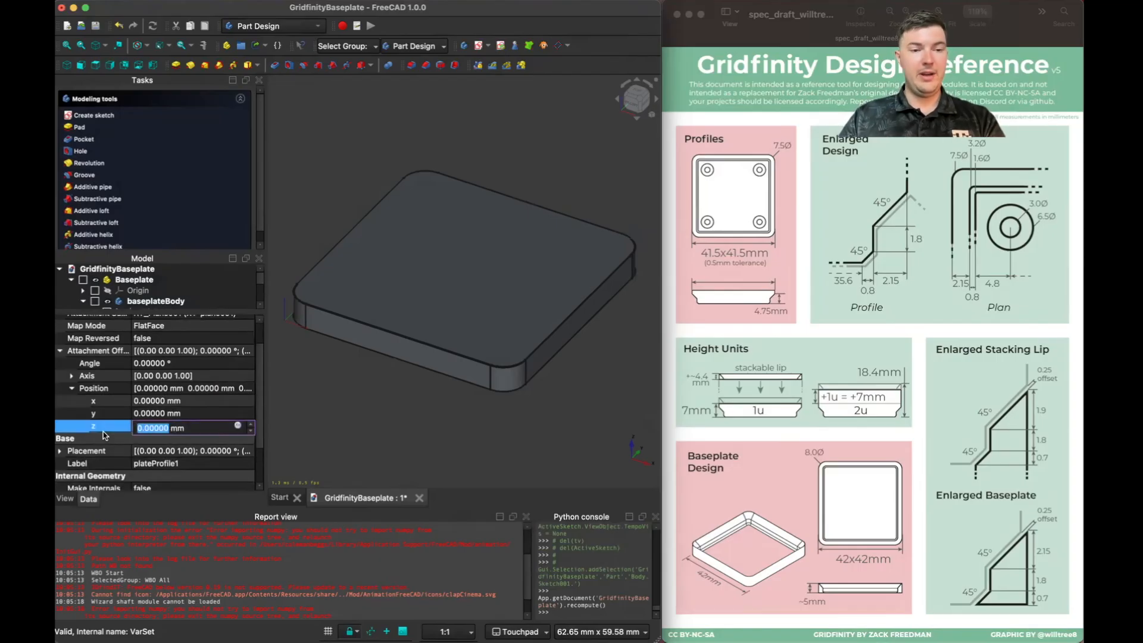
pyautogui.click(238, 426)
pyautogui.write('bas')
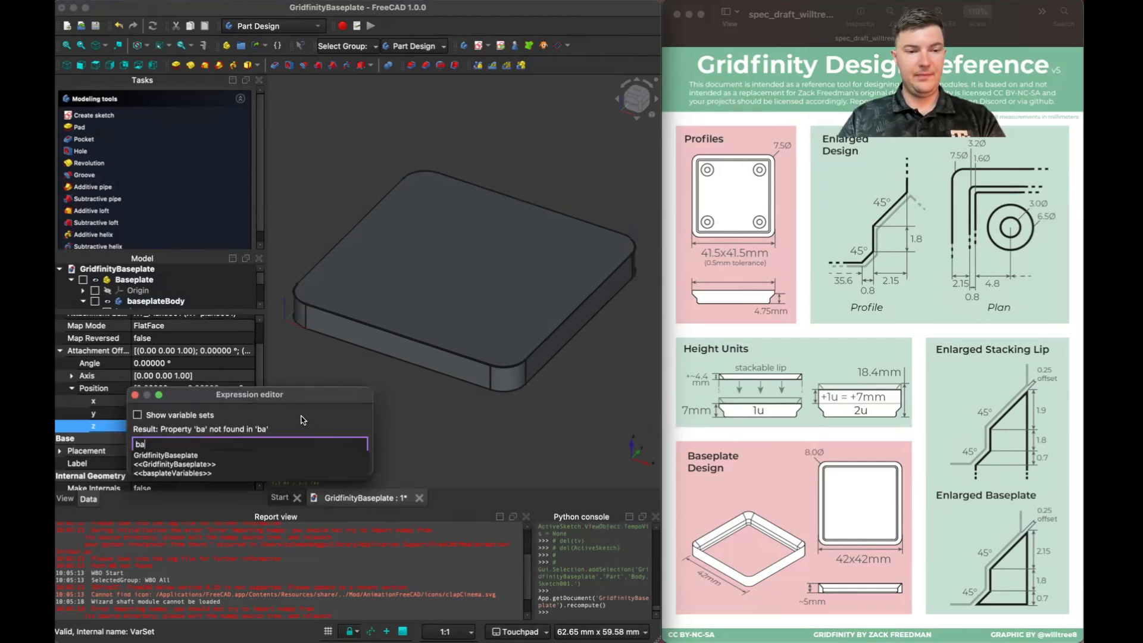
pyautogui.press('Down')
pyautogui.press('Down')
pyautogui.press('Down')
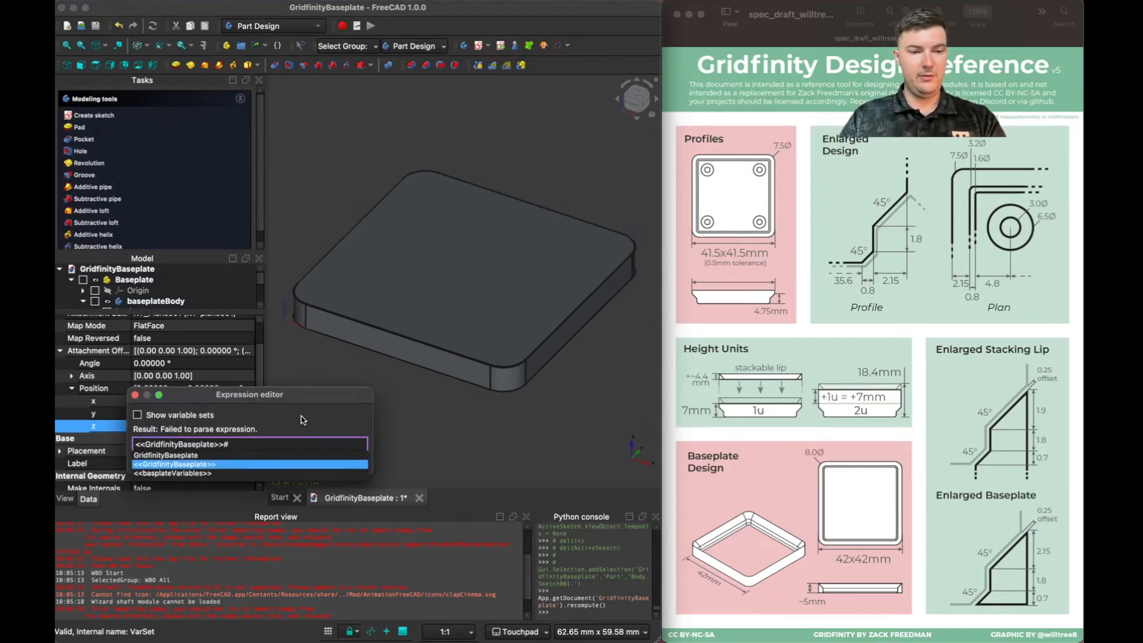
pyautogui.press('Return')
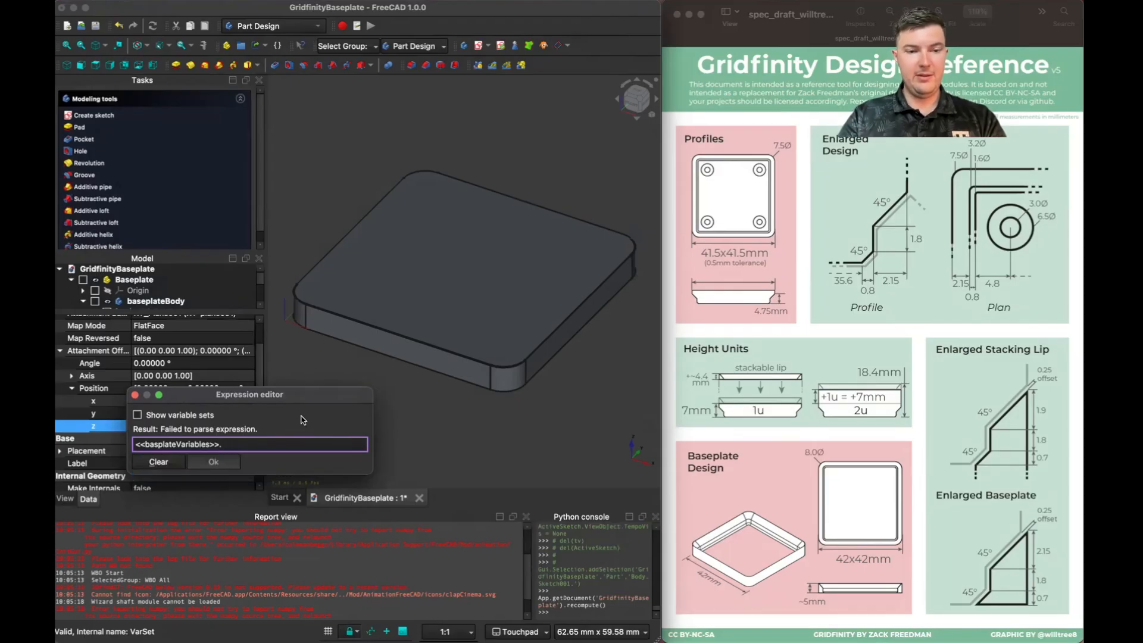
pyautogui.write('p')
pyautogui.press('Down')
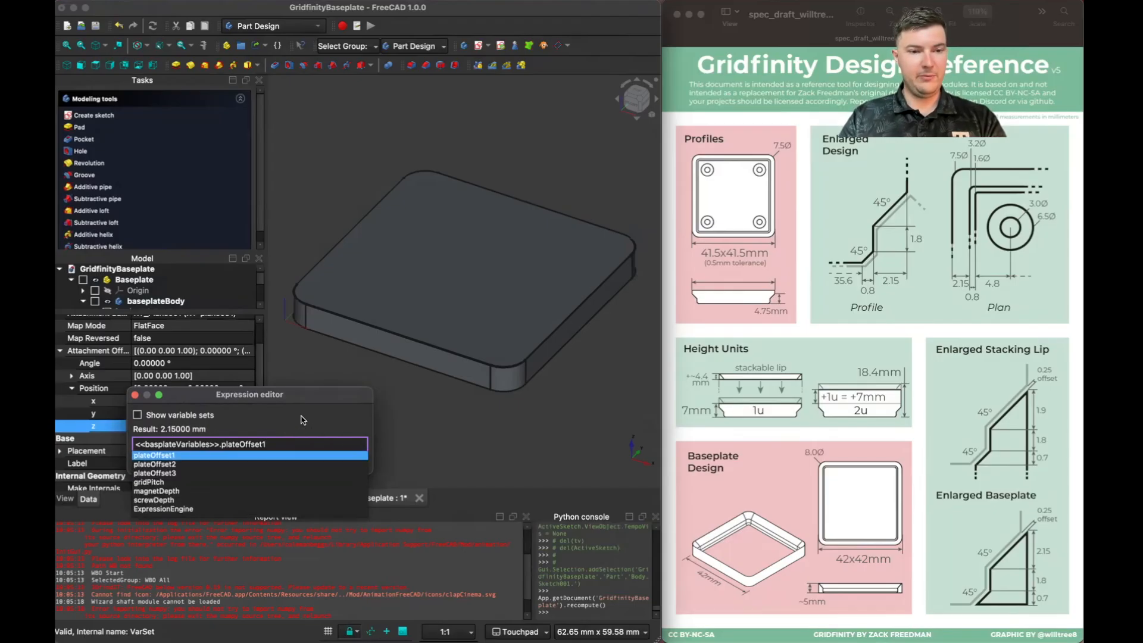
pyautogui.press('Return')
# Step: Add <<basplateVariables>>.plateOffset2 as the second term of the z offset expression
pyautogui.write('+')
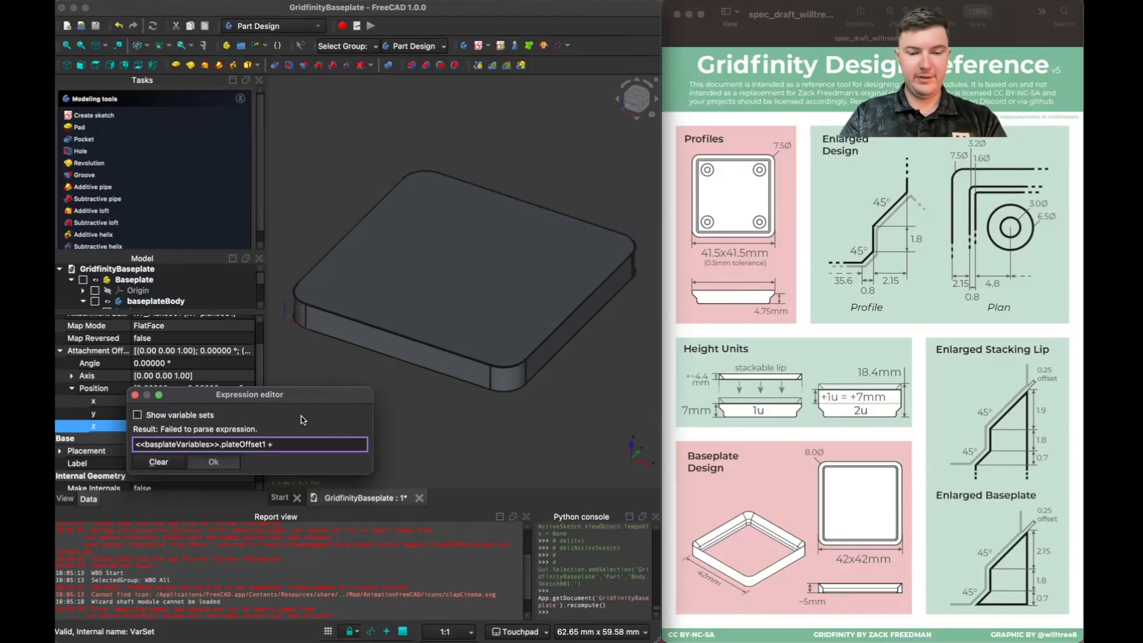
pyautogui.write(' <<ba')
pyautogui.press('Down')
pyautogui.press('Down')
pyautogui.press('Down')
pyautogui.press('Return')
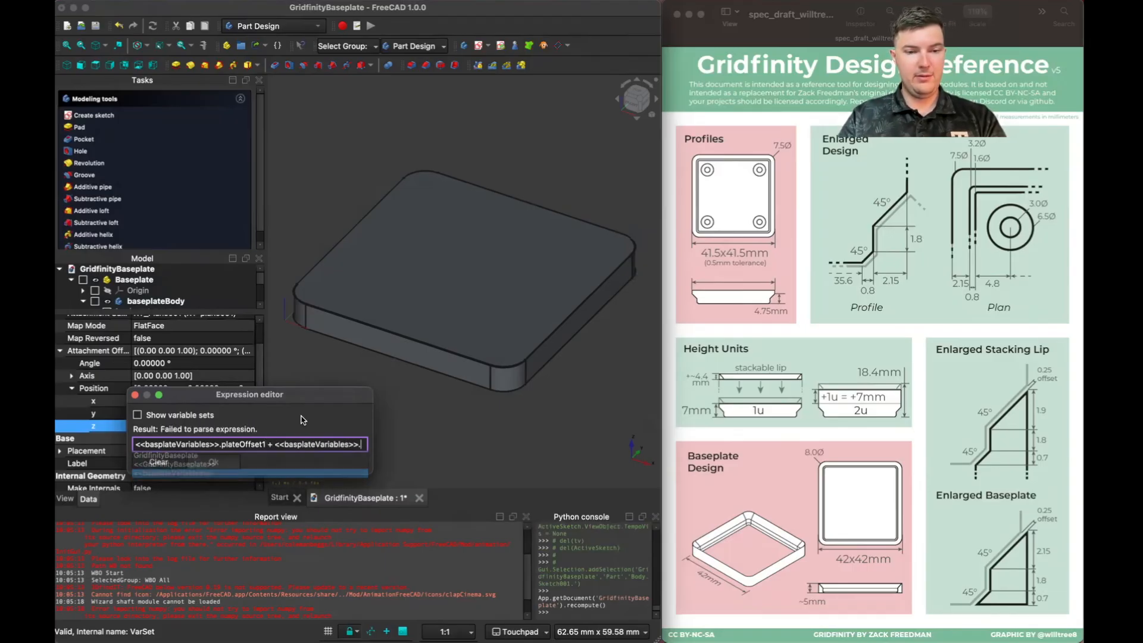
pyautogui.write('f')
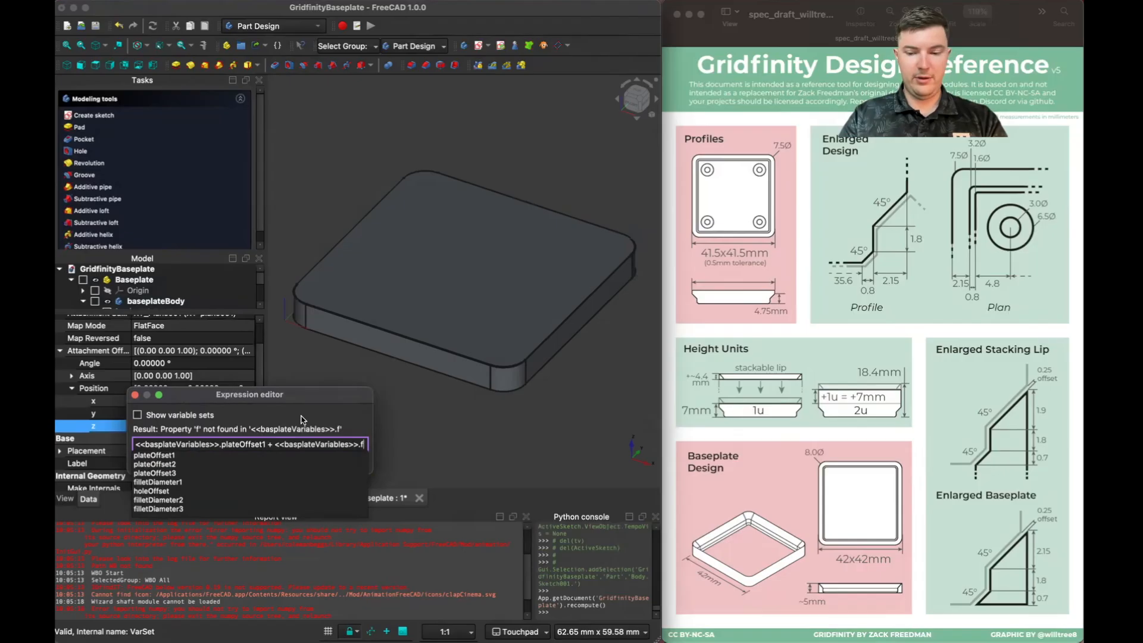
pyautogui.press('Down')
pyautogui.press('Down')
pyautogui.press('Return')
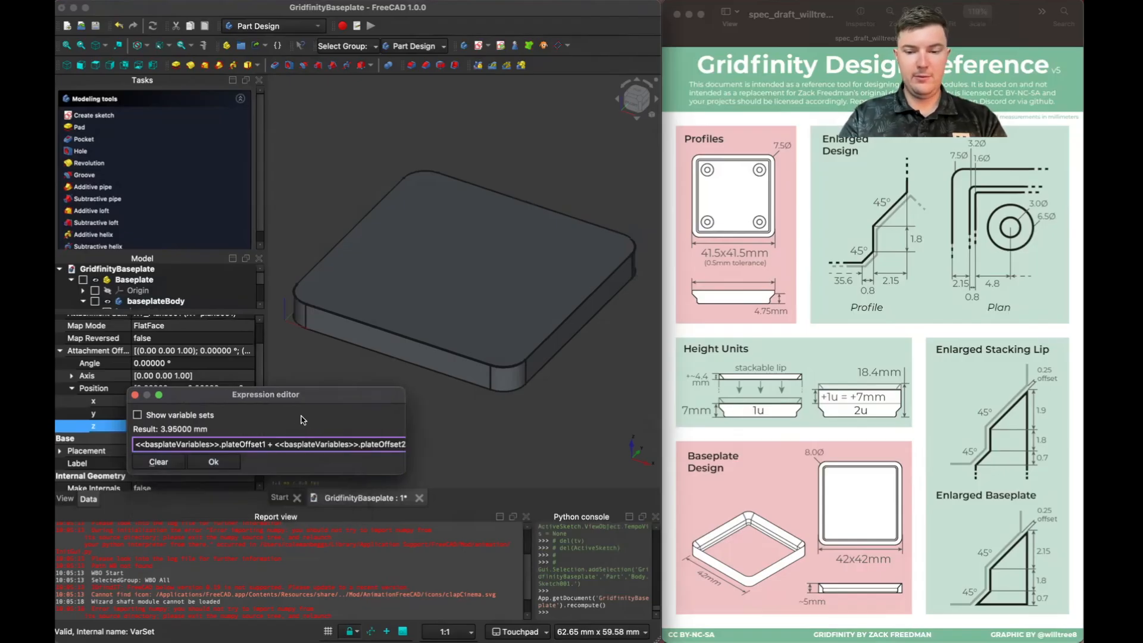
# Step: Add <<basplateVariables>>.plateOffset3 as the third term of the z offset expression
pyautogui.write('+ <<baspla')
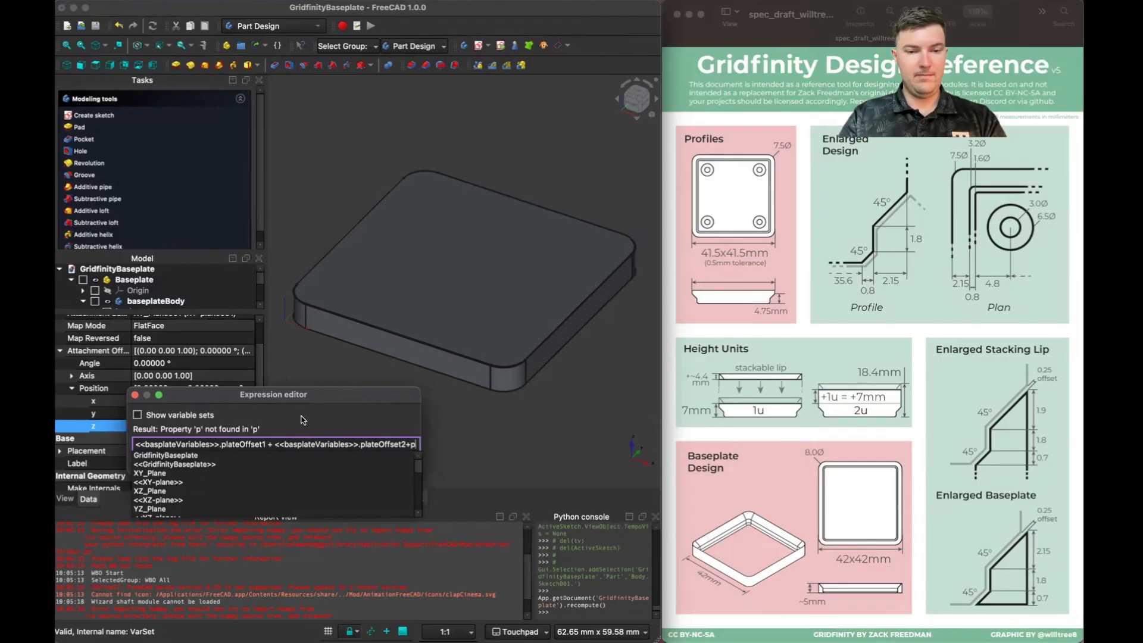
pyautogui.write('te')
pyautogui.press('Down')
pyautogui.press('Down')
pyautogui.press('Down')
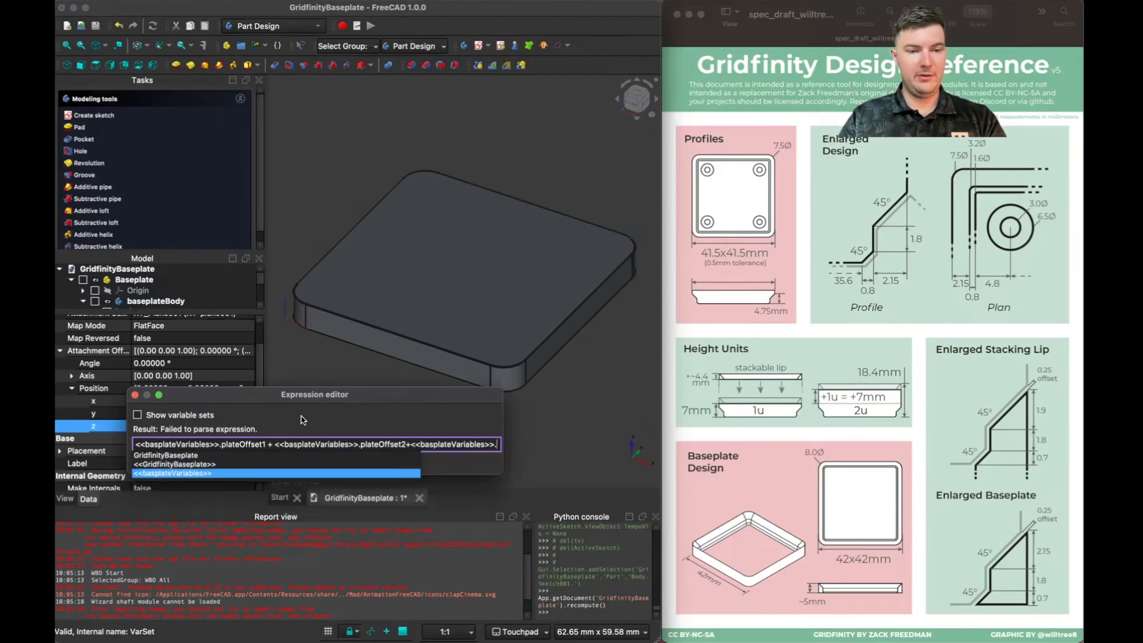
pyautogui.press('Return')
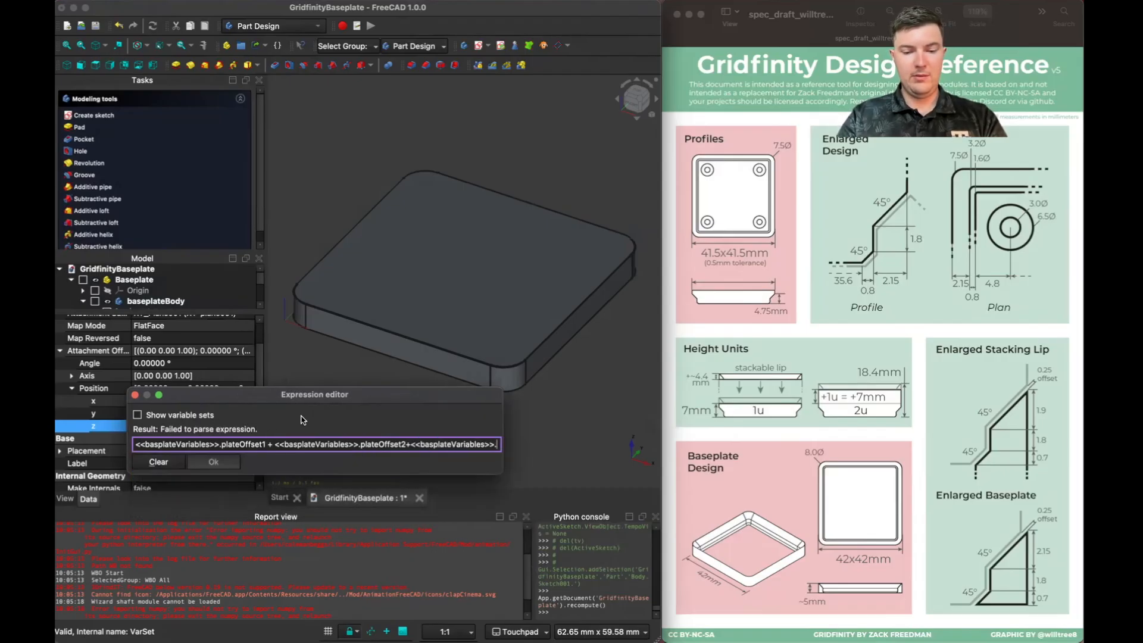
pyautogui.write('of')
pyautogui.press('Down')
pyautogui.press('Down')
pyautogui.press('Down')
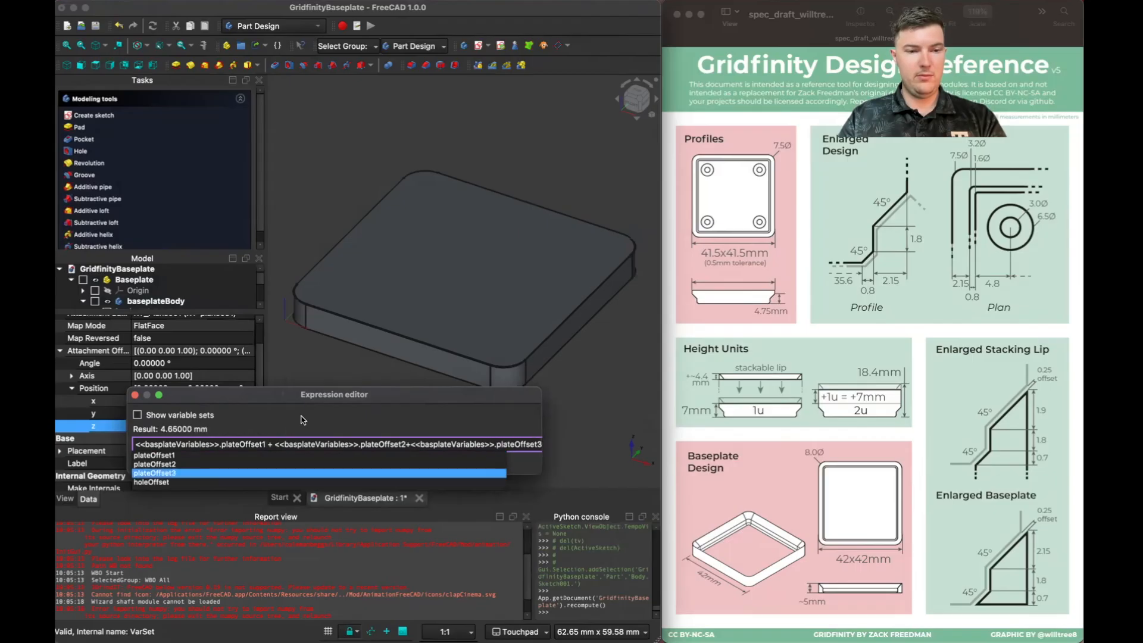
pyautogui.press('Return')
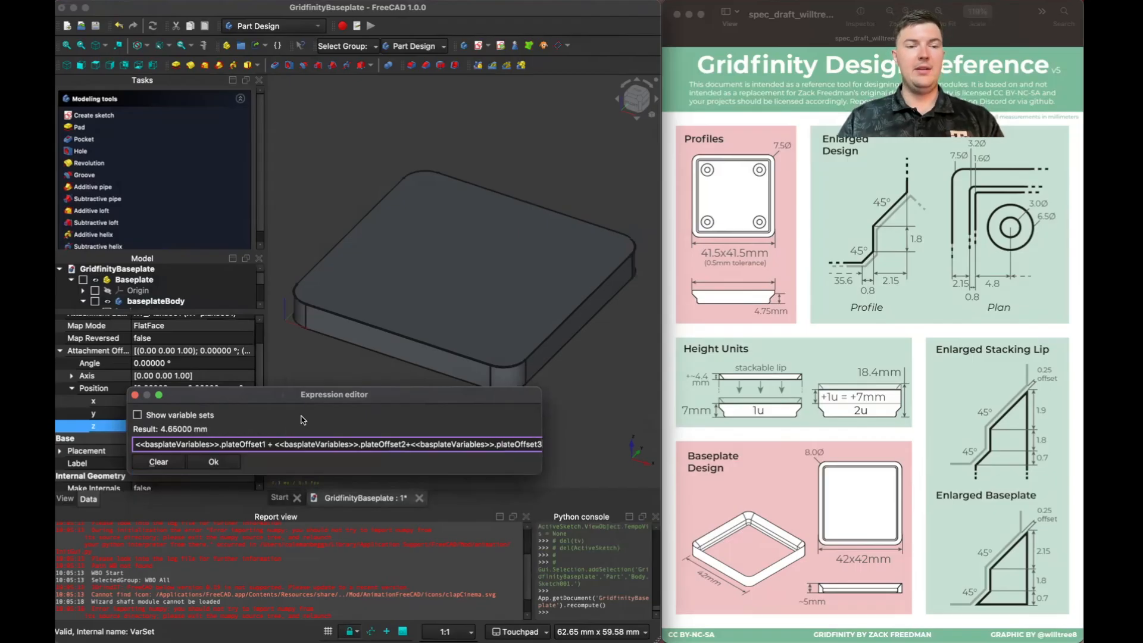
# Step: Clear the summed z offset expression, try referencing the pad instead, and close the expression editor without applying it
pyautogui.click(275, 442)
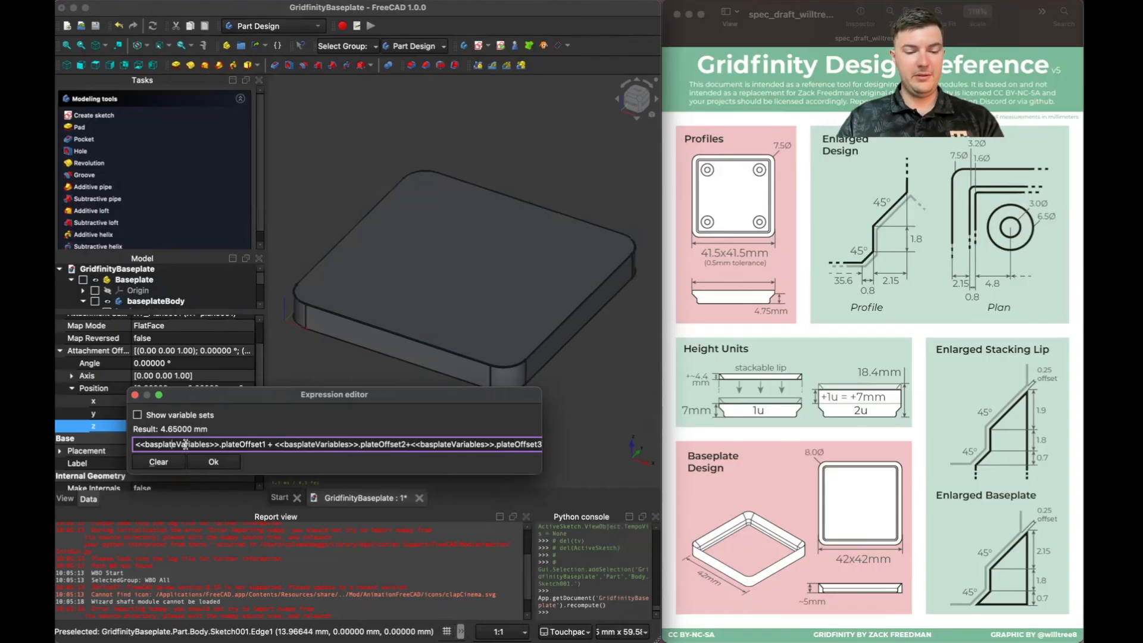
pyautogui.press('super+a')
pyautogui.press('BackSpace')
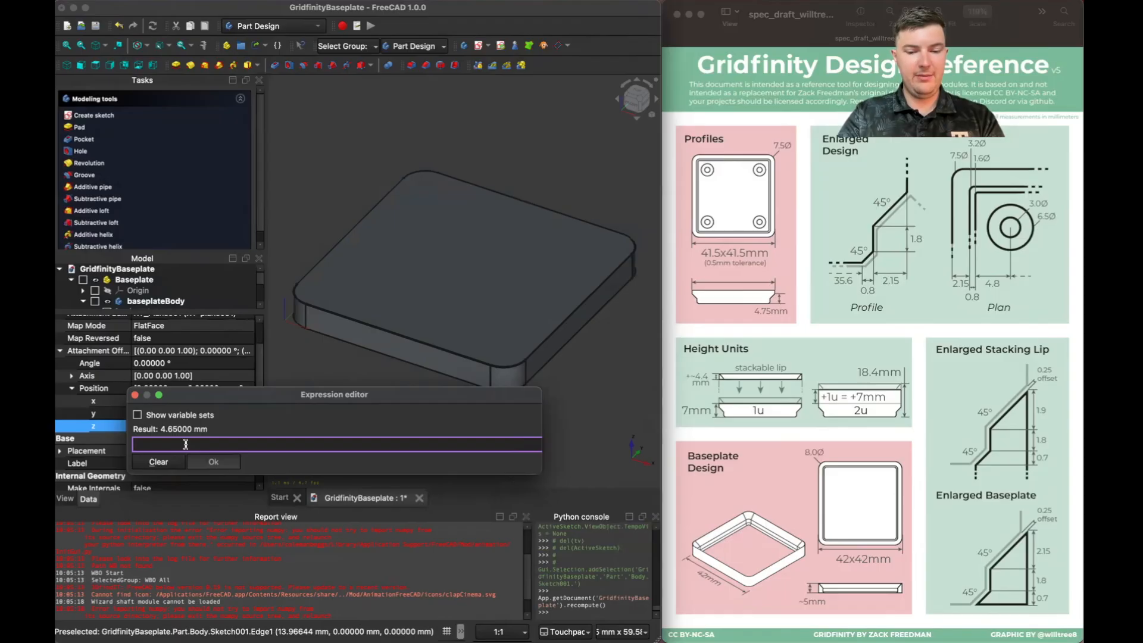
pyautogui.write('pad')
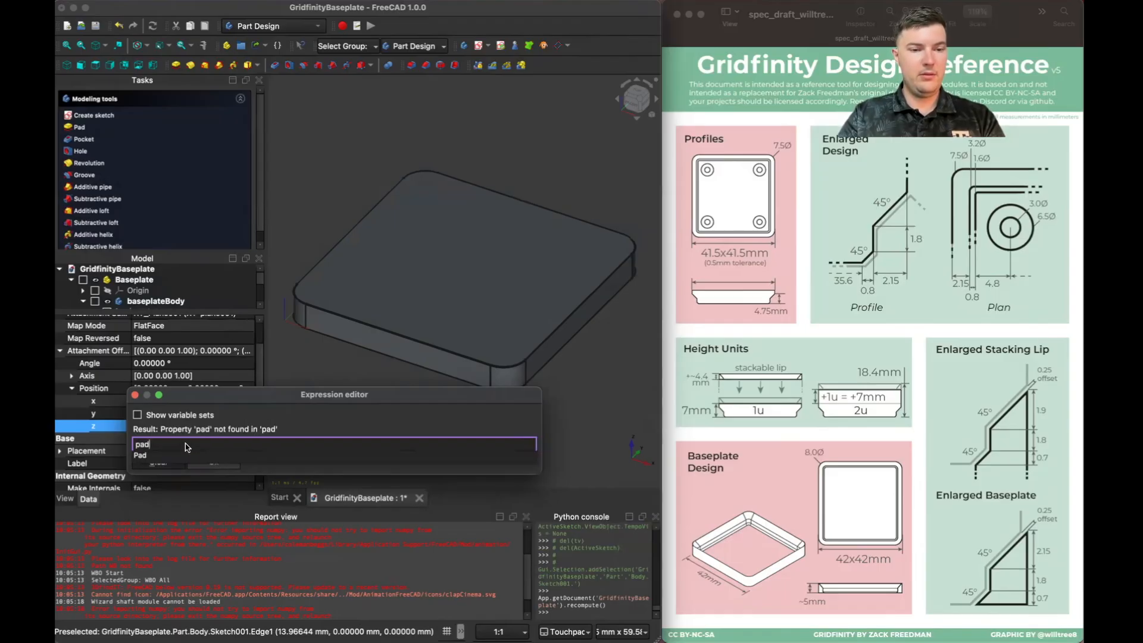
pyautogui.press('BackSpace')
pyautogui.press('BackSpace')
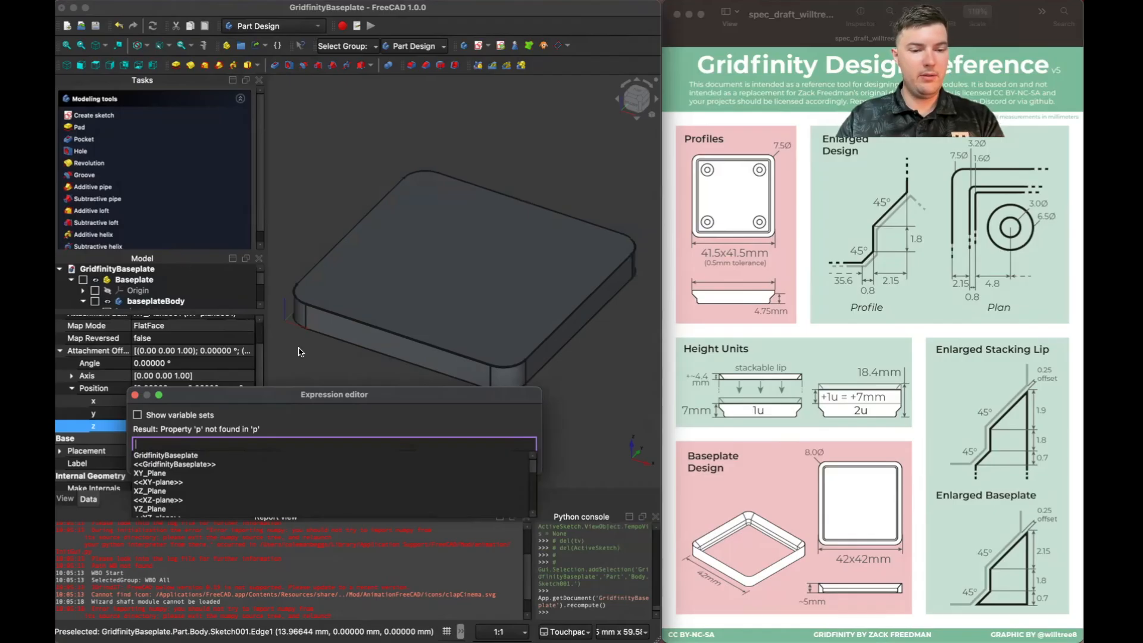
pyautogui.click(134, 394)
# Step: Enlarge the model tree so that plateVolume and plateProfile1 are shown together with the attachment offset values
pyautogui.moveTo(193, 251); pyautogui.dragTo(198, 187)
pyautogui.moveTo(177, 258); pyautogui.dragTo(179, 291)
pyautogui.scroll(-1, 199, 272)
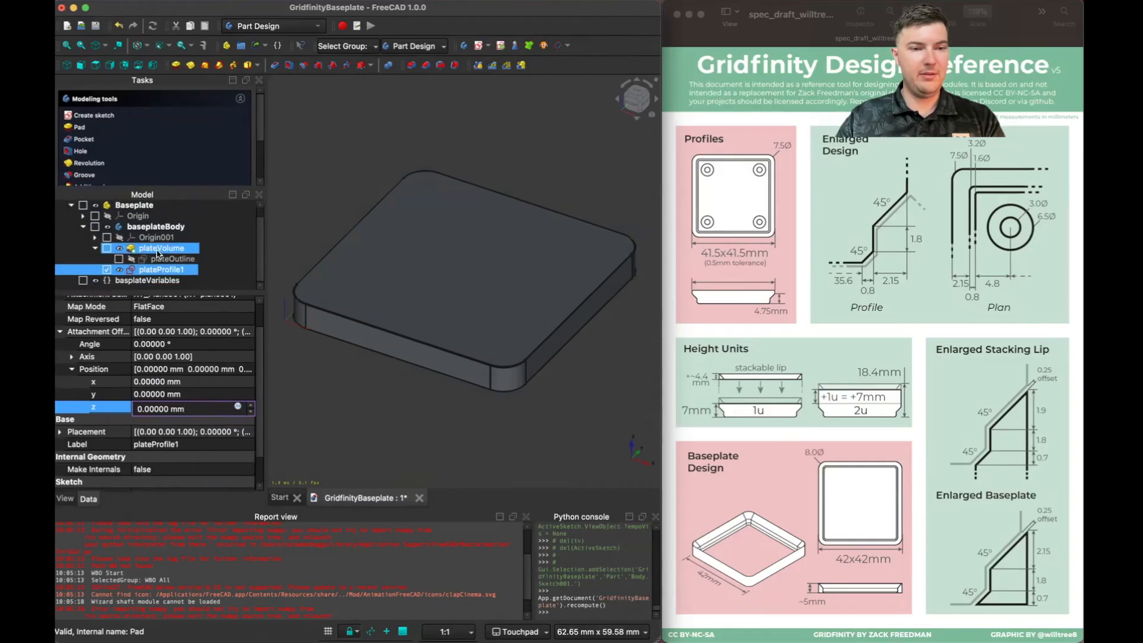
# Step: Set plateProfile1's z attachment offset to the expression <<plateVolume>>.Length
pyautogui.press('=')
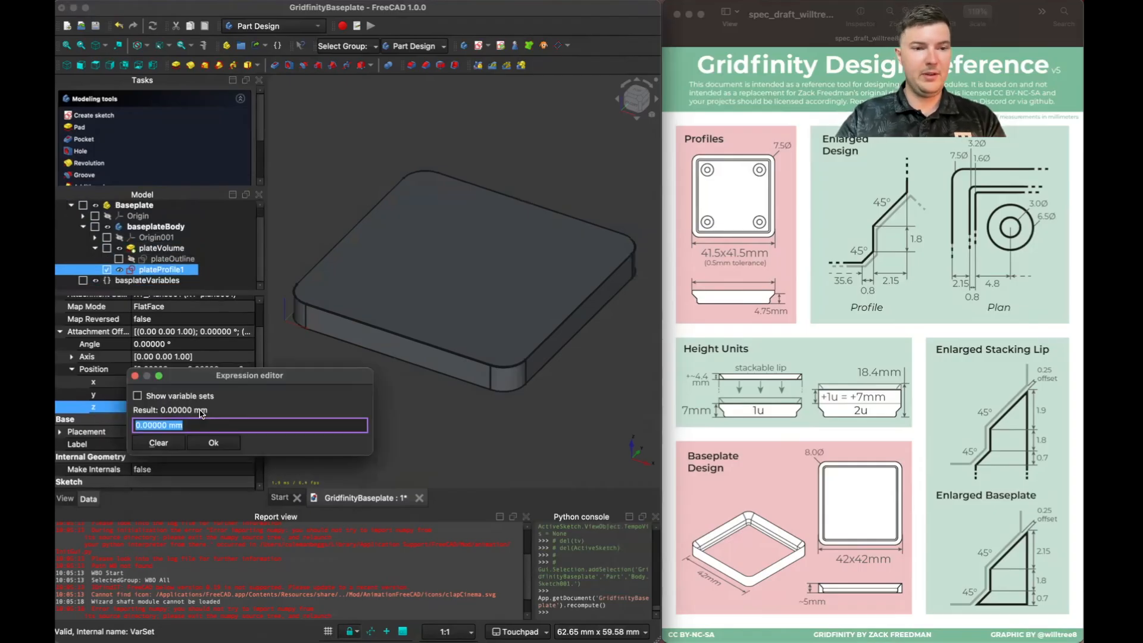
pyautogui.write('pla')
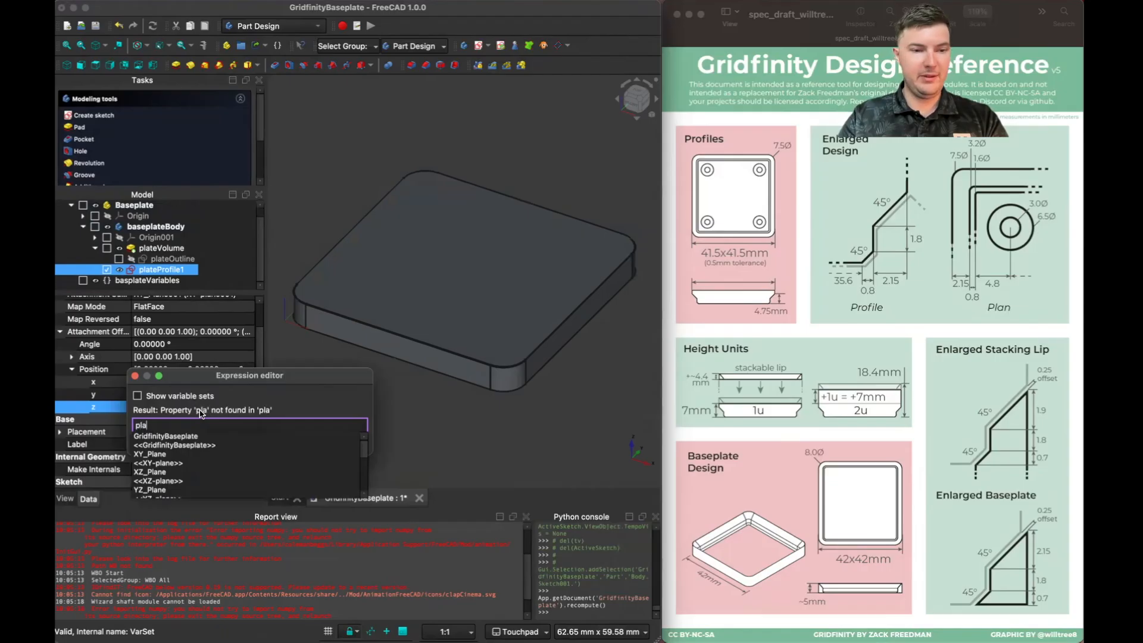
pyautogui.write('t')
pyautogui.press('Down')
pyautogui.press('Down')
pyautogui.press('Down')
pyautogui.press('Down')
pyautogui.press('Down')
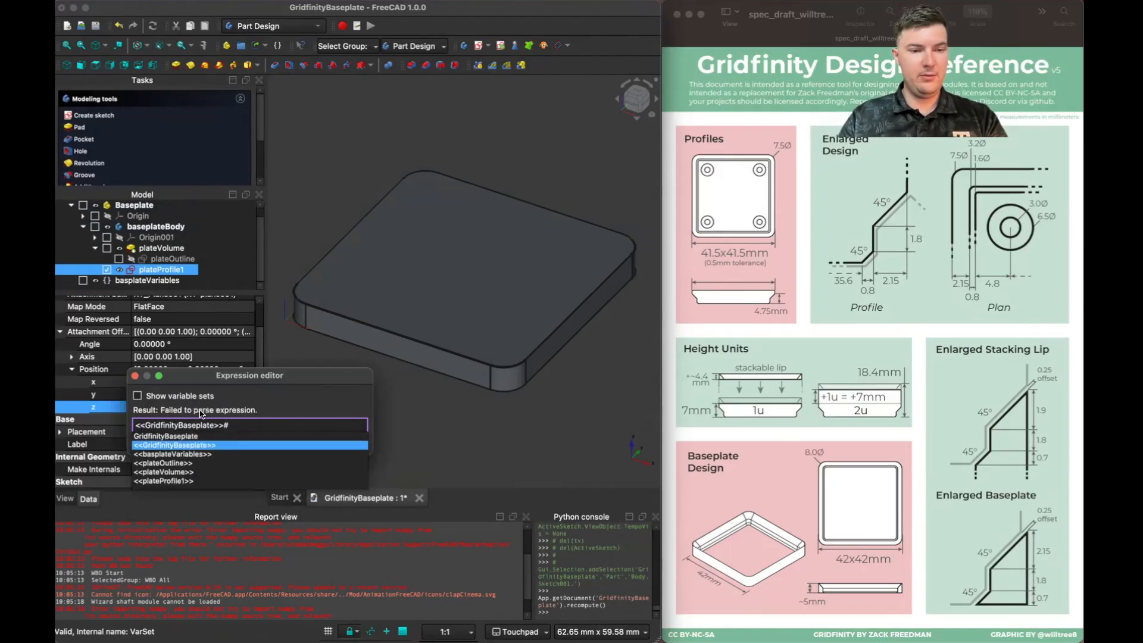
pyautogui.press('Return')
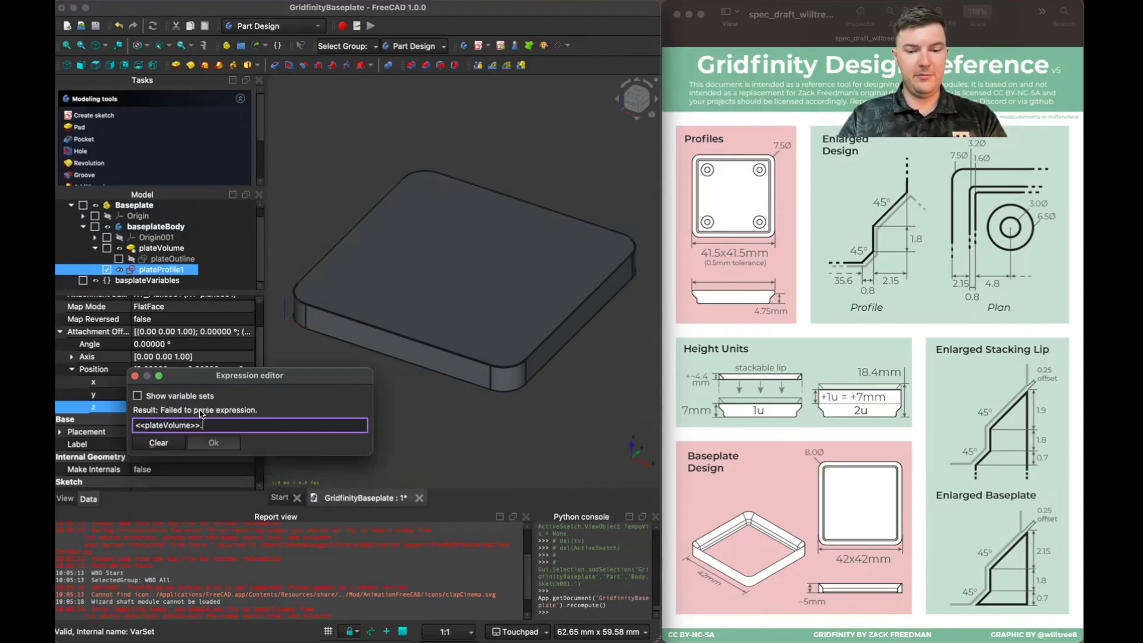
pyautogui.press('Down')
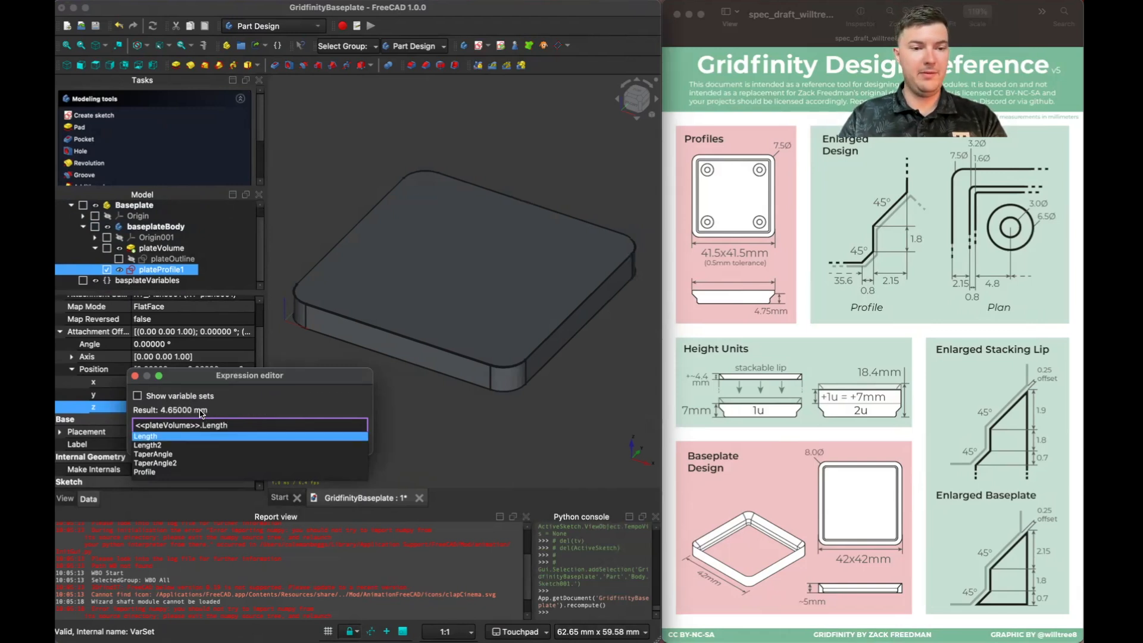
pyautogui.press('Return')
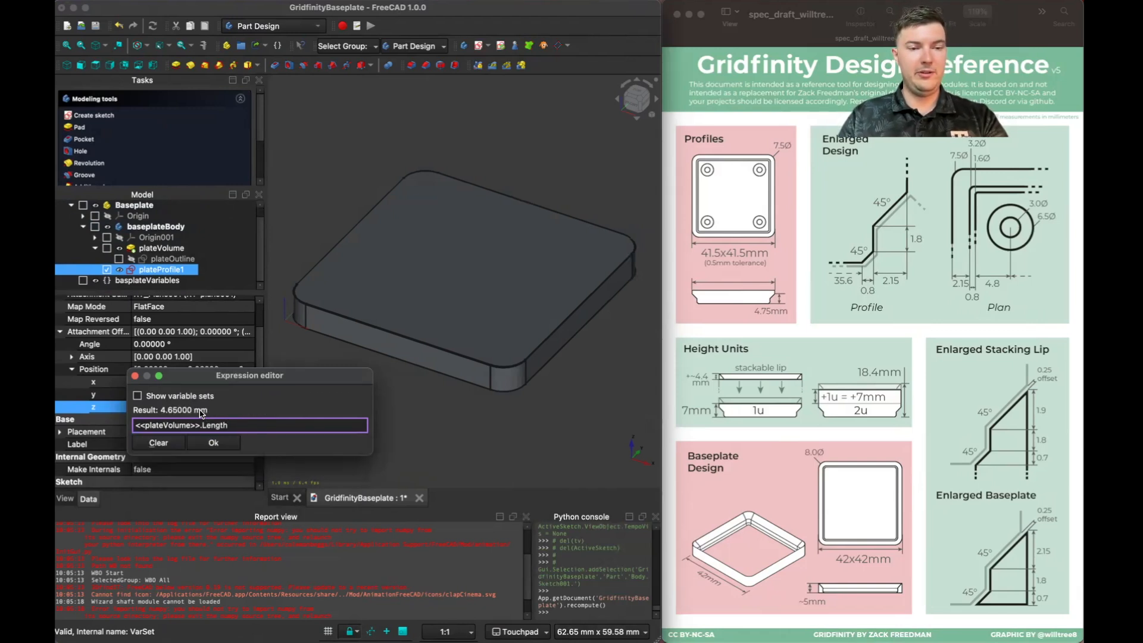
pyautogui.press('Return')
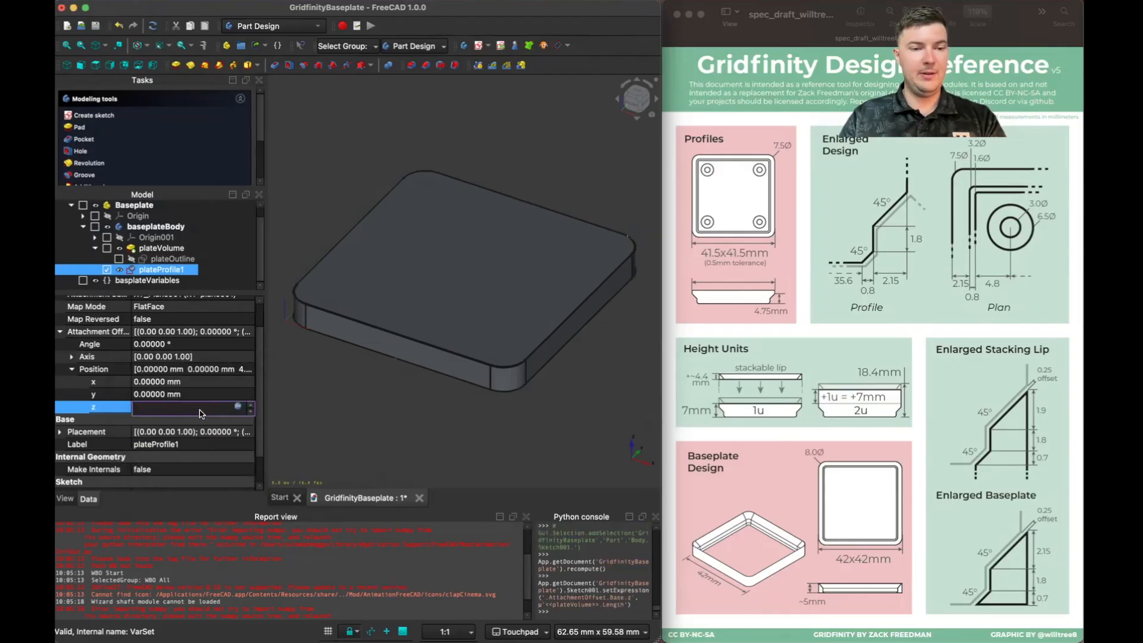
# Step: Deselect and reselect plateProfile1 to check its offset position on the plate
pyautogui.click(375, 395)
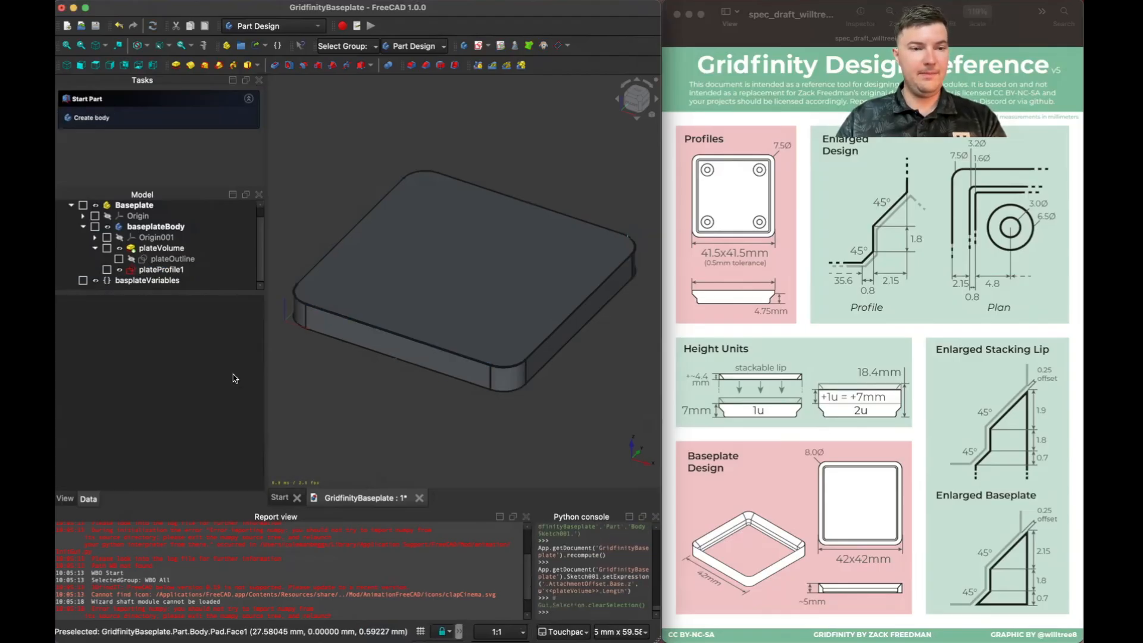
pyautogui.click(159, 271)
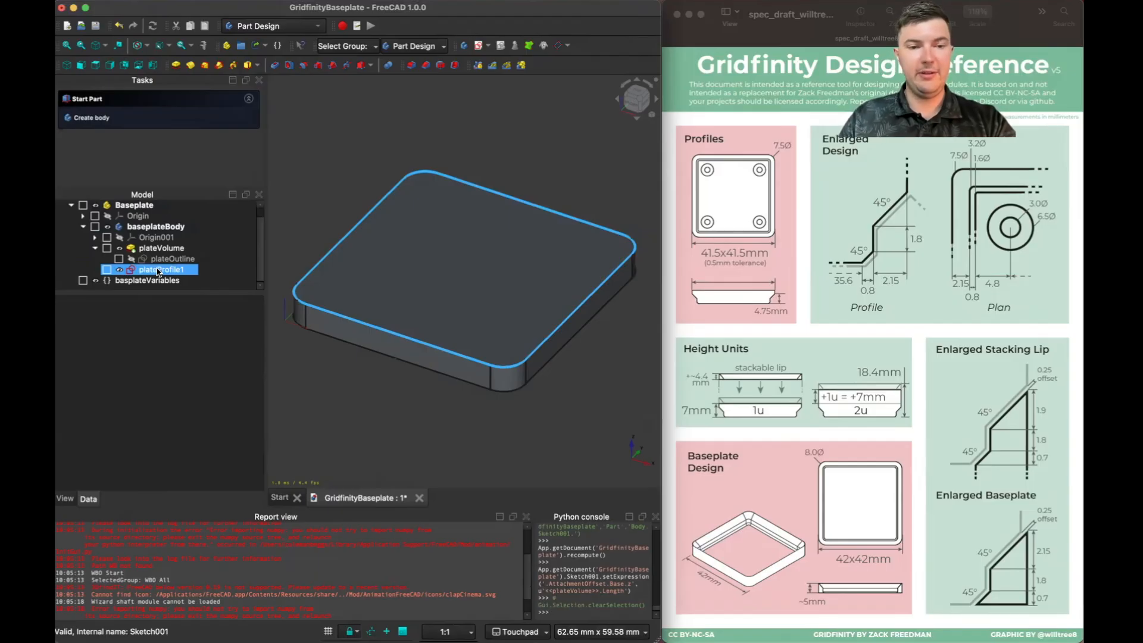
pyautogui.click(164, 272)
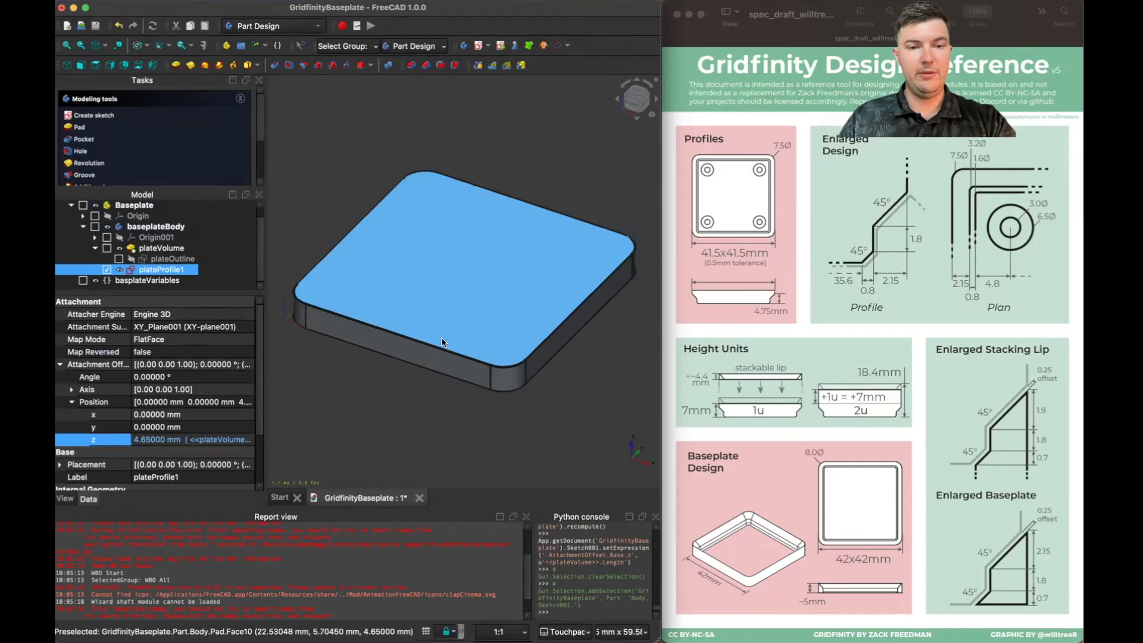
# Step: Make plateVolume transparent and check where plateProfile1 sits on the plate
pyautogui.rightClick(159, 250)
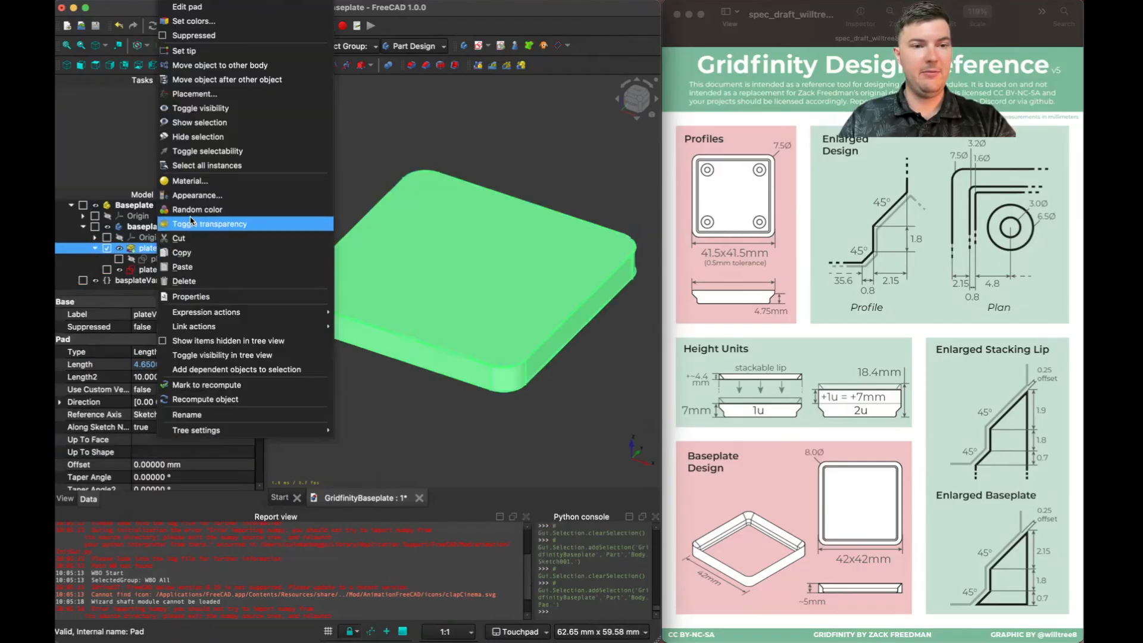
pyautogui.click(145, 209)
pyautogui.press('v')
pyautogui.press('t')
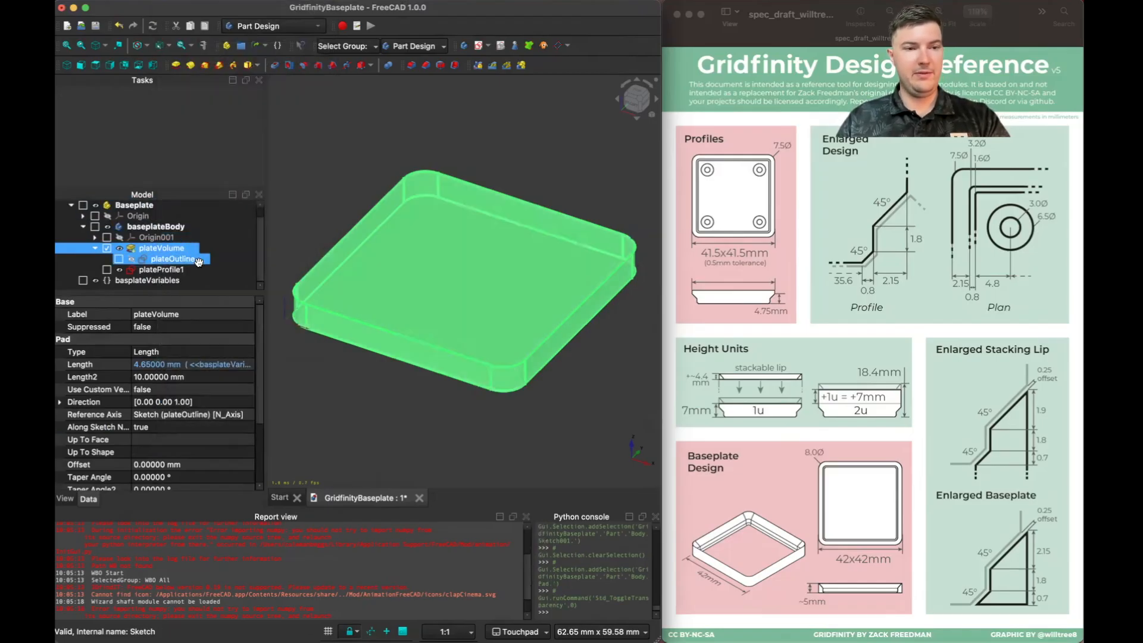
pyautogui.click(314, 365)
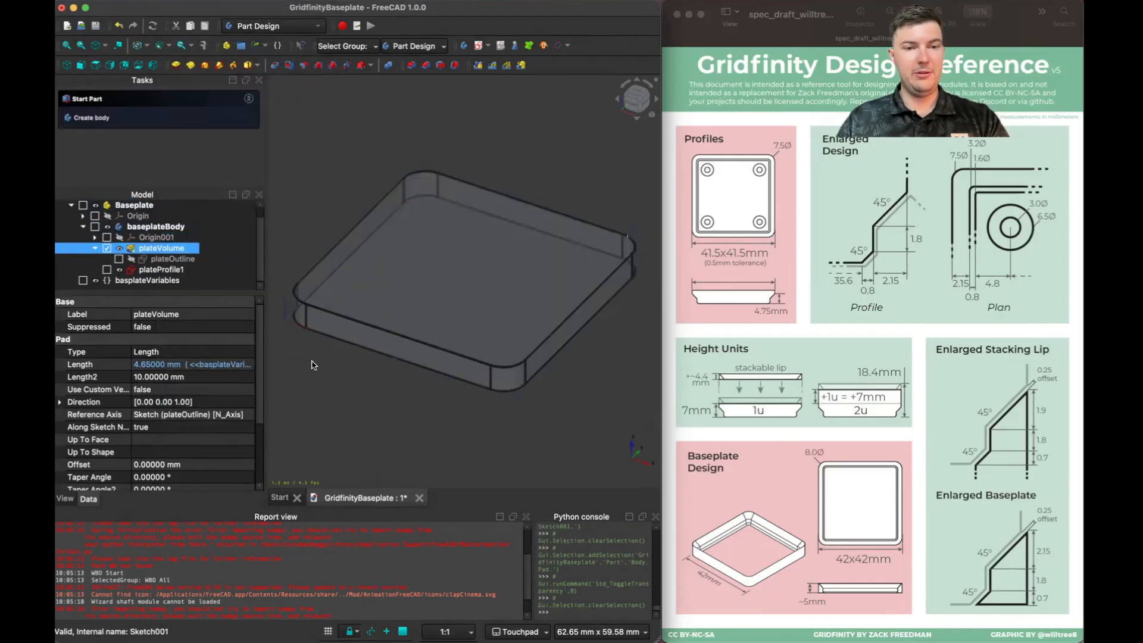
pyautogui.click(173, 270)
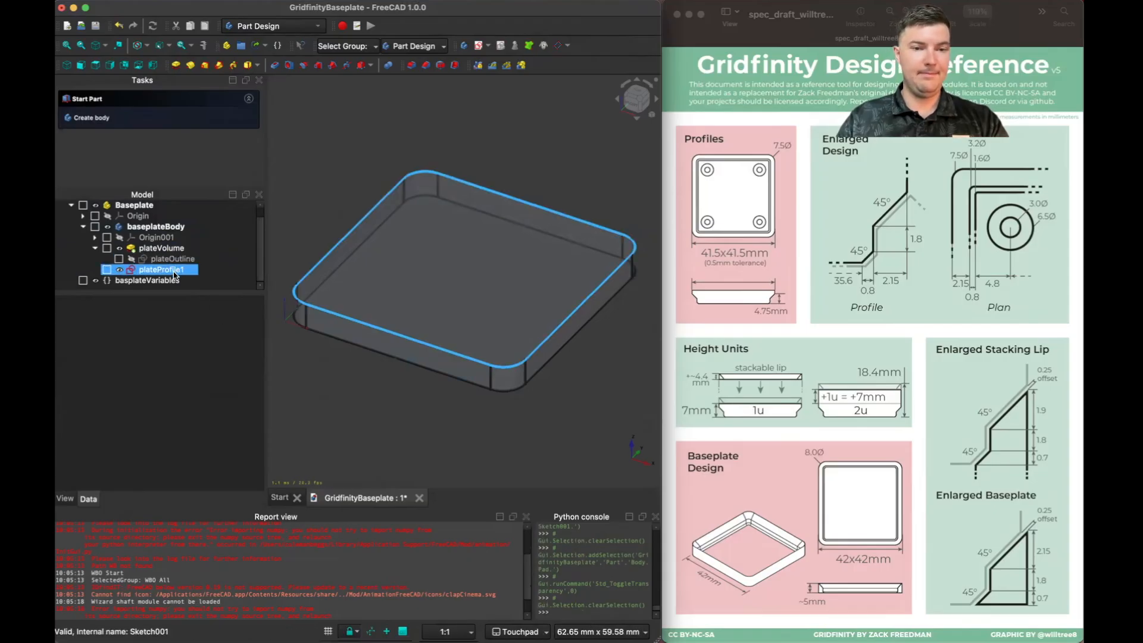
pyautogui.click(171, 259)
pyautogui.click(170, 250)
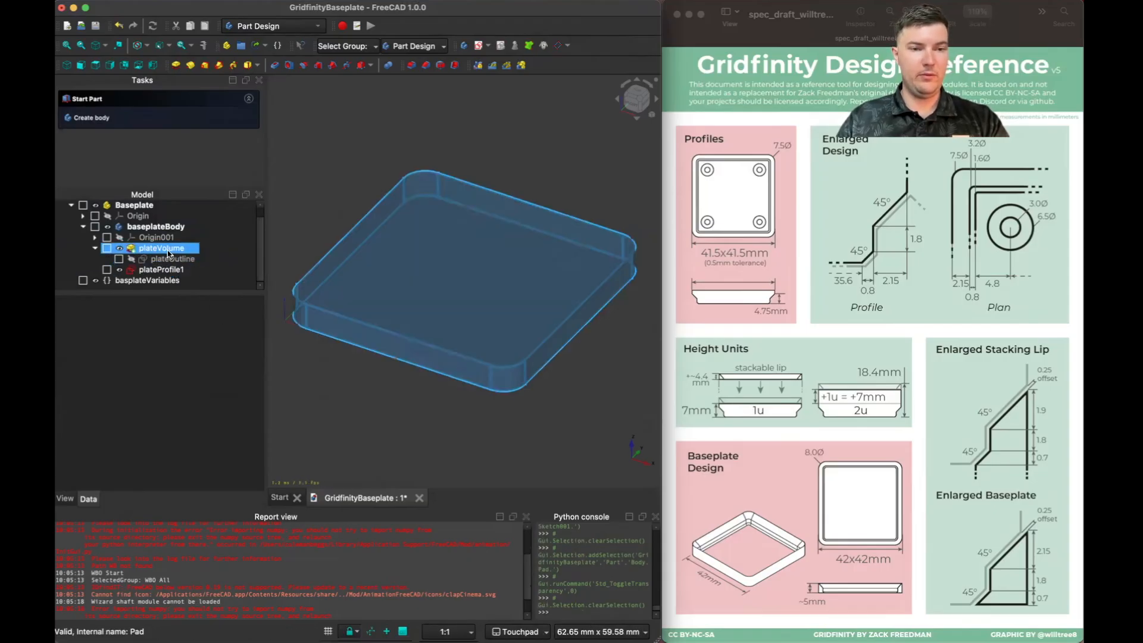
# Step: Hide plateVolume and view plateProfile1 alone from the front
pyautogui.click(166, 251)
pyautogui.press('space')
pyautogui.click(336, 363)
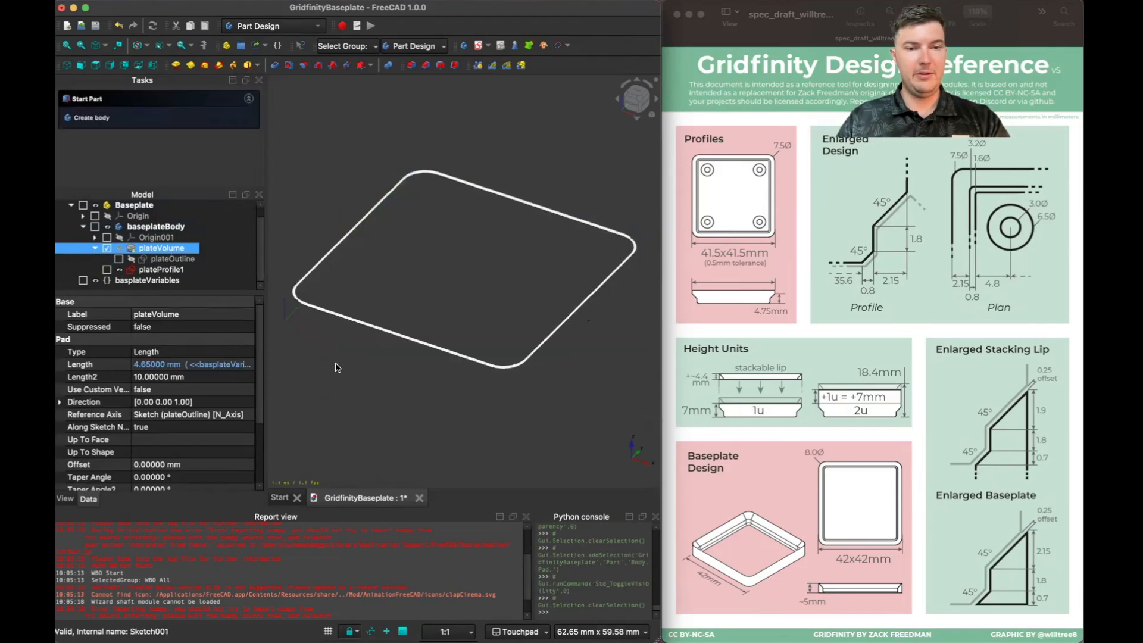
pyautogui.press('1')
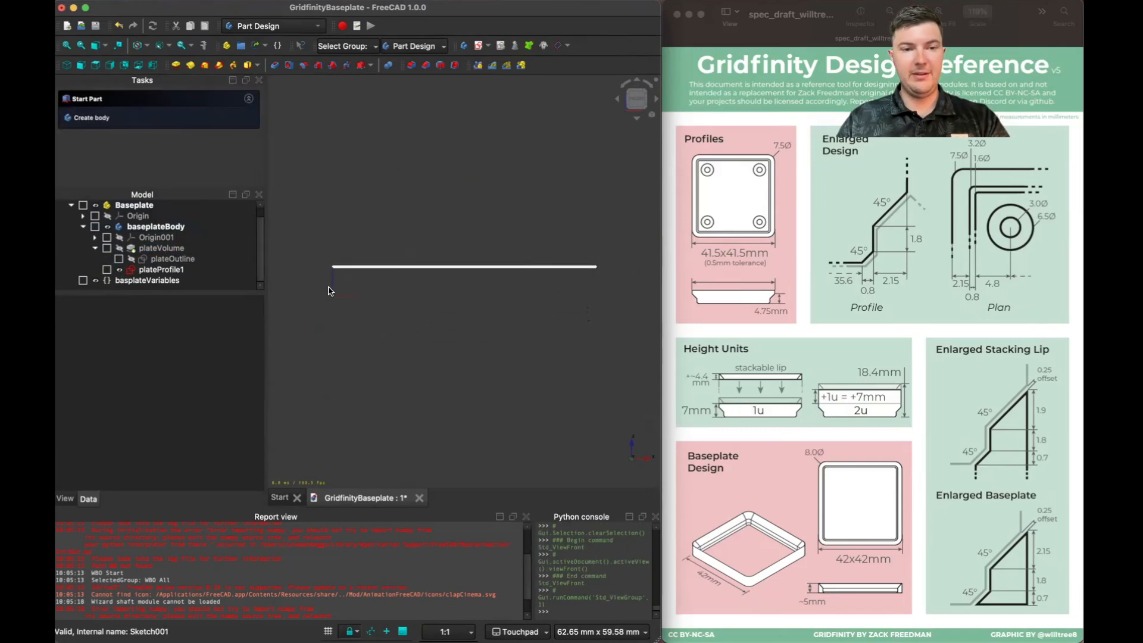
# Step: Show plateVolume again to compare it with plateProfile1 from the front, and return to the isometric view
pyautogui.click(185, 280)
pyautogui.click(178, 248)
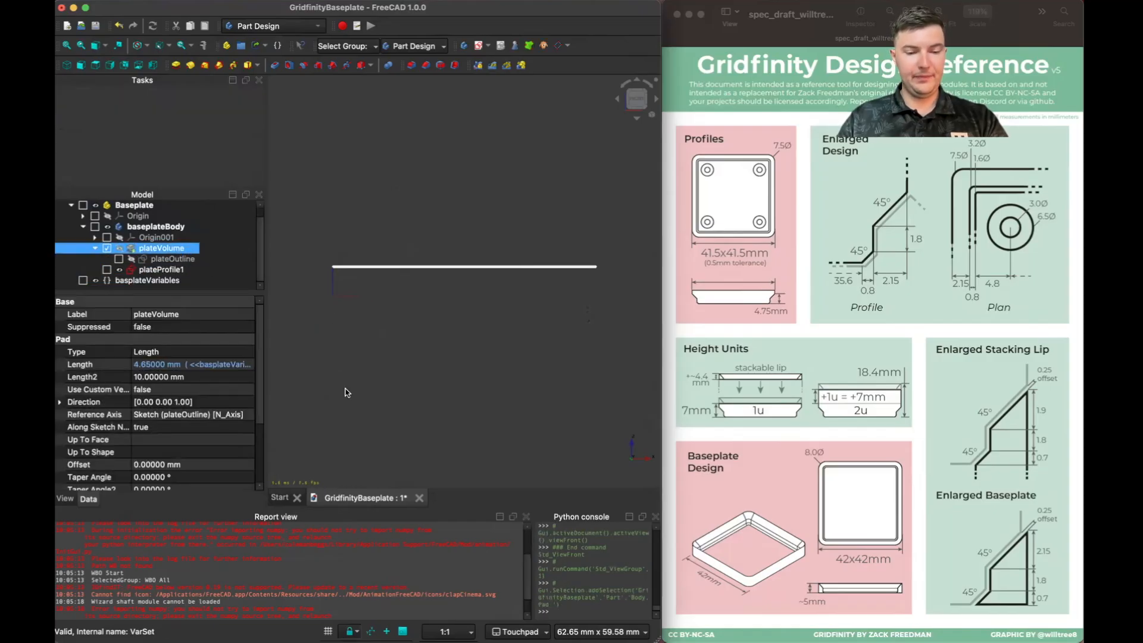
pyautogui.press('space')
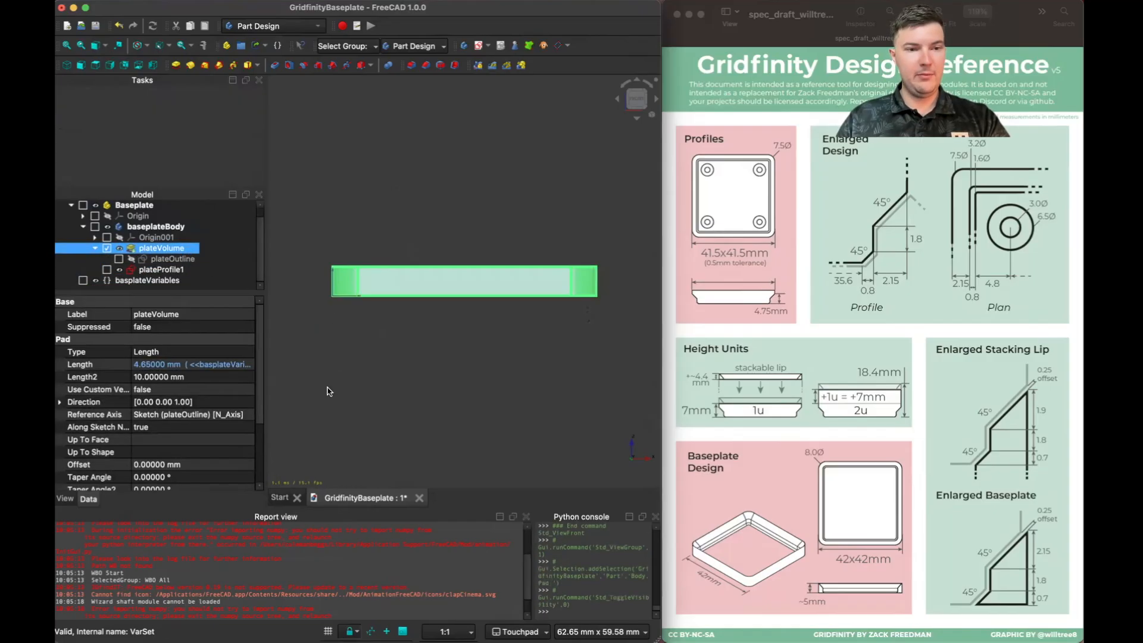
pyautogui.click(171, 271)
pyautogui.press('0')
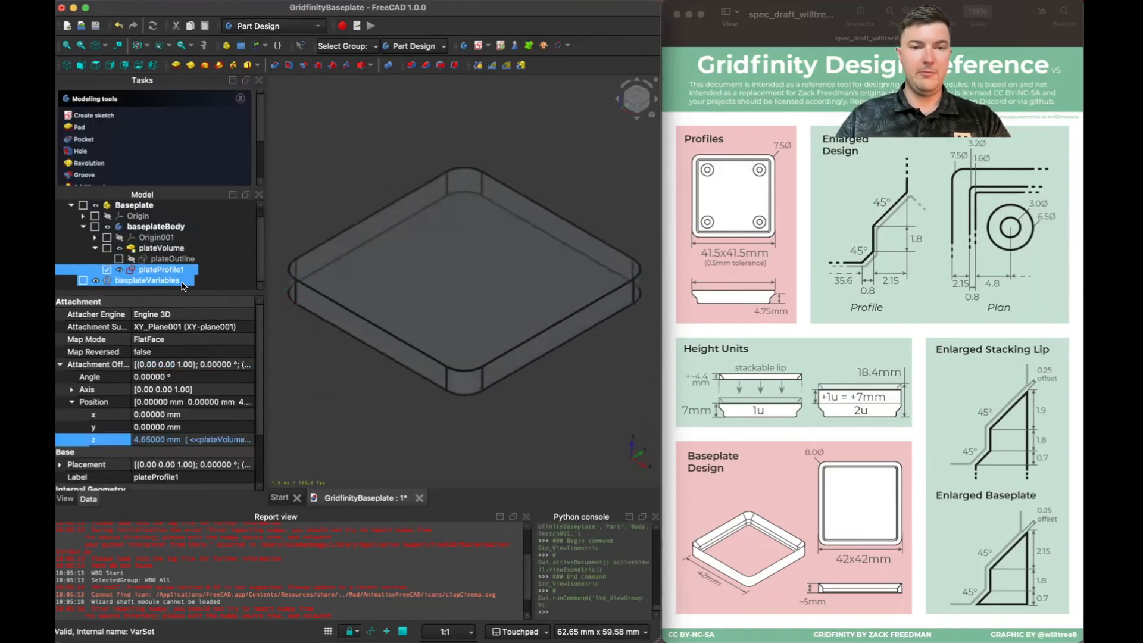
# Step: Turn off the transparency of plateVolume
pyautogui.click(338, 405)
pyautogui.click(173, 248)
pyautogui.press('v')
pyautogui.press('t')
pyautogui.click(332, 376)
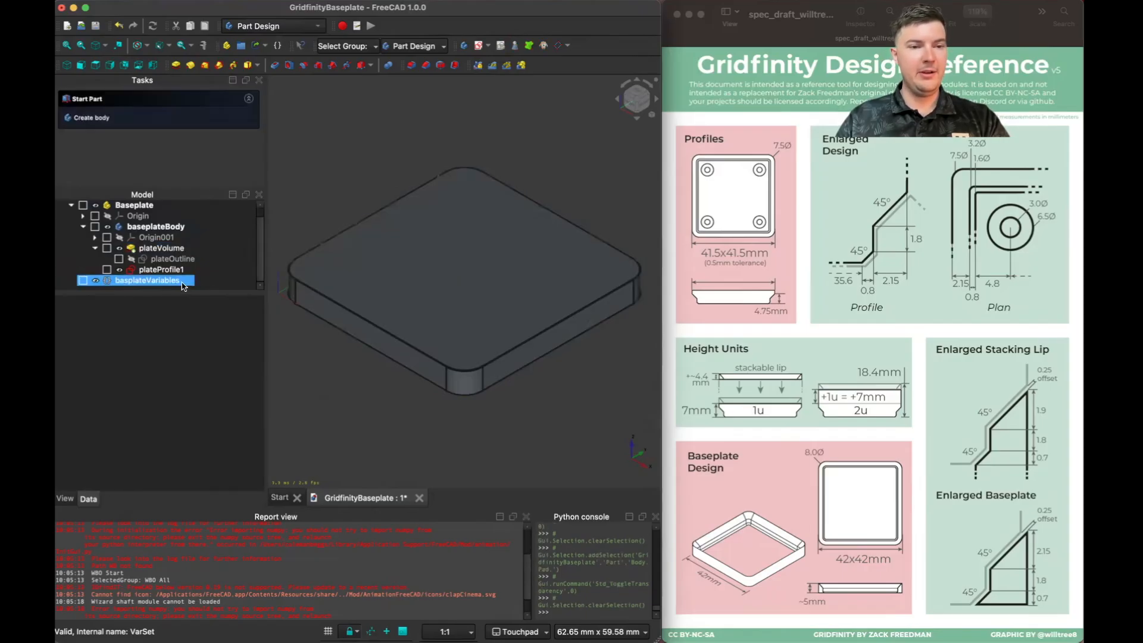
# Step: Create a new sketch in baseplateBody on the body's XY base plane
pyautogui.click(162, 271)
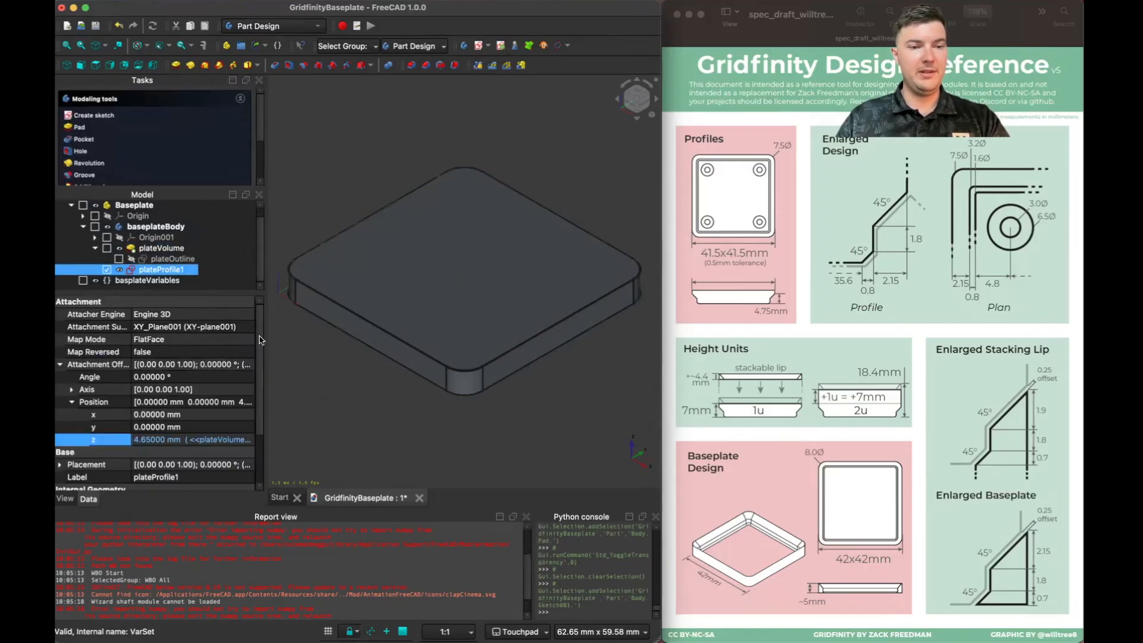
pyautogui.click(288, 352)
pyautogui.click(155, 226)
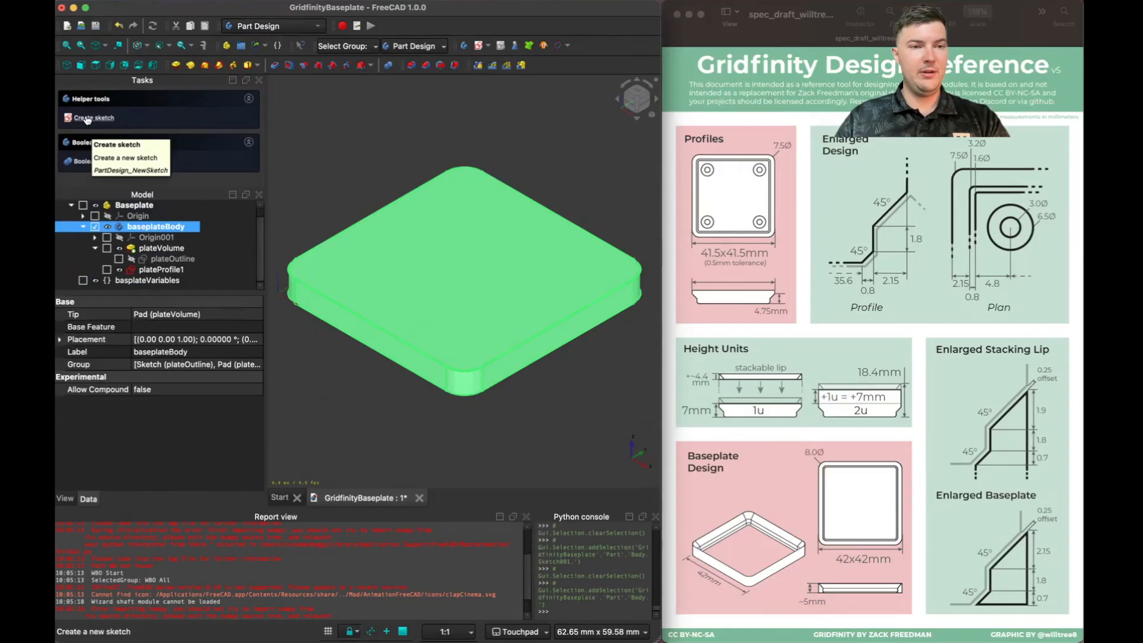
pyautogui.click(93, 115)
pyautogui.click(132, 151)
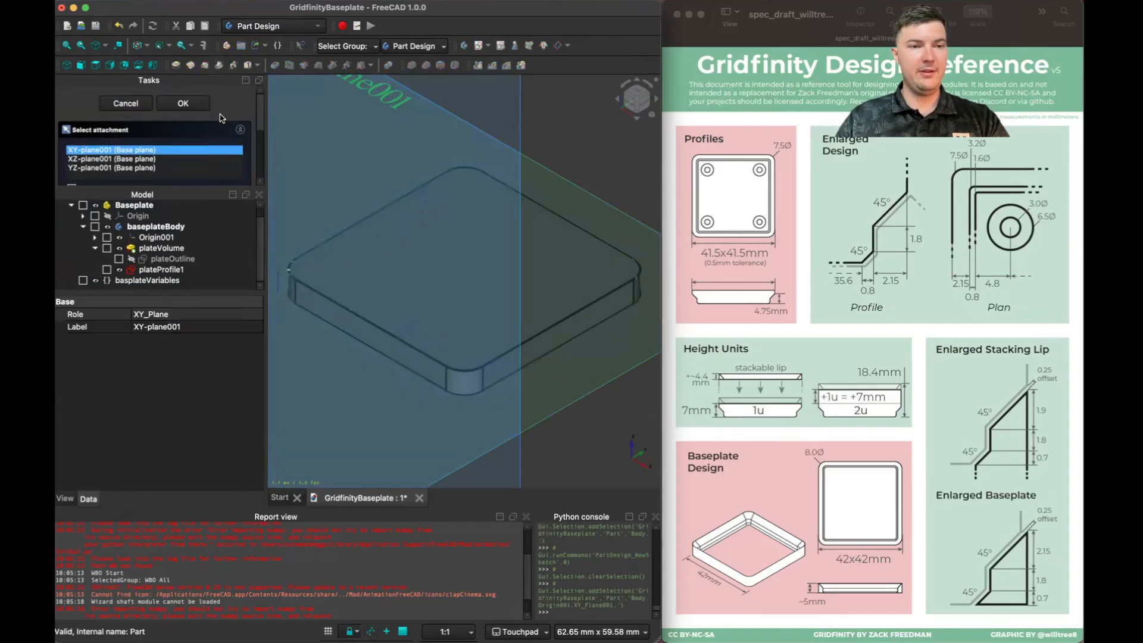
pyautogui.click(183, 104)
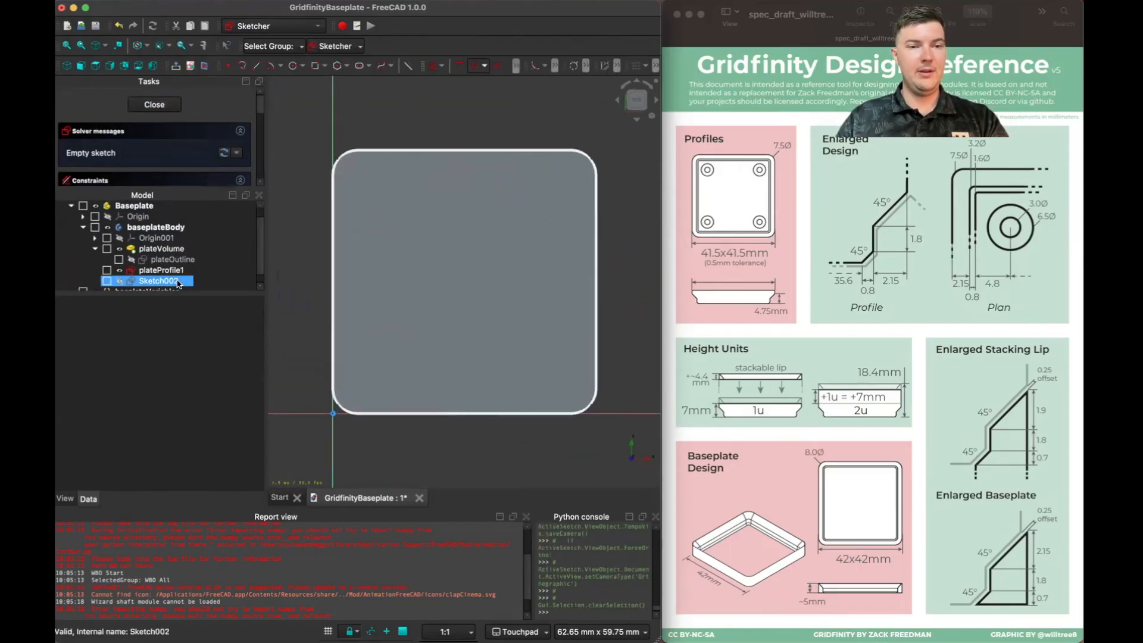
# Step: Open an expression for the new sketch's z attachment offset and enter <<plateVolume>>.Length
pyautogui.scroll(-1, 170, 260)
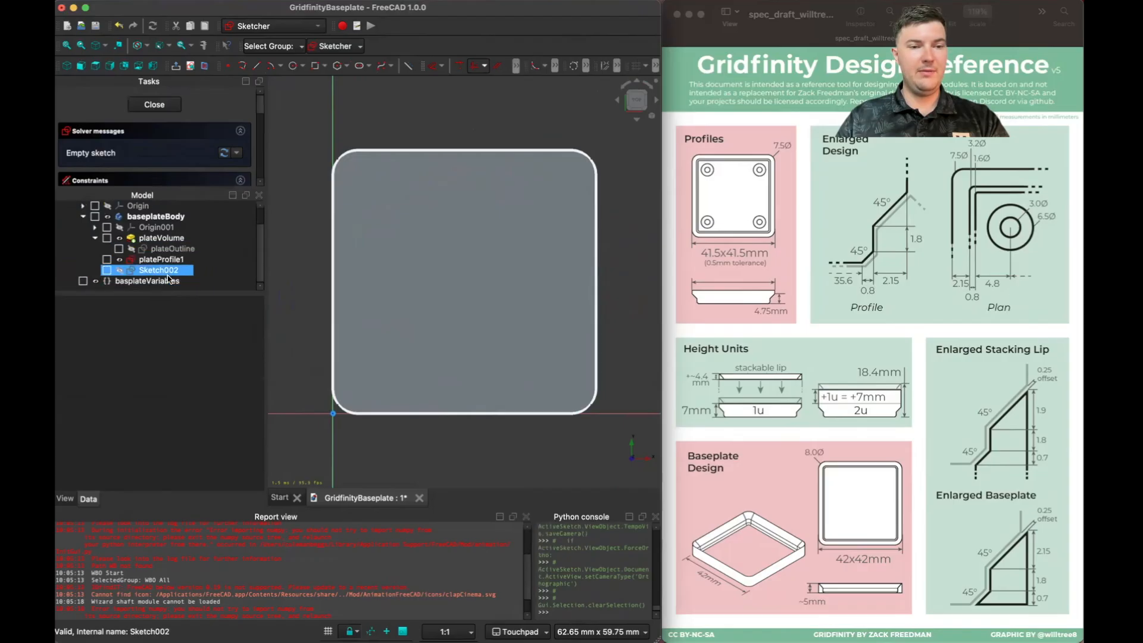
pyautogui.click(168, 272)
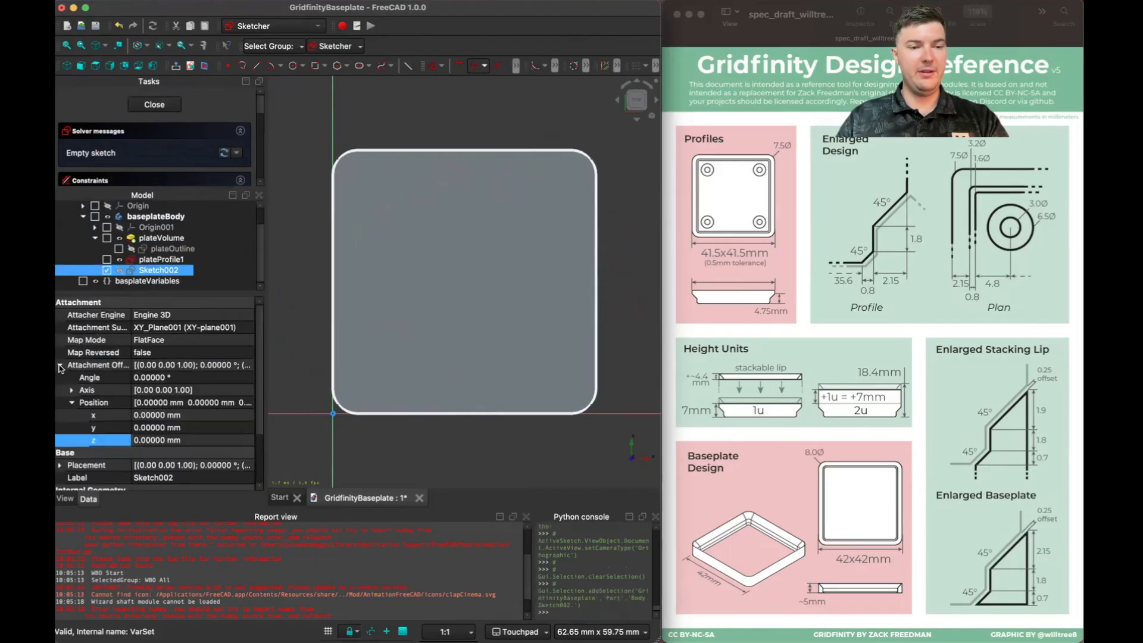
pyautogui.click(159, 440)
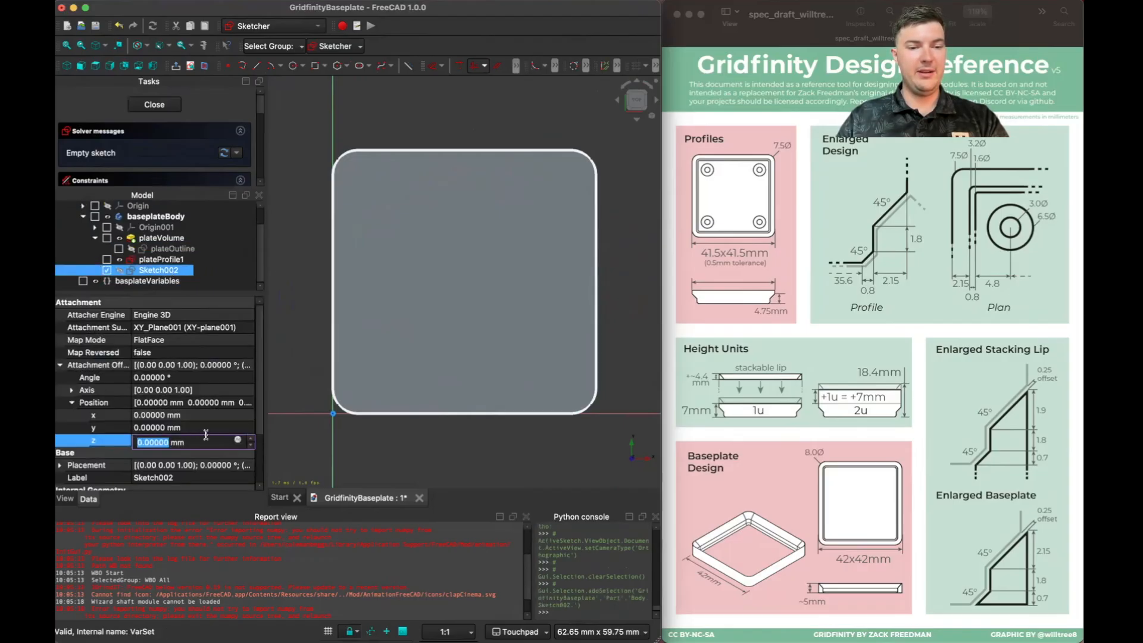
pyautogui.click(239, 441)
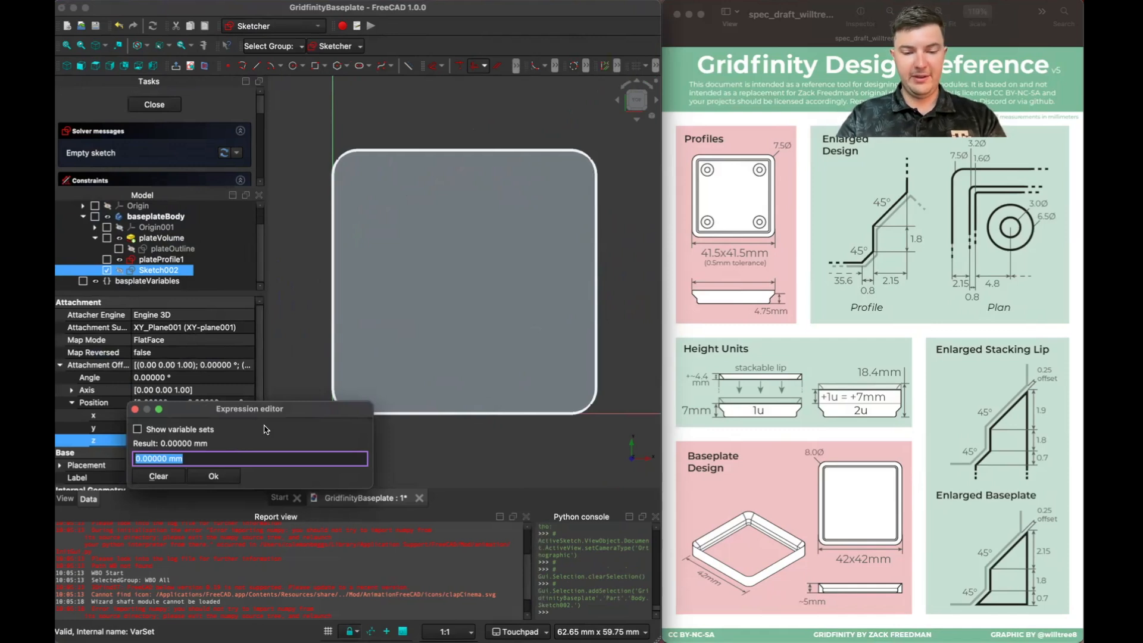
pyautogui.write('plat')
pyautogui.press('Down')
pyautogui.press('Down')
pyautogui.press('Down')
pyautogui.press('Down')
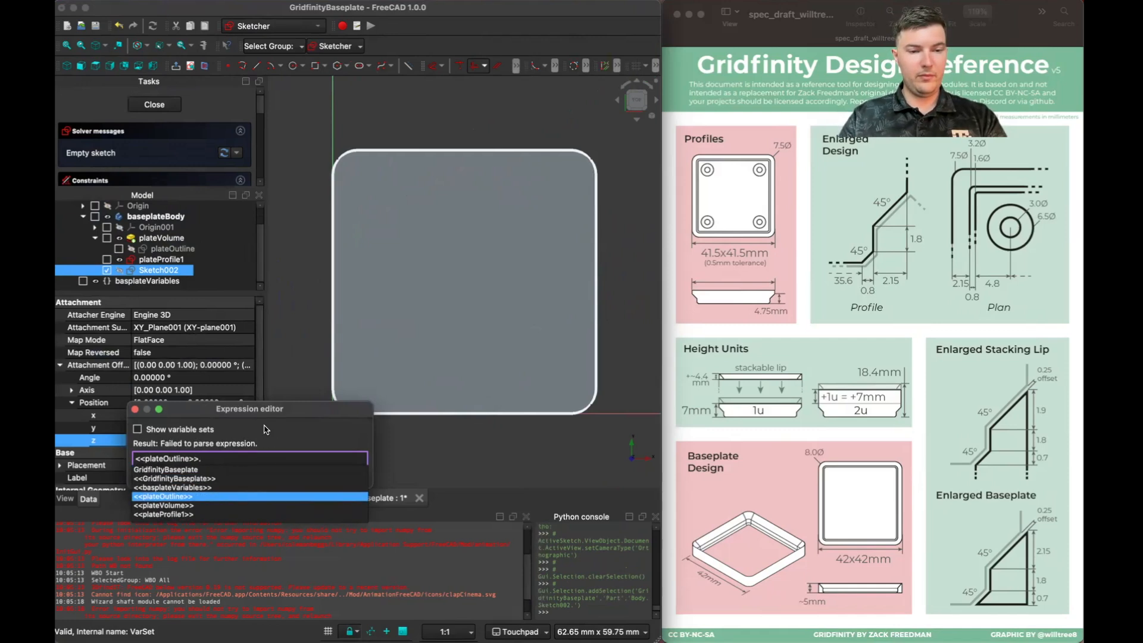
pyautogui.press('Down')
pyautogui.press('Return')
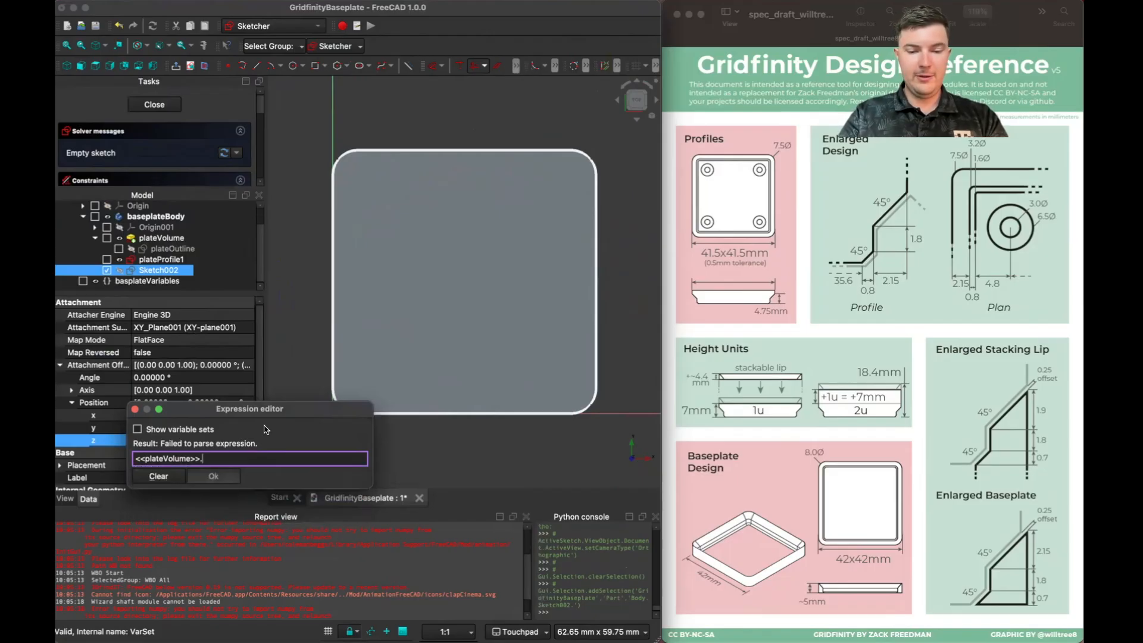
pyautogui.write('le')
pyautogui.press('Down')
pyautogui.press('Return')
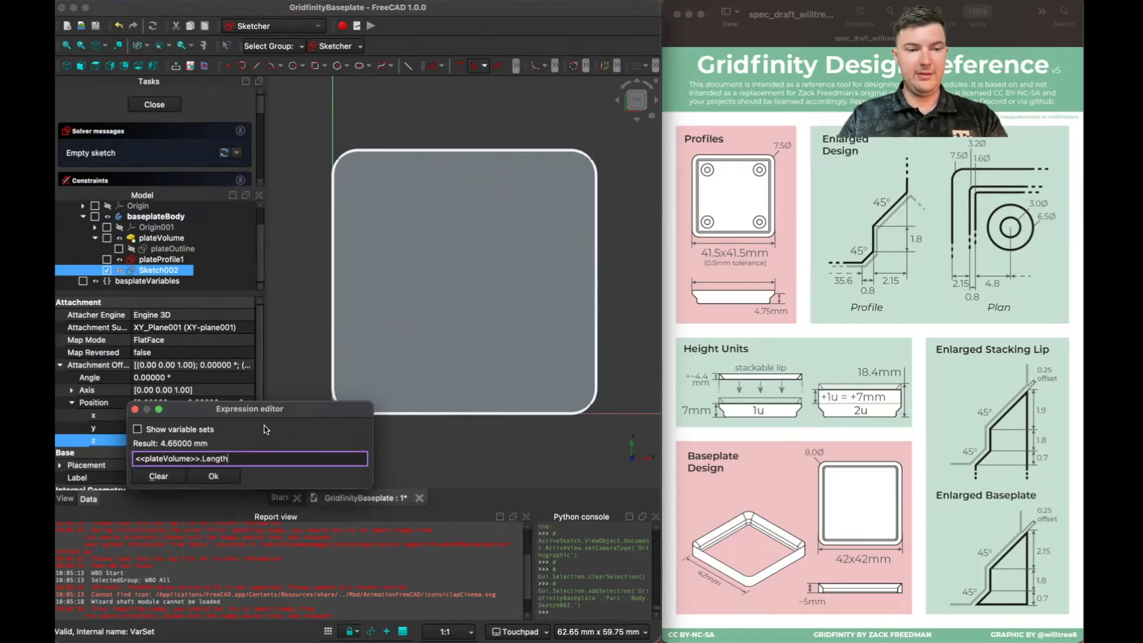
# Step: Subtract <<basplateVariables>>.plateOffset1 from the z offset expression and apply it to the new sketch
pyautogui.write('-')
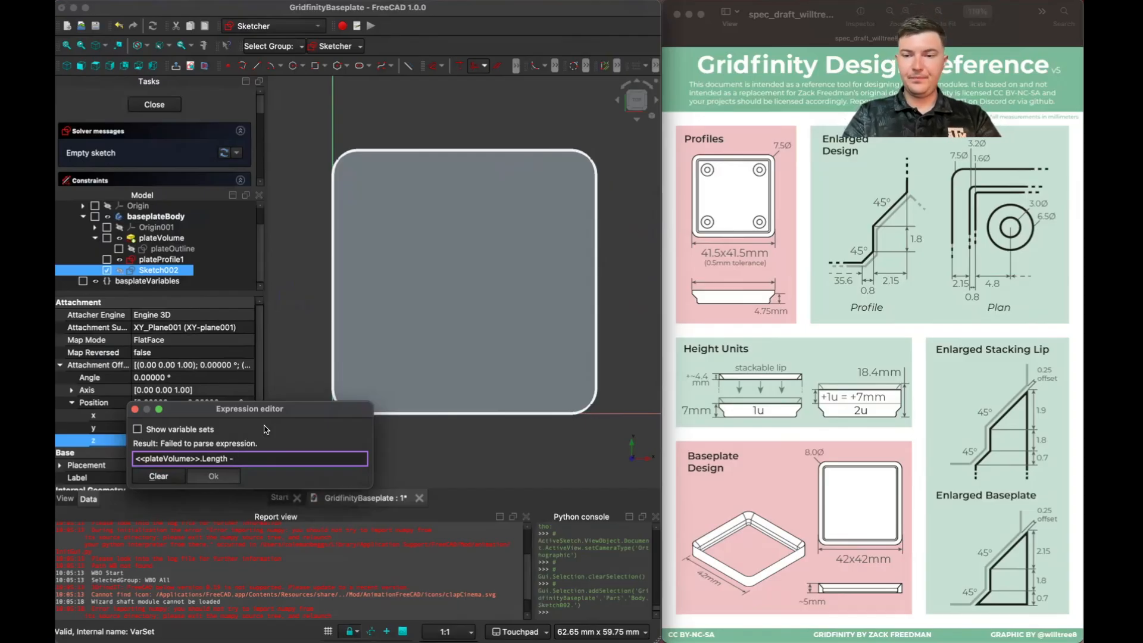
pyautogui.write('bas')
pyautogui.press('Down')
pyautogui.press('Down')
pyautogui.press('Down')
pyautogui.press('Return')
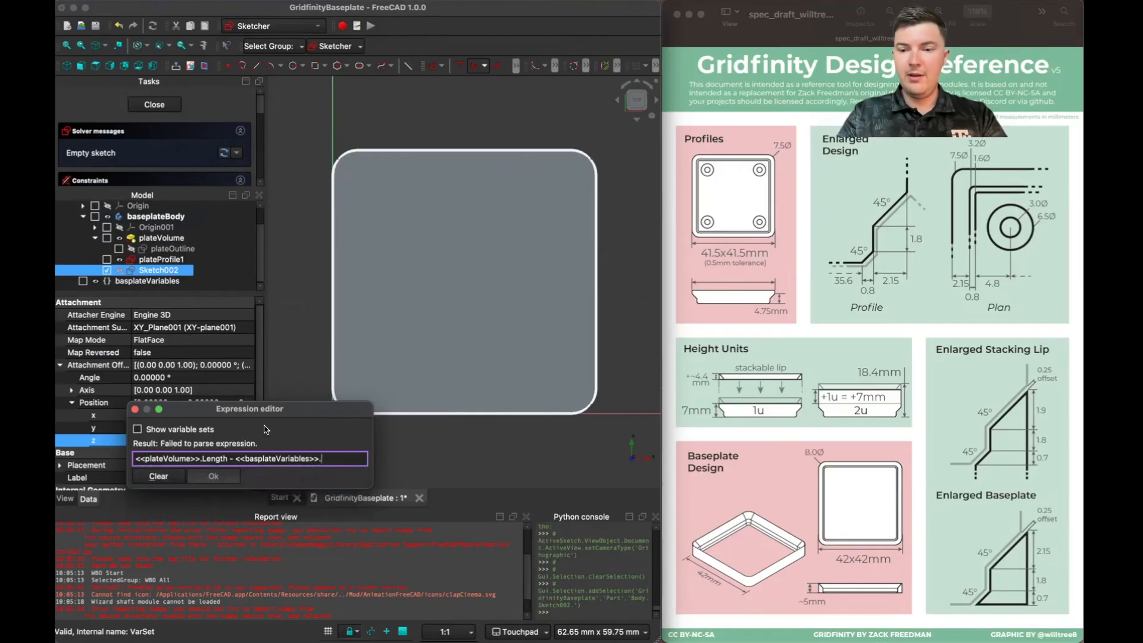
pyautogui.write('pl')
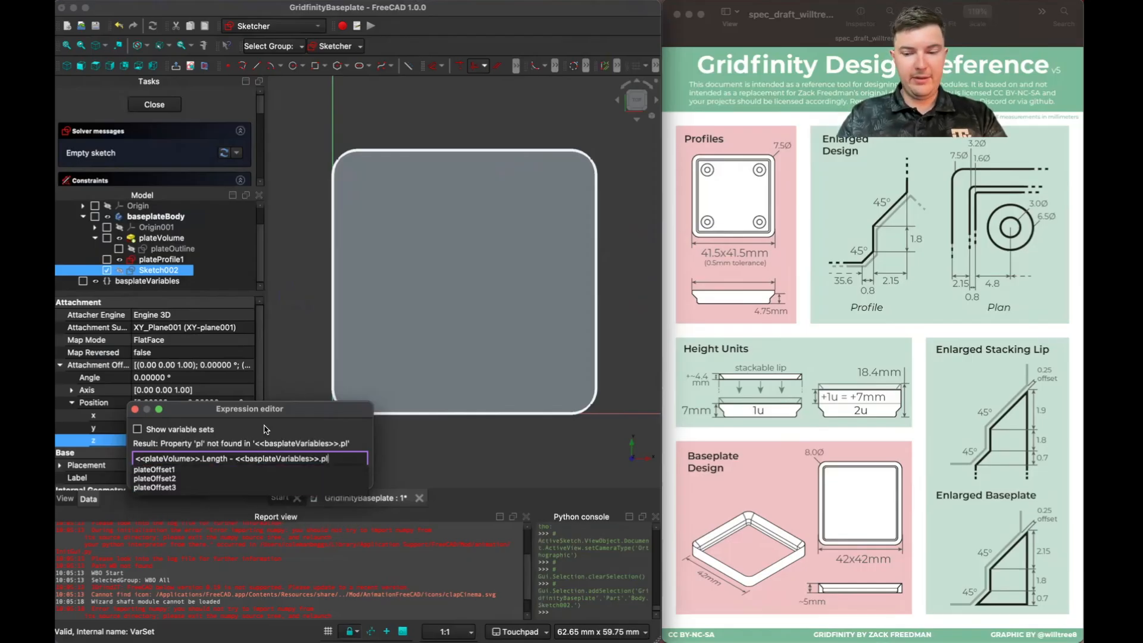
pyautogui.press('Down')
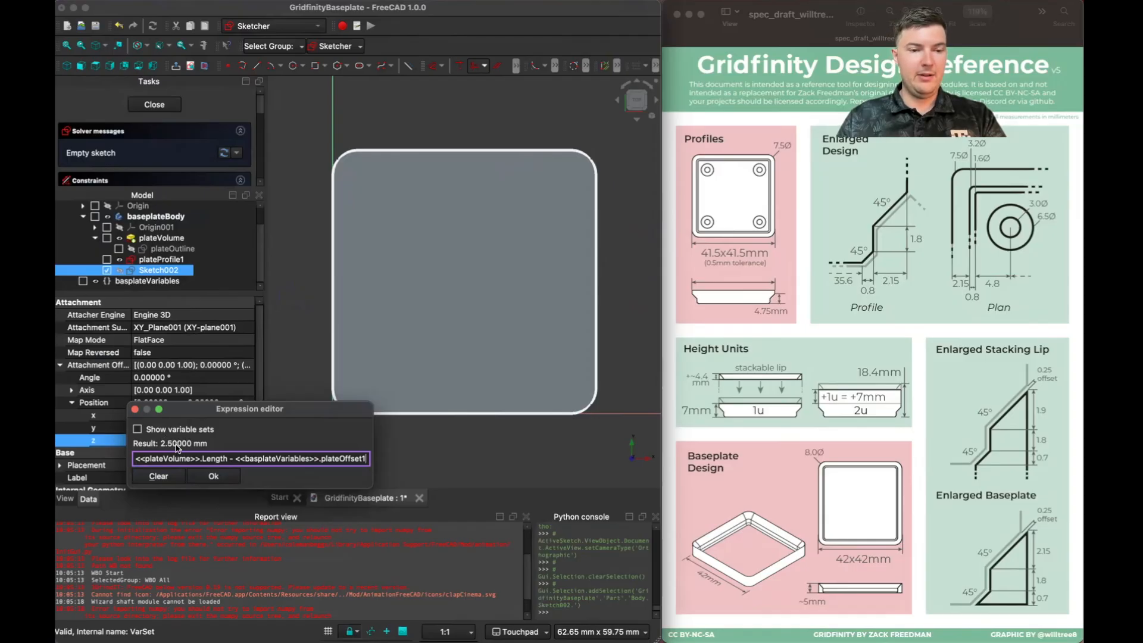
pyautogui.click(215, 475)
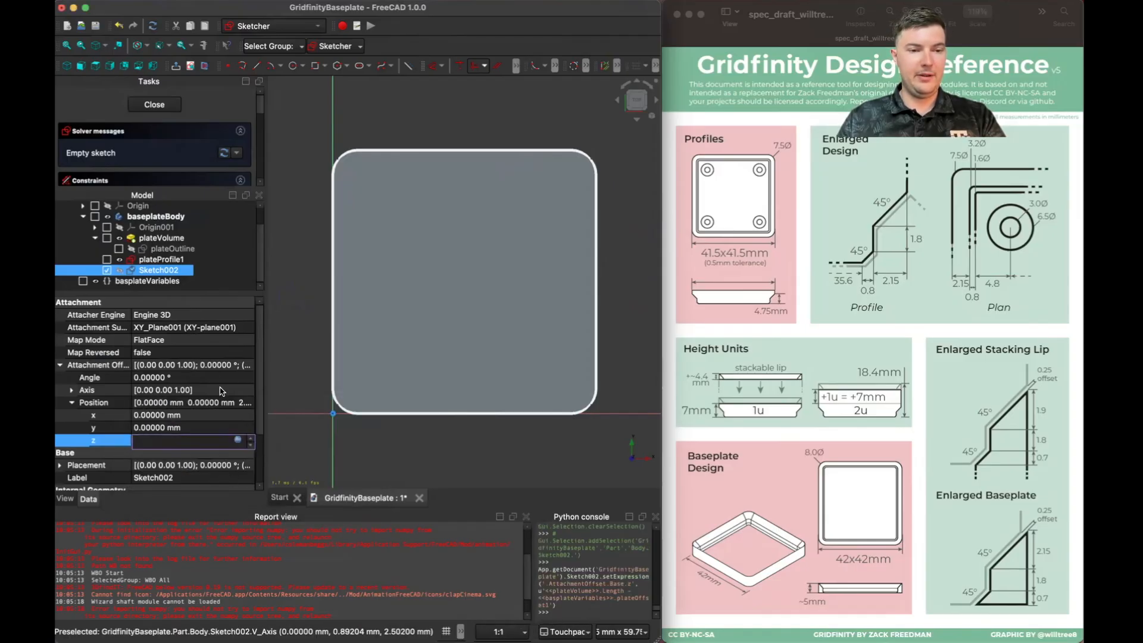
pyautogui.click(298, 325)
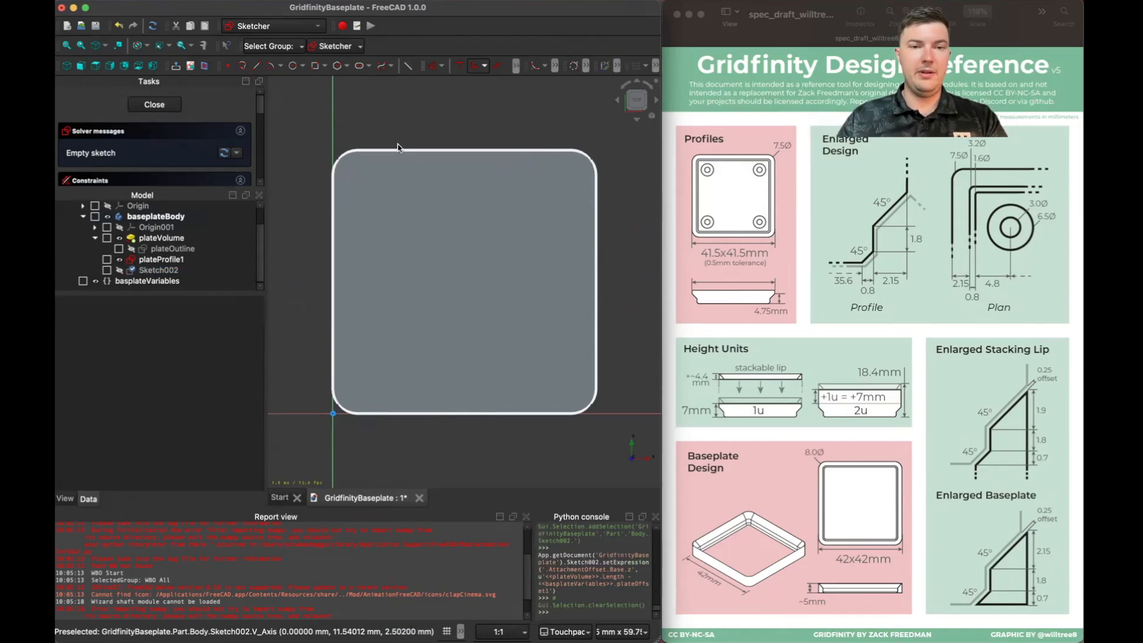
# Step: Section the view at the sketch plane and project the plate's left and bottom straight edges as external geometry
pyautogui.click(204, 65)
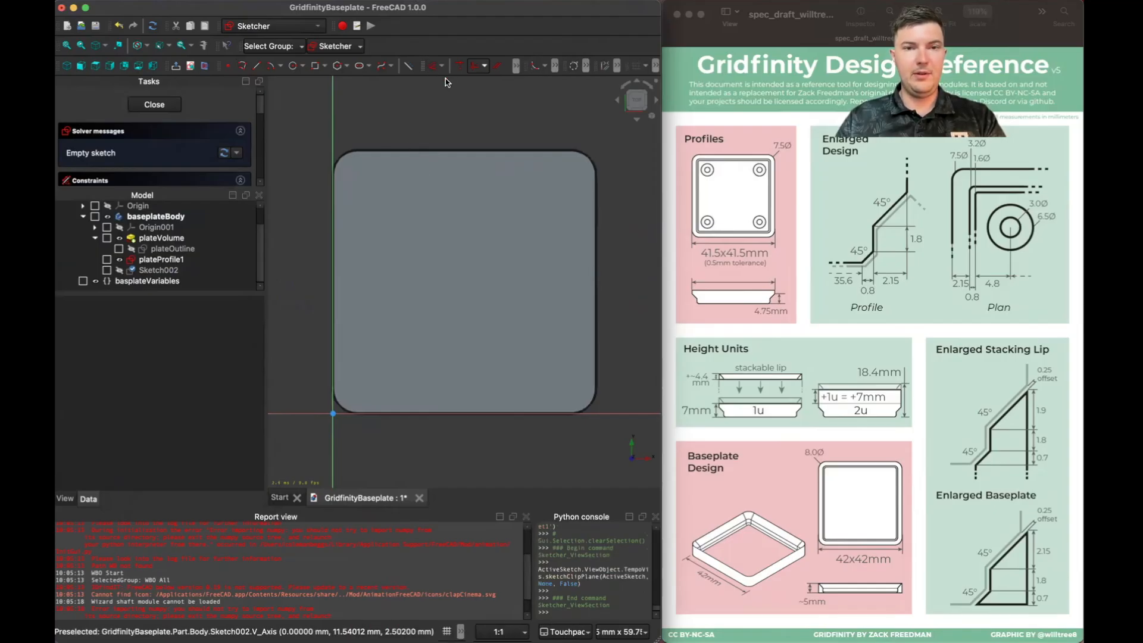
pyautogui.press('g')
pyautogui.press('x')
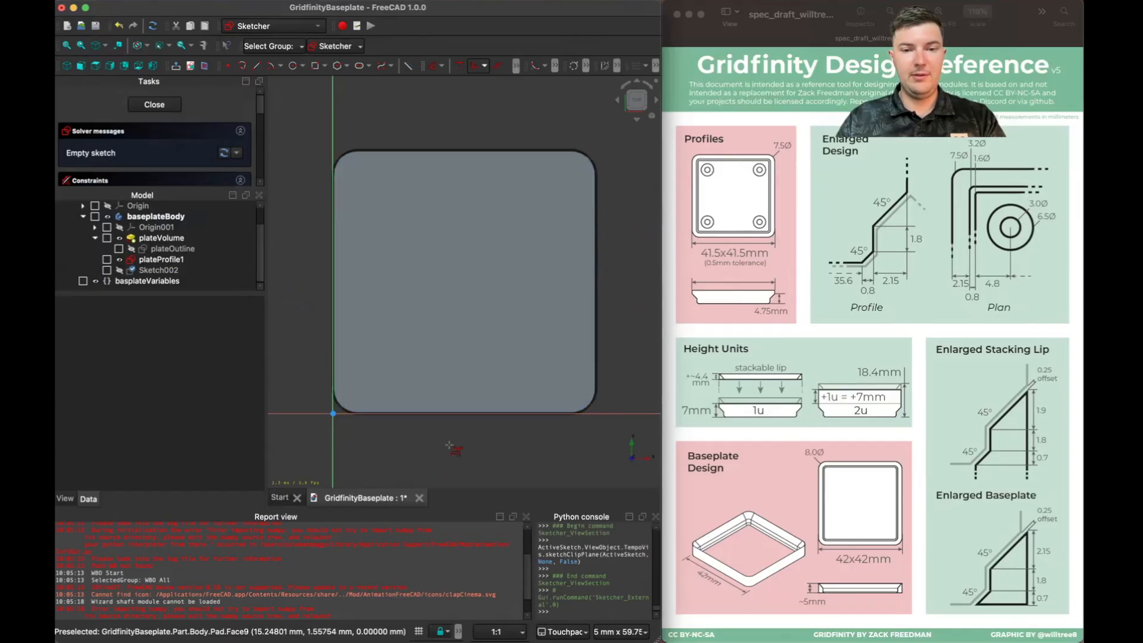
pyautogui.click(333, 374)
pyautogui.click(417, 413)
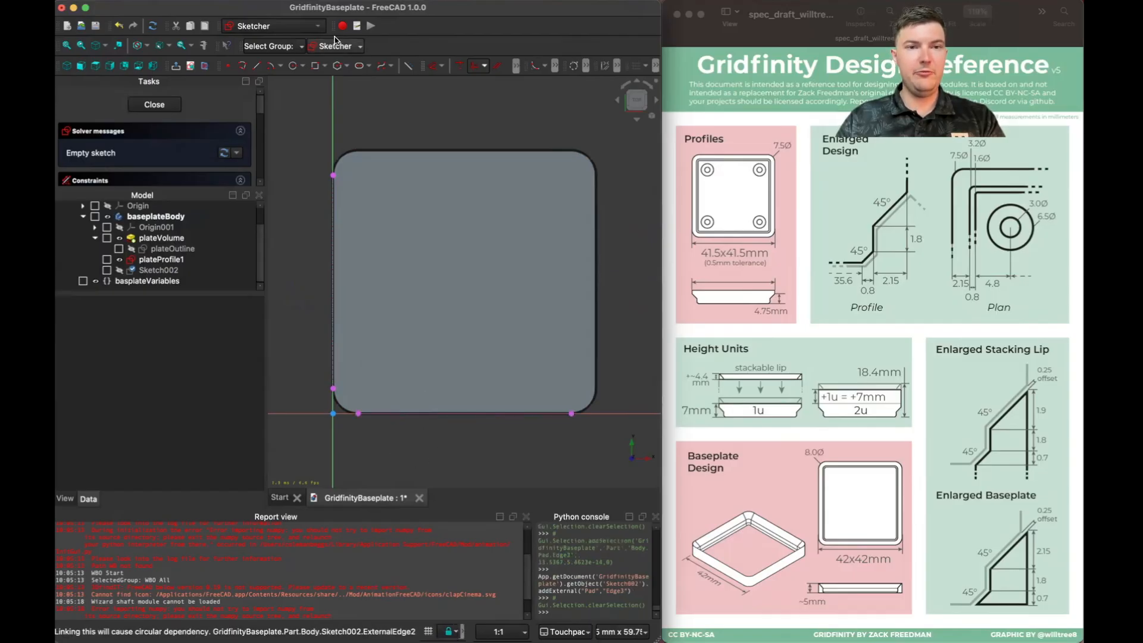
# Step: Sketch a square-cornered rectangle inside the plate outline, inset from all four sides
pyautogui.click(315, 65)
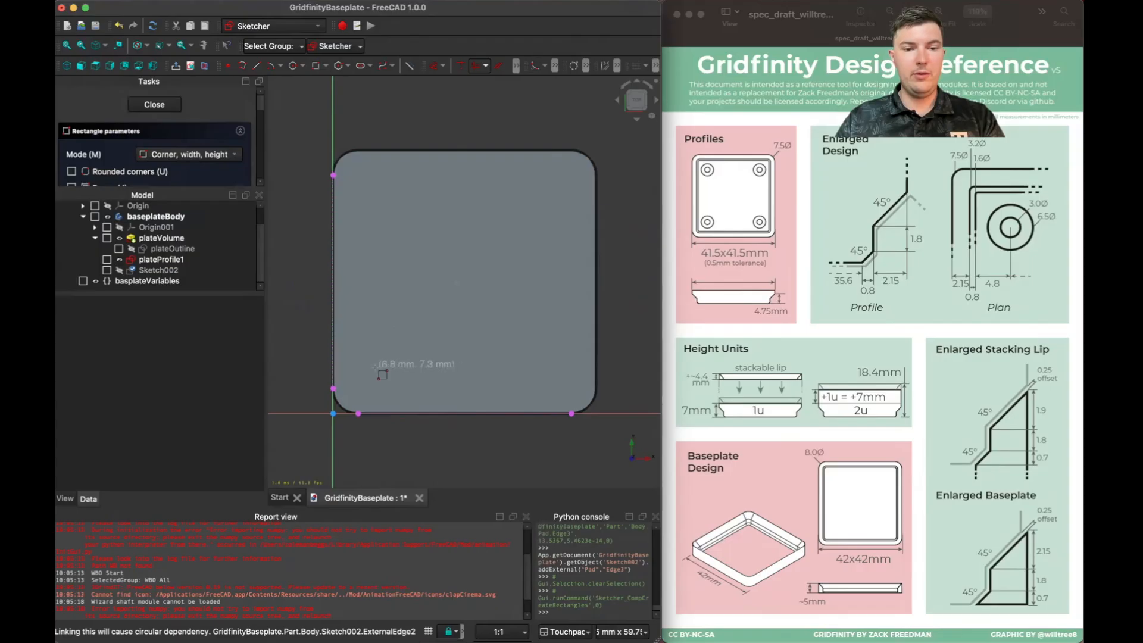
pyautogui.click(353, 393)
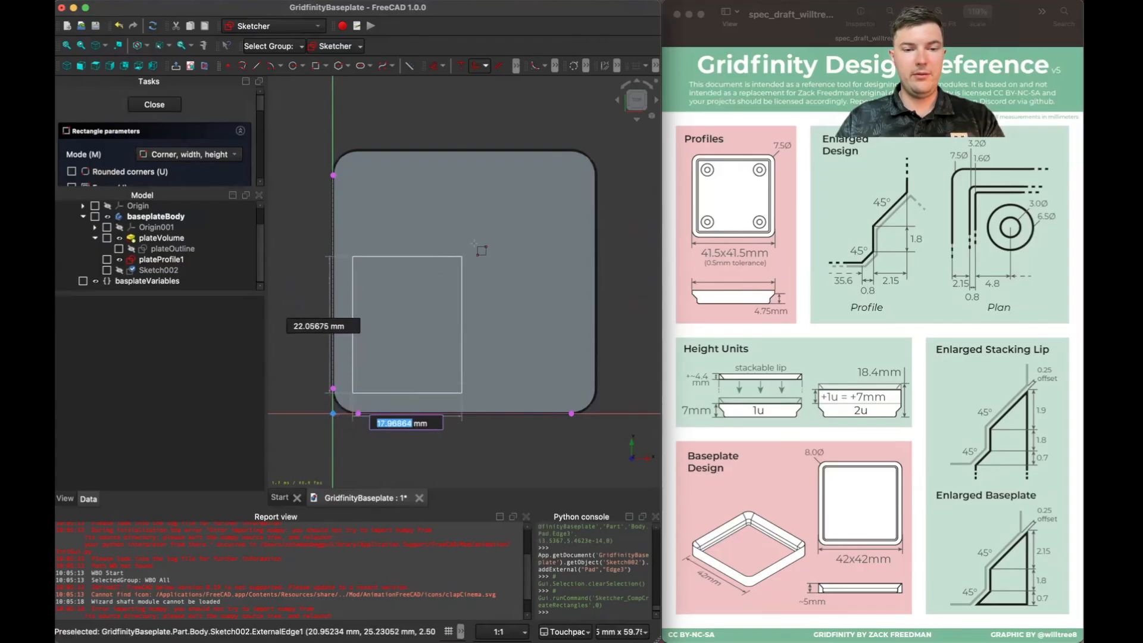
pyautogui.click(565, 173)
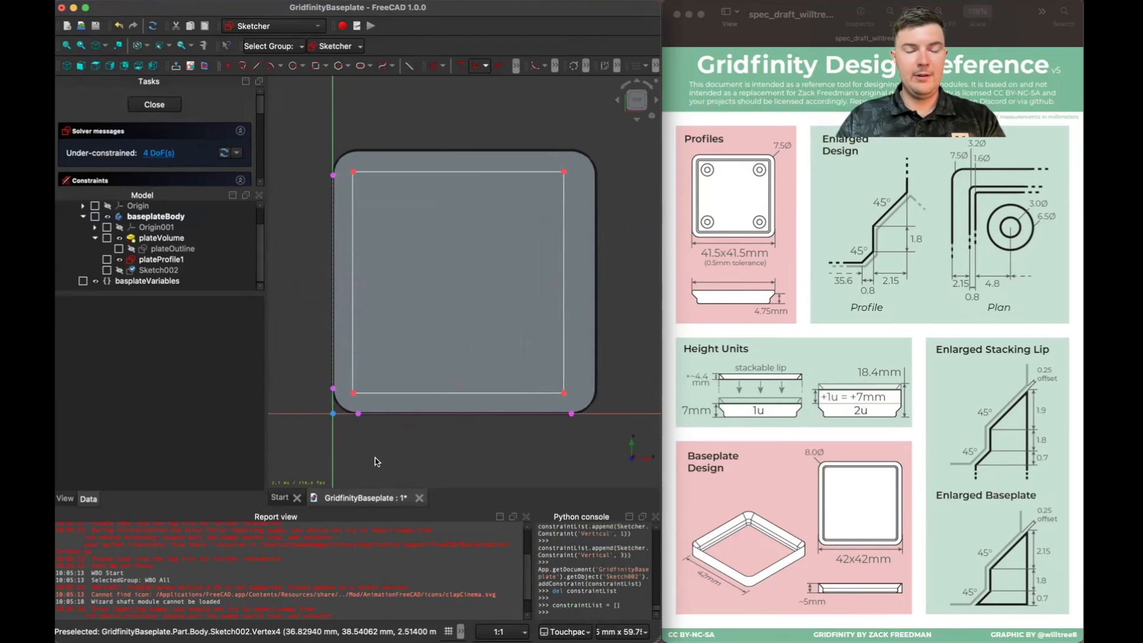
# Step: Dimension the vertical distance between the plate's bottom edge endpoint and the rectangle's lower-left corner
pyautogui.scroll(-2, 370, 451)
pyautogui.scroll(2, 370, 451)
pyautogui.press('d')
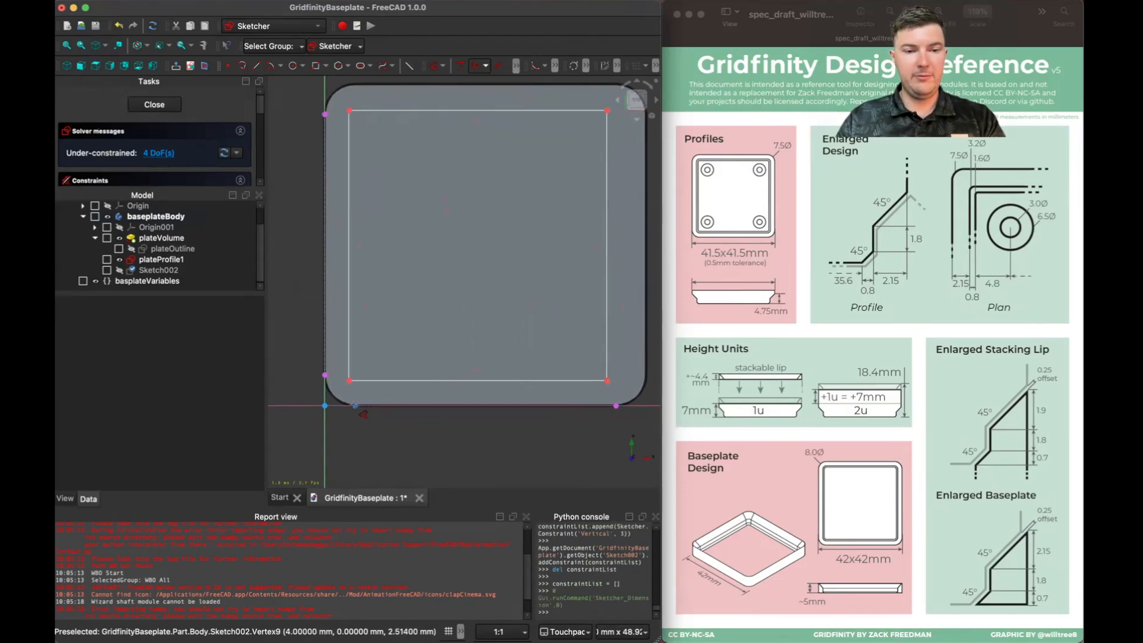
pyautogui.click(355, 406)
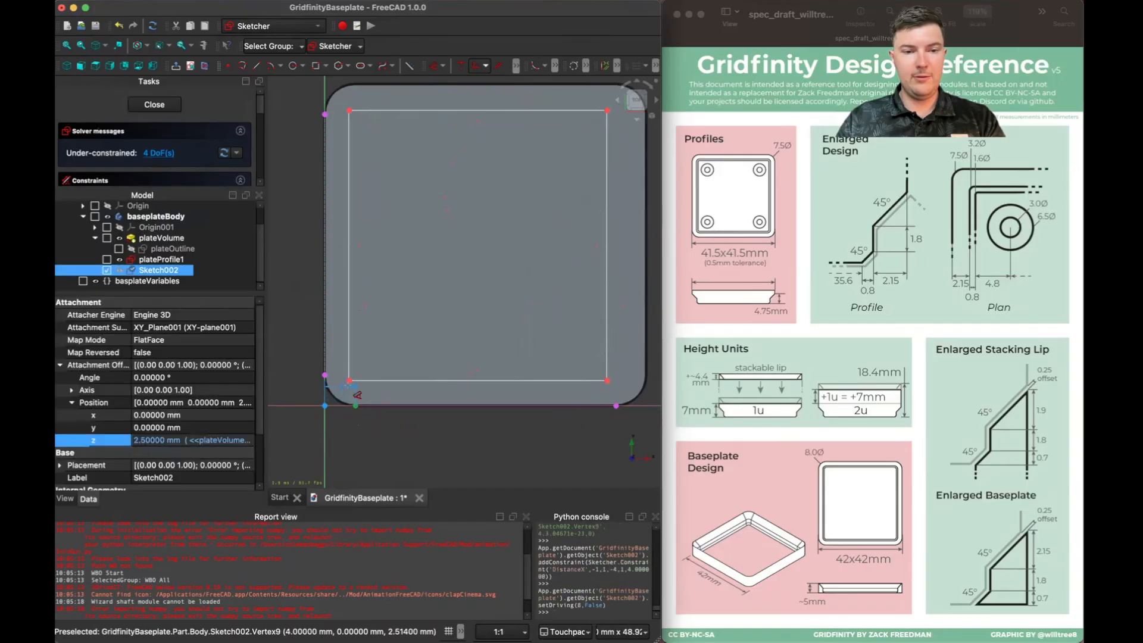
pyautogui.click(350, 381)
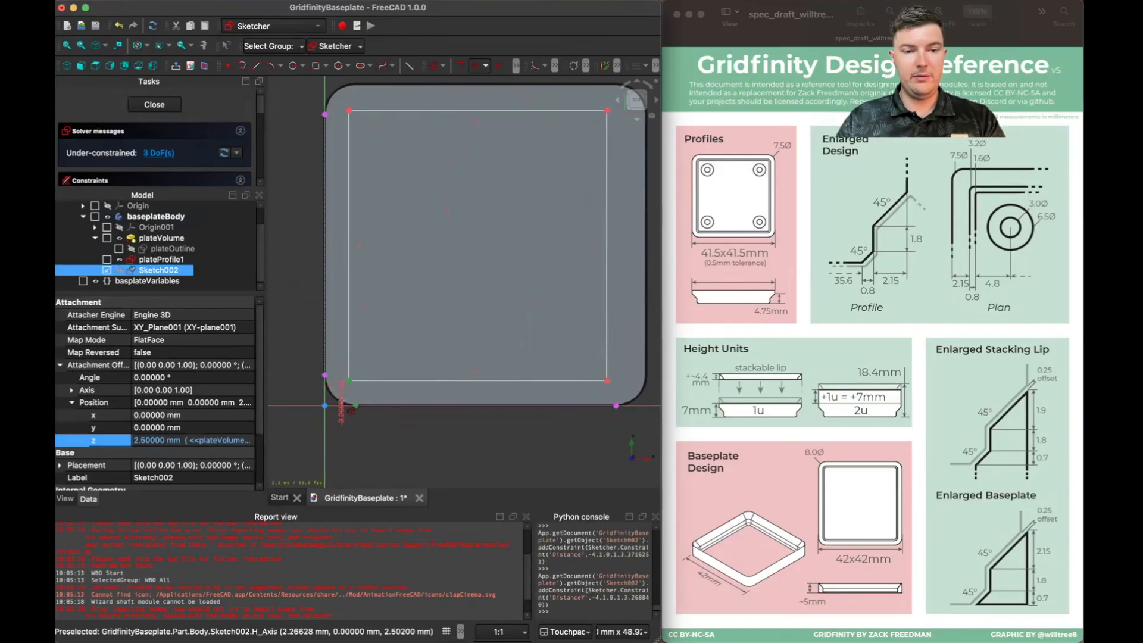
pyautogui.click(351, 409)
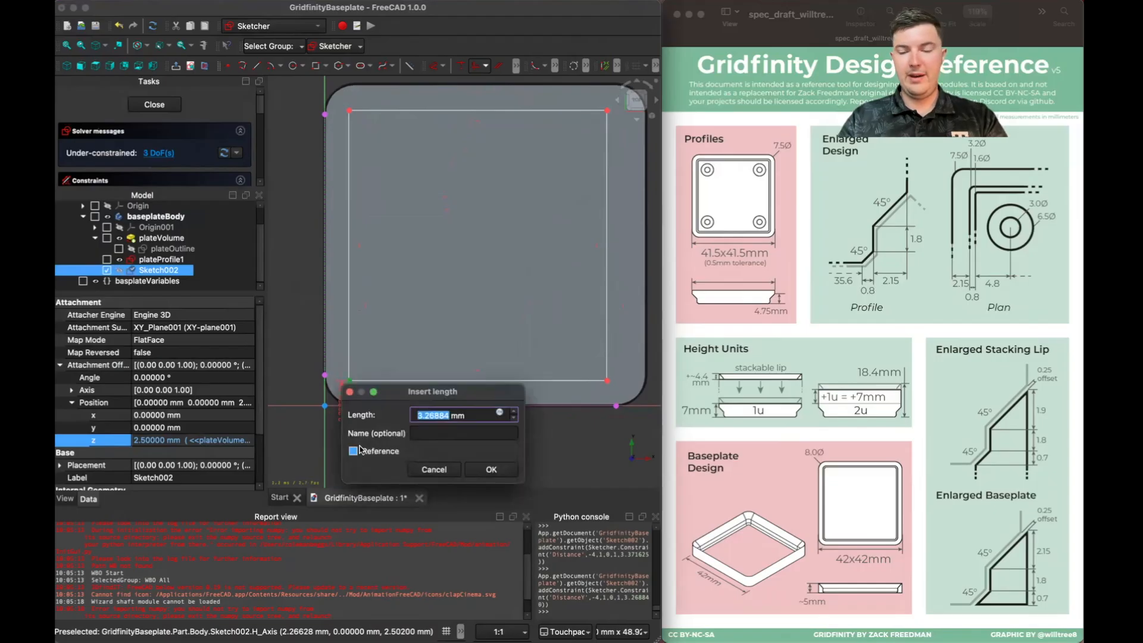
# Step: Set the vertical corner distance to the expression <<basplateVariables>>.plateOffset1
pyautogui.press('=')
pyautogui.write('bas')
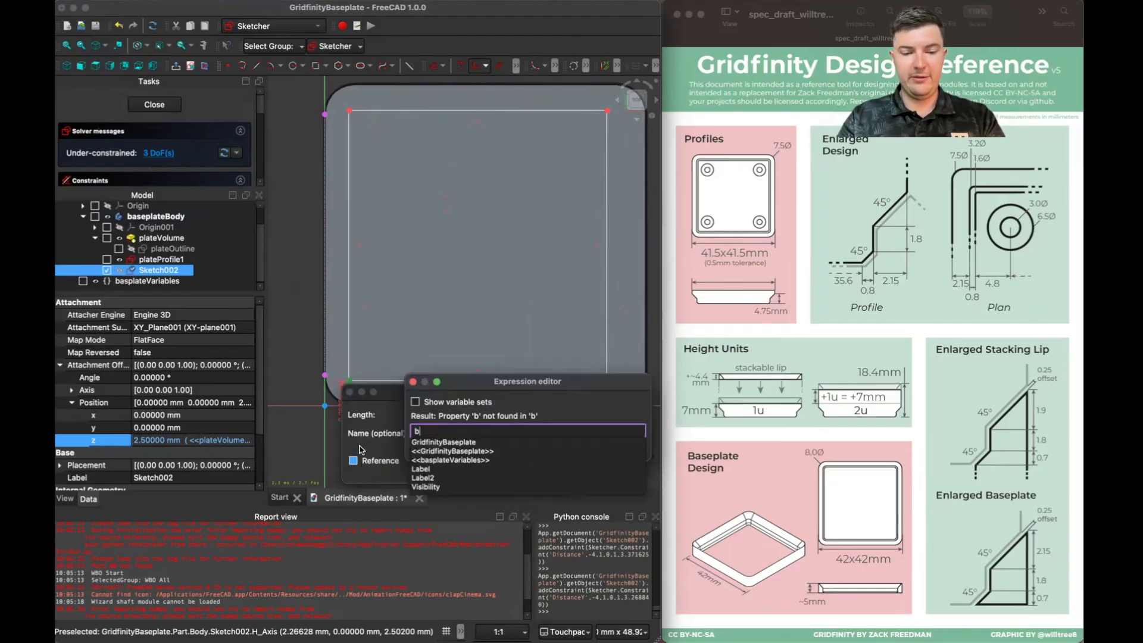
pyautogui.press('Down')
pyautogui.press('Down')
pyautogui.press('Down')
pyautogui.press('Return')
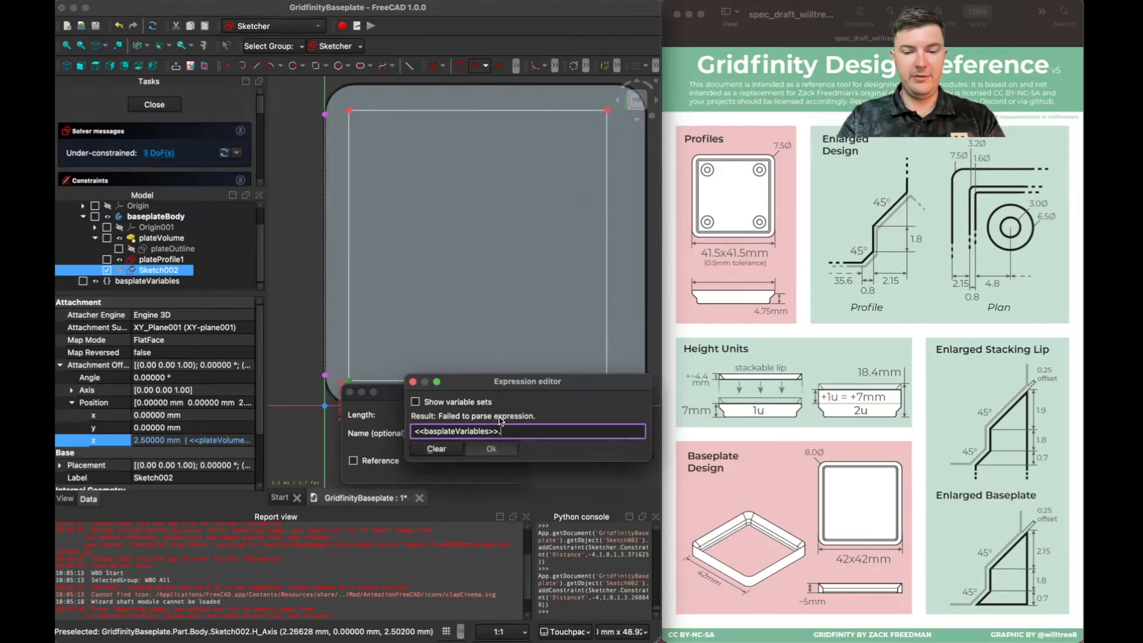
pyautogui.write('pl')
pyautogui.press('Down')
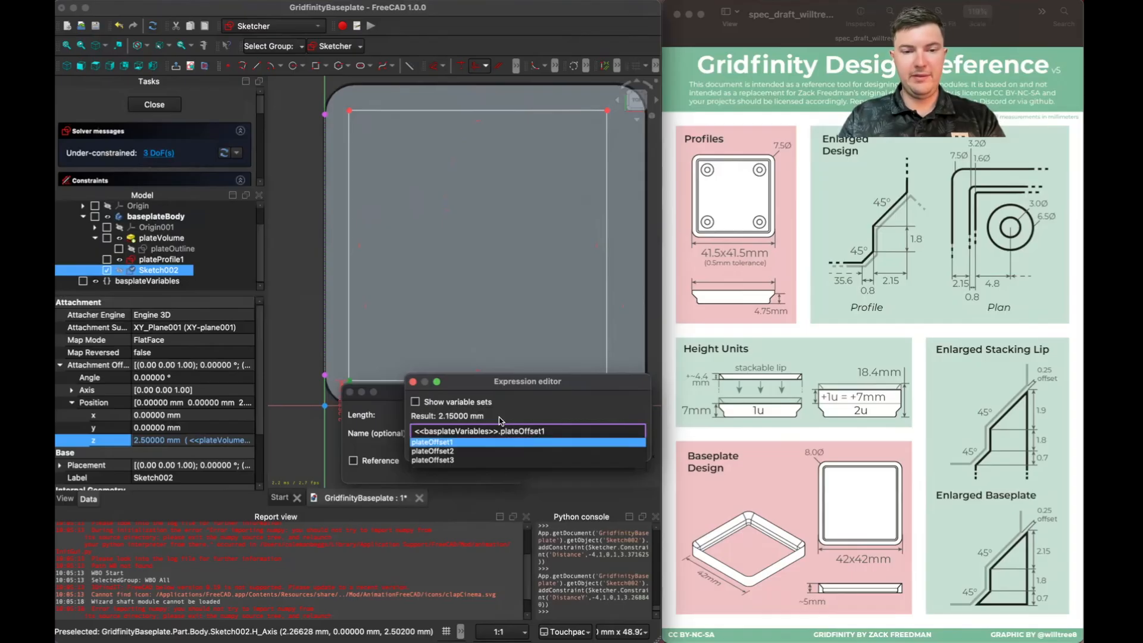
pyautogui.press('Return')
pyautogui.press('Return')
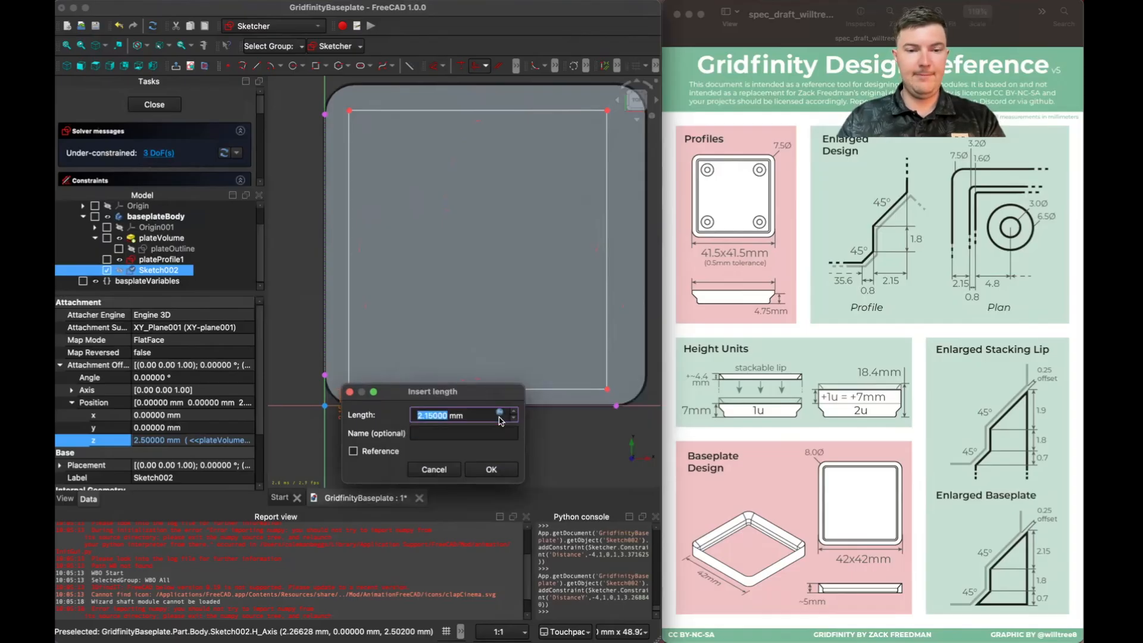
pyautogui.press('Return')
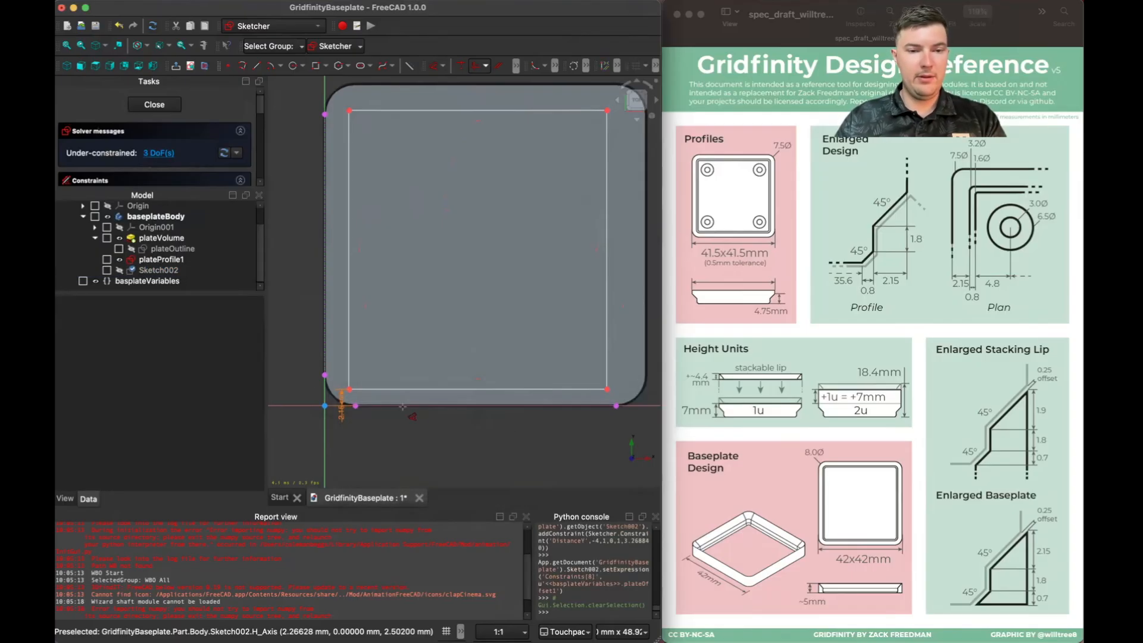
# Step: Dimension the horizontal distance between the plate's left edge endpoint and the rectangle's lower-left corner
pyautogui.click(324, 375)
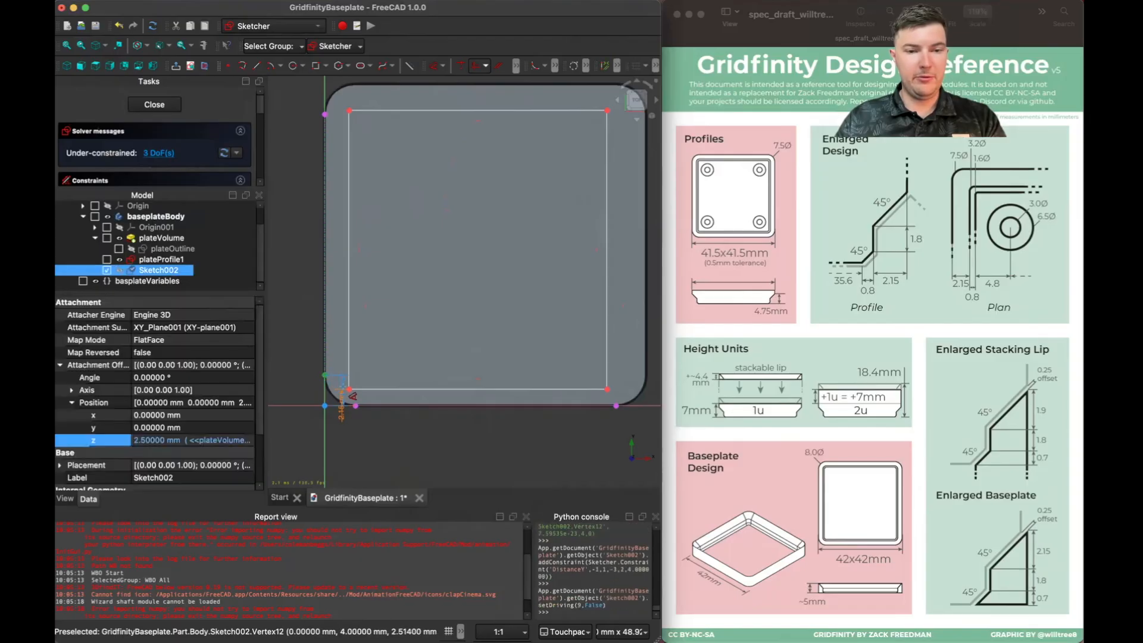
pyautogui.click(350, 393)
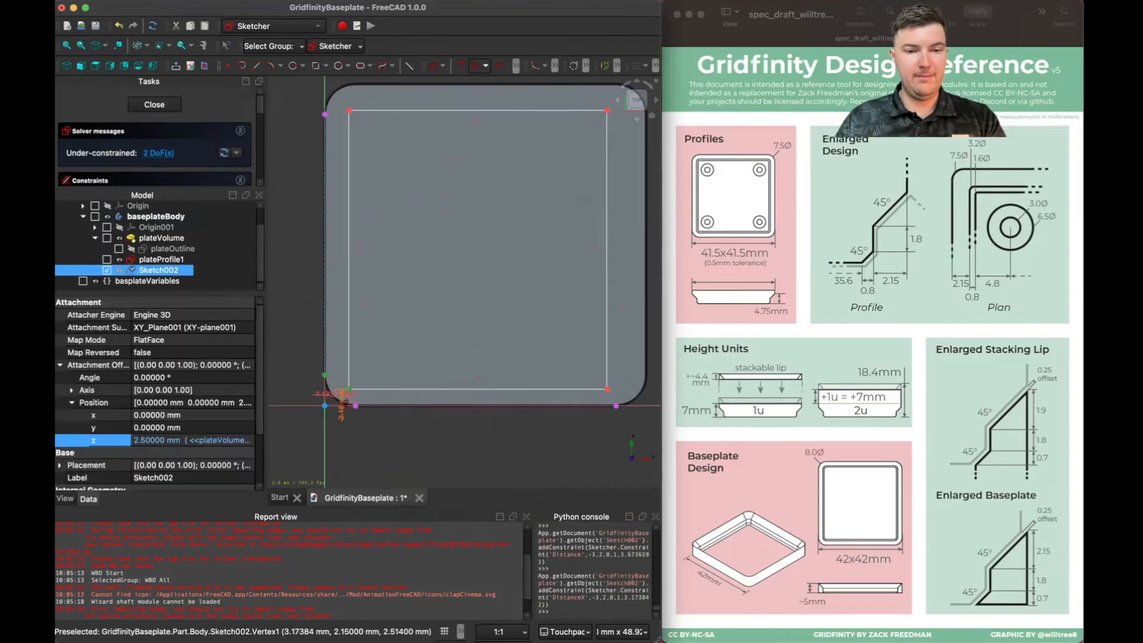
pyautogui.click(351, 441)
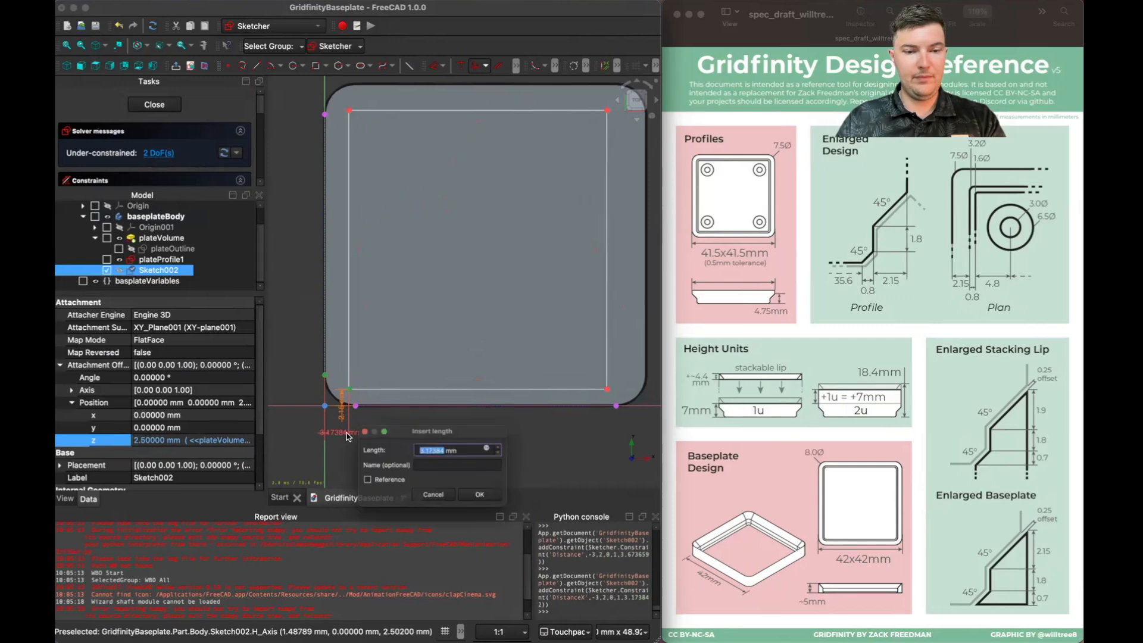
# Step: Set the horizontal corner distance to <<basplateVariables>>.plateOffset1 and move both offset dimension labels clear of the corner
pyautogui.write('=')
pyautogui.write('<<basplateVariables>>.')
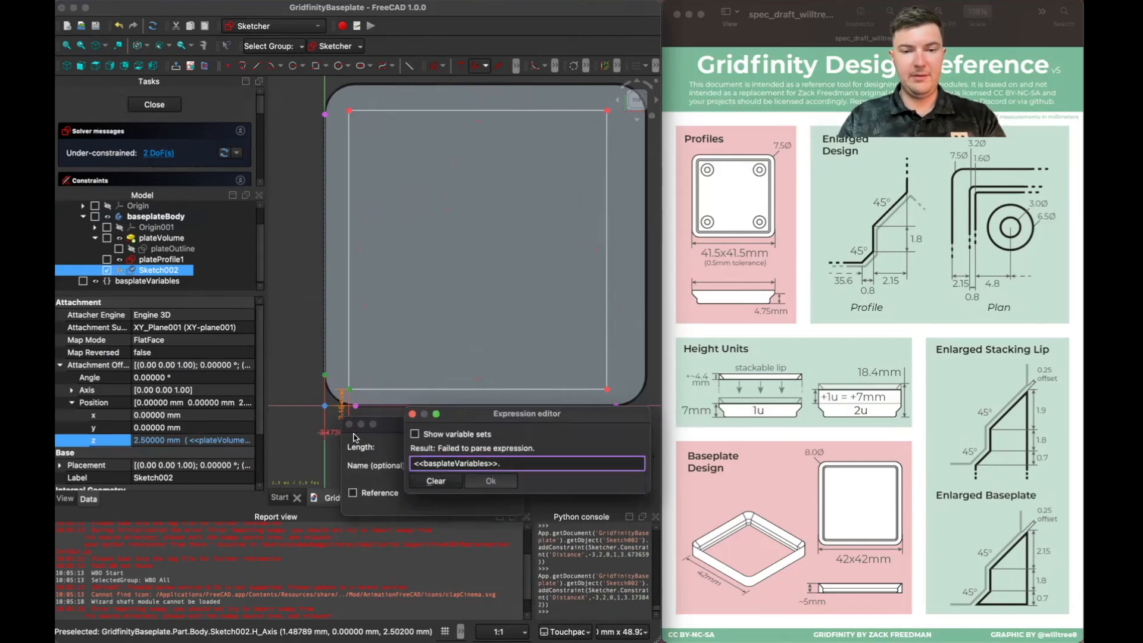
pyautogui.write('pl')
pyautogui.press('Down')
pyautogui.press('Return')
pyautogui.press('Return')
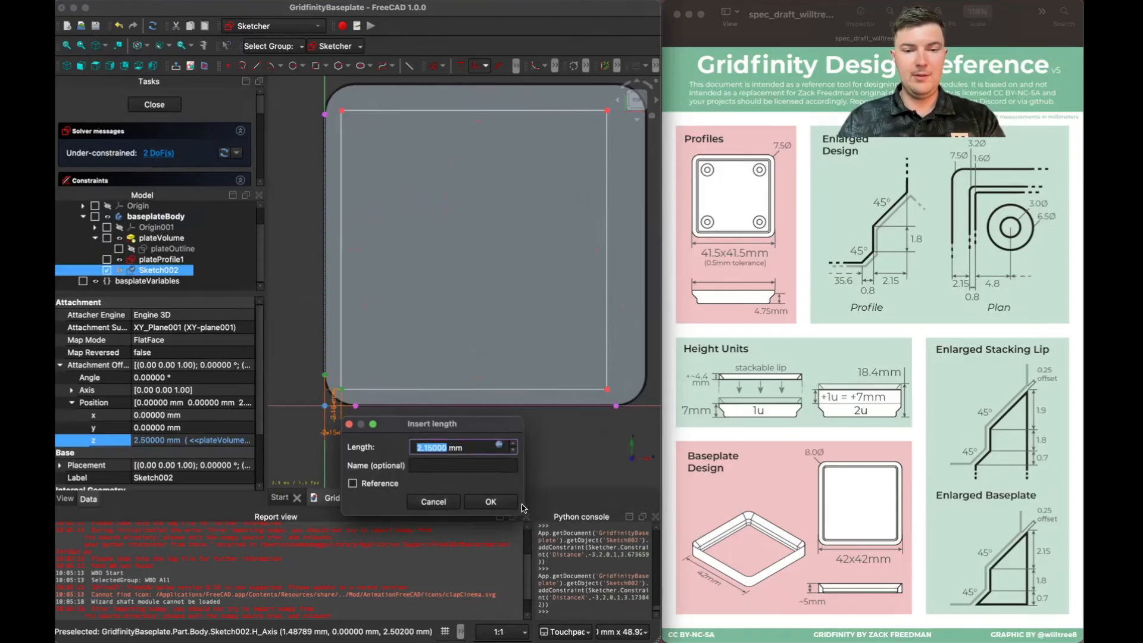
pyautogui.click(491, 501)
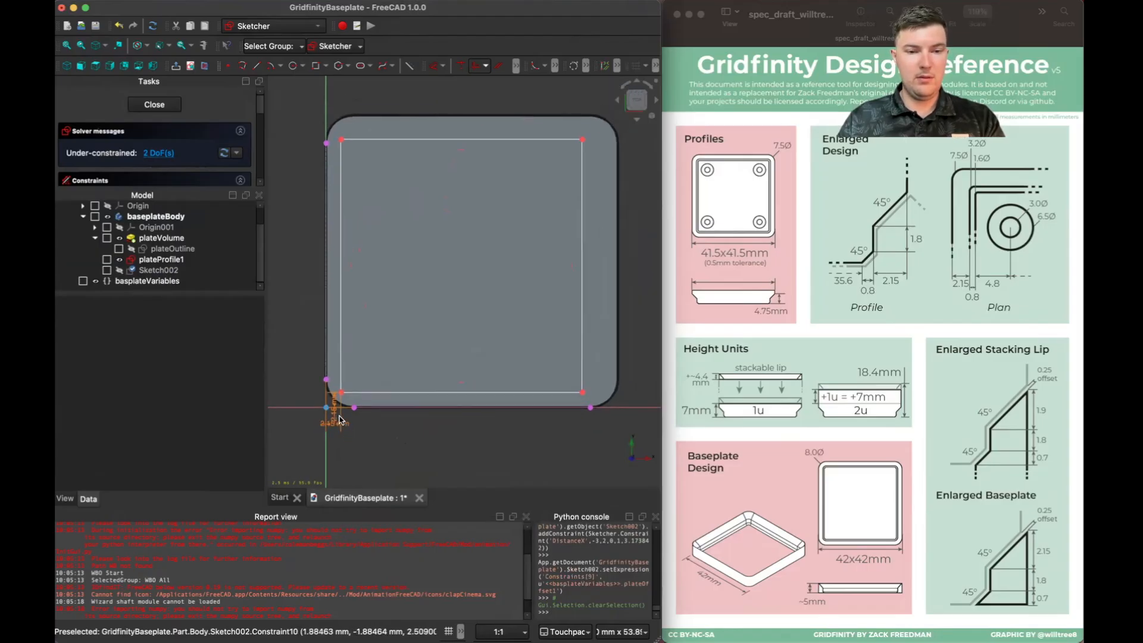
pyautogui.moveTo(335, 410); pyautogui.dragTo(307, 370)
pyautogui.moveTo(332, 426); pyautogui.dragTo(297, 435)
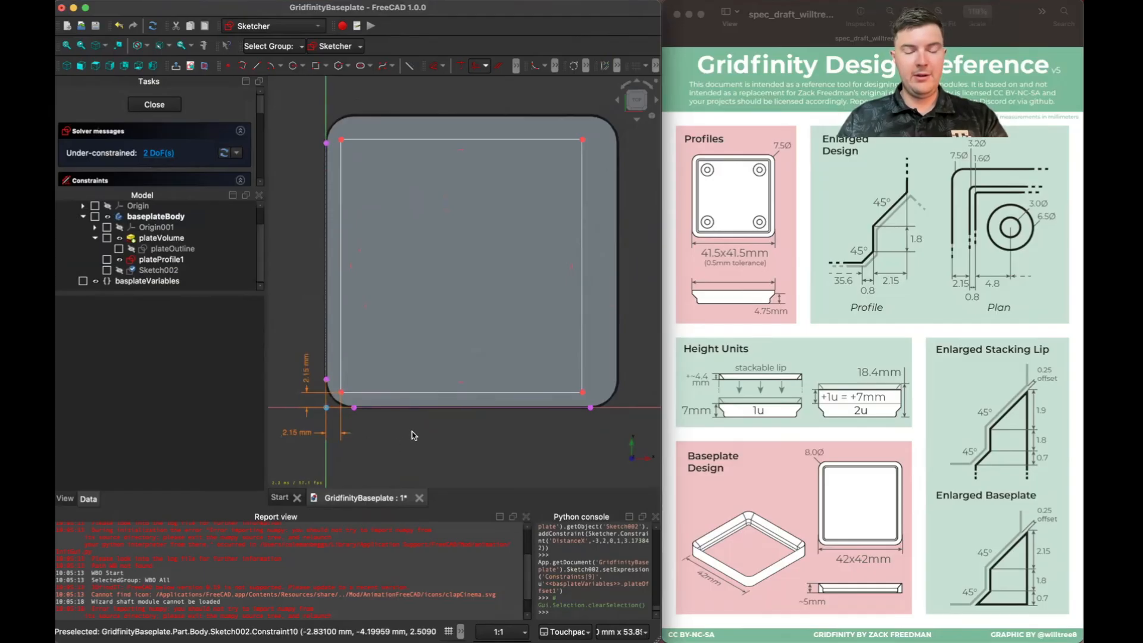
# Step: Dimension the rectangle's width between its two lower corners, placing the dimension below the plate
pyautogui.press('d')
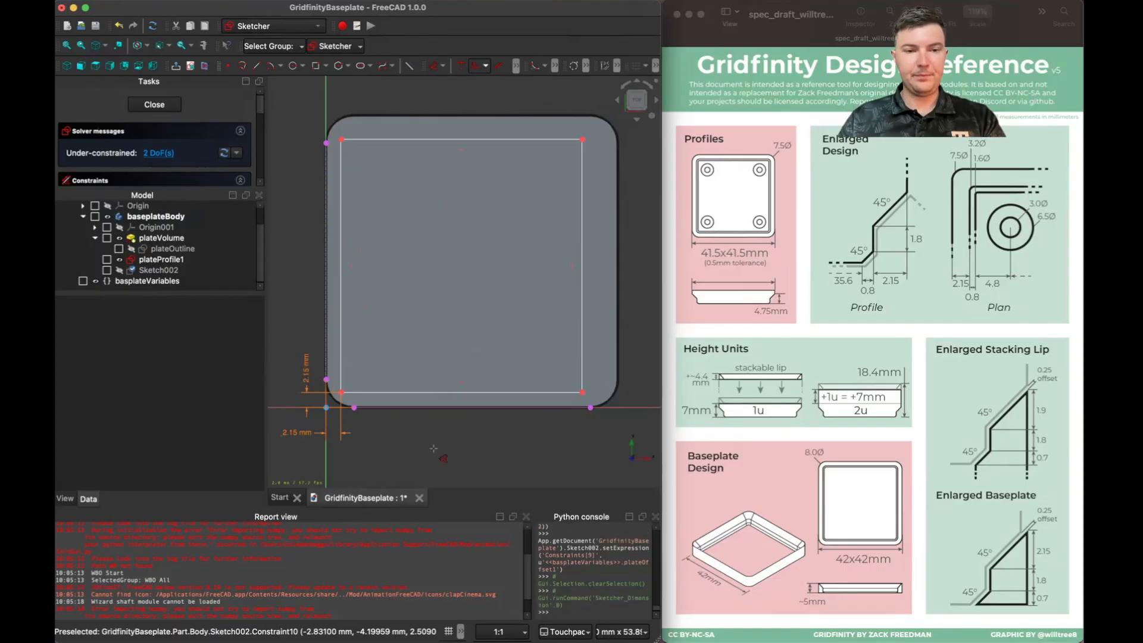
pyautogui.click(350, 402)
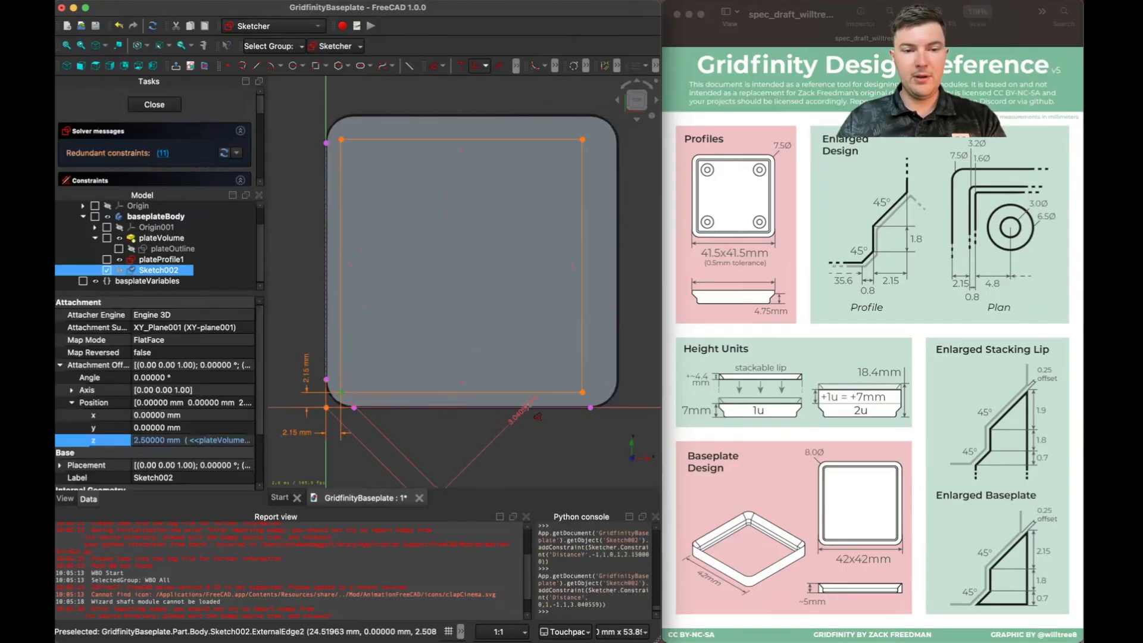
pyautogui.click(584, 397)
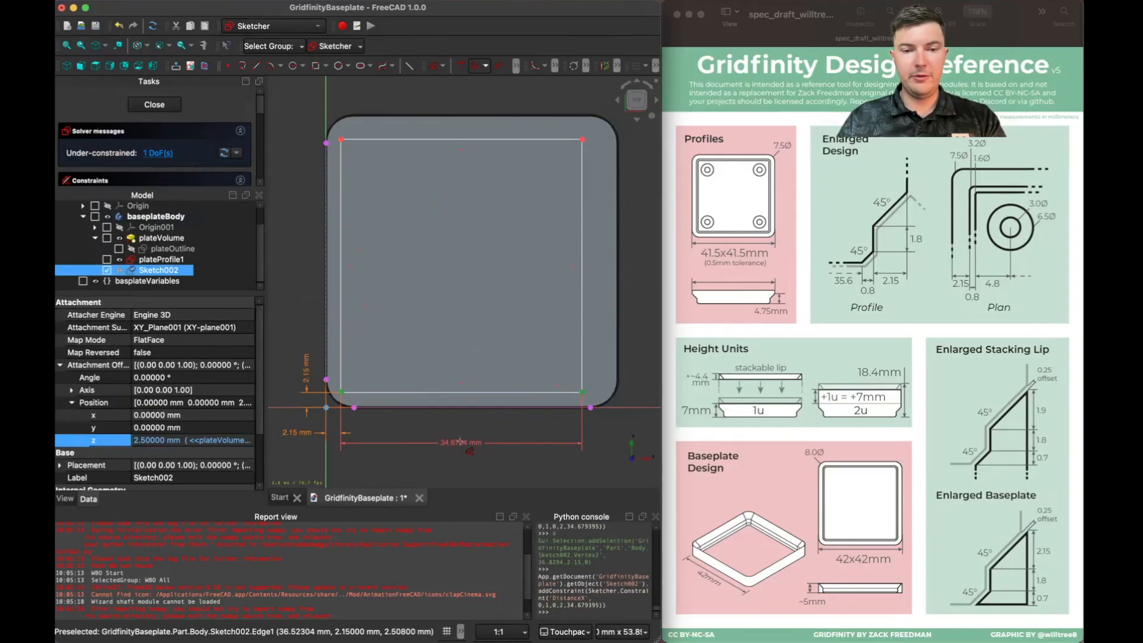
pyautogui.click(459, 442)
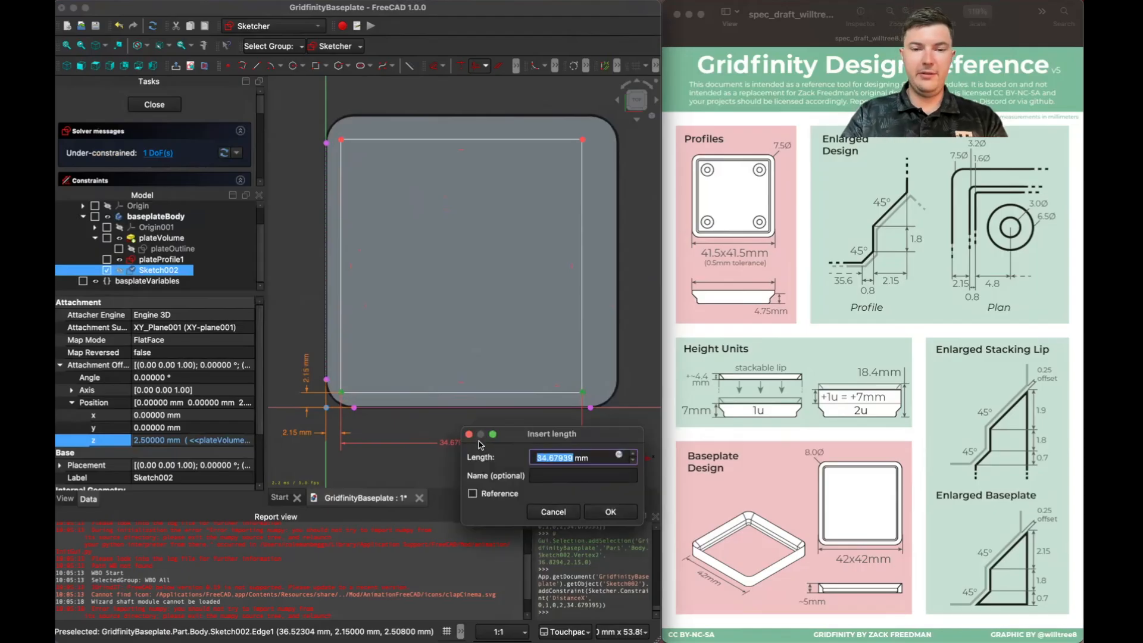
# Step: Open an expression for the rectangle's width and enter <<basplateVariables>>.gridPitch
pyautogui.press('=')
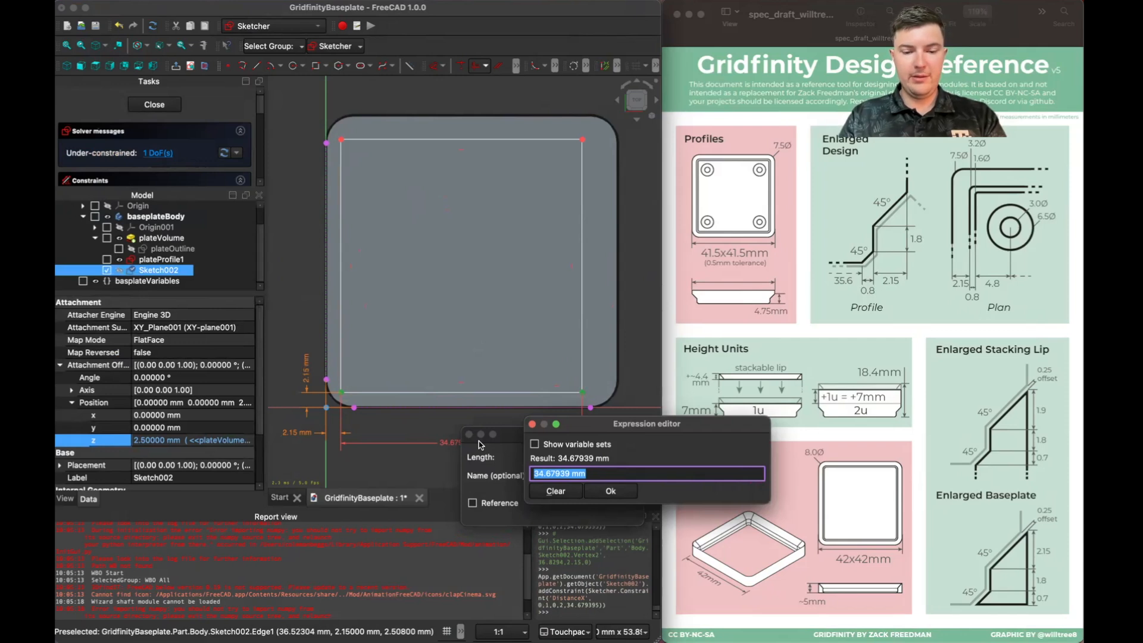
pyautogui.write('bas')
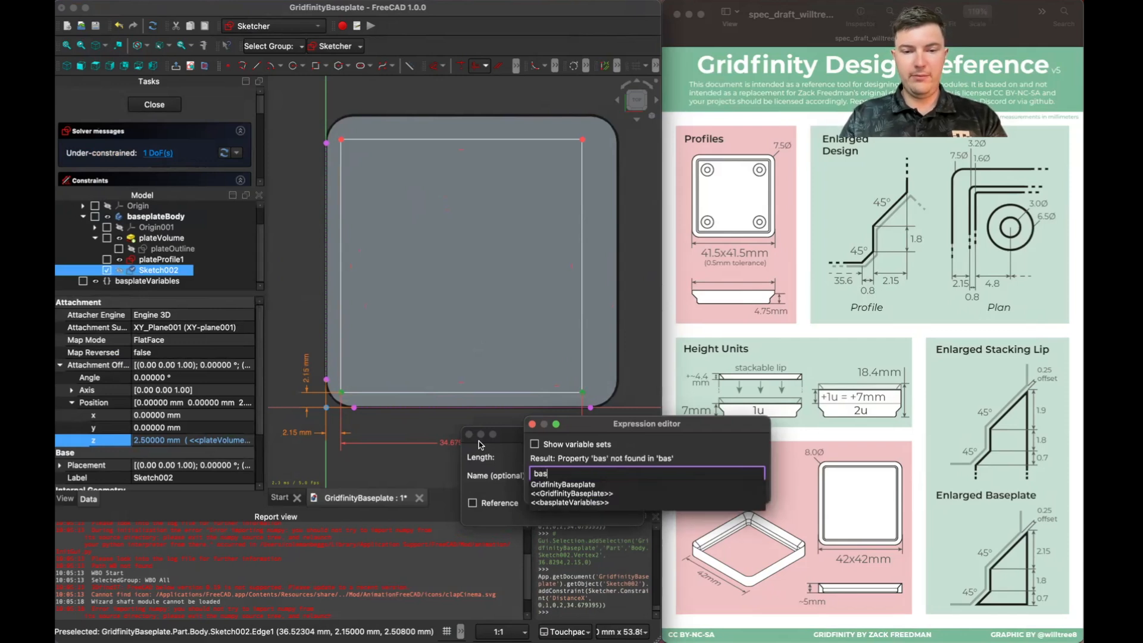
pyautogui.press('Down')
pyautogui.press('Down')
pyautogui.press('Down')
pyautogui.press('Return')
pyautogui.write('.grid')
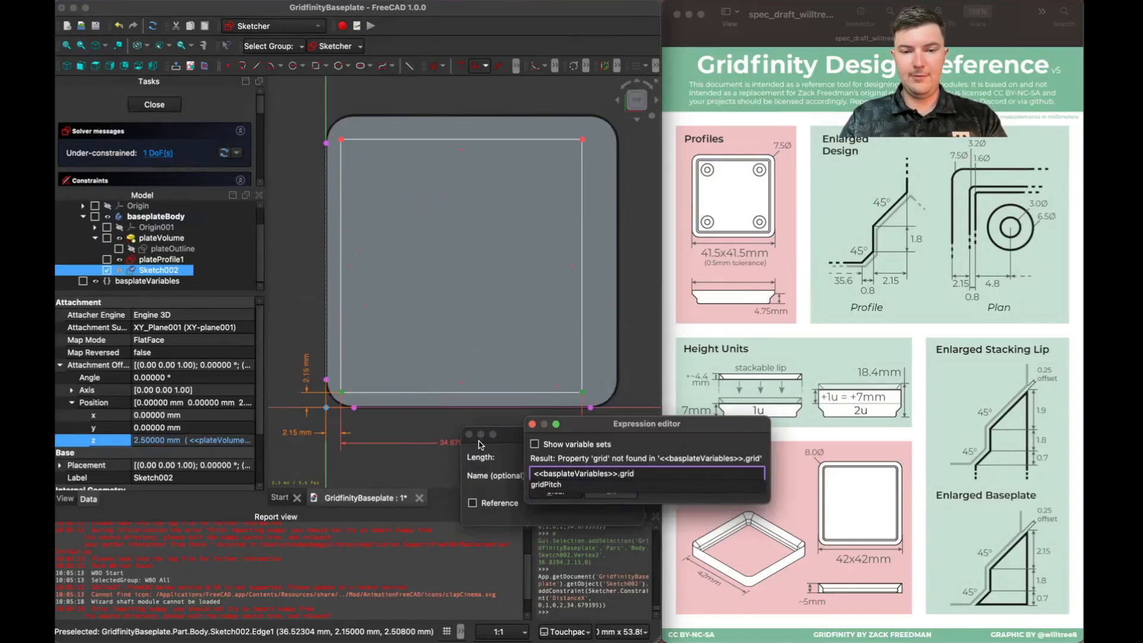
pyautogui.press('Down')
pyautogui.press('Return')
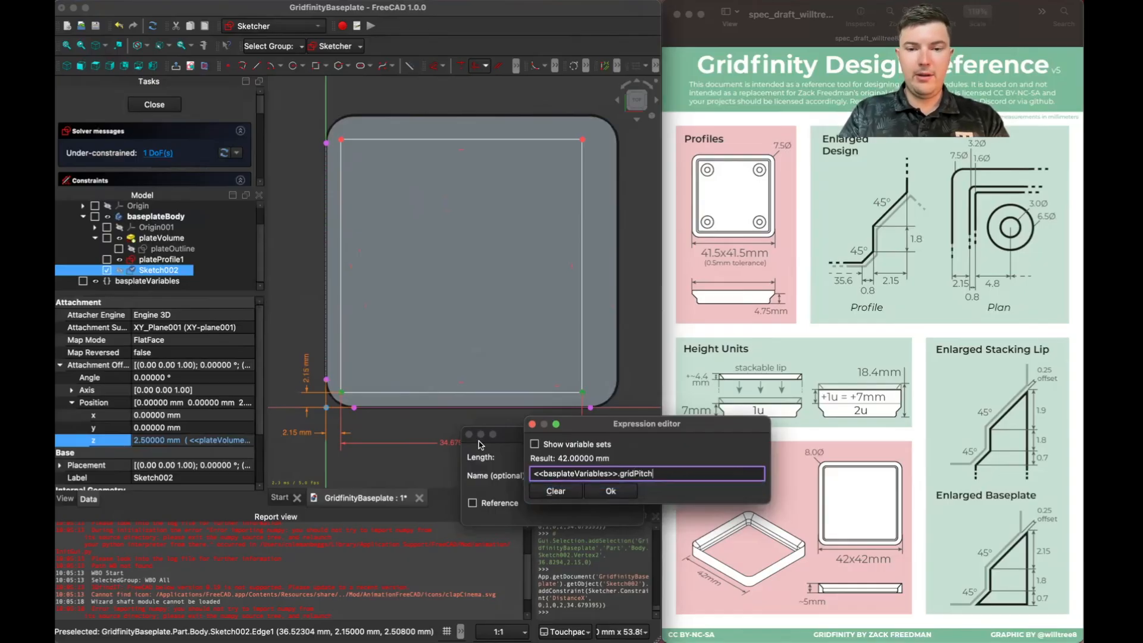
# Step: Subtract 2*(<<basplateVariables>>.plateOffset1) from the width expression and apply it to the rectangle
pyautogui.write('- 2')
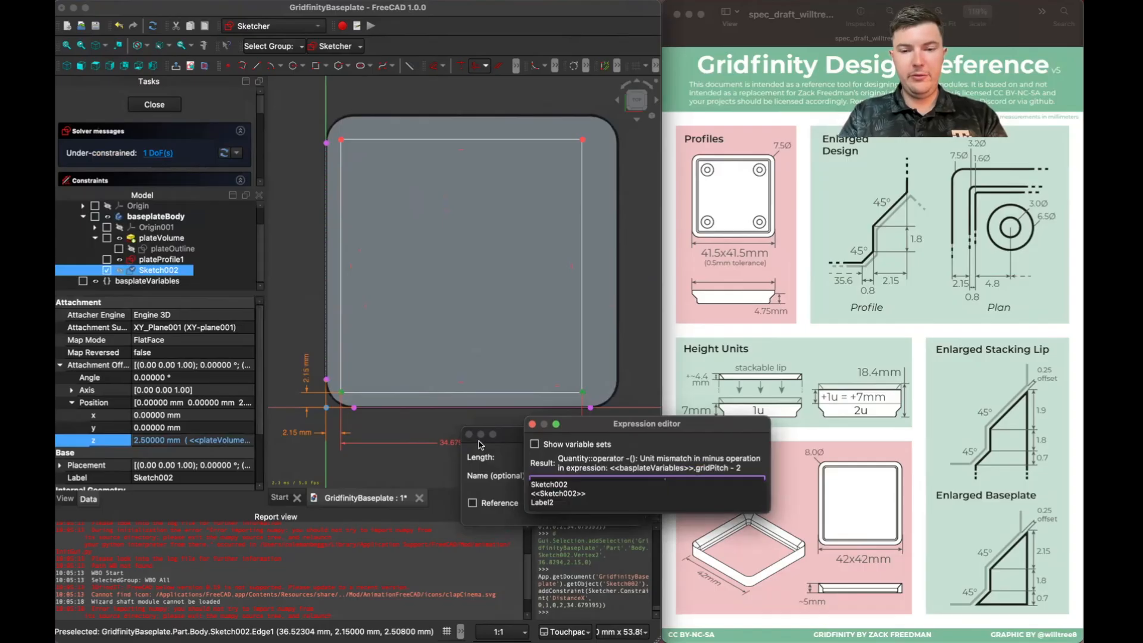
pyautogui.write('*')
pyautogui.write('()')
pyautogui.write('bas')
pyautogui.press('Down')
pyautogui.press('Down')
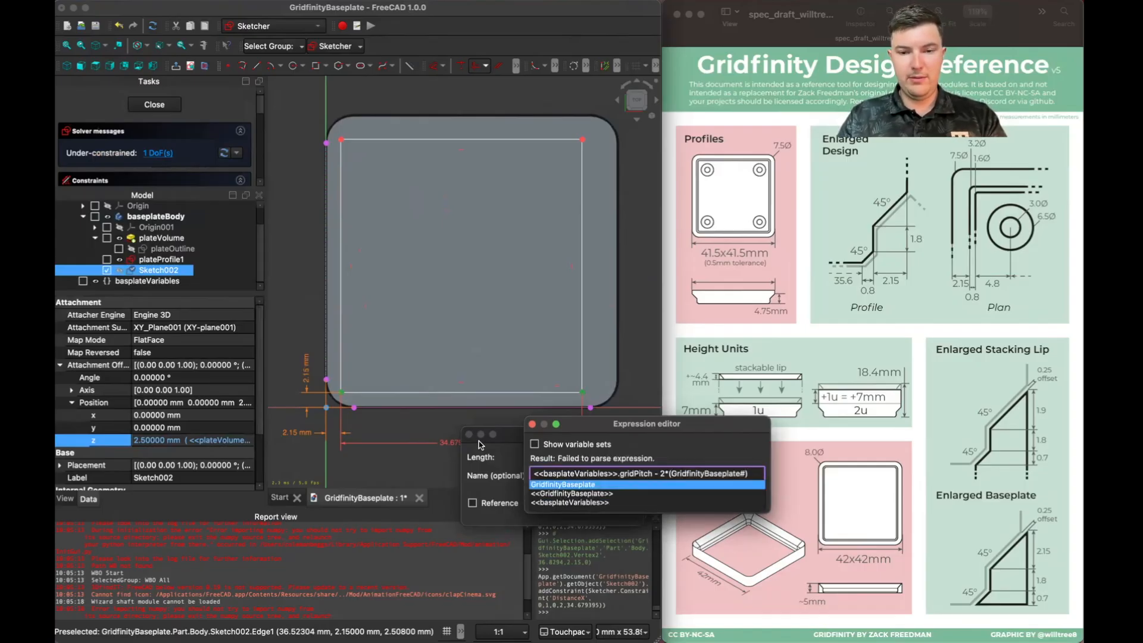
pyautogui.press('Down')
pyautogui.press('Return')
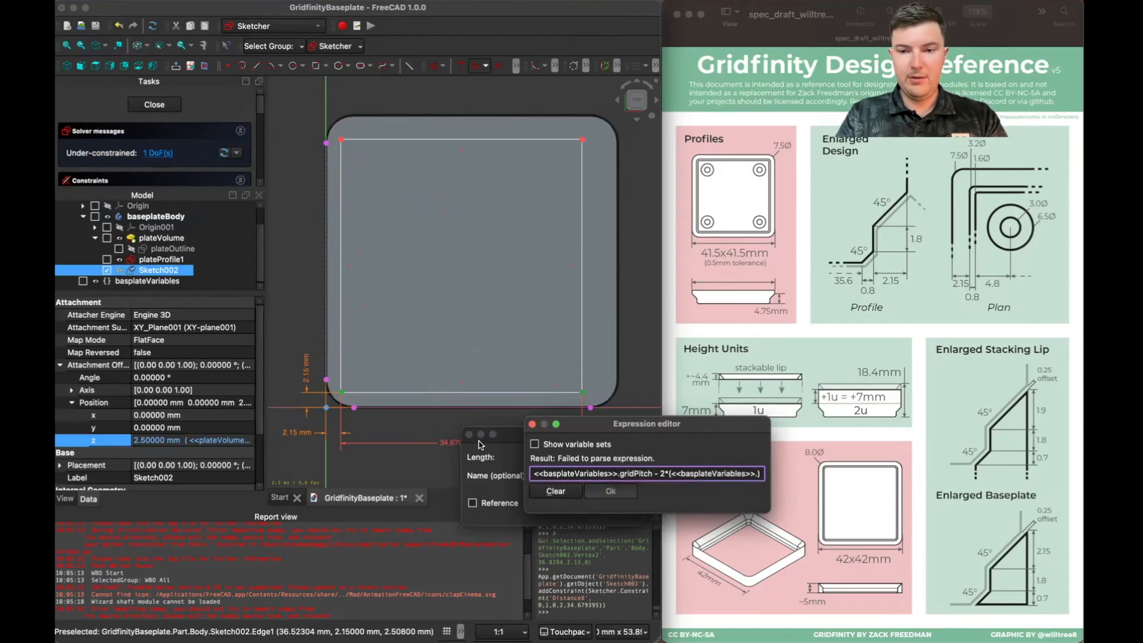
pyautogui.write('pl')
pyautogui.press('Down')
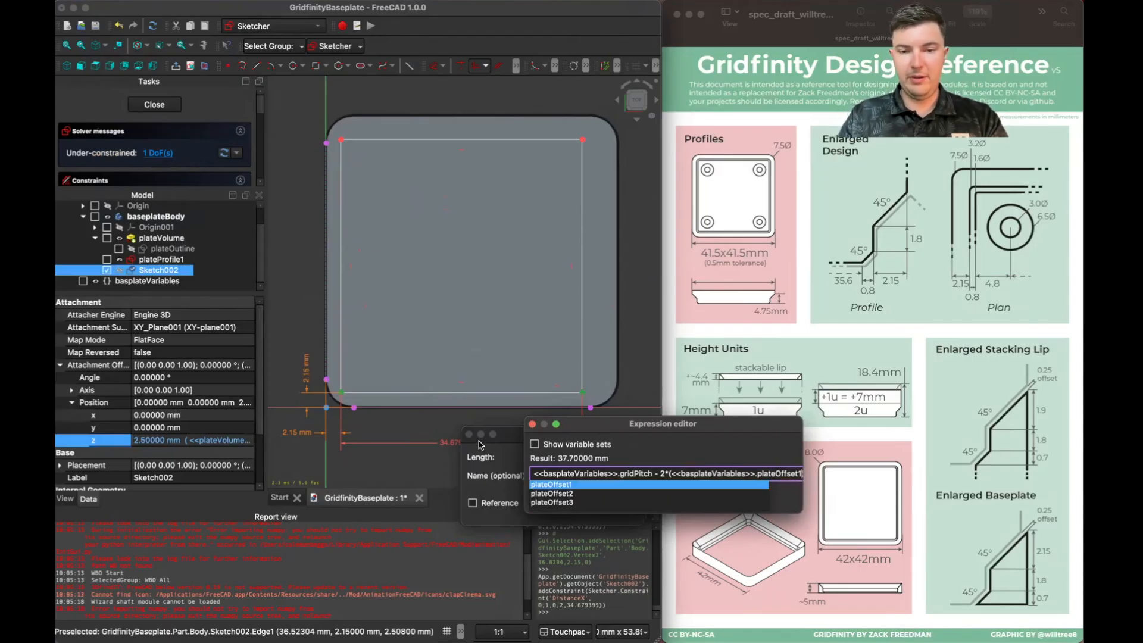
pyautogui.press('Return')
pyautogui.press('Return')
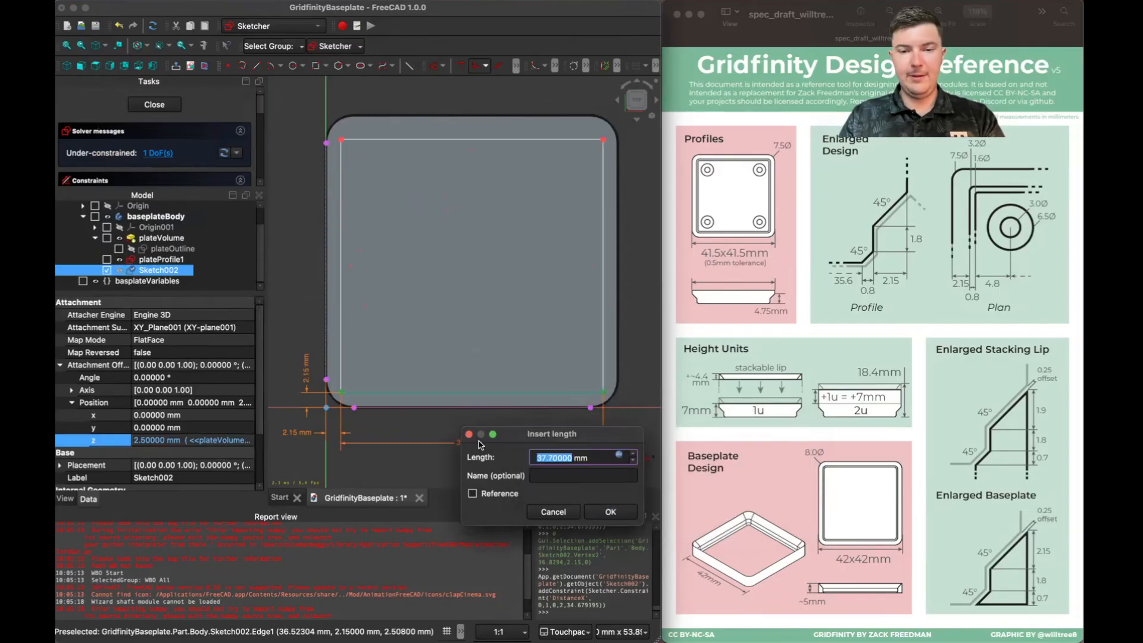
pyautogui.press('Return')
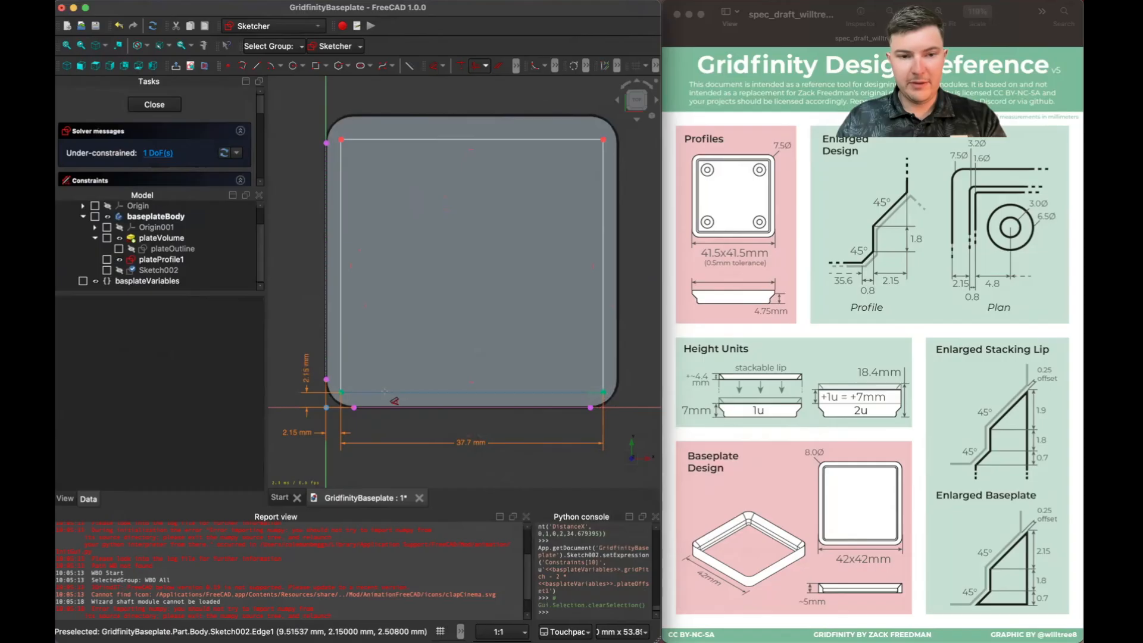
# Step: Dimension the rectangle's height between its two right-hand corners, placing the dimension beside the plate
pyautogui.moveTo(573, 261)
pyautogui.keyDown('shift'); pyautogui.mouseDown(button='middle')
pyautogui.moveTo(518, 289)
pyautogui.moveTo(549, 279)
pyautogui.mouseUp(button='middle'); pyautogui.keyUp('shift')
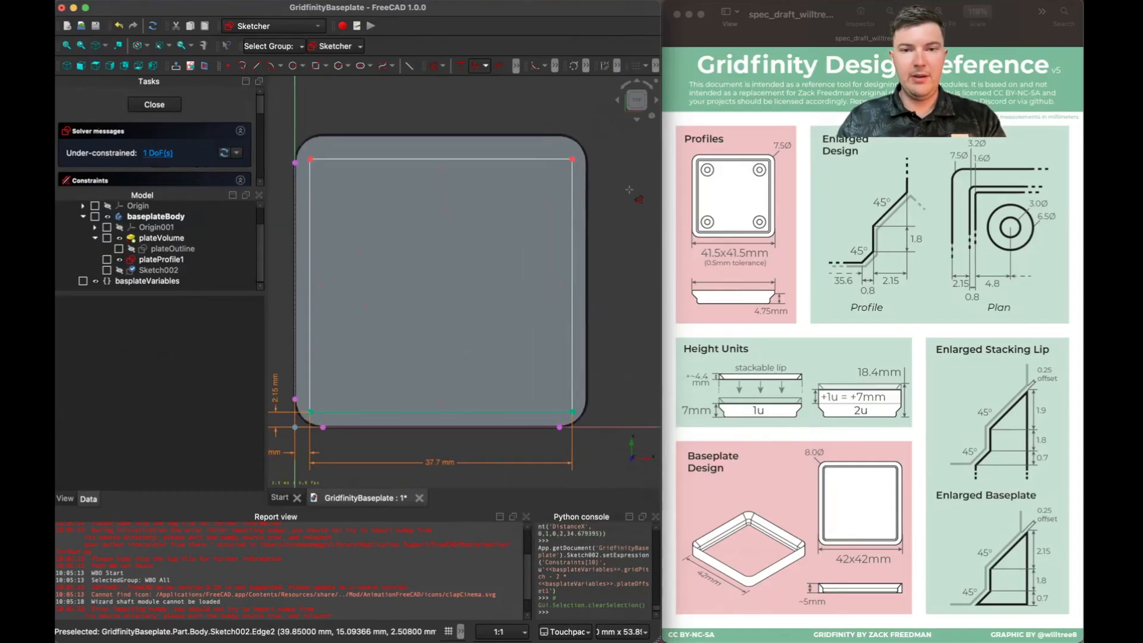
pyautogui.click(573, 159)
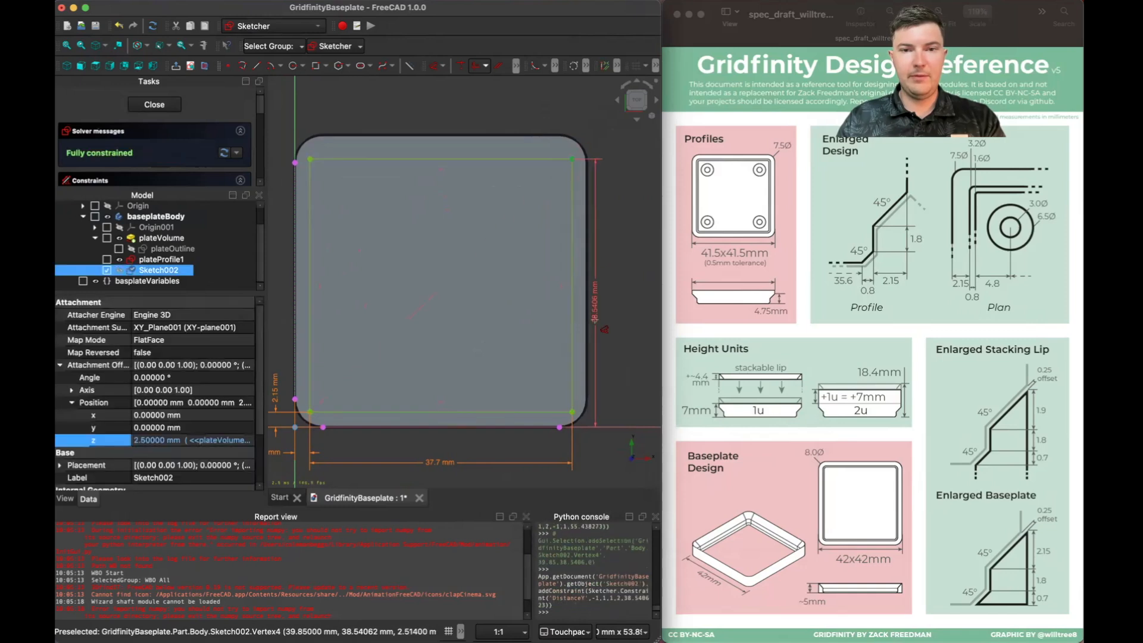
pyautogui.click(574, 412)
pyautogui.click(631, 300)
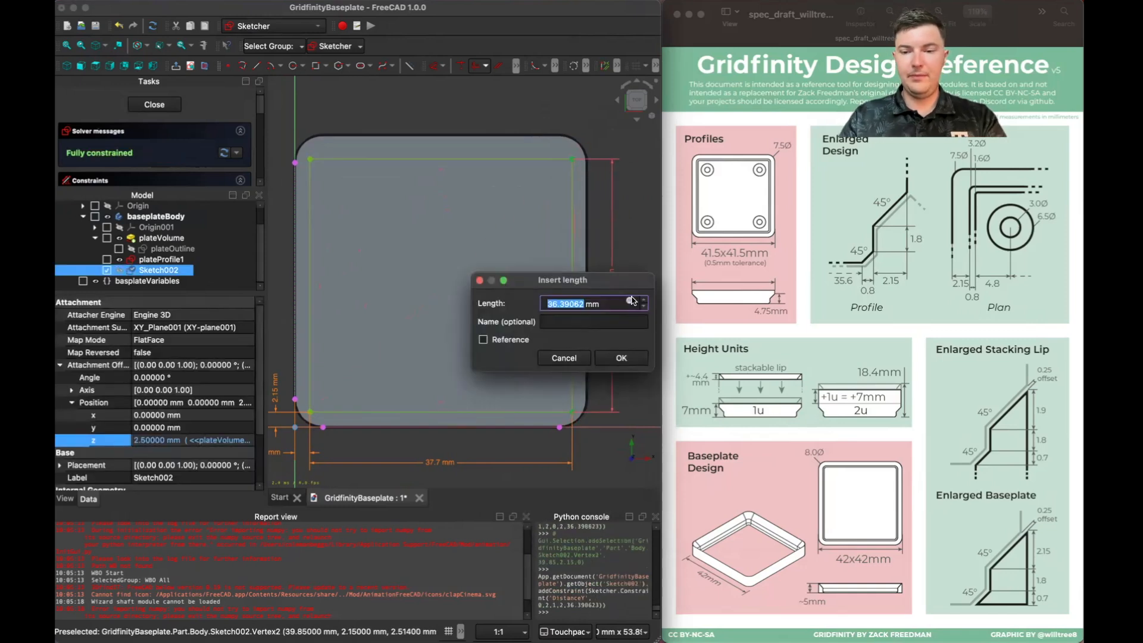
# Step: Open an expression for the rectangle's height and enter <<basplateVariables>>.gridPitch
pyautogui.click(631, 301)
pyautogui.write('bas')
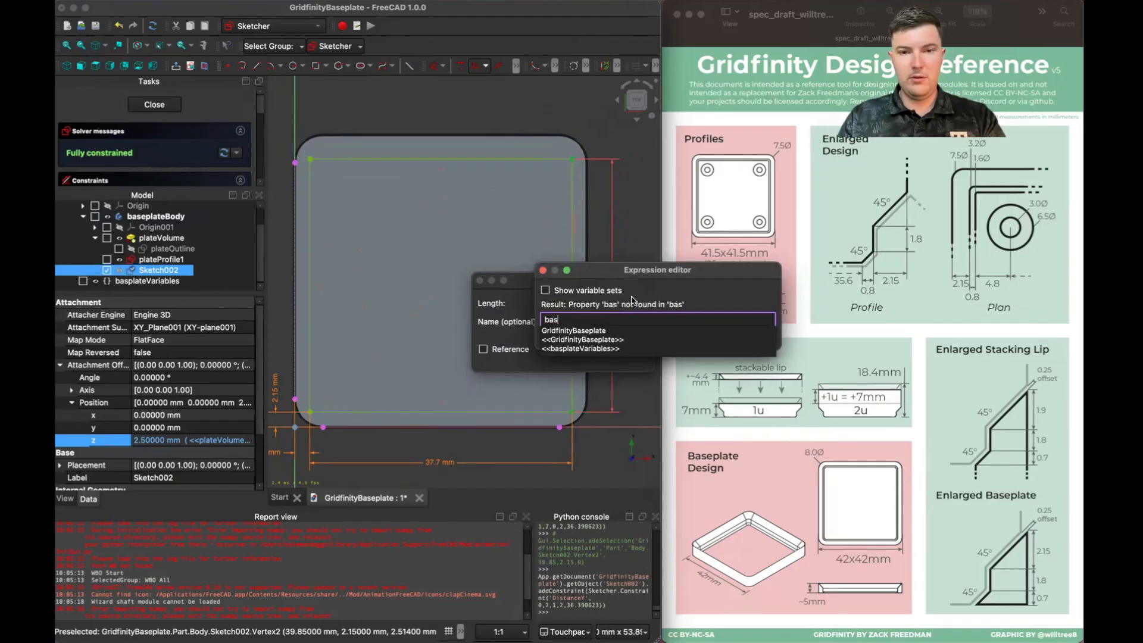
pyautogui.press('Down')
pyautogui.press('Down')
pyautogui.press('Return')
pyautogui.write('.gr')
pyautogui.press('Return')
# Step: Subtract <<basplateVariables>>.plateOffset1 from gridPitch in the height expression
pyautogui.write('- ')
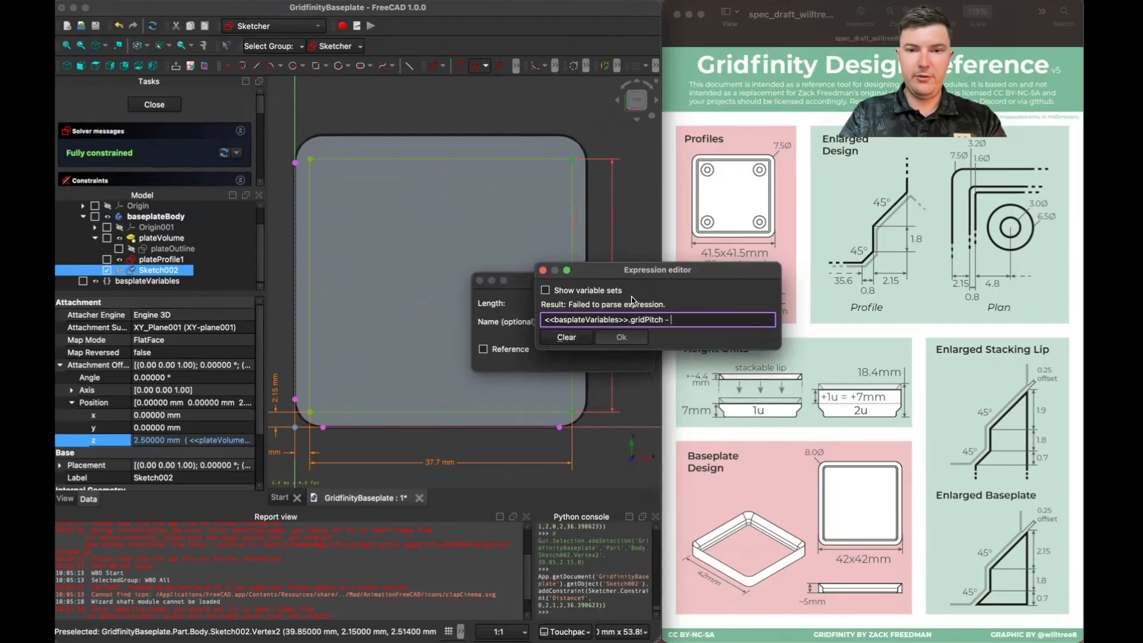
pyautogui.write('bas')
pyautogui.press('Down')
pyautogui.press('Down')
pyautogui.press('Down')
pyautogui.press('Return')
pyautogui.write('.')
pyautogui.write('plateVariables>>.pl')
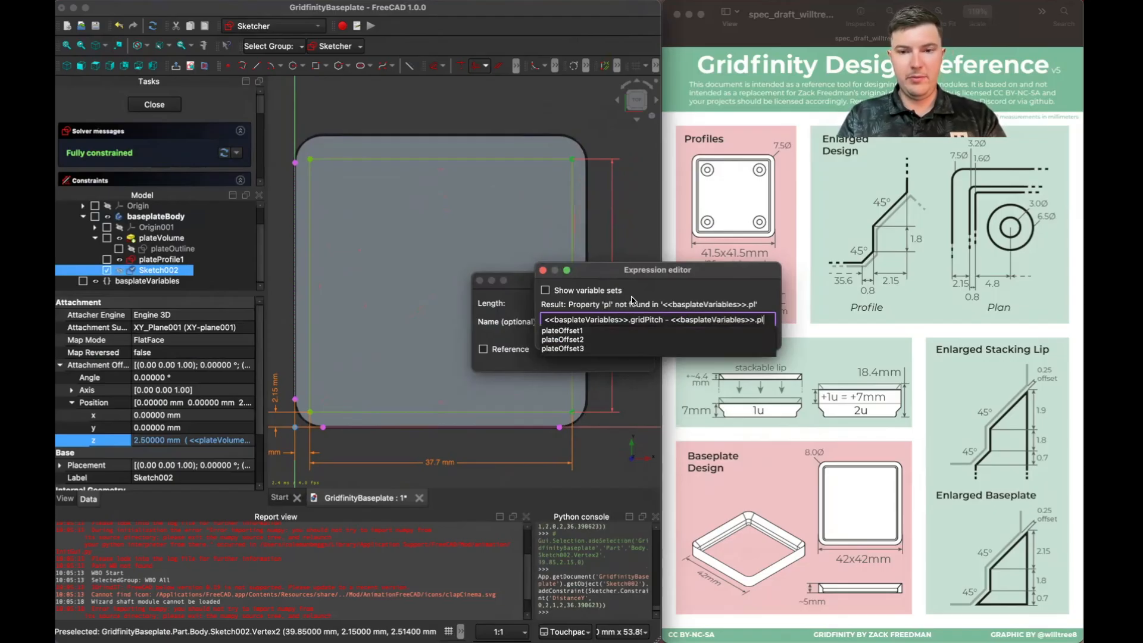
pyautogui.press('Down')
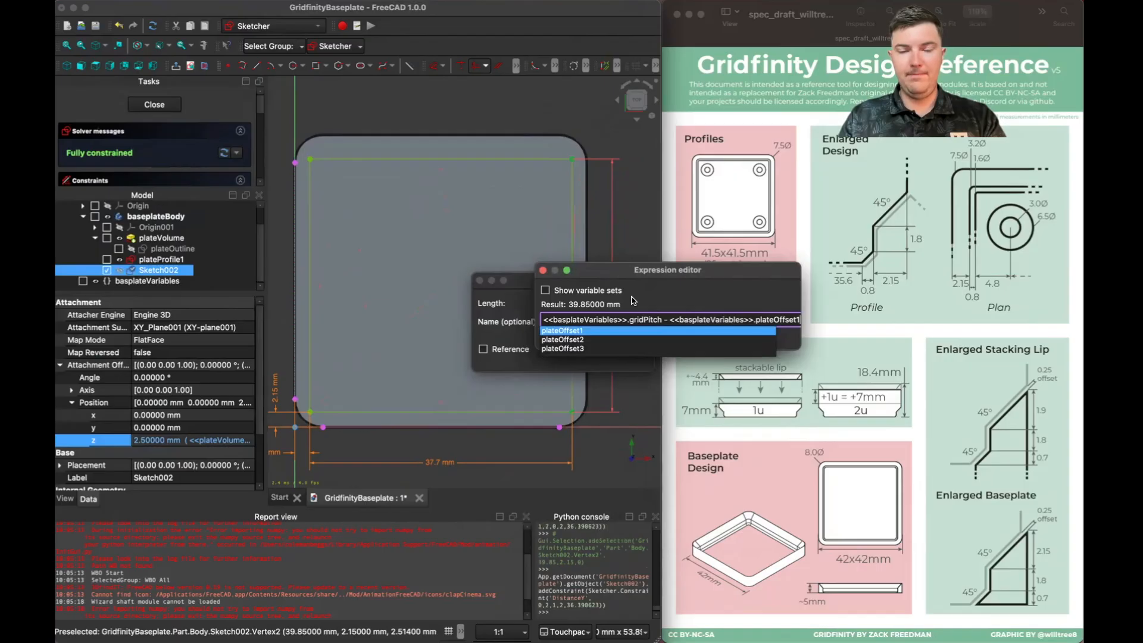
# Step: Change the subtracted term to 2*(<<basplateVariables>>.plateOffset1) and apply the expression to the rectangle's height
pyautogui.click(679, 325)
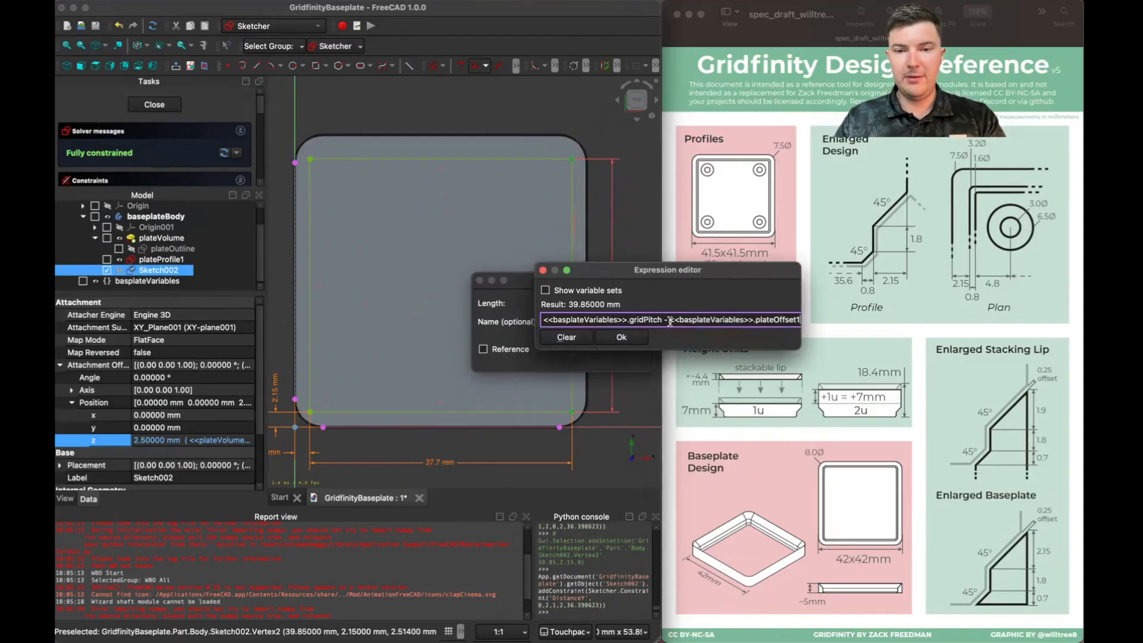
pyautogui.write('2*')
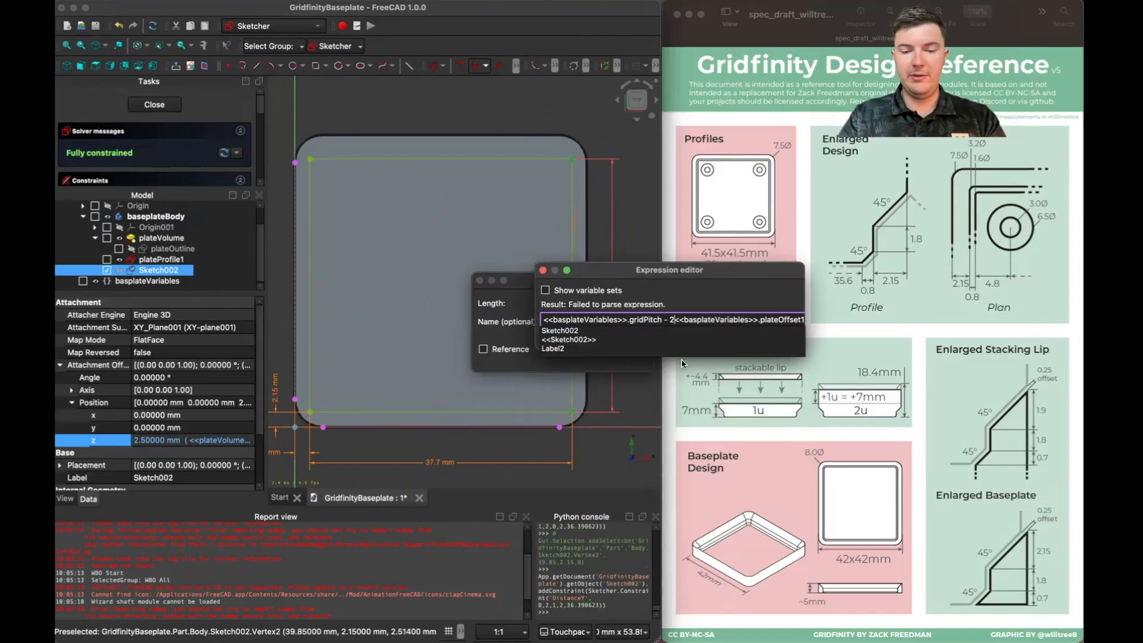
pyautogui.write('(')
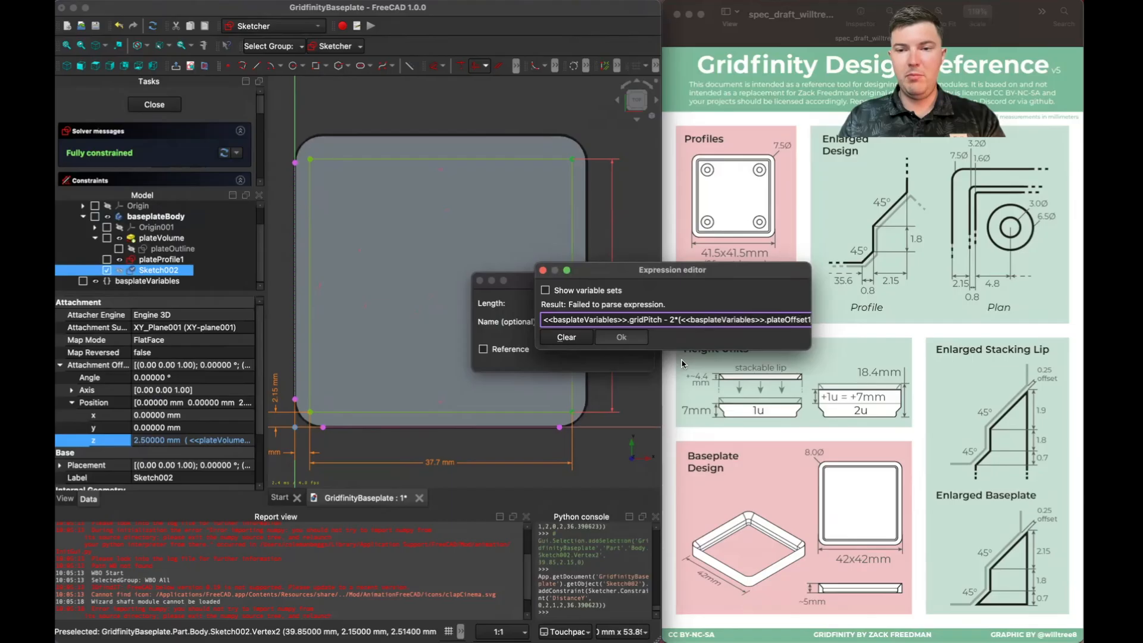
pyautogui.moveTo(811, 280); pyautogui.dragTo(859, 285)
pyautogui.write(')')
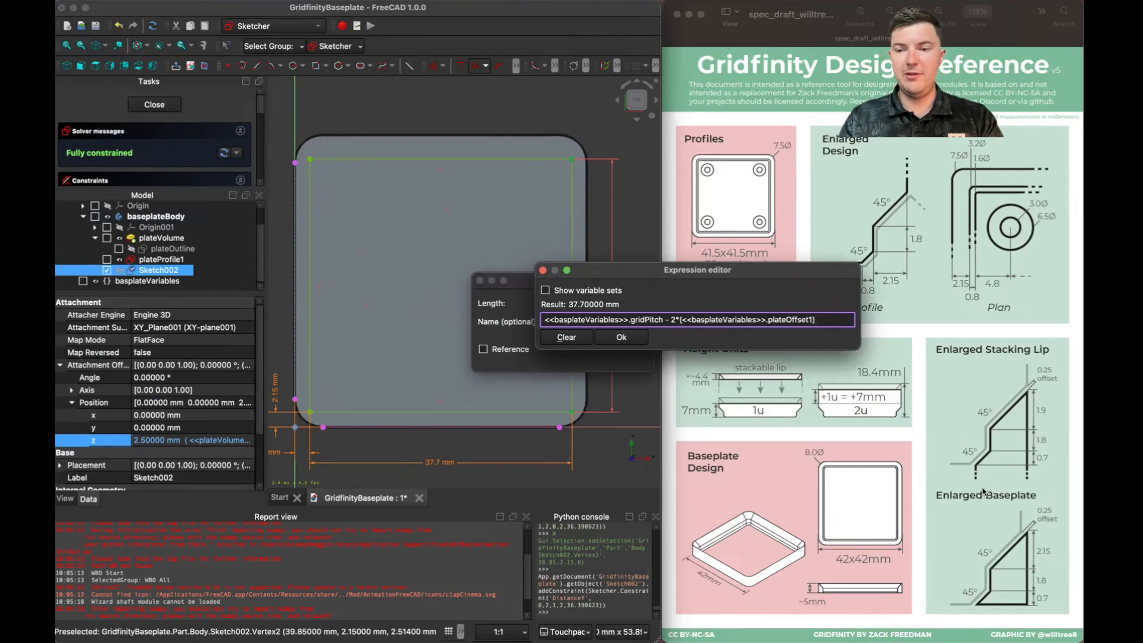
pyautogui.click(601, 343)
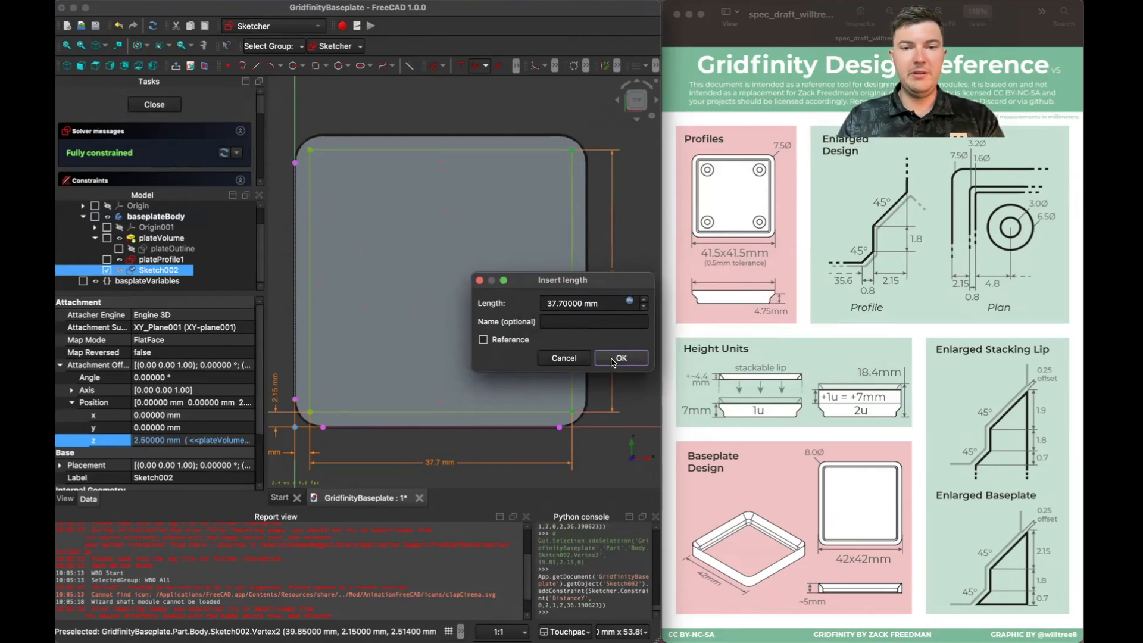
pyautogui.click(613, 360)
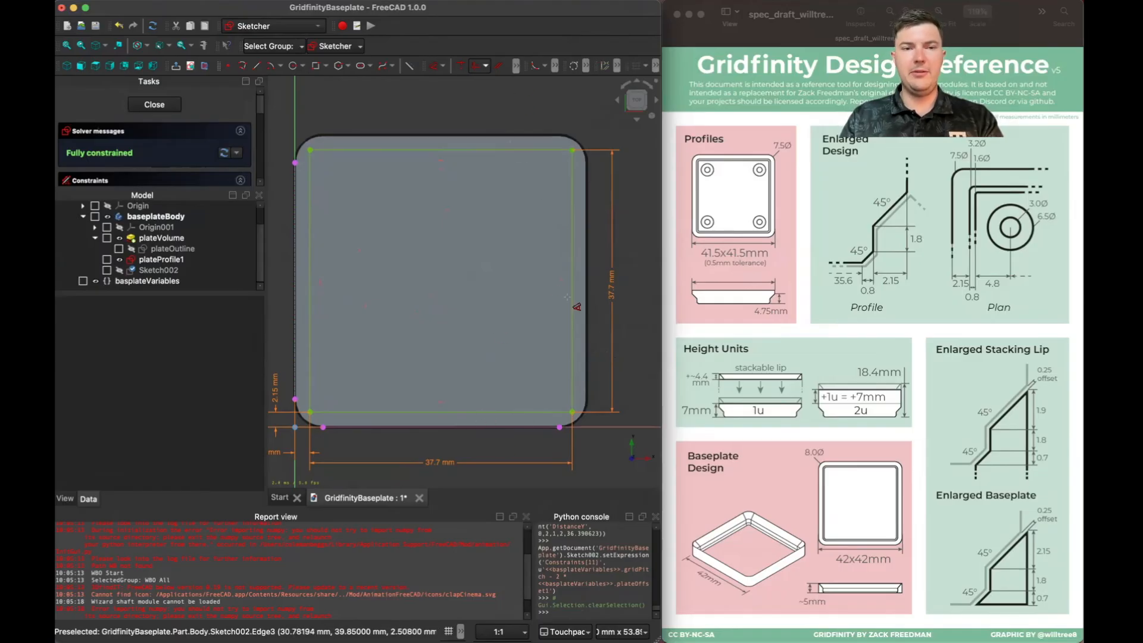
# Step: Close the sketch, hide plateVolume and inspect the two profiles from the front and in isometric view
pyautogui.click(154, 105)
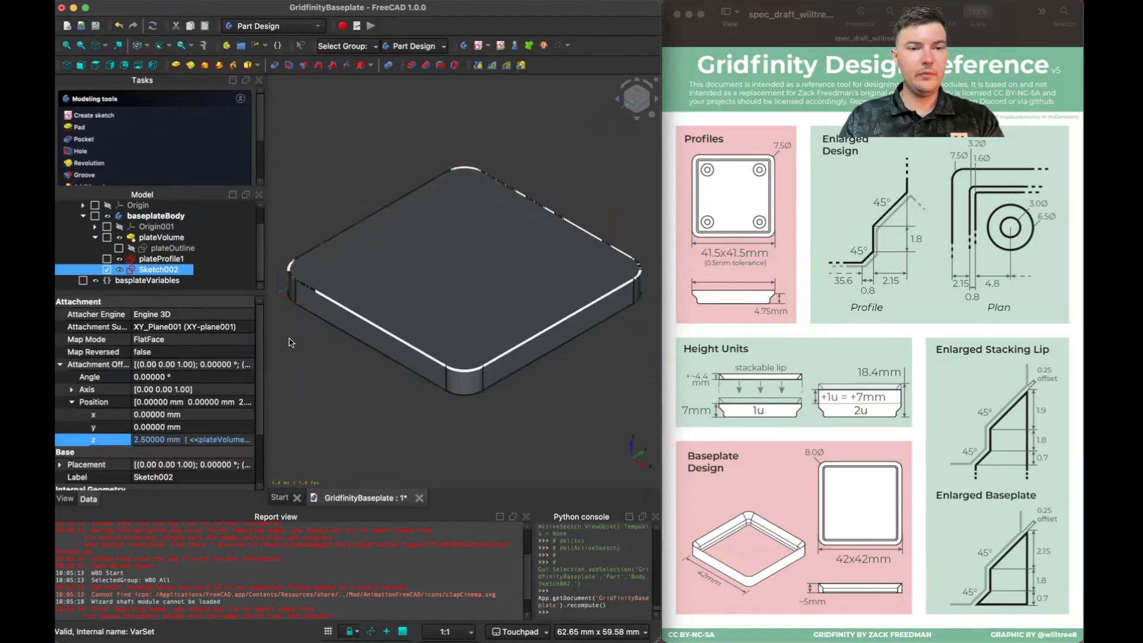
pyautogui.click(169, 239)
pyautogui.press('space')
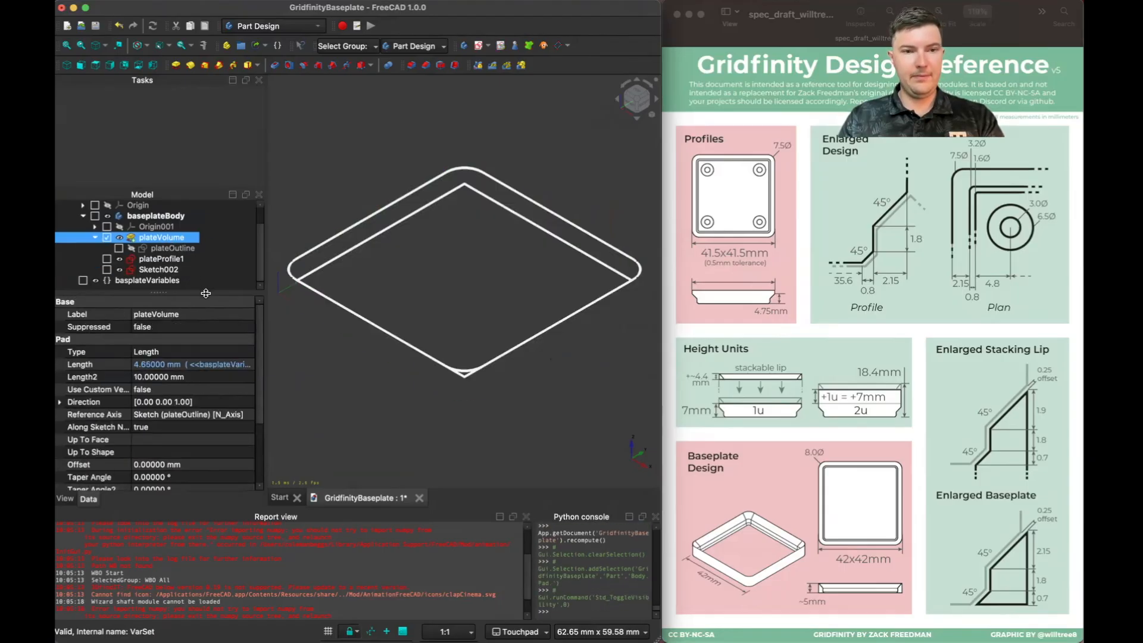
pyautogui.click(322, 378)
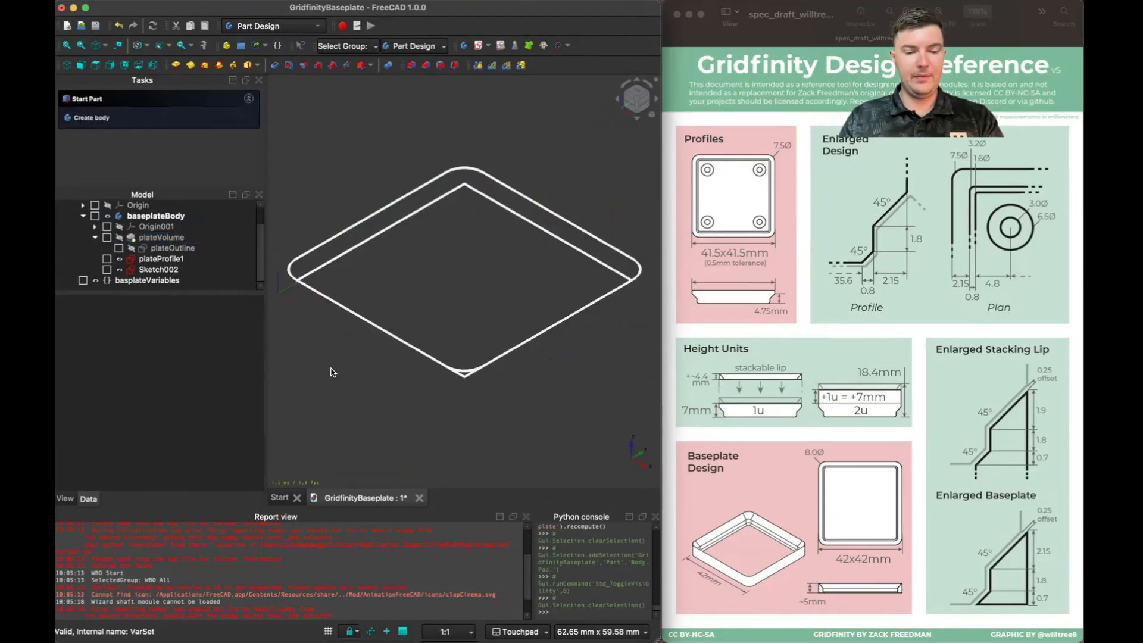
pyautogui.press('1')
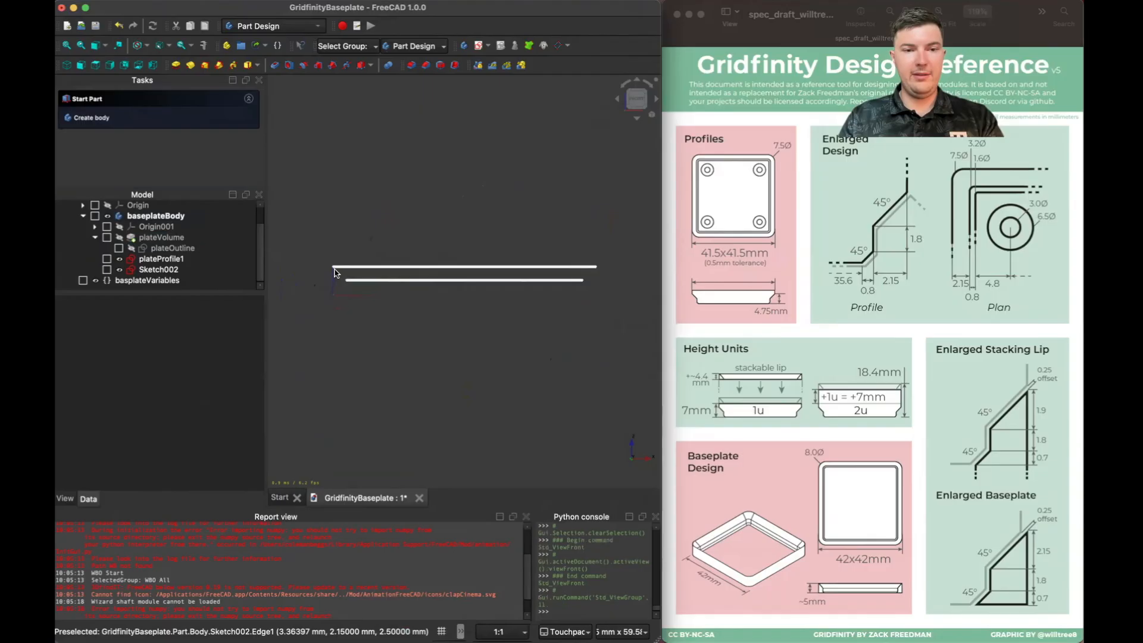
pyautogui.press('0')
# Step: Reopen Sketch002 and fillet the rectangle's two upper corners with the corner points preserved
pyautogui.click(179, 269)
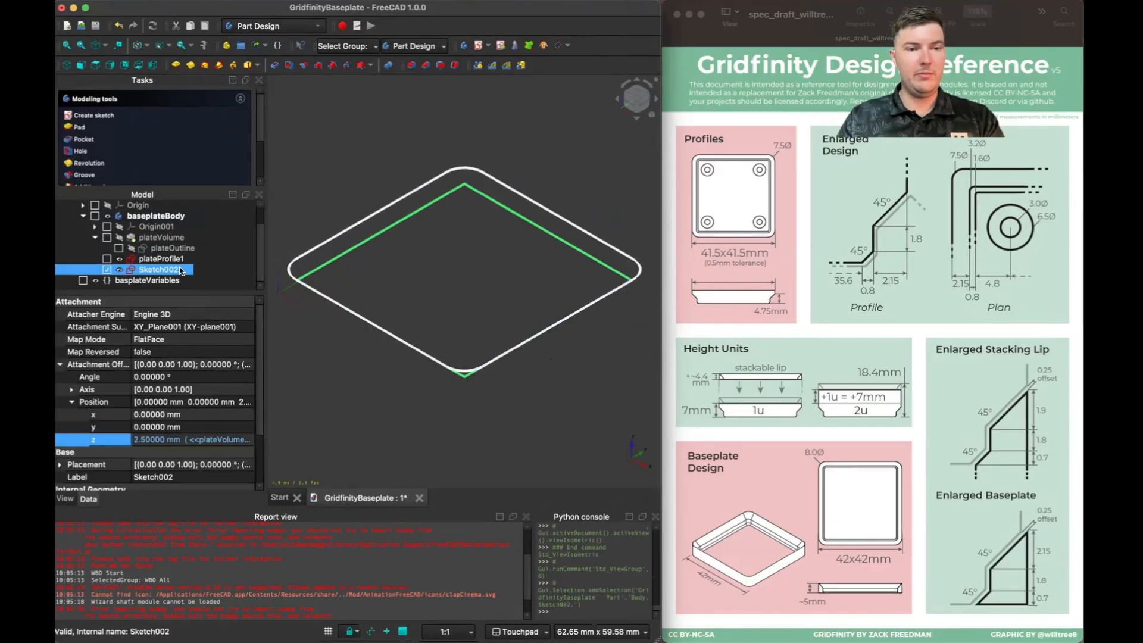
pyautogui.doubleClick(172, 270)
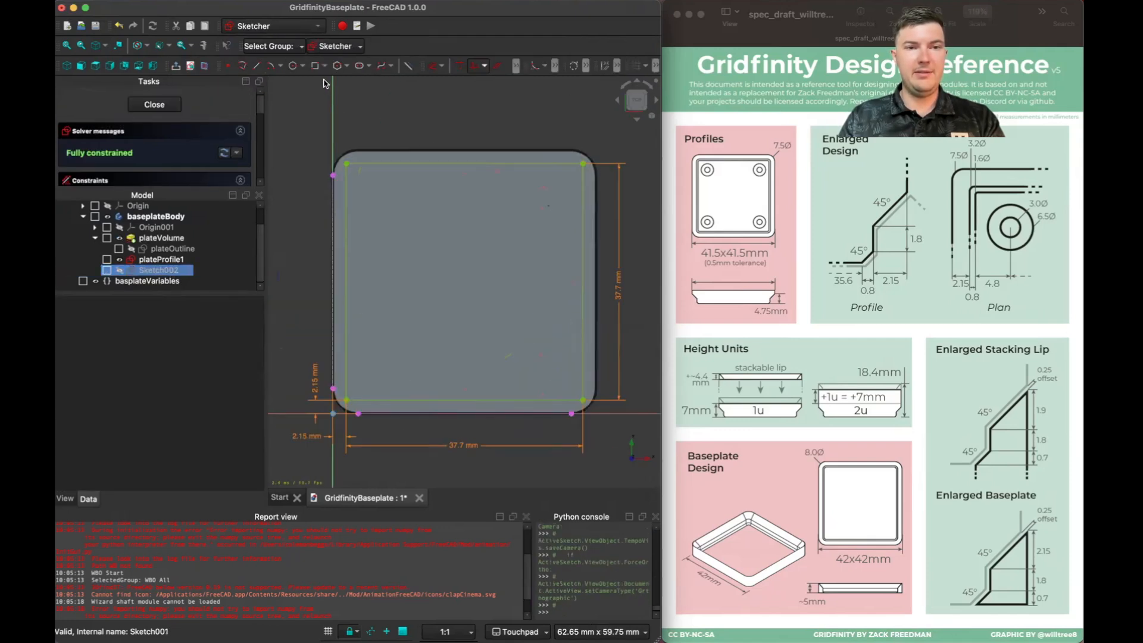
pyautogui.press('g')
pyautogui.press('f')
pyautogui.press('f')
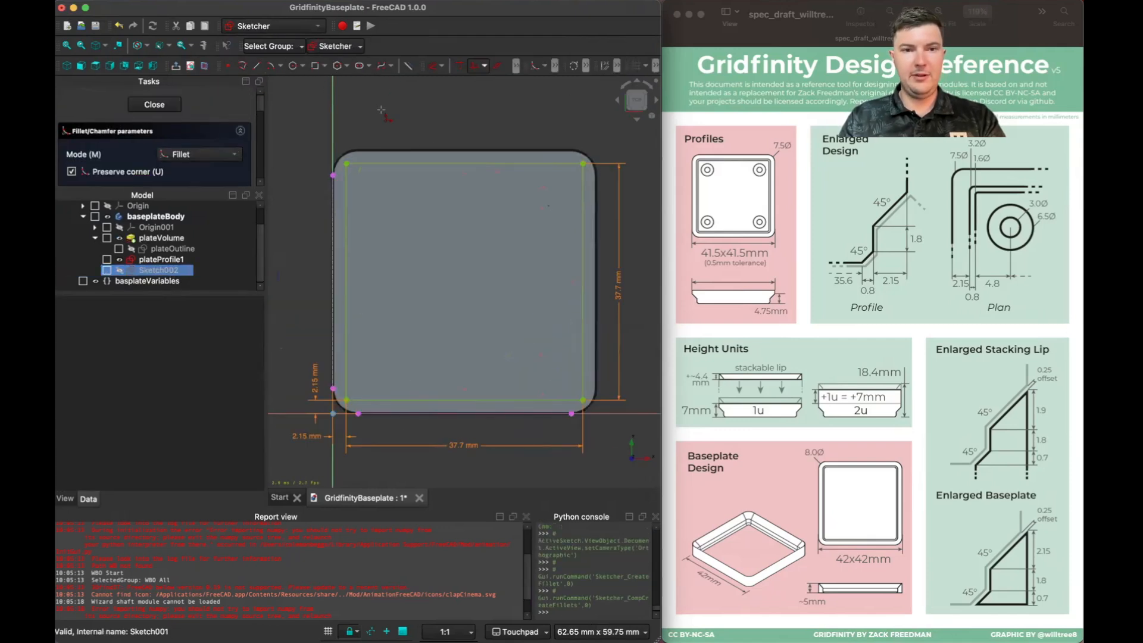
pyautogui.click(349, 185)
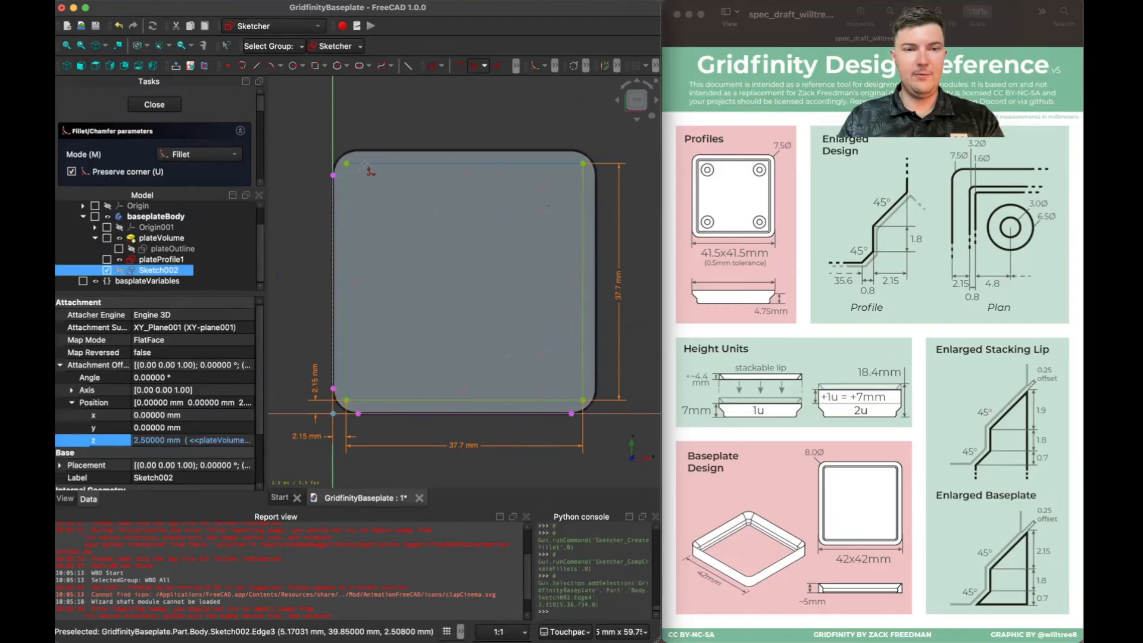
pyautogui.click(365, 165)
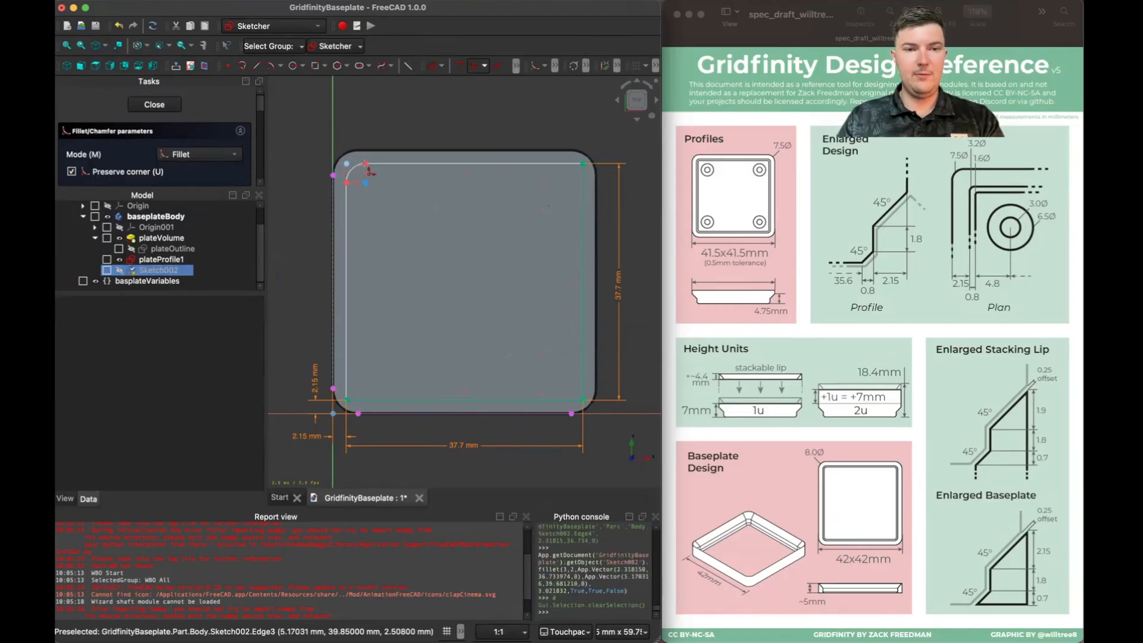
pyautogui.click(563, 165)
pyautogui.click(583, 191)
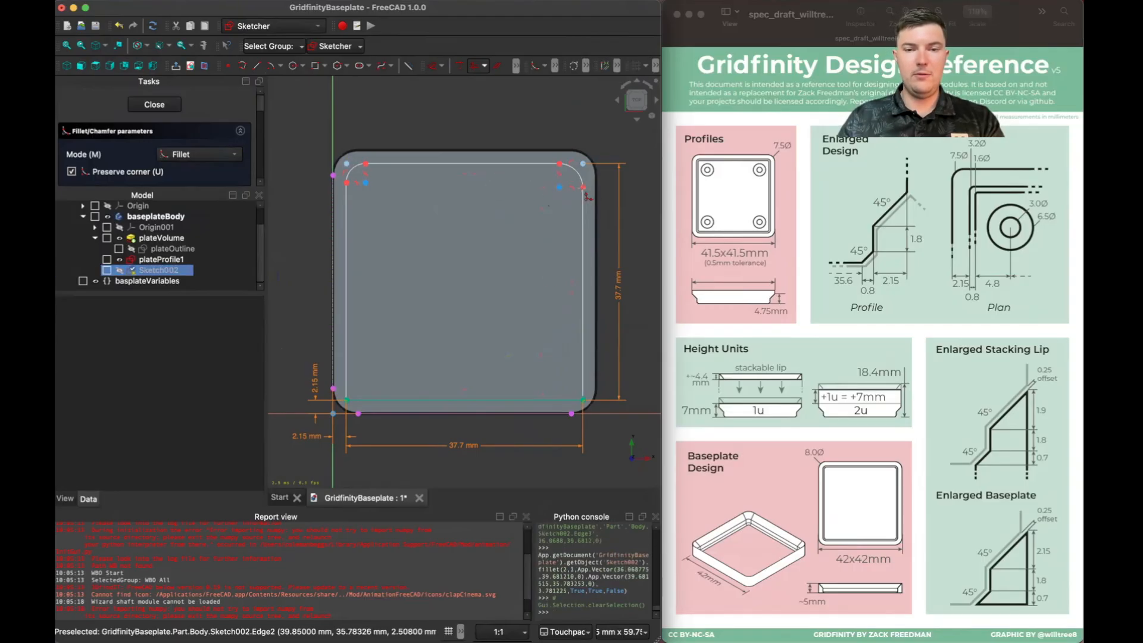
# Step: Fillet the rectangle's two lower corners with radii of about 5 mm
pyautogui.click(583, 362)
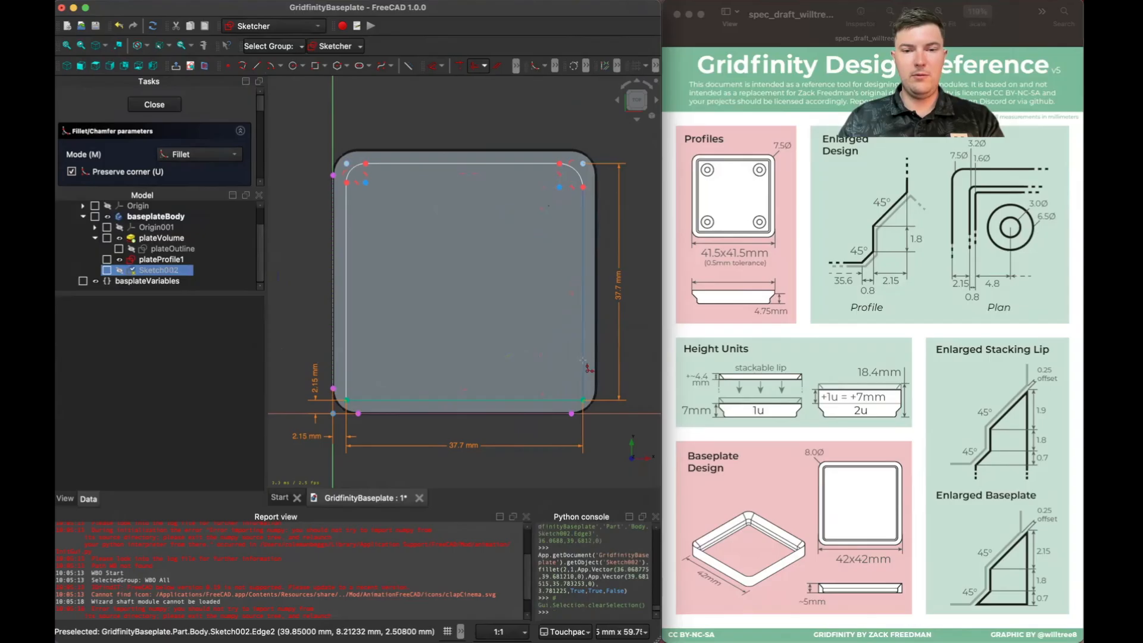
pyautogui.click(553, 400)
pyautogui.click(390, 398)
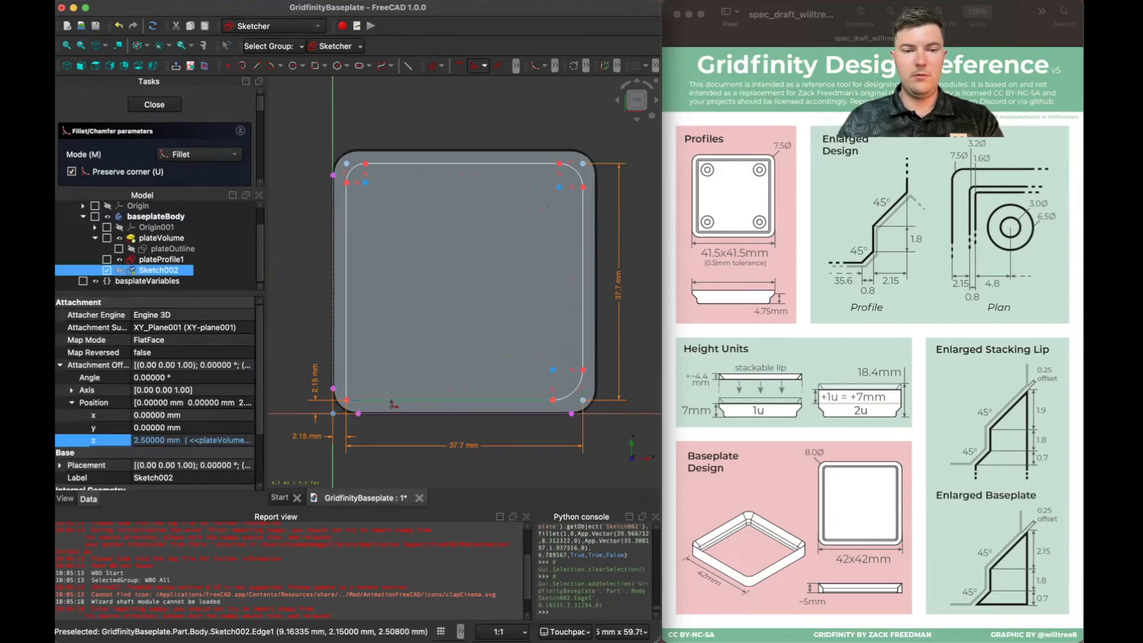
pyautogui.click(347, 375)
# Step: Constrain the four corner fillet arcs to be equal, pairing neighbouring arcs around the rectangle
pyautogui.press('e')
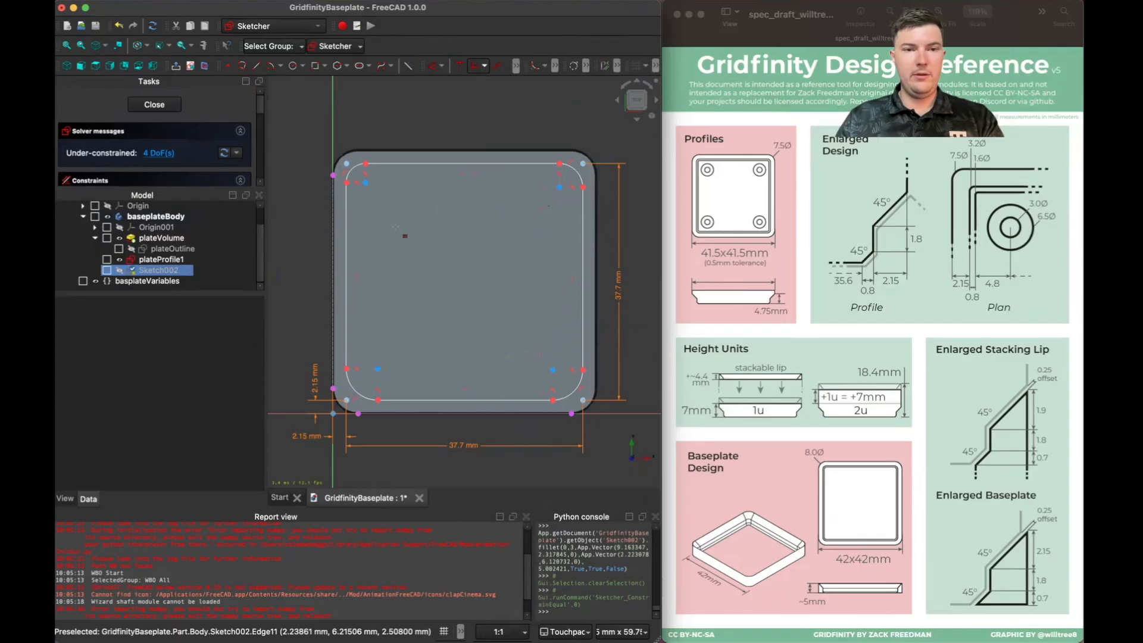
pyautogui.click(354, 168)
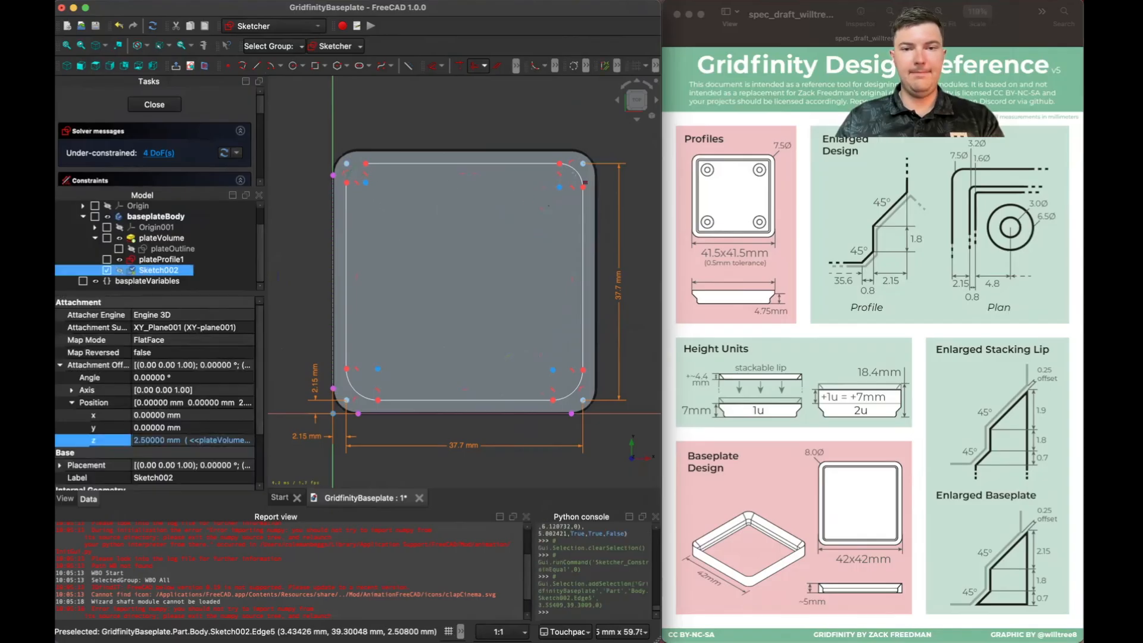
pyautogui.click(579, 176)
pyautogui.click(580, 177)
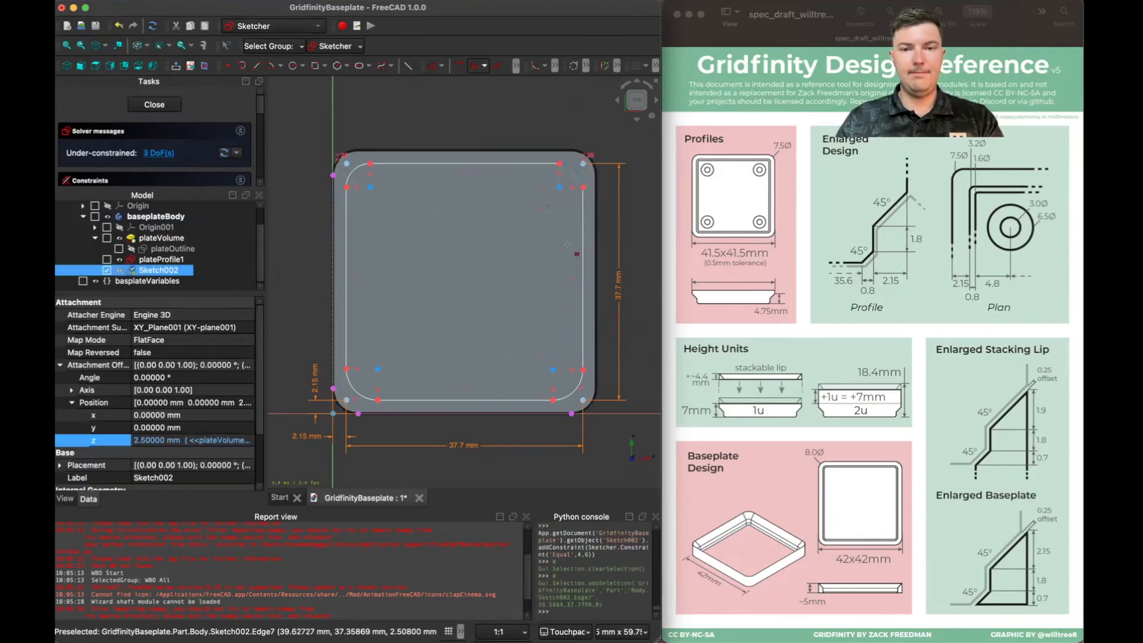
pyautogui.click(568, 395)
pyautogui.click(567, 396)
pyautogui.click(365, 397)
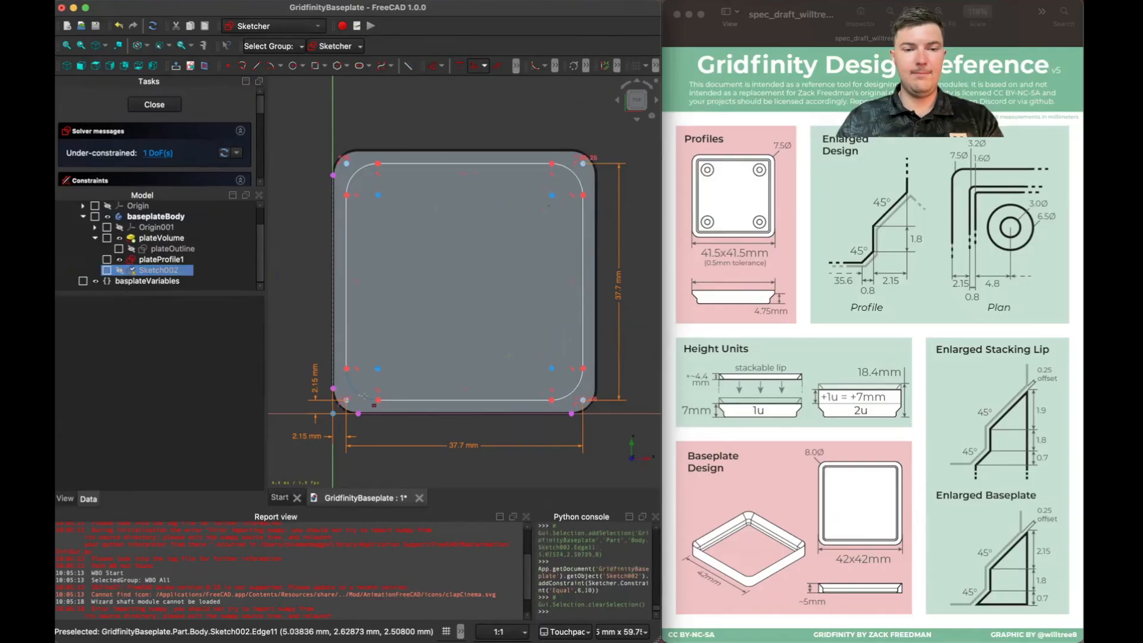
# Step: Add a diameter constraint to the upper-left fillet arc and start its expression with <<basplateVariables>>
pyautogui.press('k')
pyautogui.press('o')
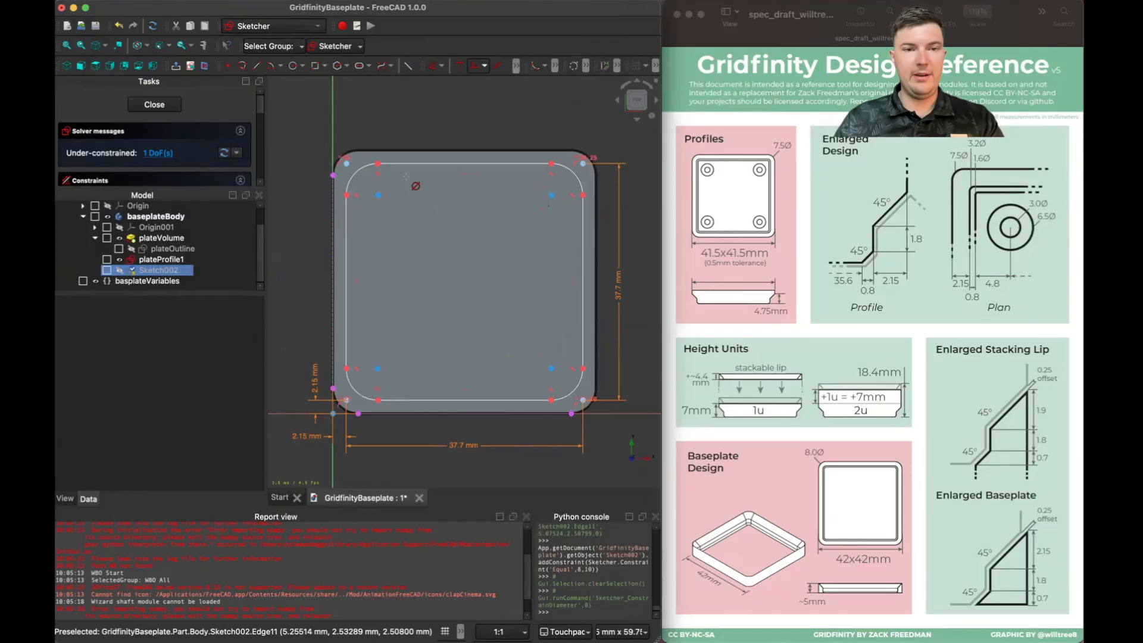
pyautogui.click(359, 168)
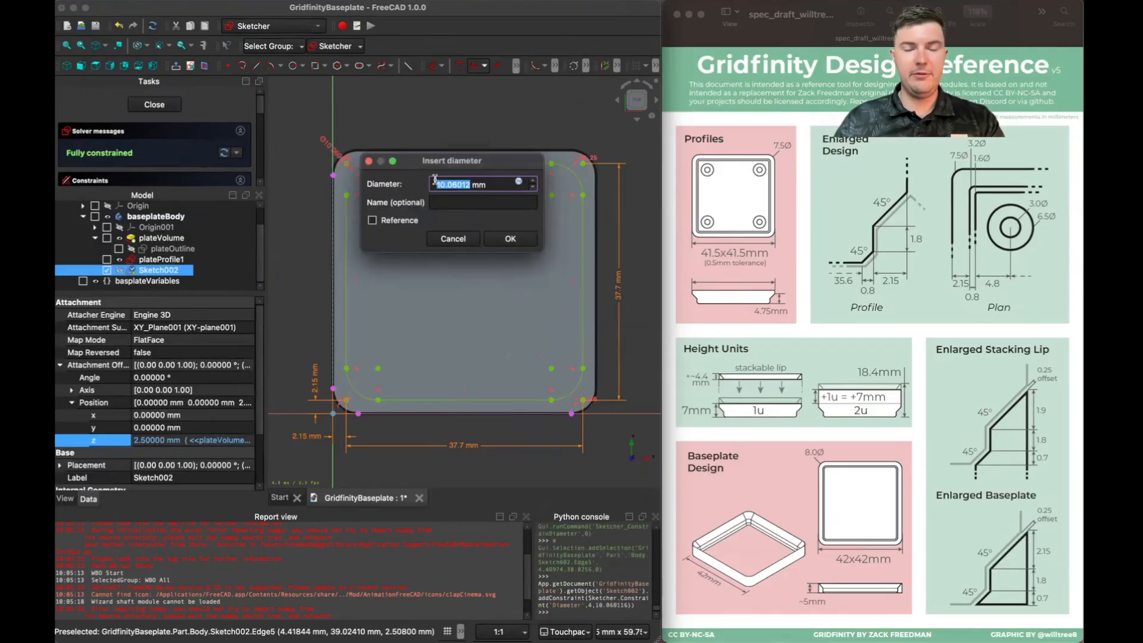
pyautogui.write('=')
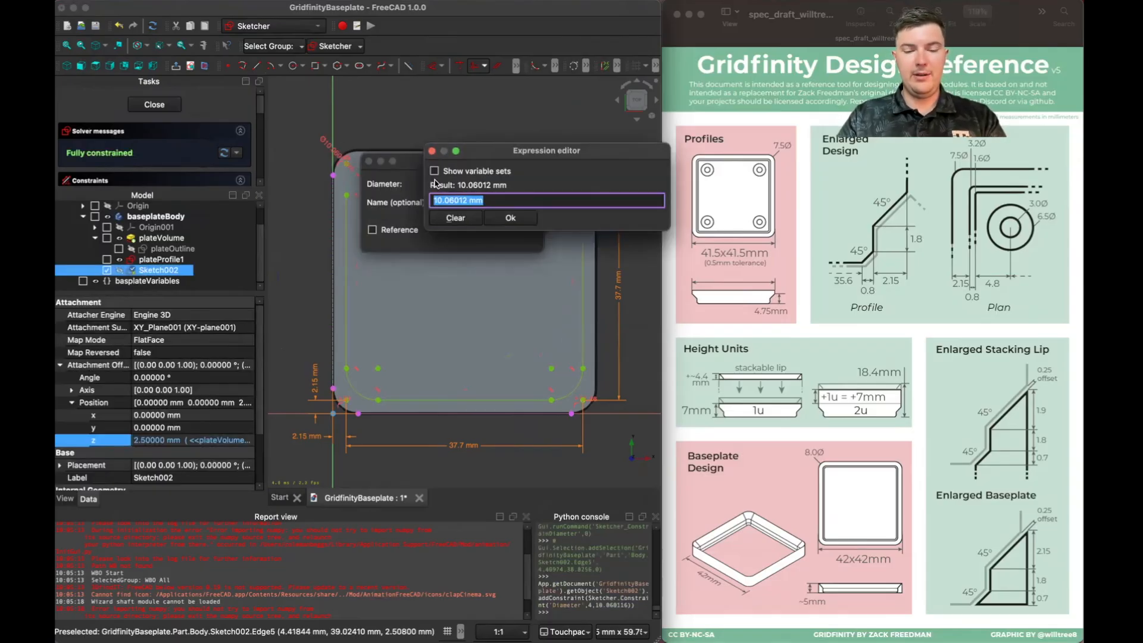
pyautogui.write('bas')
pyautogui.press('Down')
pyautogui.press('Down')
pyautogui.press('Down')
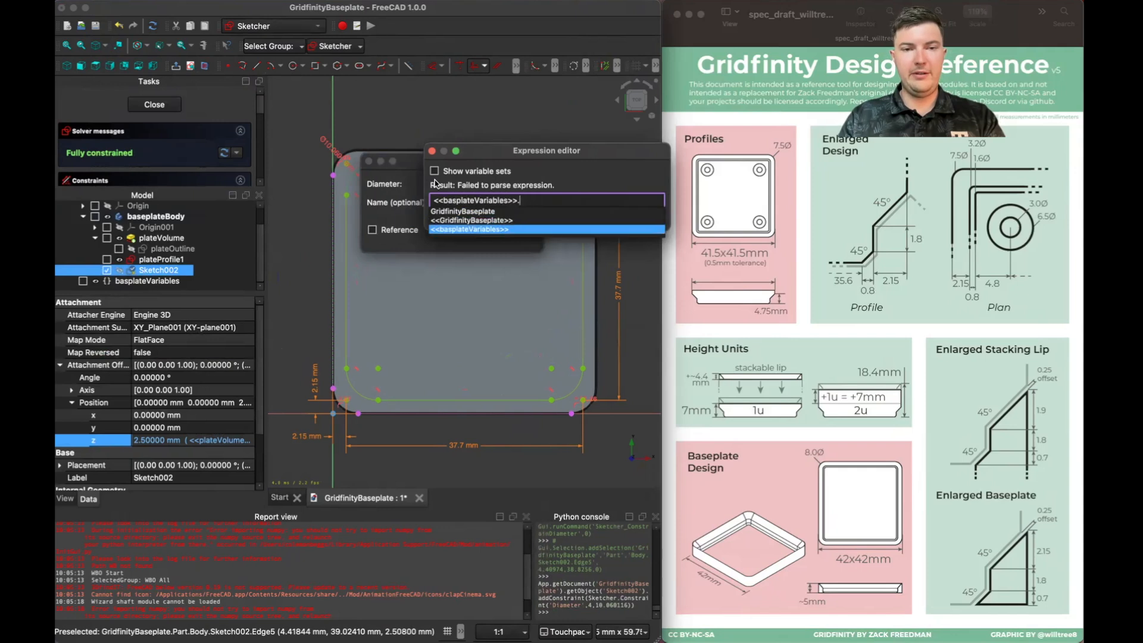
pyautogui.press('Return')
pyautogui.write('.')
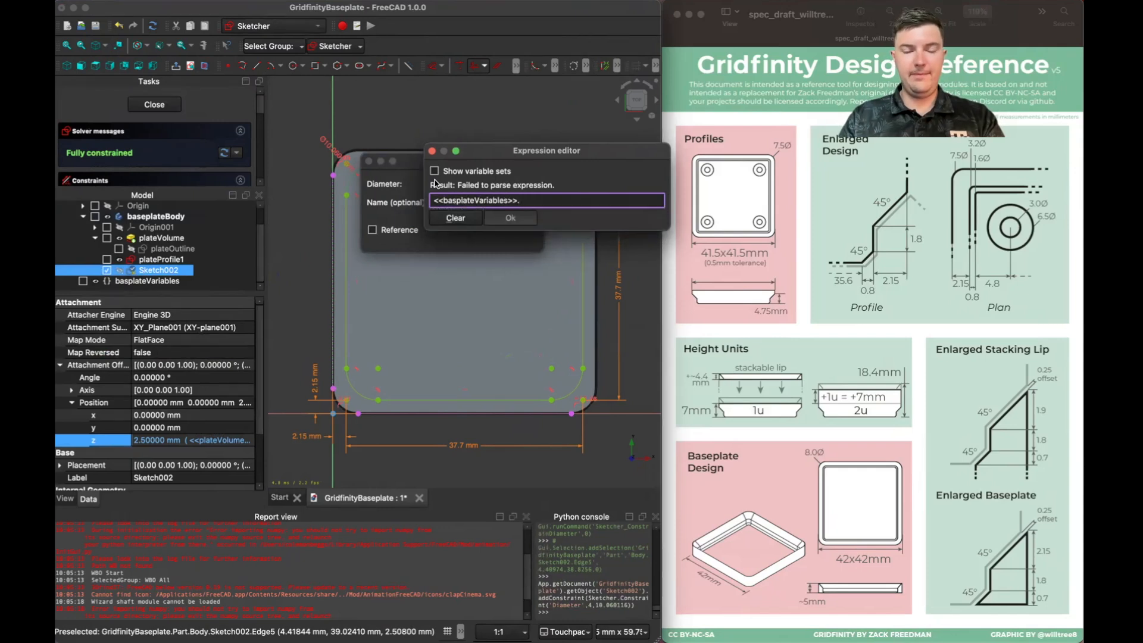
# Step: Complete the diameter expression with filletDiameter2 and apply it to the fillet arc
pyautogui.write('fil')
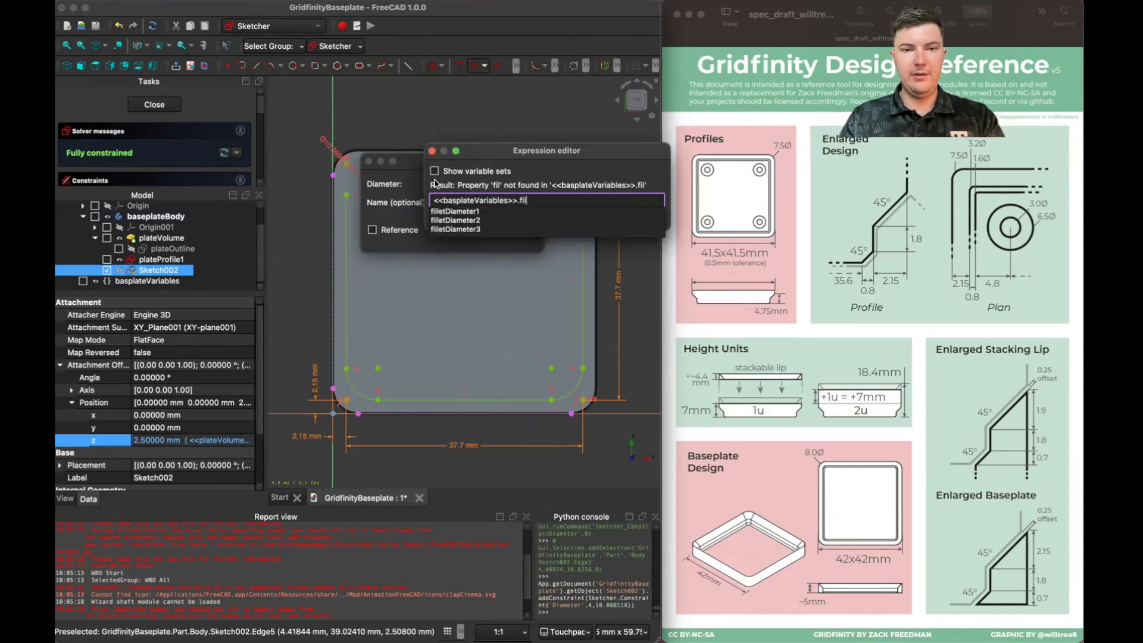
pyautogui.press('Down')
pyautogui.press('Down')
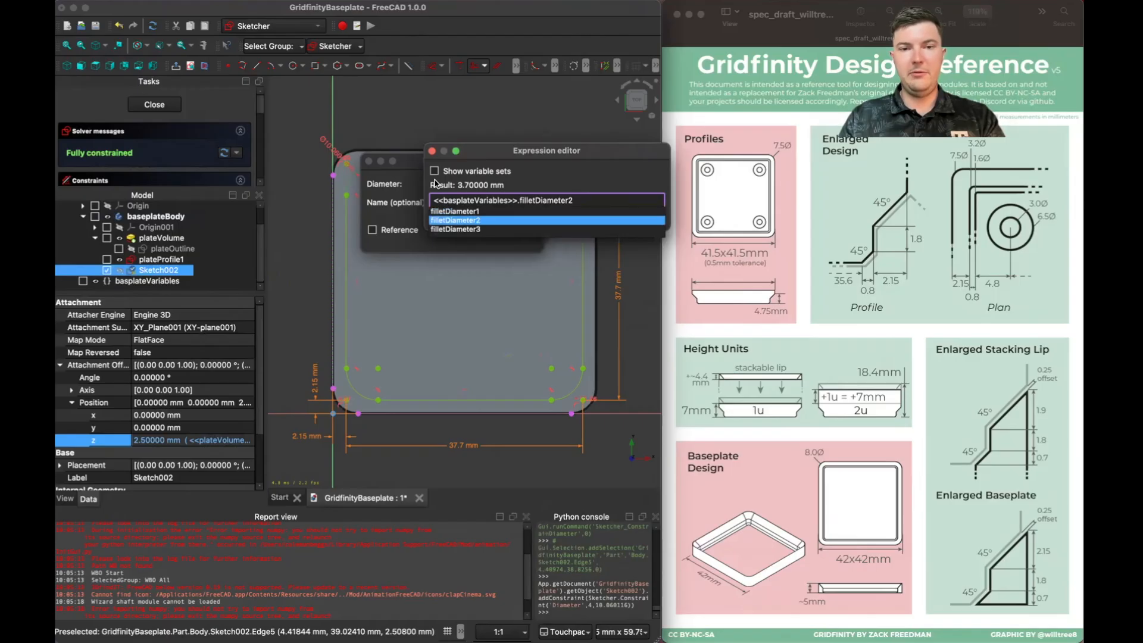
pyautogui.press('Return')
pyautogui.press('Return')
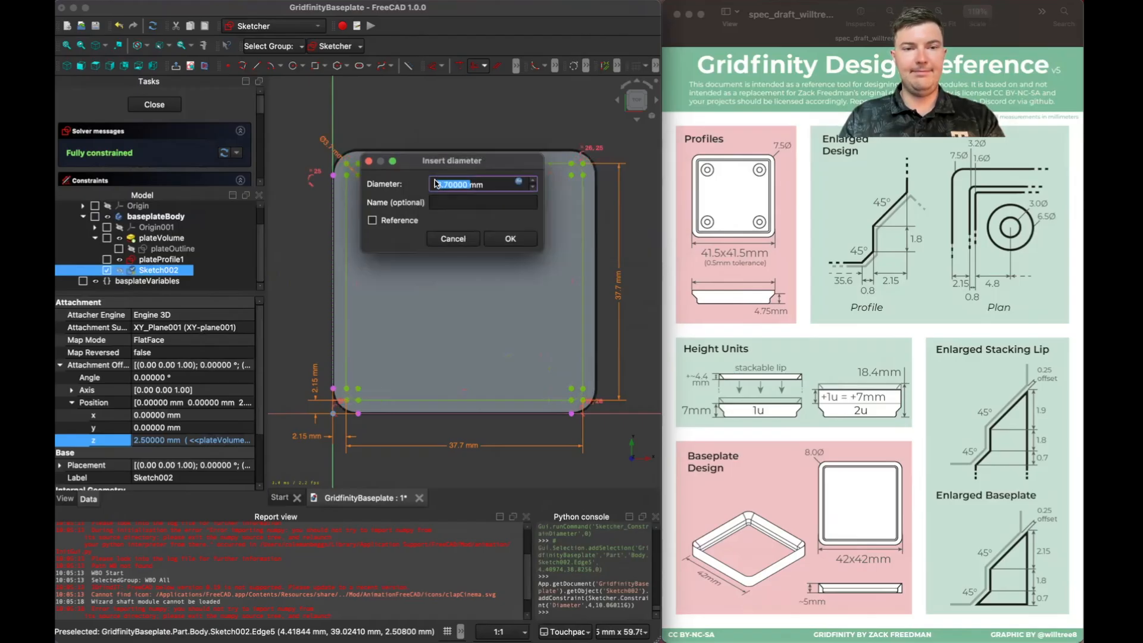
pyautogui.click(510, 238)
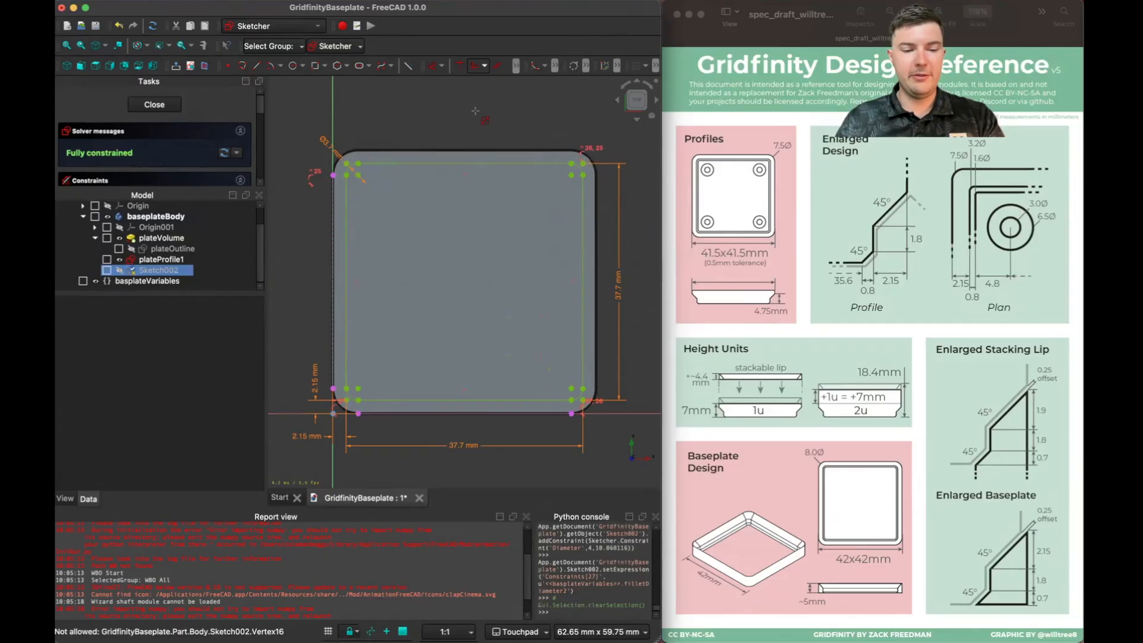
# Step: Move the fillet diameter label farther outside the upper-left corner, then finish editing the sketch in isometric view
pyautogui.press('Escape')
pyautogui.moveTo(325, 144); pyautogui.dragTo(300, 129)
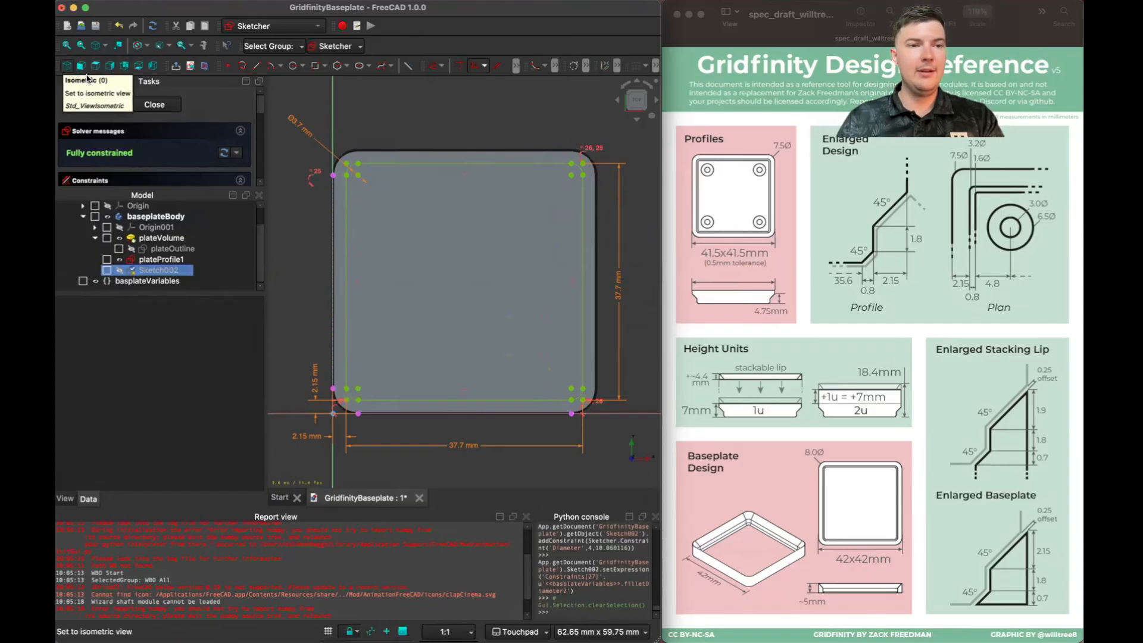
pyautogui.click(154, 105)
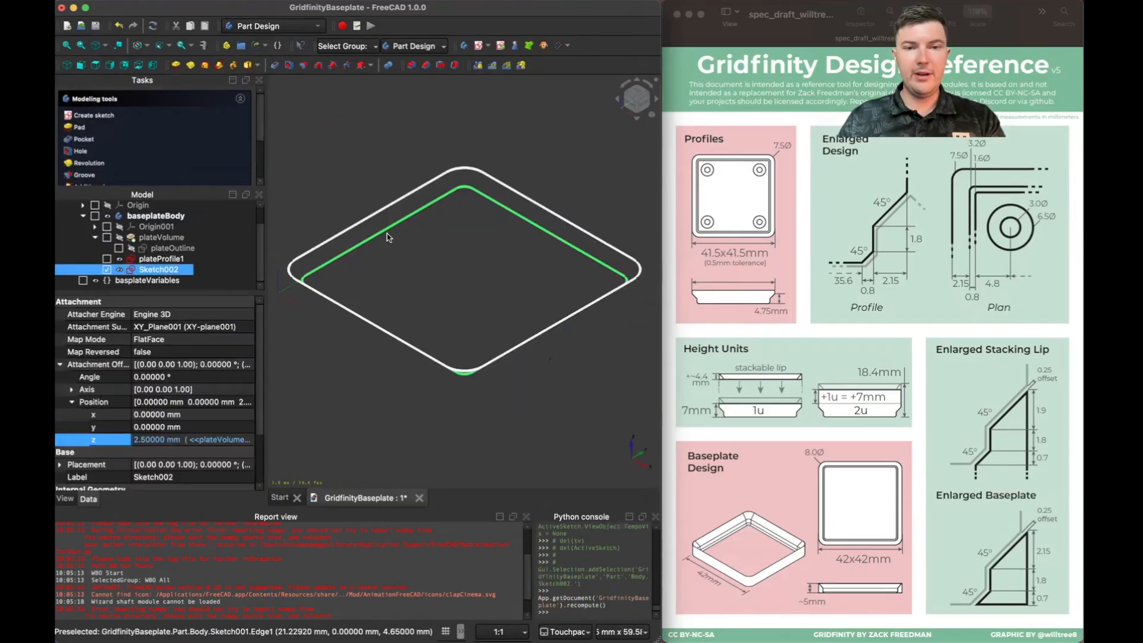
pyautogui.click(324, 395)
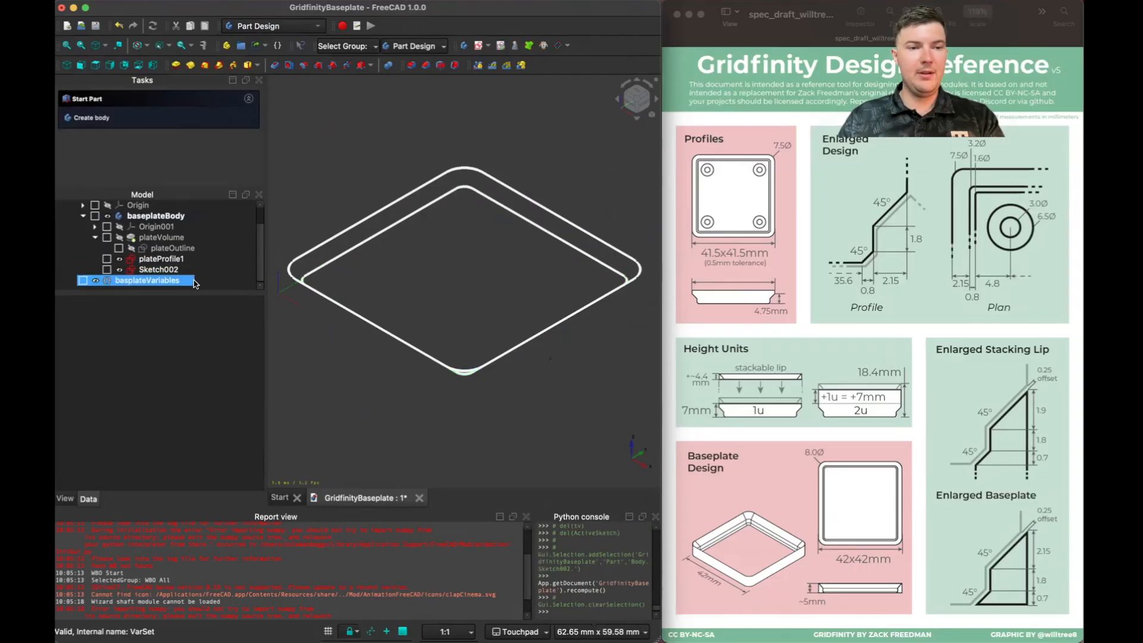
# Step: Rename the finished sketch Sketch002 as plateProfile2
pyautogui.click(174, 271)
pyautogui.click(174, 272)
pyautogui.write('plateProfile2')
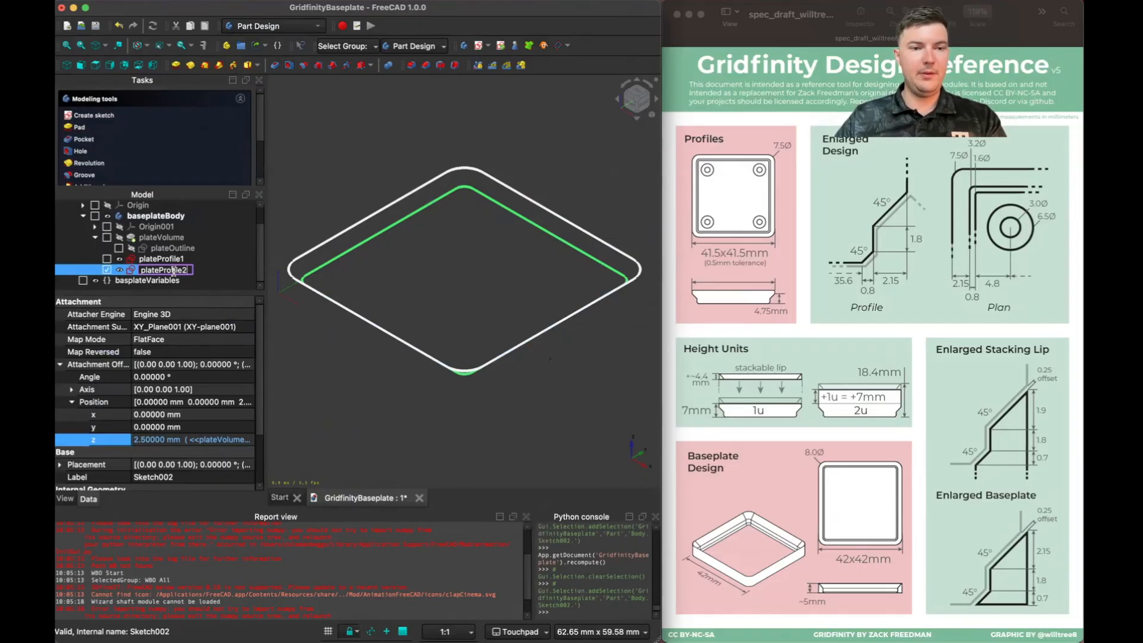
pyautogui.press('Return')
pyautogui.click(334, 362)
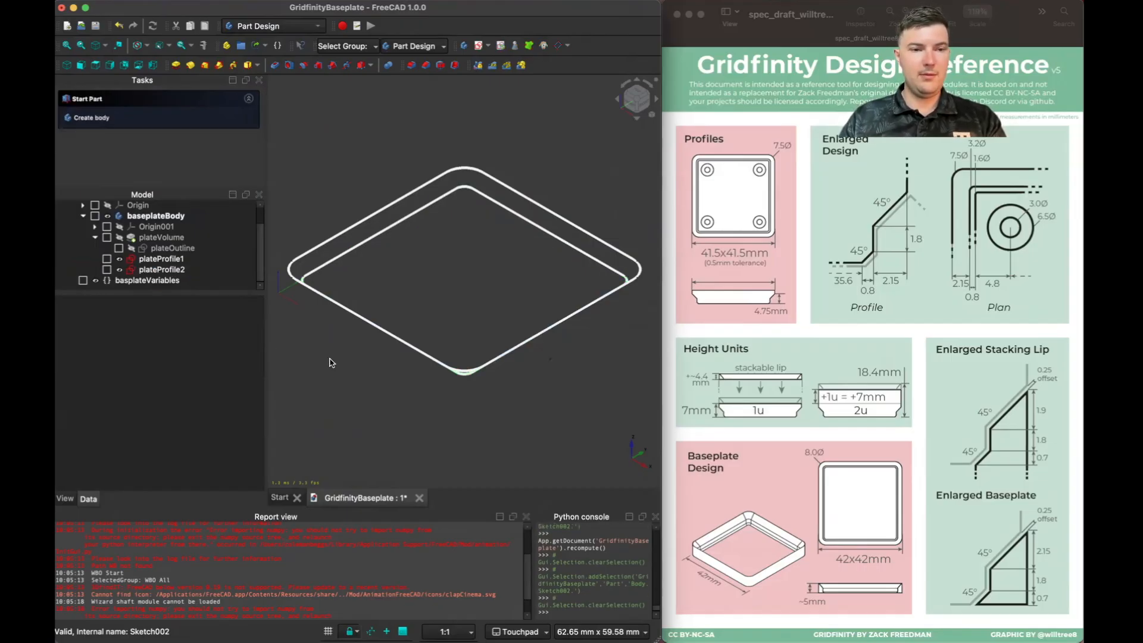
# Step: Create a new sketch in baseplateBody on the XY base plane
pyautogui.click(153, 216)
pyautogui.click(93, 118)
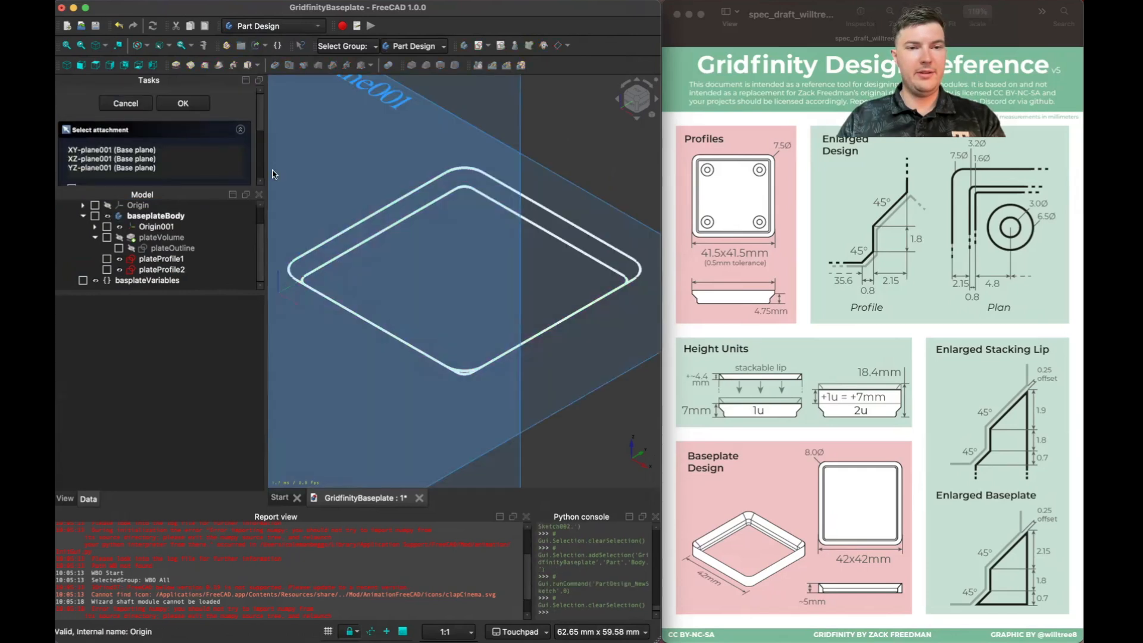
pyautogui.click(89, 150)
pyautogui.click(173, 104)
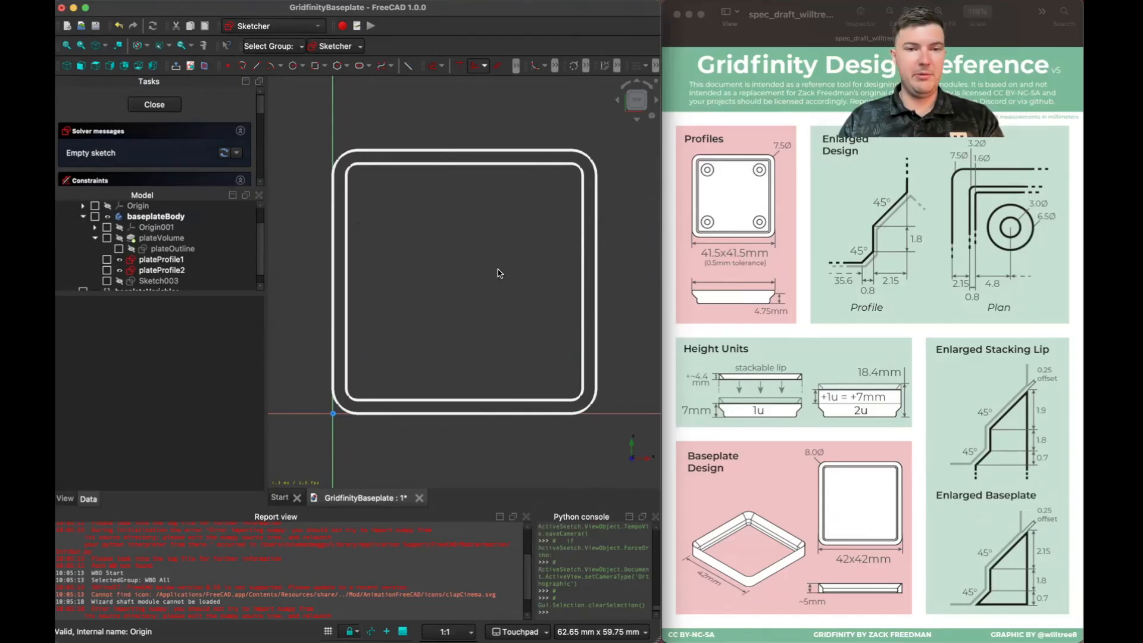
# Step: Carbon copy the plateProfile2 geometry and constraints into the new sketch
pyautogui.click(176, 249)
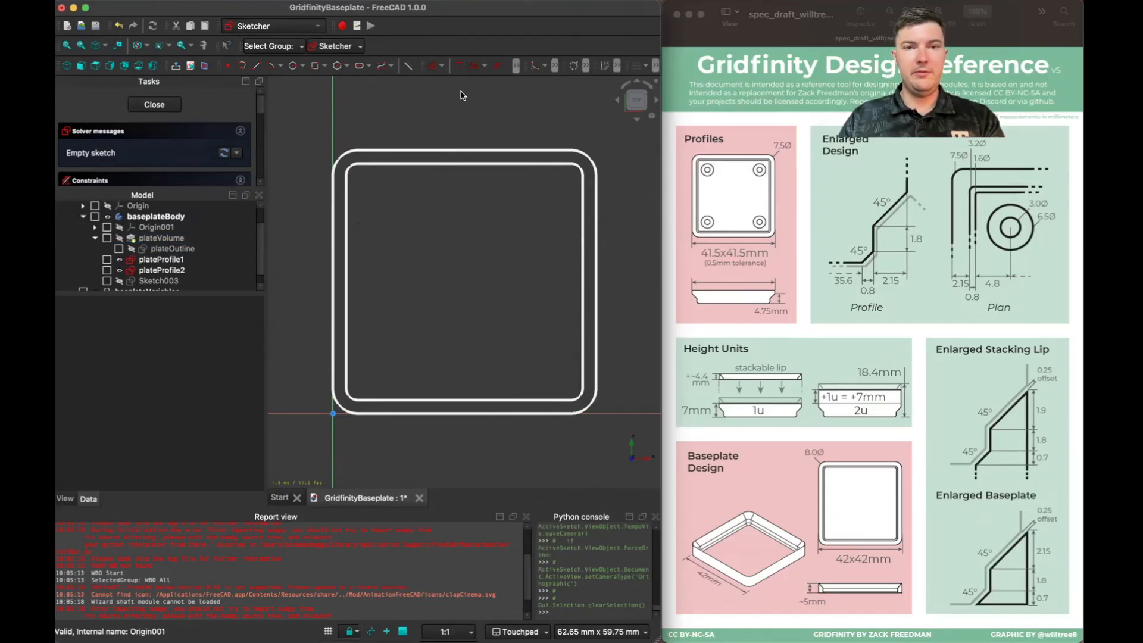
pyautogui.click(585, 66)
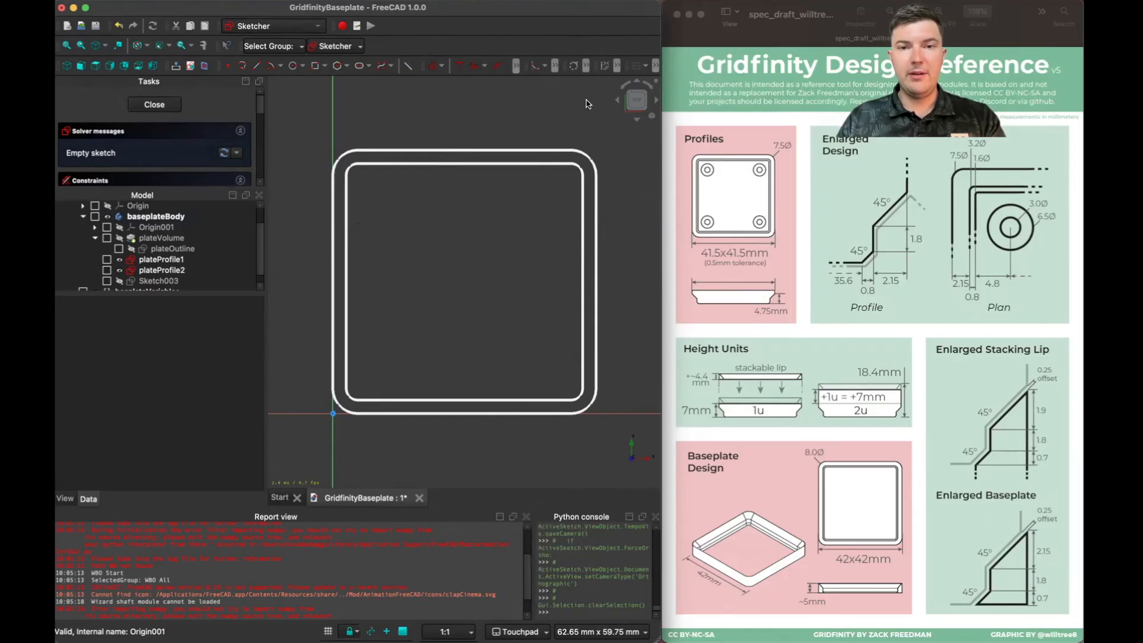
pyautogui.click(556, 68)
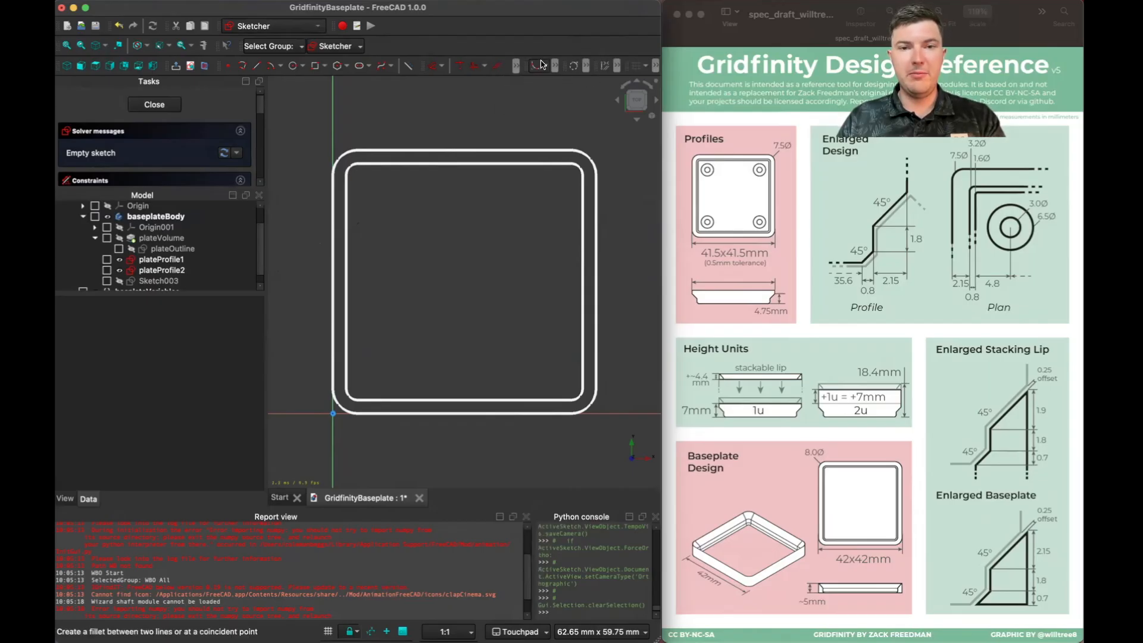
pyautogui.click(555, 65)
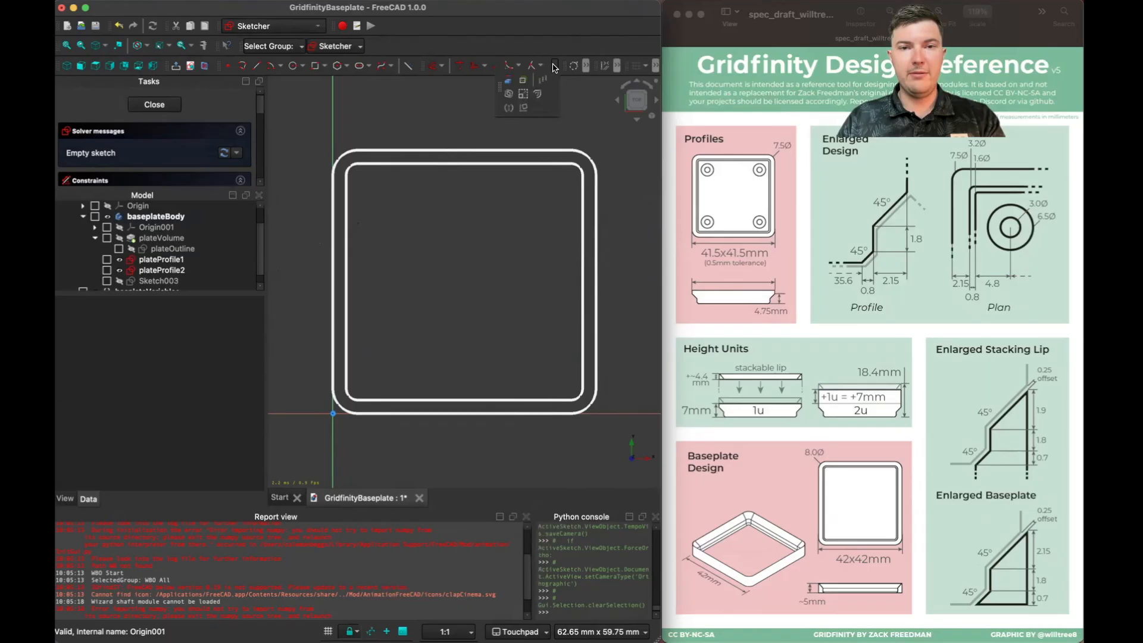
pyautogui.click(523, 83)
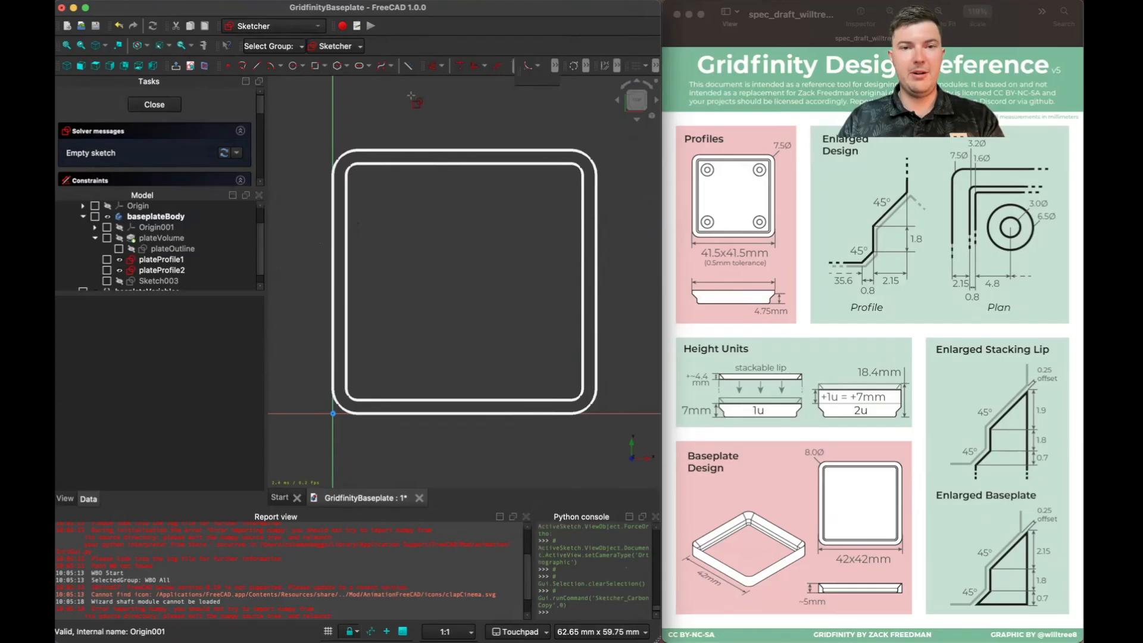
pyautogui.click(145, 271)
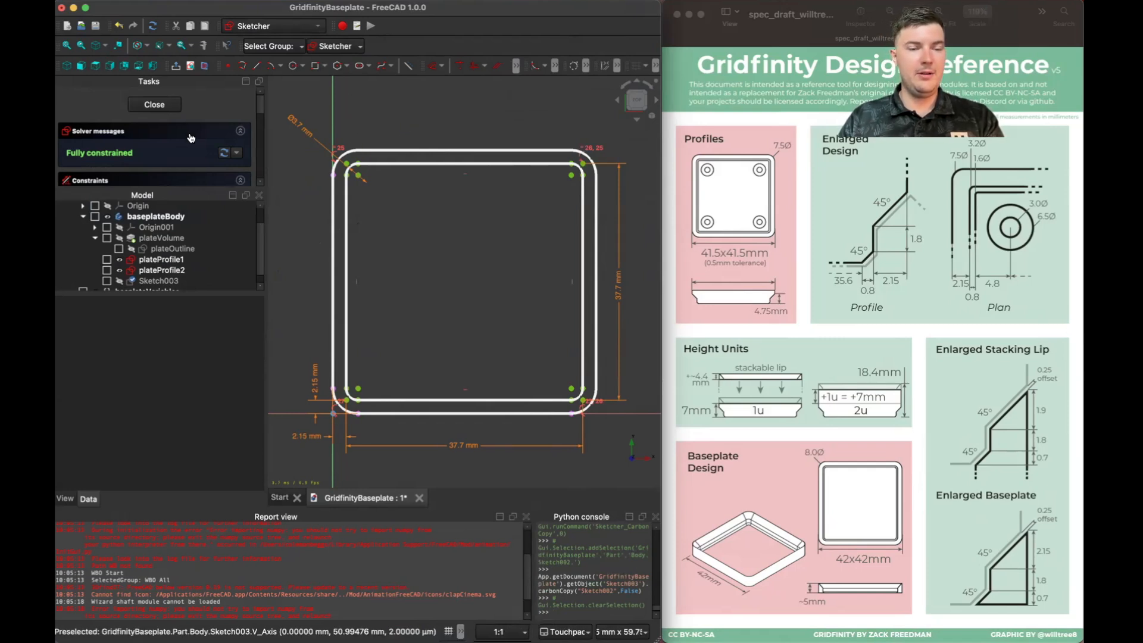
# Step: Open the expression for Sketch003's attachment offset Z position and start it with <<plateProfile2>>
pyautogui.click(178, 217)
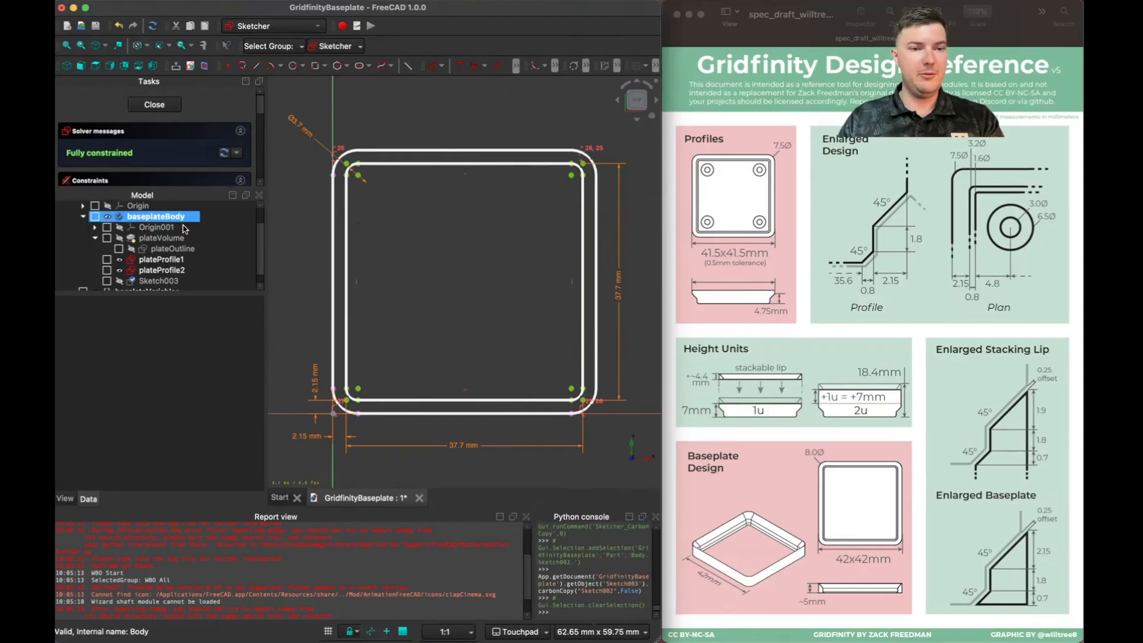
pyautogui.click(160, 281)
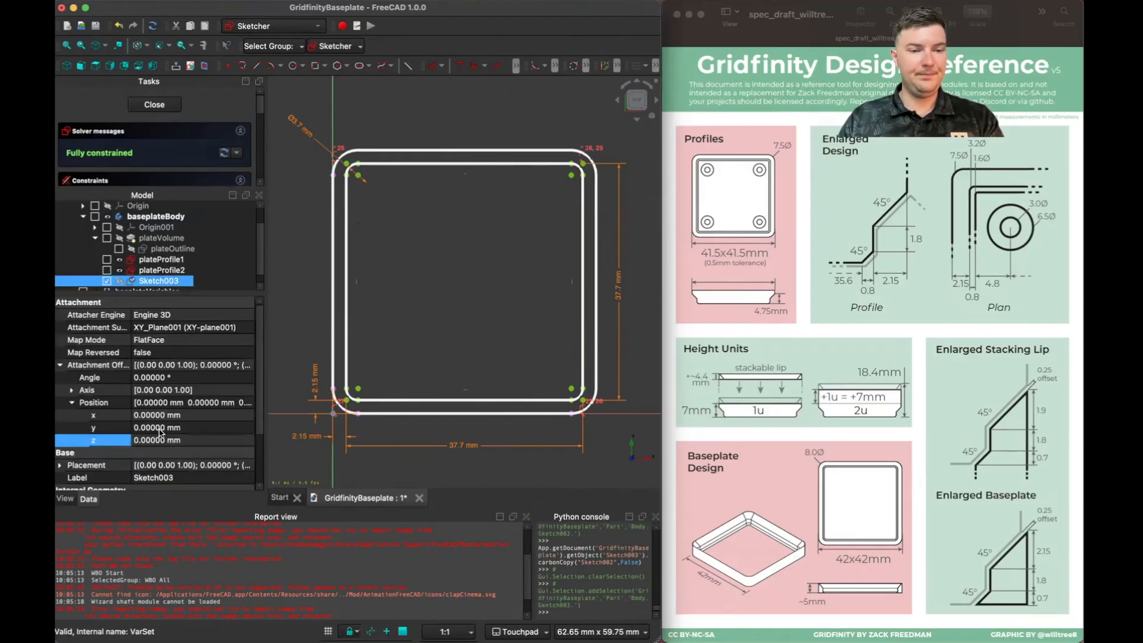
pyautogui.click(156, 441)
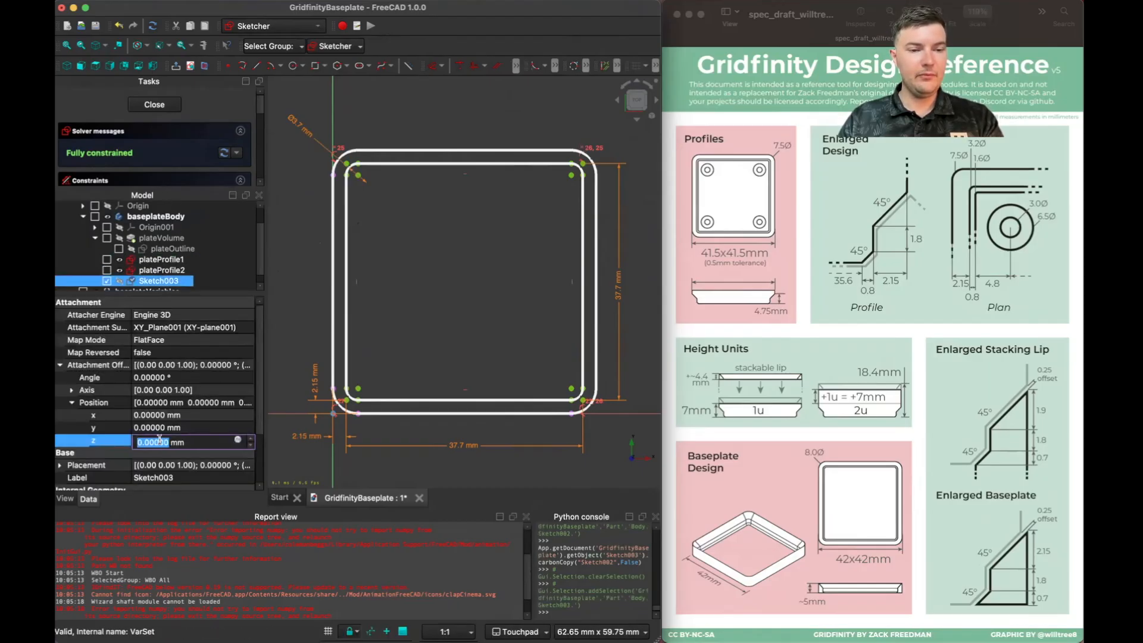
pyautogui.click(238, 441)
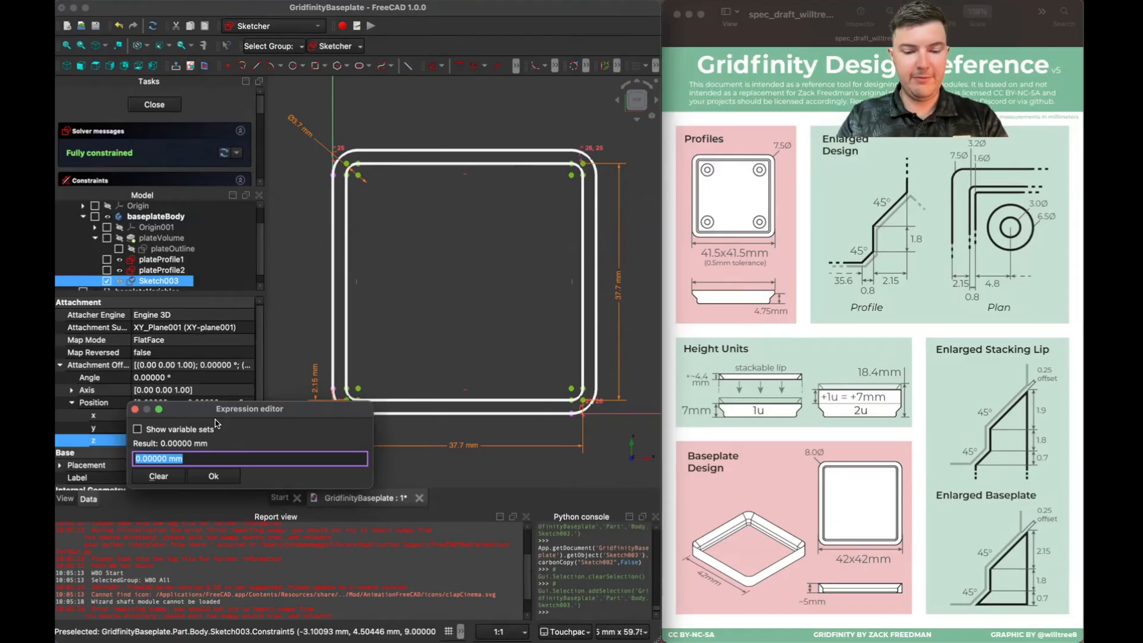
pyautogui.write('pla')
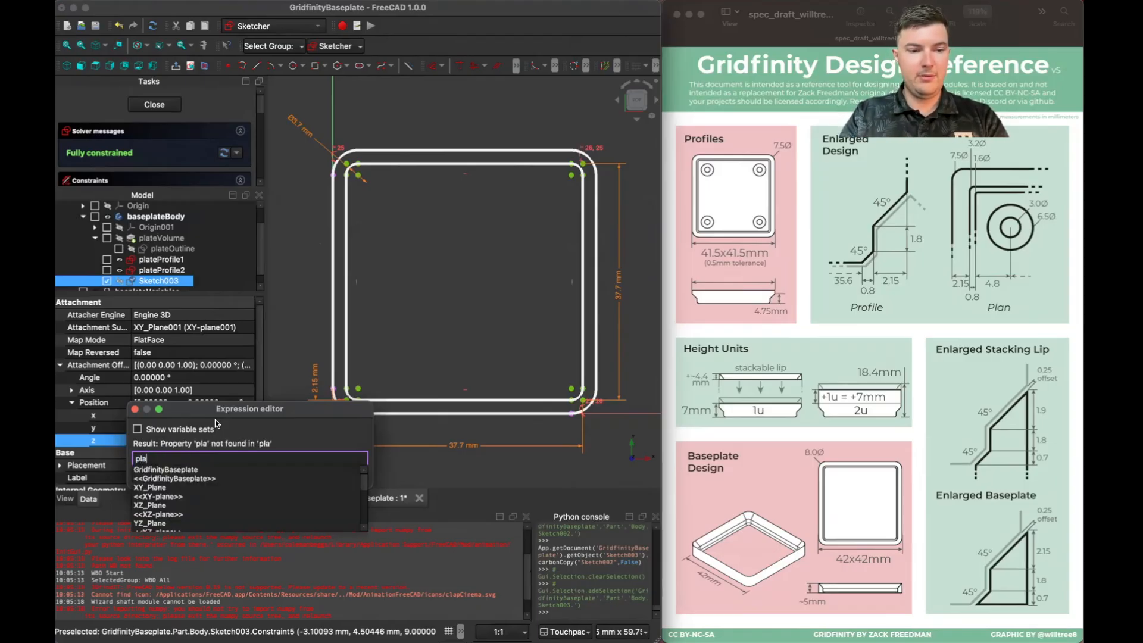
pyautogui.write('teo\\')
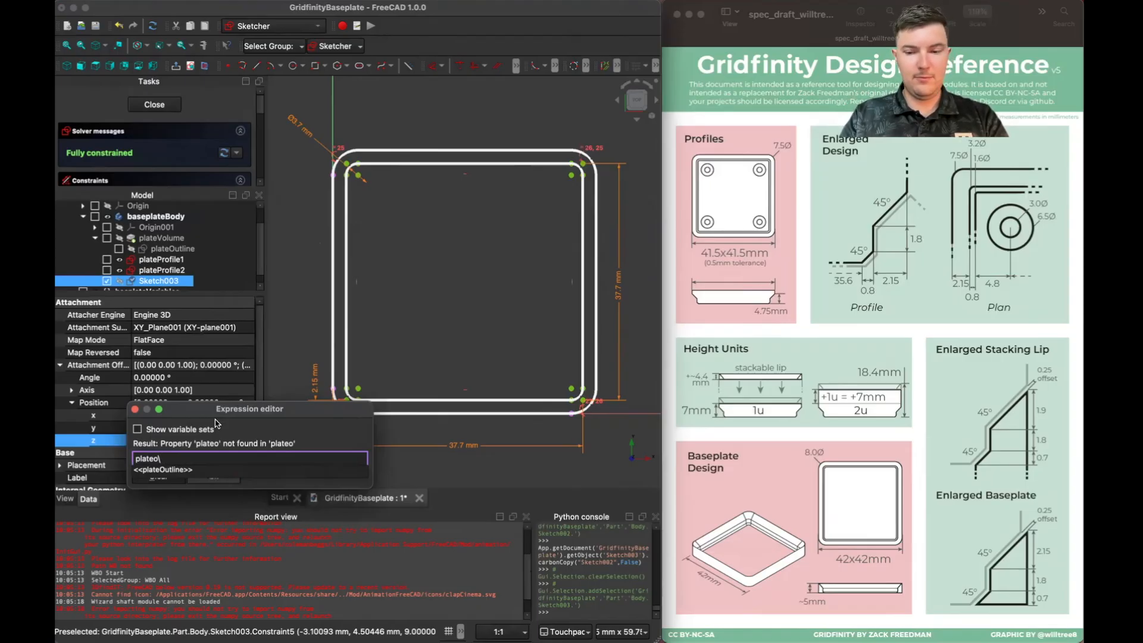
pyautogui.press('BackSpace')
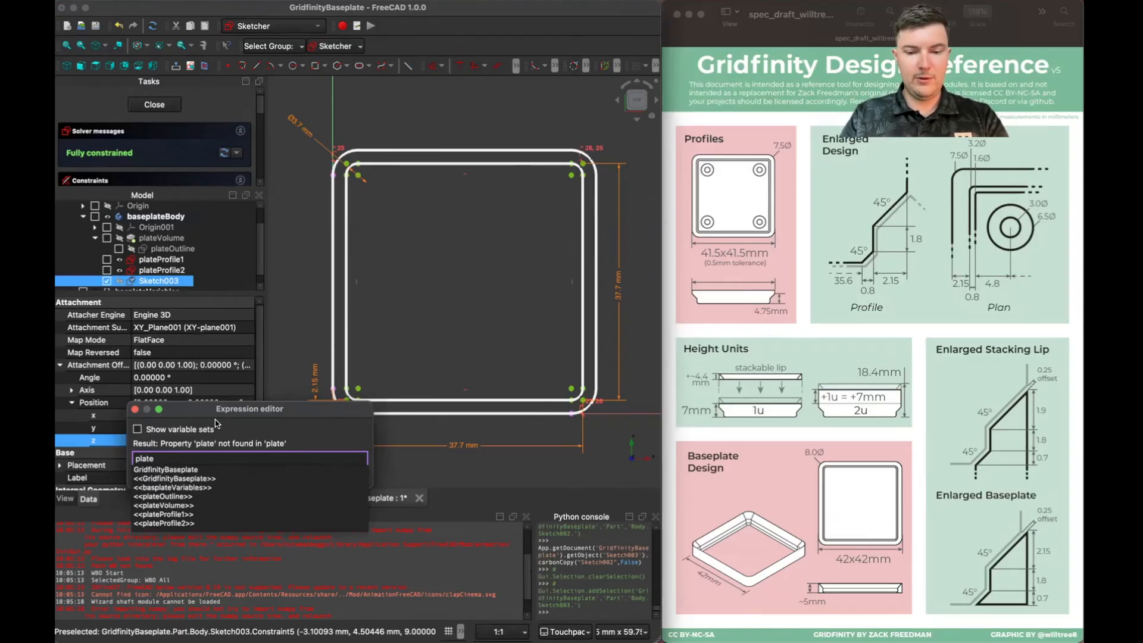
pyautogui.write('r')
pyautogui.press('Down')
pyautogui.press('Down')
pyautogui.write('.')
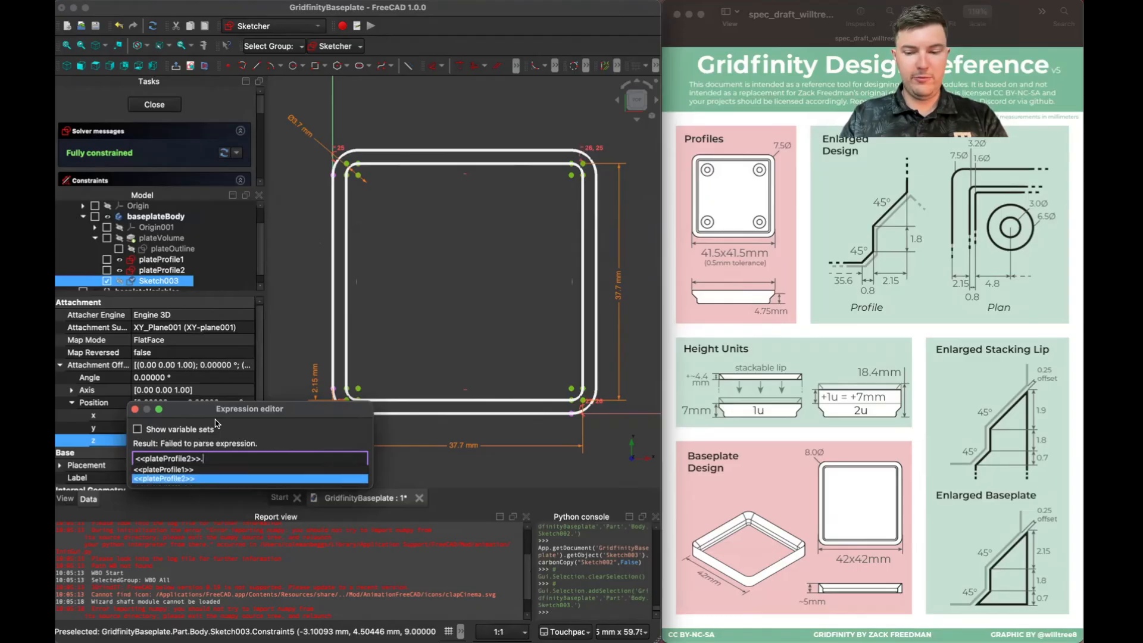
pyautogui.press('Return')
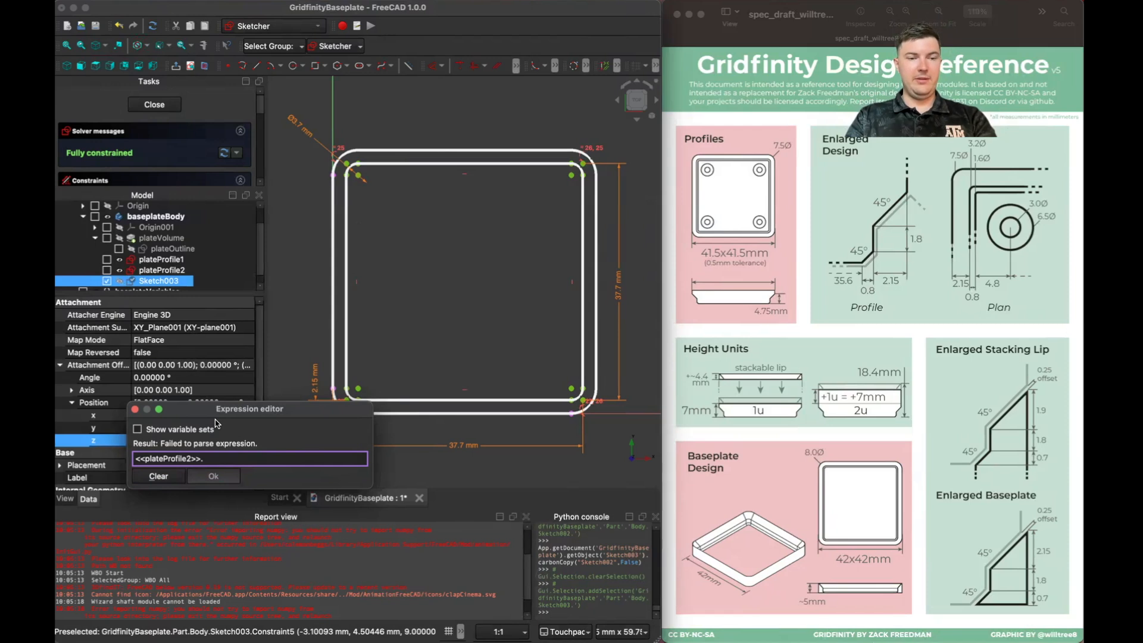
pyautogui.write('att')
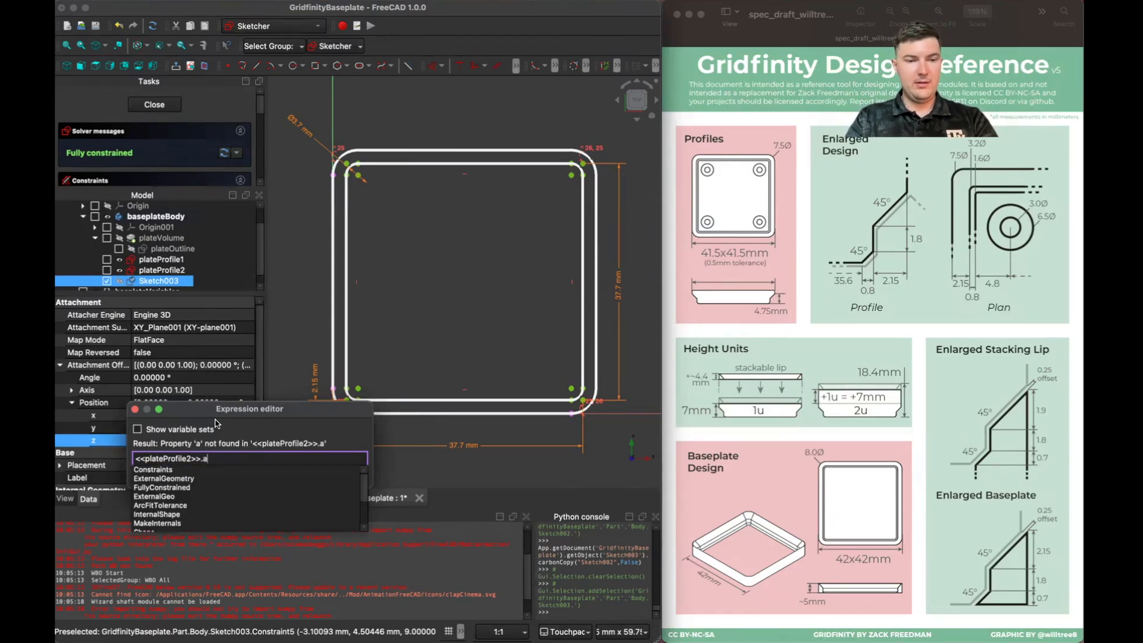
pyautogui.press('BackSpace')
pyautogui.press('BackSpace')
pyautogui.press('BackSpace')
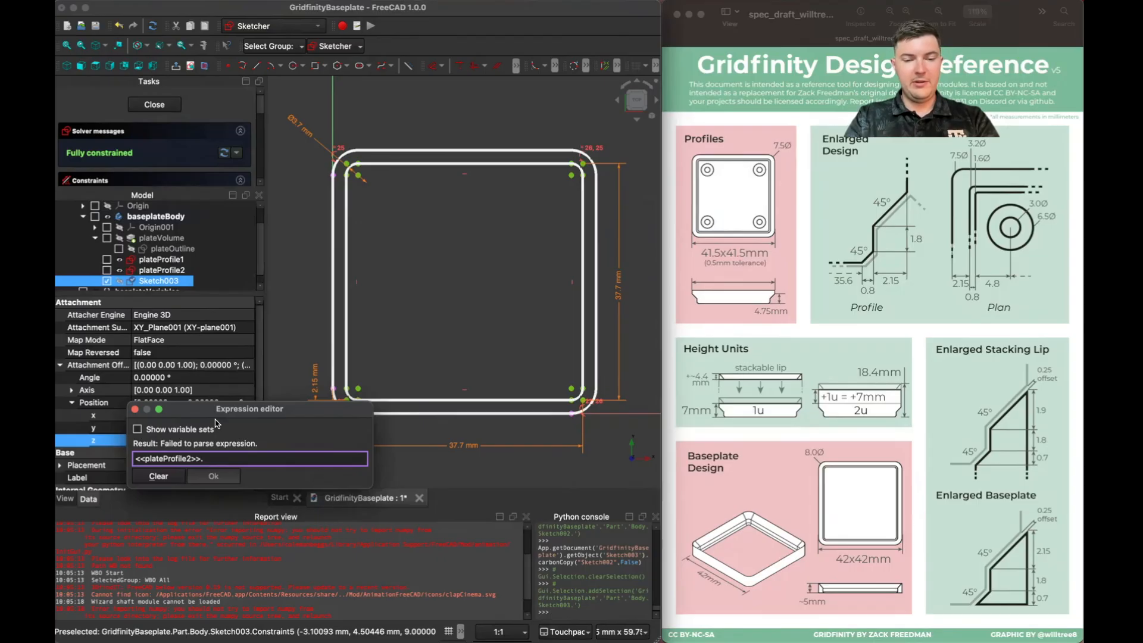
pyautogui.write('bas')
pyautogui.press('BackSpace')
pyautogui.press('BackSpace')
pyautogui.press('BackSpace')
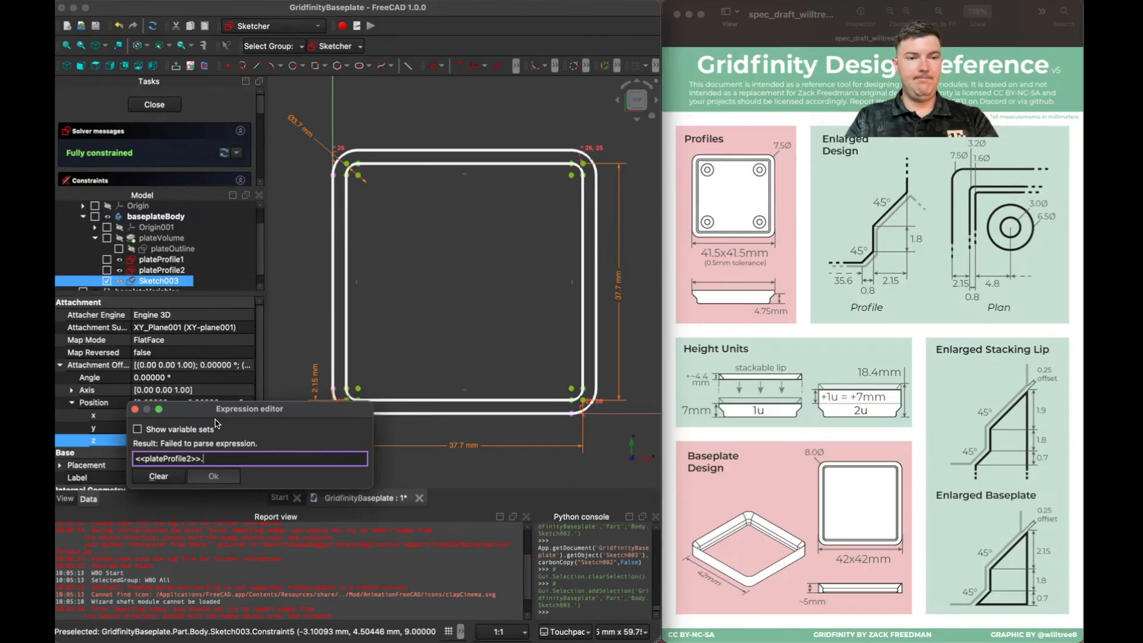
# Step: Extend the Z offset expression with the Placement property of plateProfile2
pyautogui.scroll(-3, 113, 360)
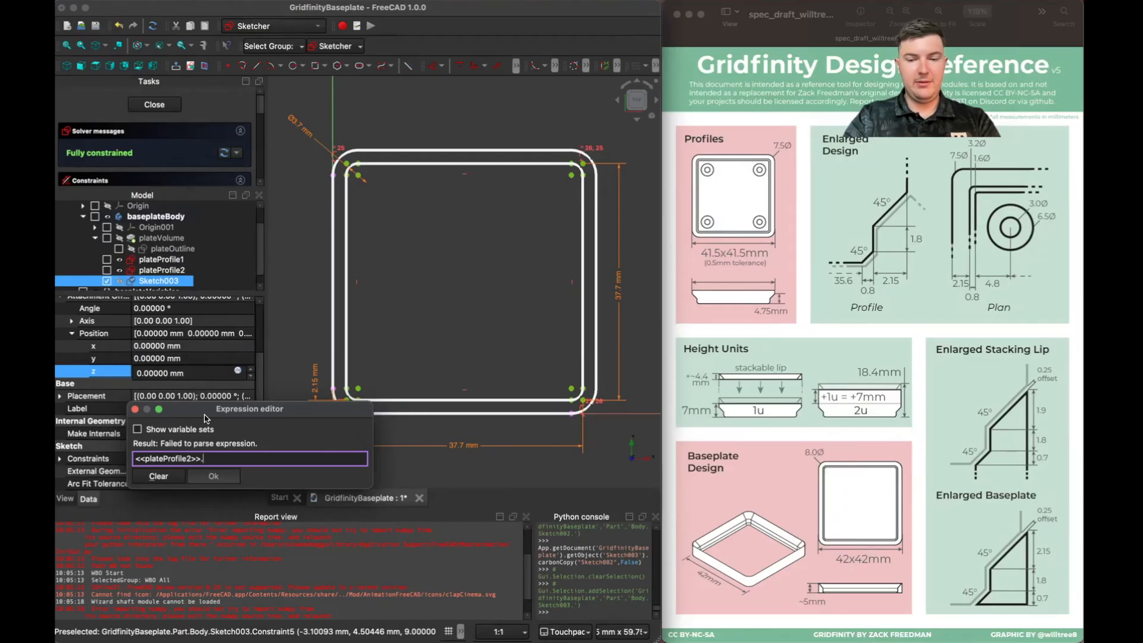
pyautogui.write('pl')
pyautogui.press('Return')
pyautogui.write('.')
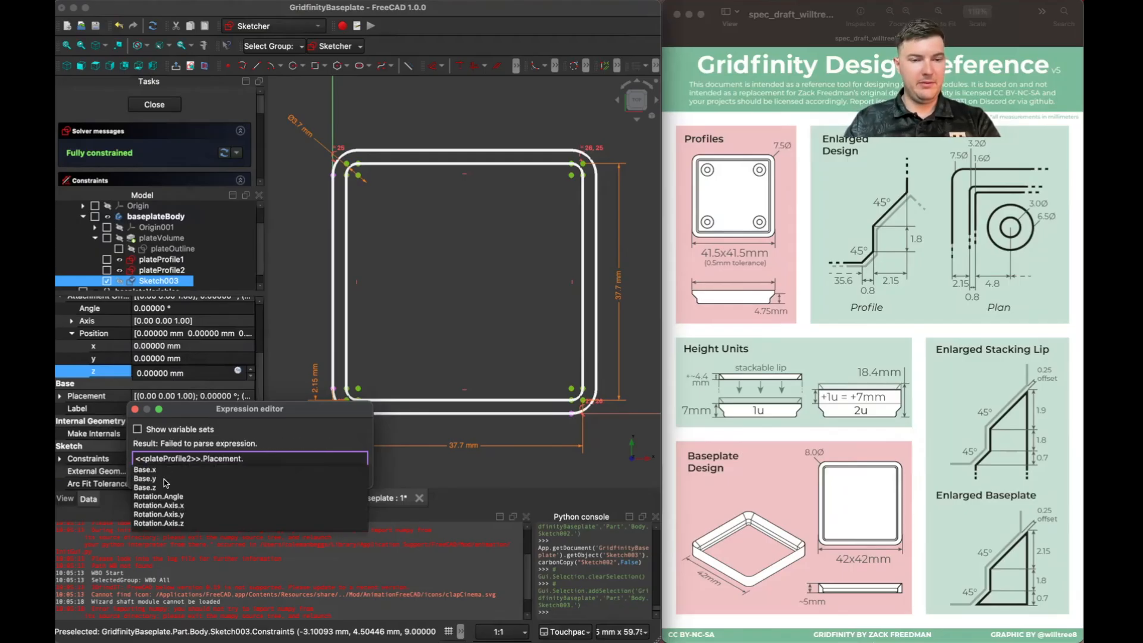
pyautogui.click(154, 495)
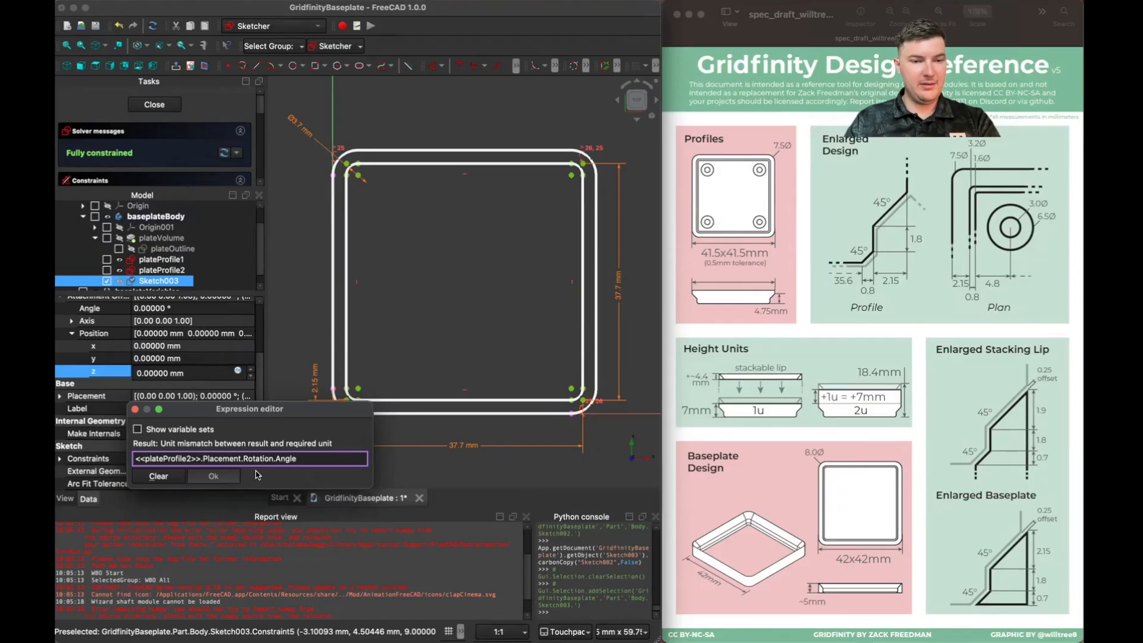
pyautogui.press('BackSpace')
pyautogui.press('BackSpace')
pyautogui.press('BackSpace')
pyautogui.press('BackSpace')
pyautogui.press('BackSpace')
pyautogui.press('BackSpace')
pyautogui.press('BackSpace')
pyautogui.press('BackSpace')
pyautogui.press('BackSpace')
pyautogui.press('BackSpace')
pyautogui.press('BackSpace')
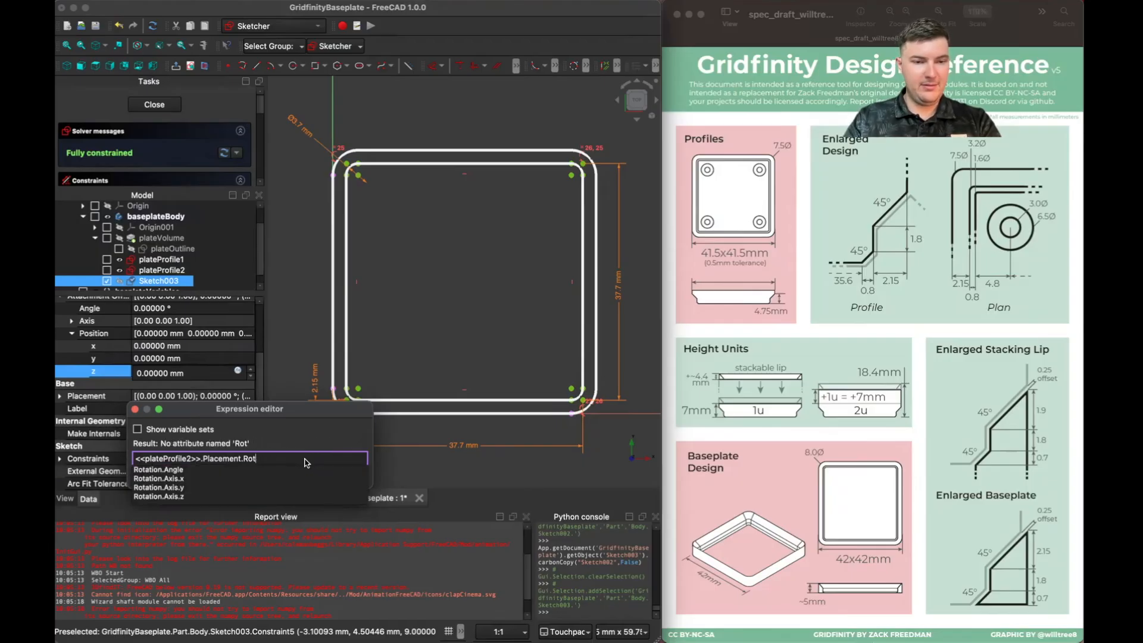
pyautogui.press('BackSpace')
pyautogui.press('BackSpace')
pyautogui.press('BackSpace')
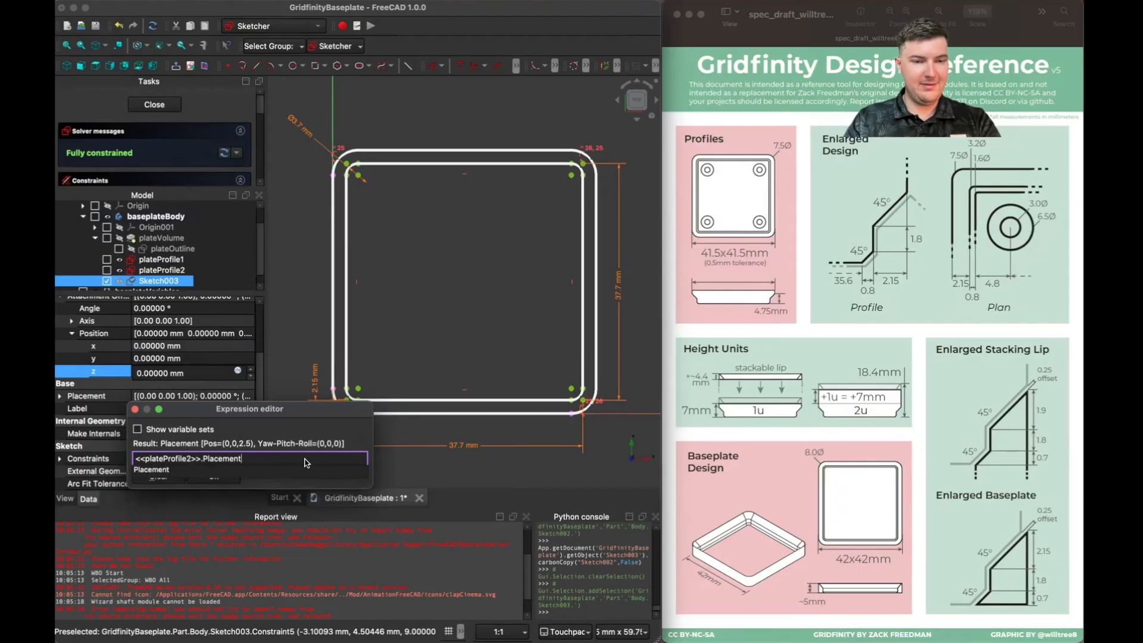
# Step: Complete Sketch003's Z offset expression as plateProfile2's Placement.Base.z minus plateOffset2 from the baseplate variable set, and apply it
pyautogui.write('.')
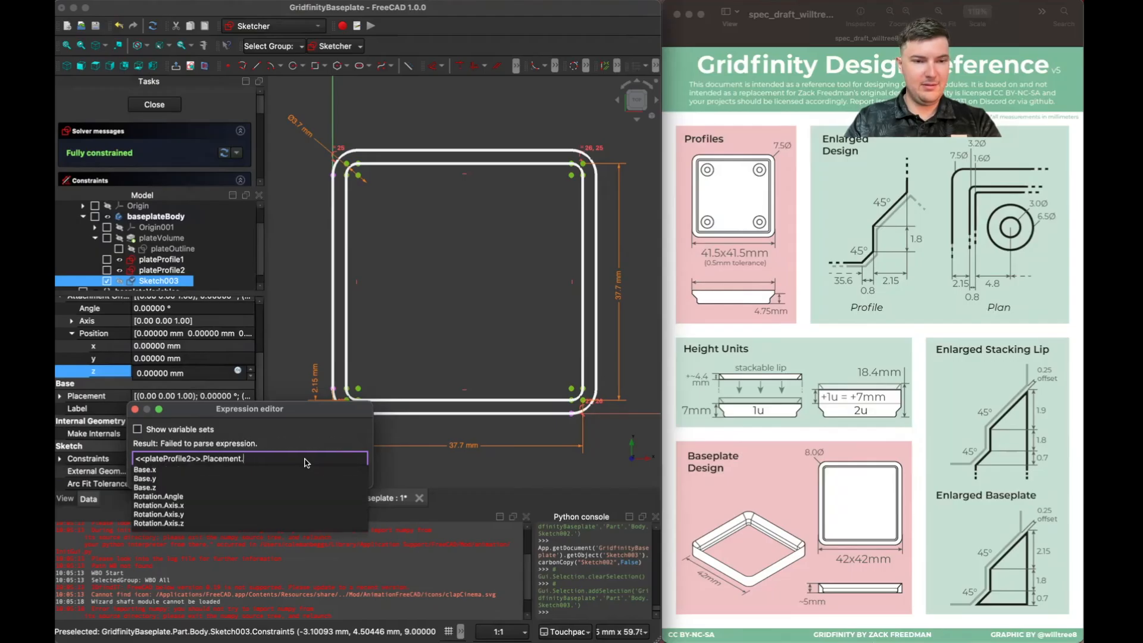
pyautogui.click(148, 488)
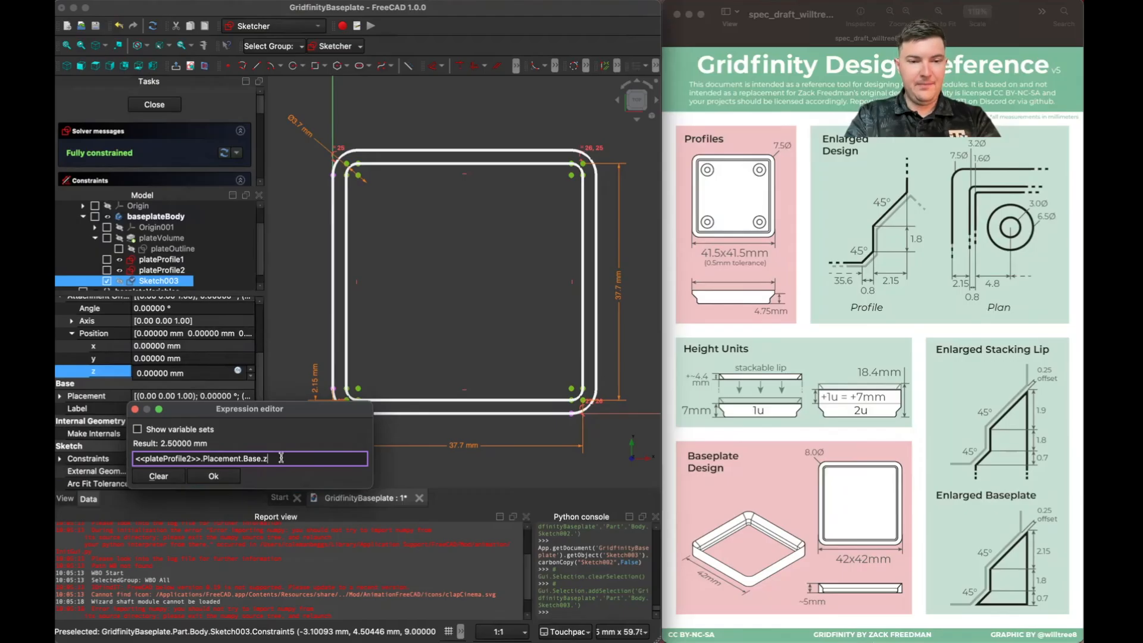
pyautogui.write('-')
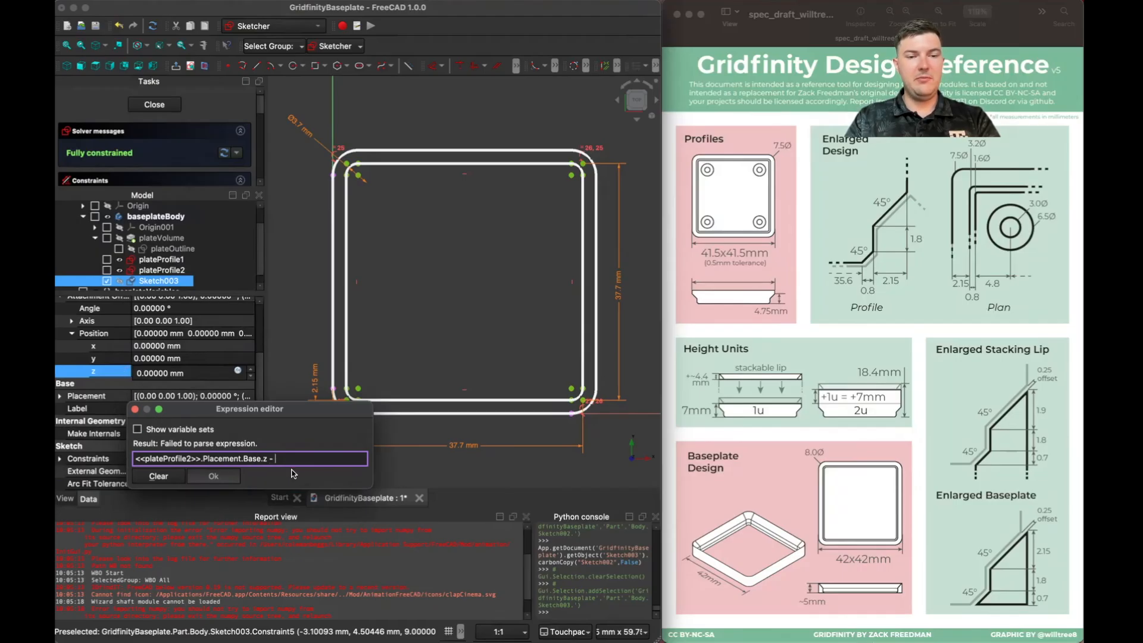
pyautogui.write('-')
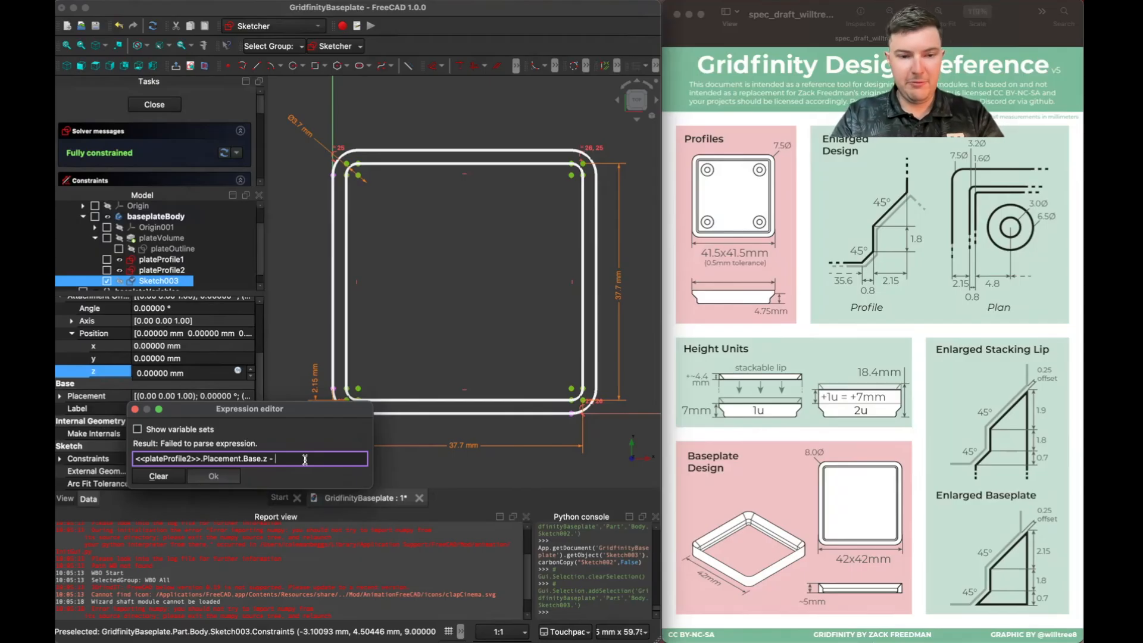
pyautogui.write('<<baseplateVariables>>.')
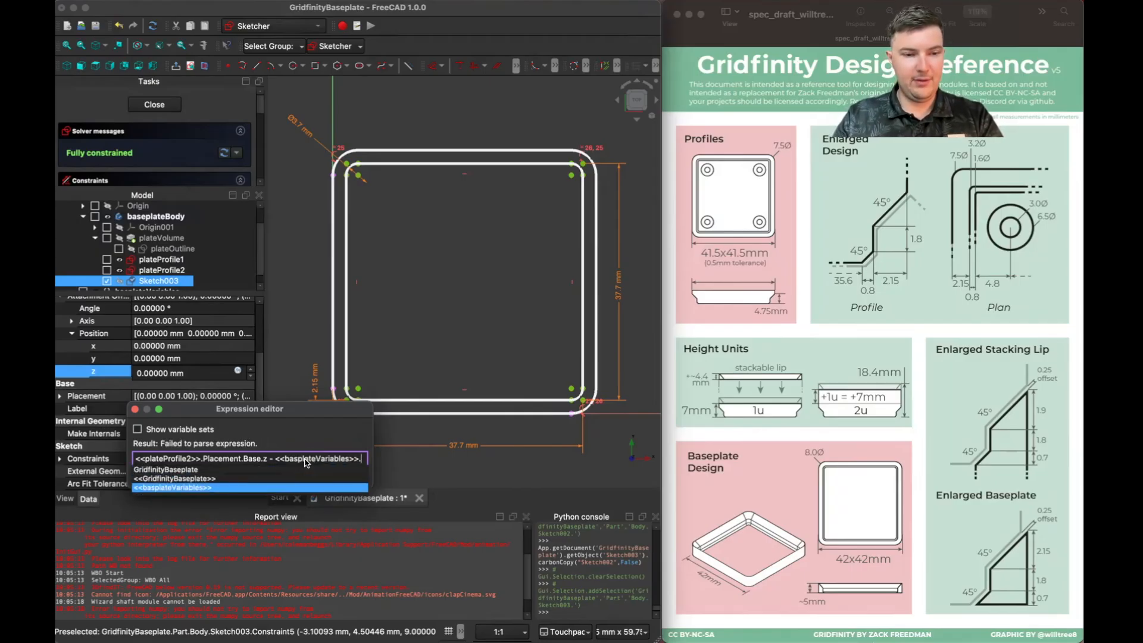
pyautogui.write('s')
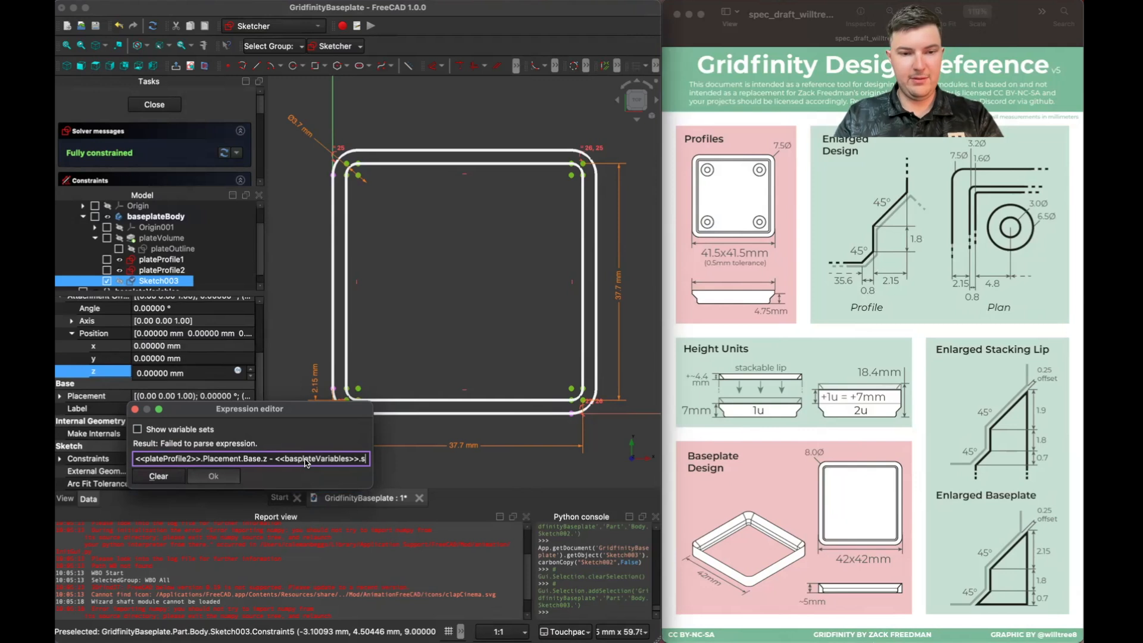
pyautogui.press('BackSpace')
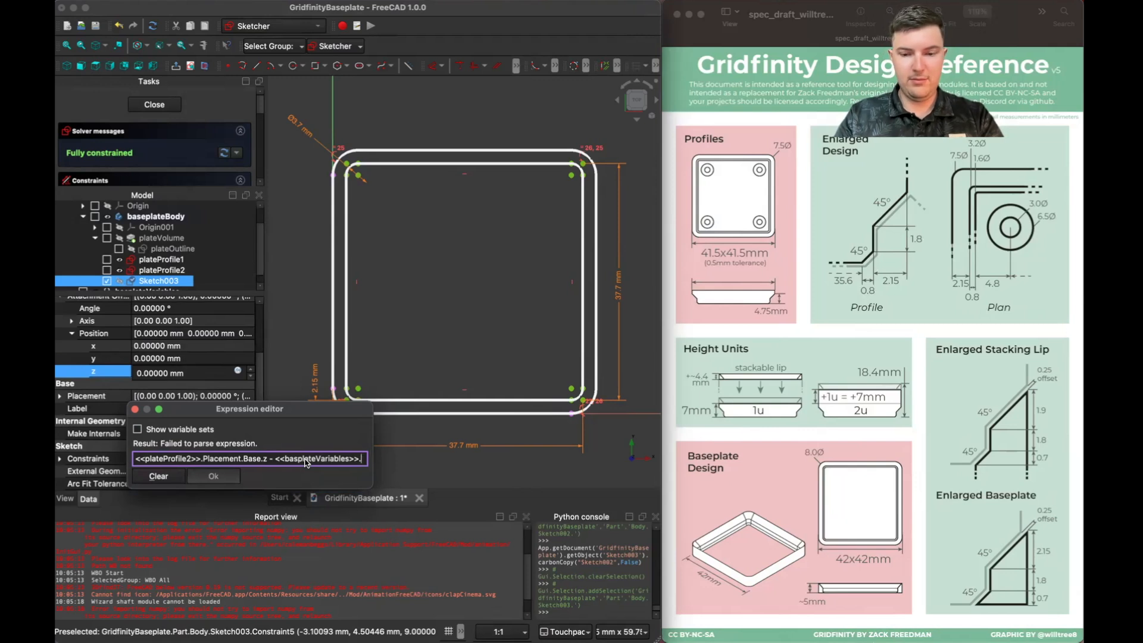
pyautogui.write('plateOffset2')
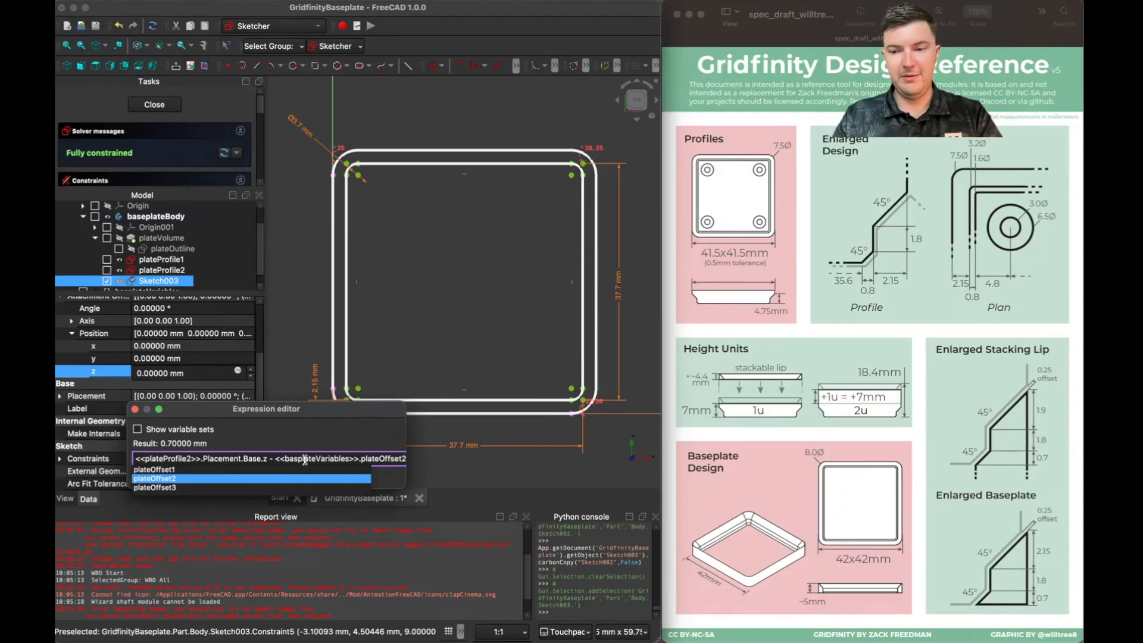
pyautogui.press('Return')
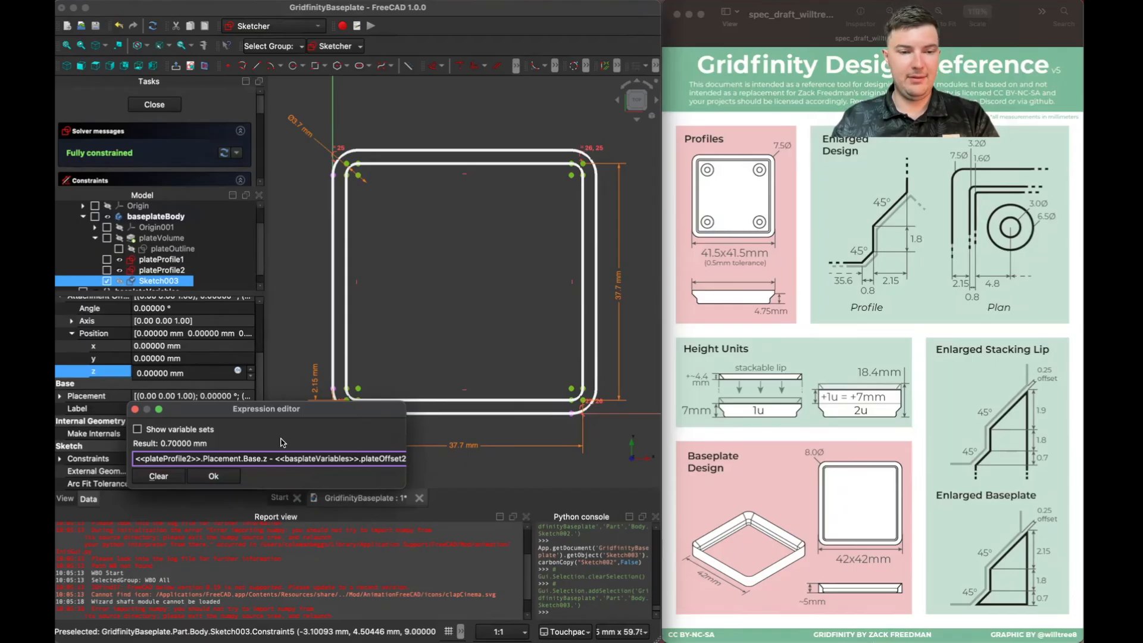
pyautogui.click(213, 477)
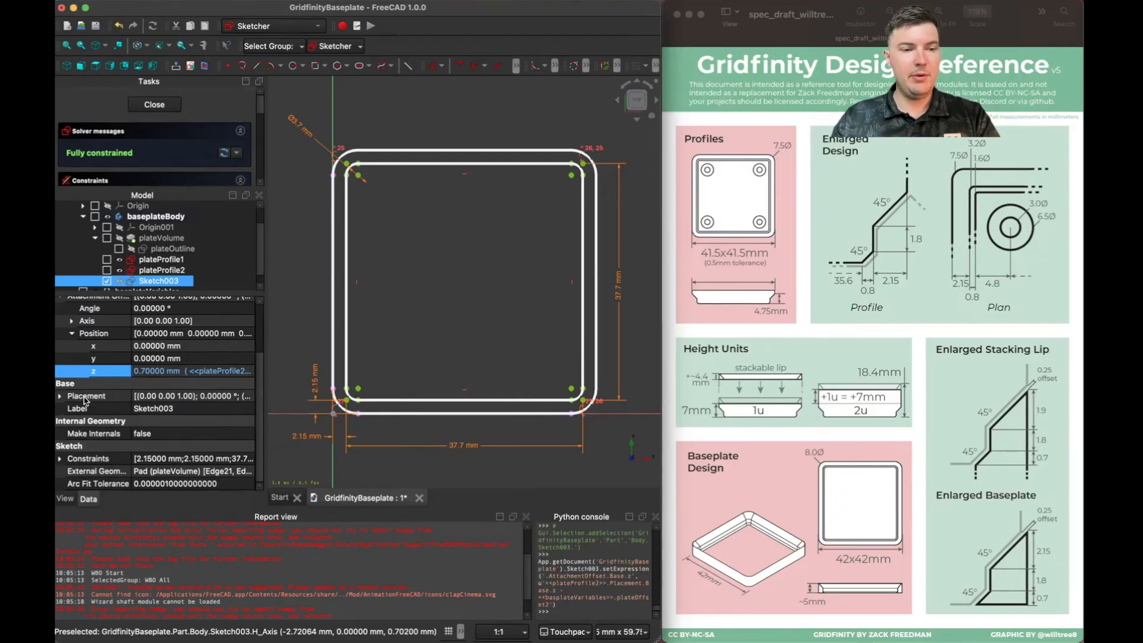
# Step: Expand Sketch003's Placement position and compare its Z value with the attachment offset
pyautogui.click(58, 396)
pyautogui.scroll(-1, 146, 399)
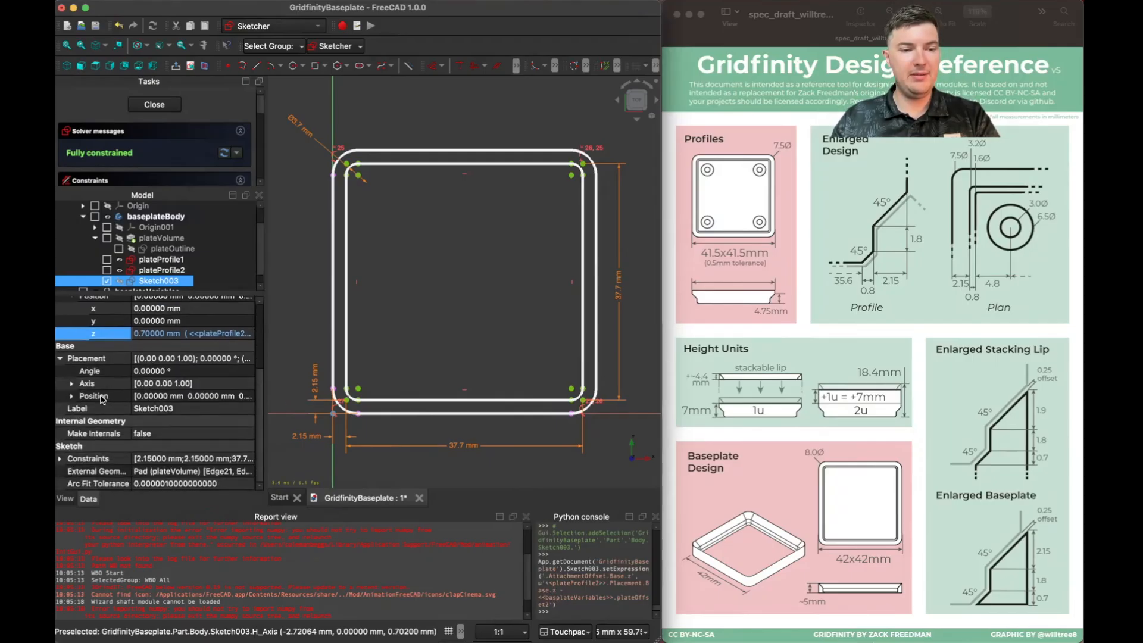
pyautogui.click(73, 396)
pyautogui.scroll(-1, 89, 411)
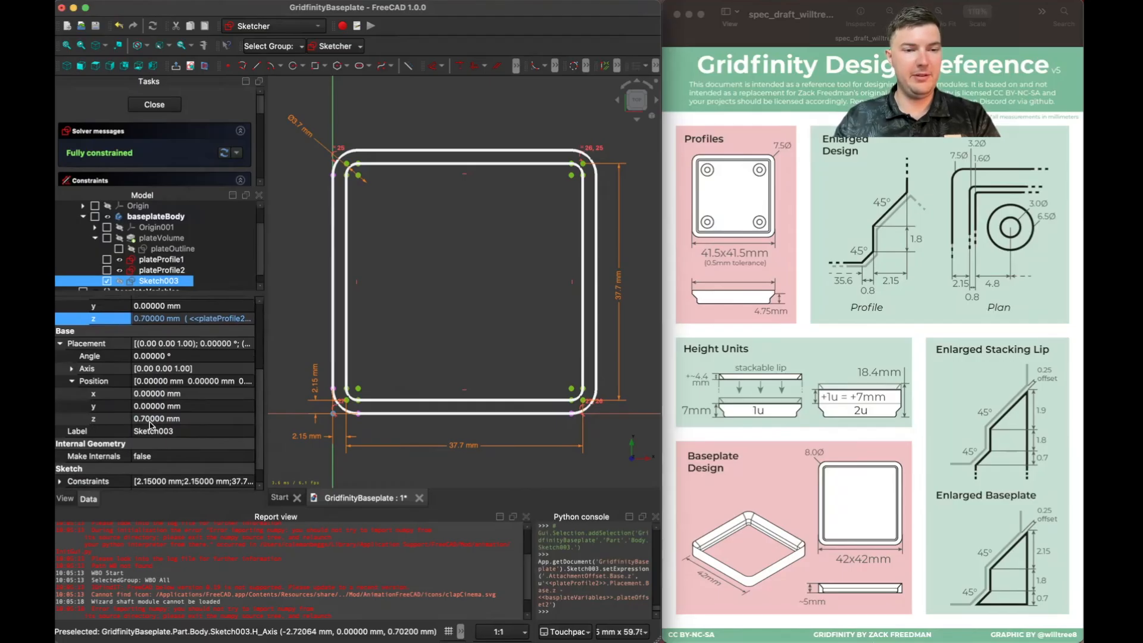
pyautogui.scroll(3, 148, 424)
pyautogui.scroll(-3, 149, 427)
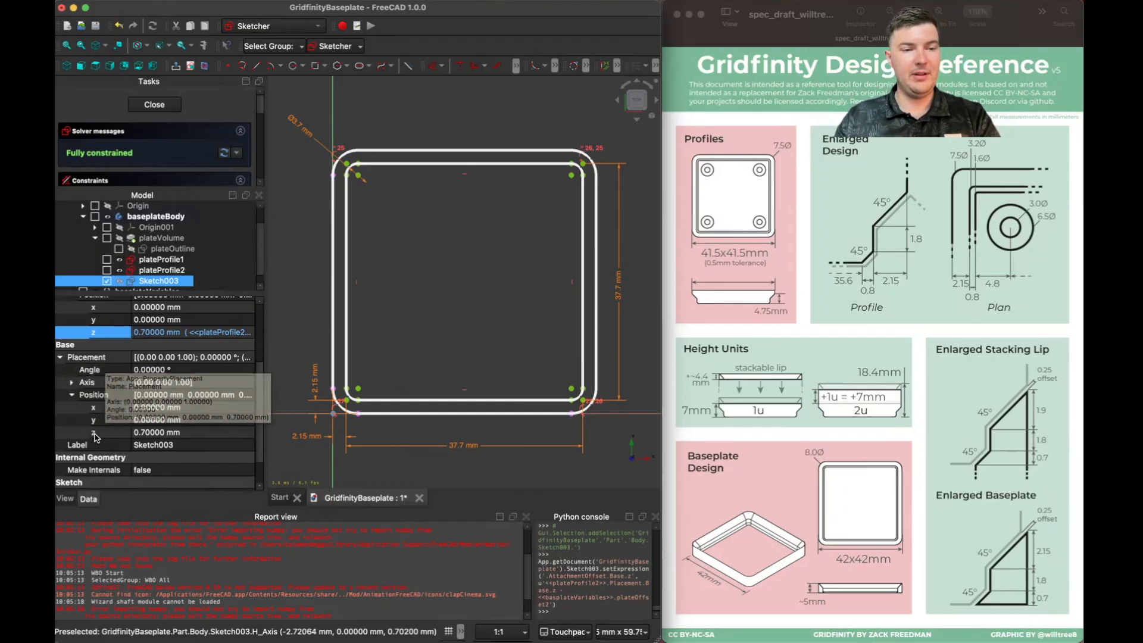
pyautogui.scroll(2, 166, 376)
pyautogui.scroll(5, 166, 376)
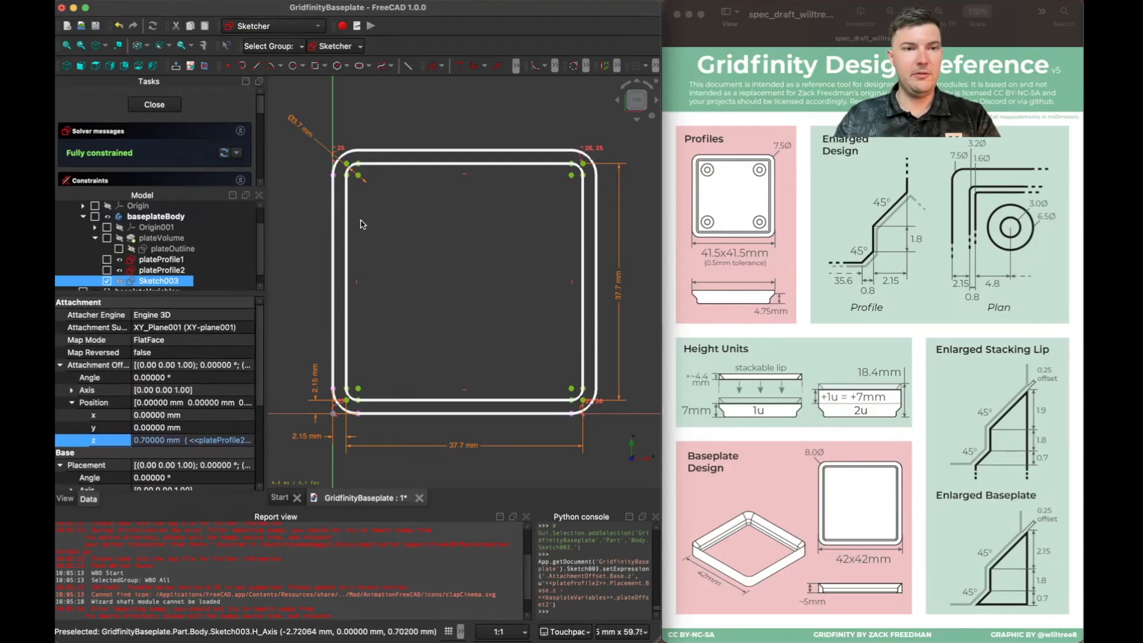
# Step: Close the sketch and rename Sketch003 to plateProfile2-Copy
pyautogui.click(153, 105)
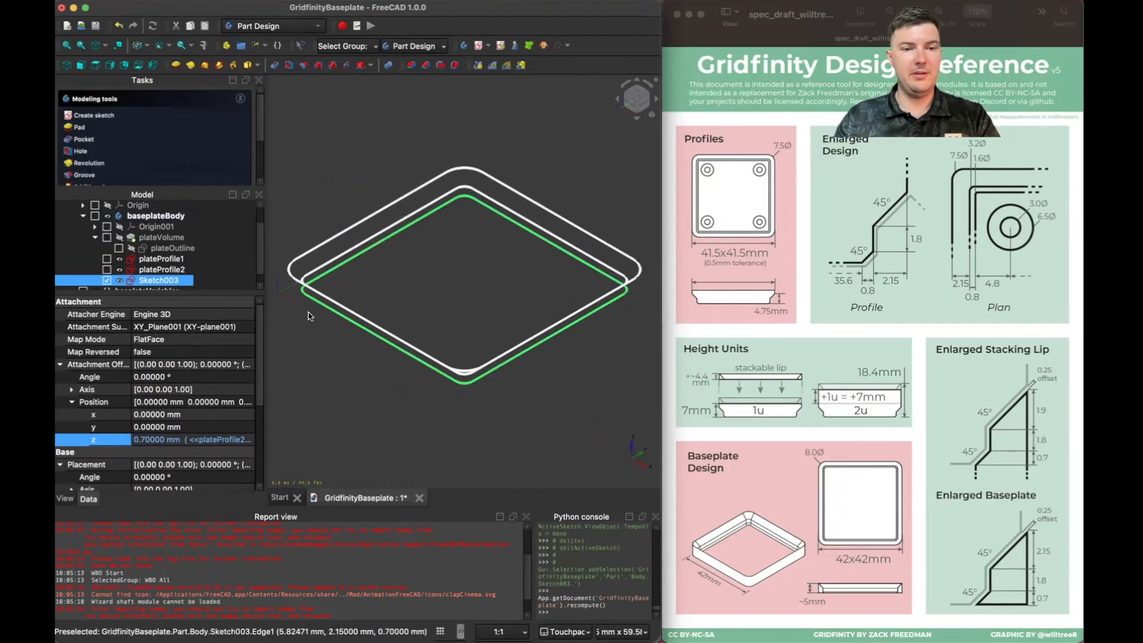
pyautogui.click(179, 280)
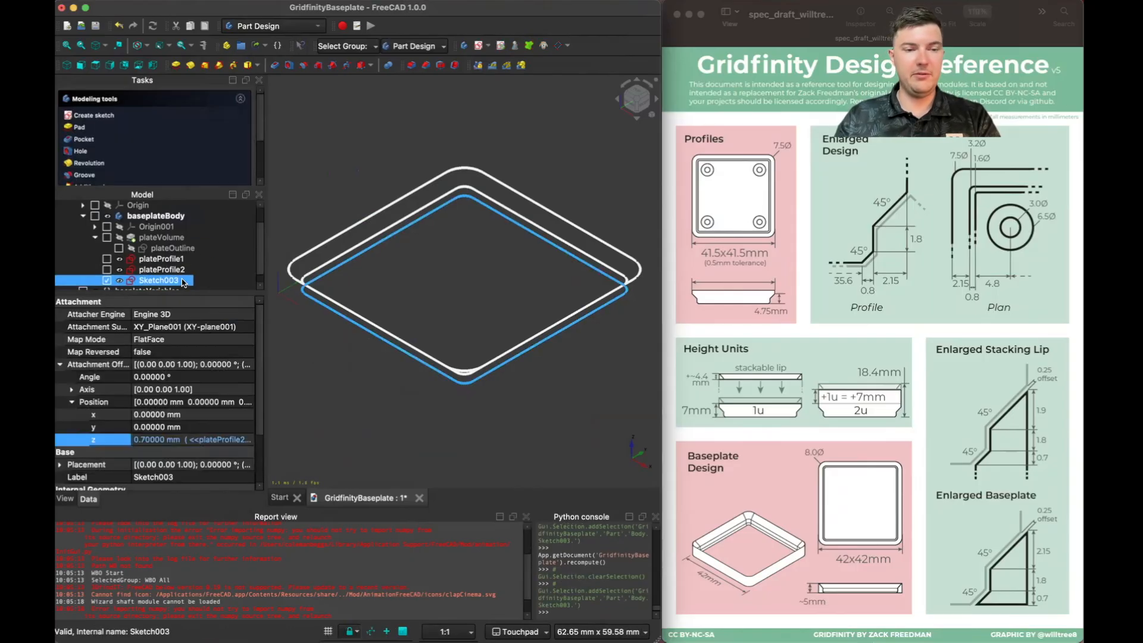
pyautogui.click(182, 281)
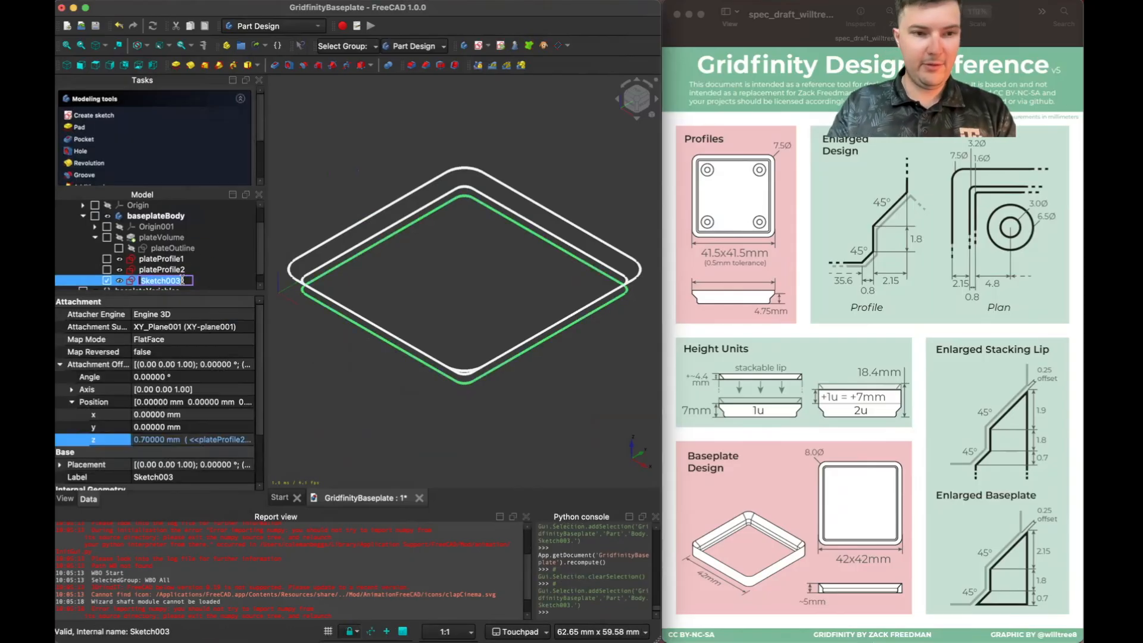
pyautogui.write('plateProfile')
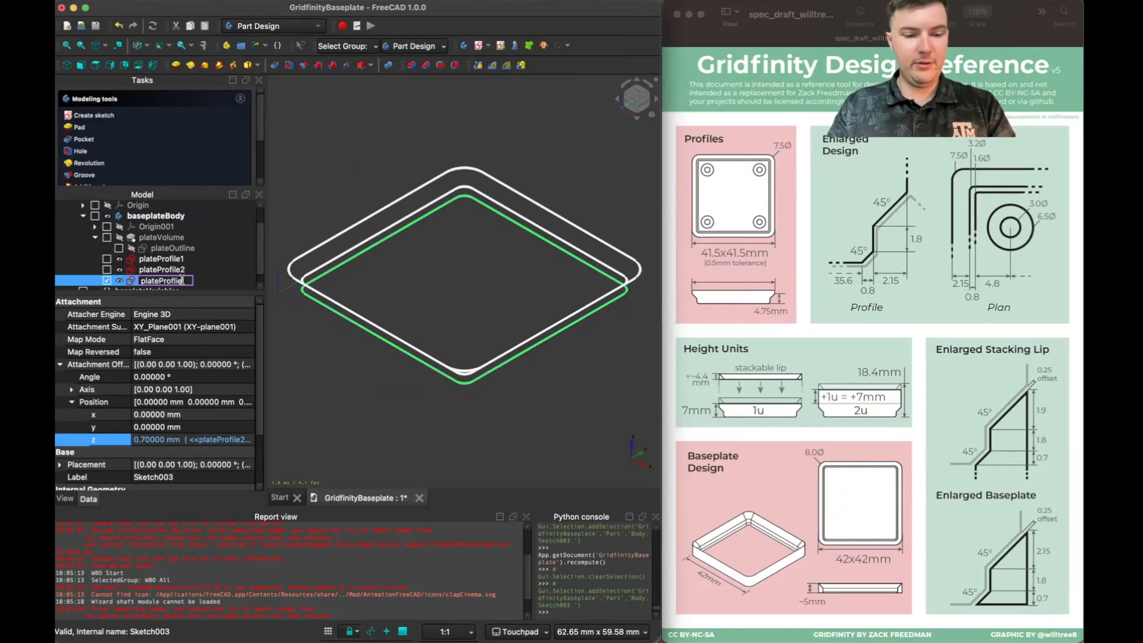
pyautogui.write('2-Copy')
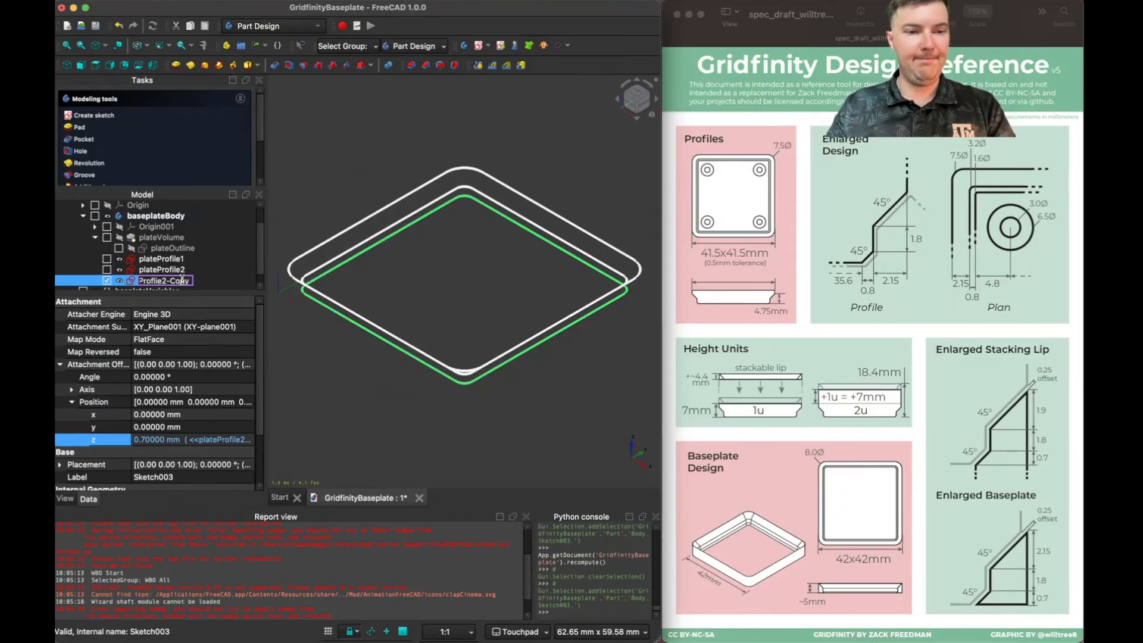
pyautogui.press('Return')
pyautogui.click(339, 387)
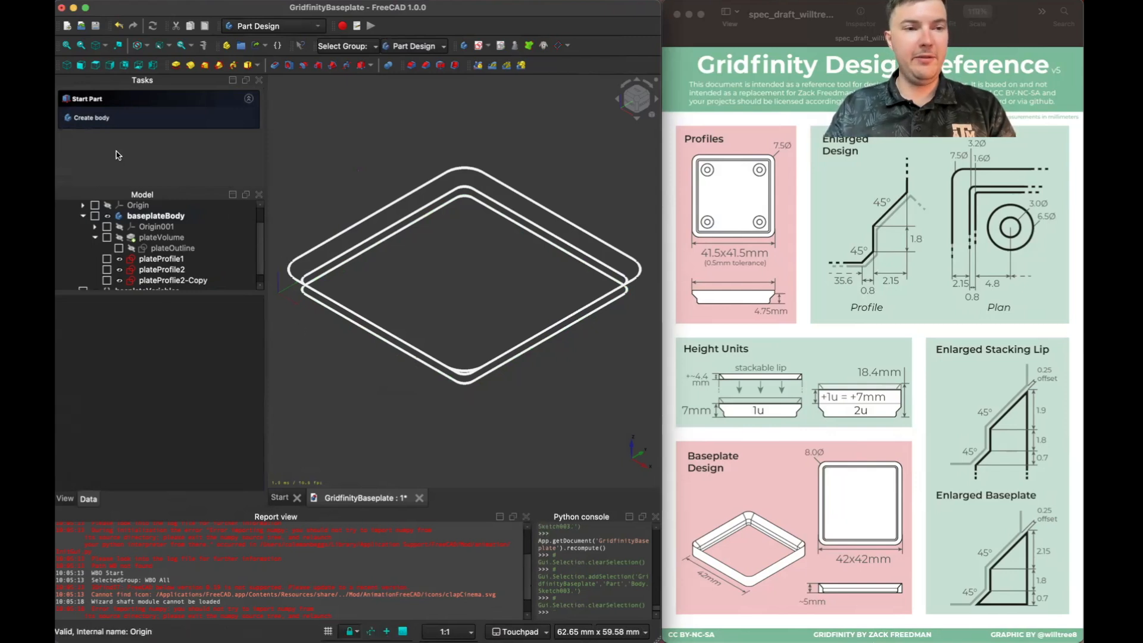
# Step: Create another sketch in baseplateBody on the XY-plane001 base plane
pyautogui.click(145, 218)
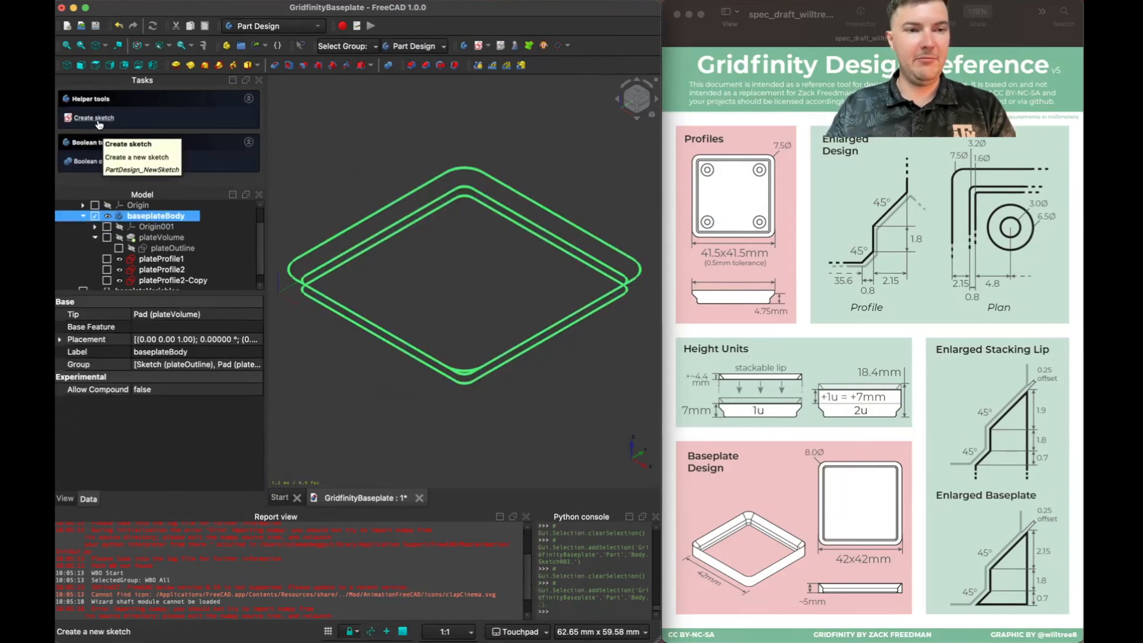
pyautogui.click(99, 118)
pyautogui.click(142, 151)
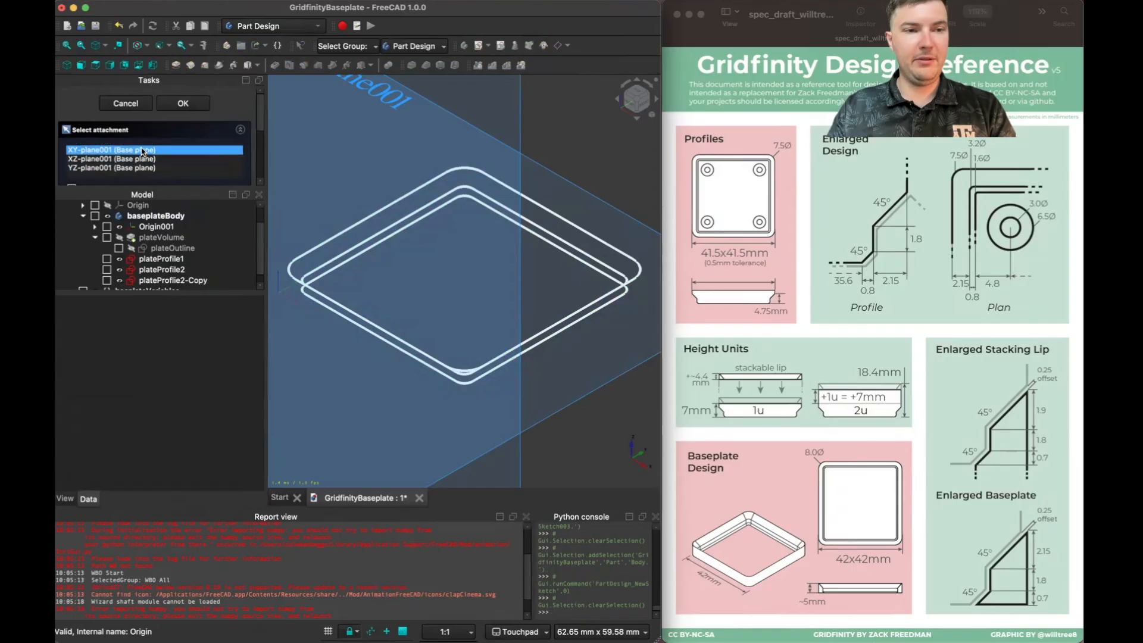
pyautogui.click(183, 103)
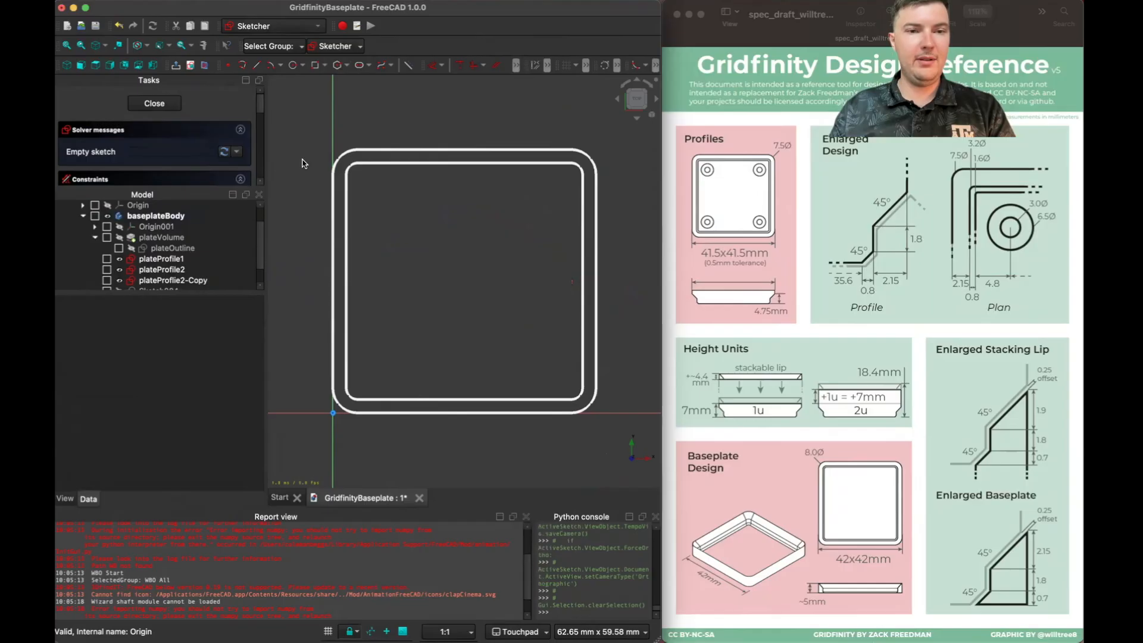
# Step: Hide the plateProfile1 and plateProfile2 sketches so that only plateProfile2-Copy is displayed behind the new sketch
pyautogui.click(196, 278)
pyautogui.click(119, 259)
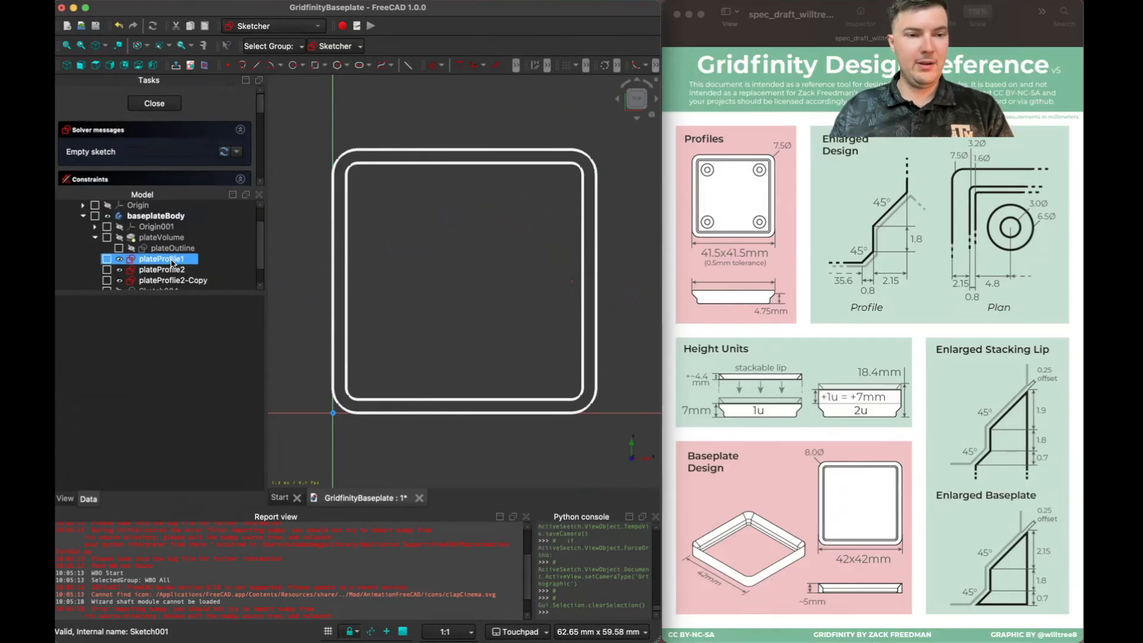
pyautogui.click(172, 271)
pyautogui.press('space')
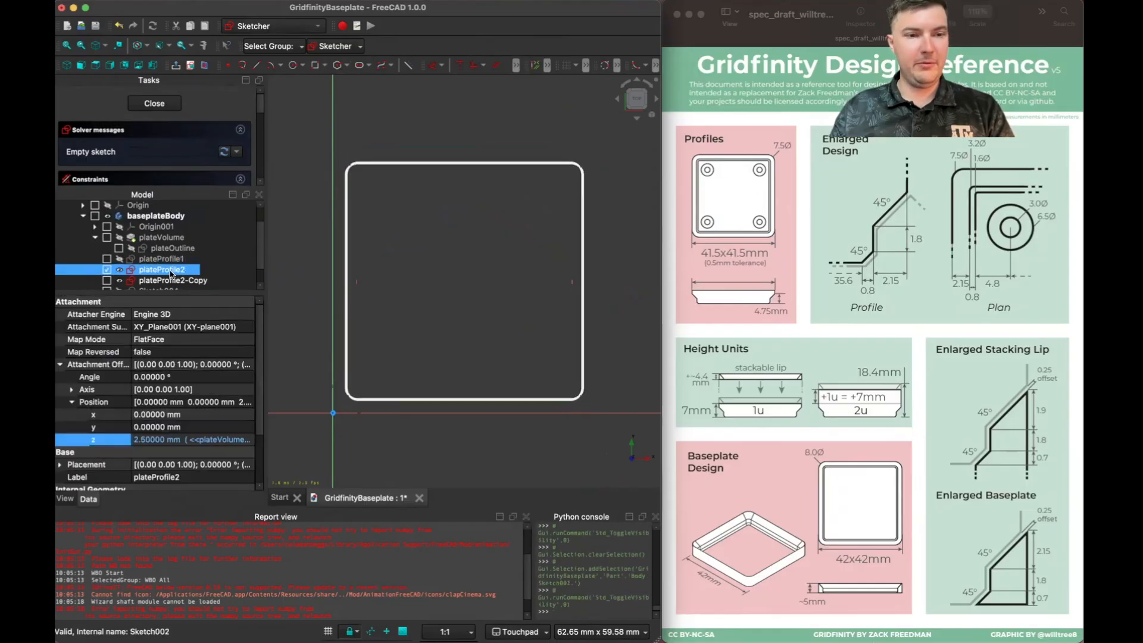
pyautogui.click(397, 145)
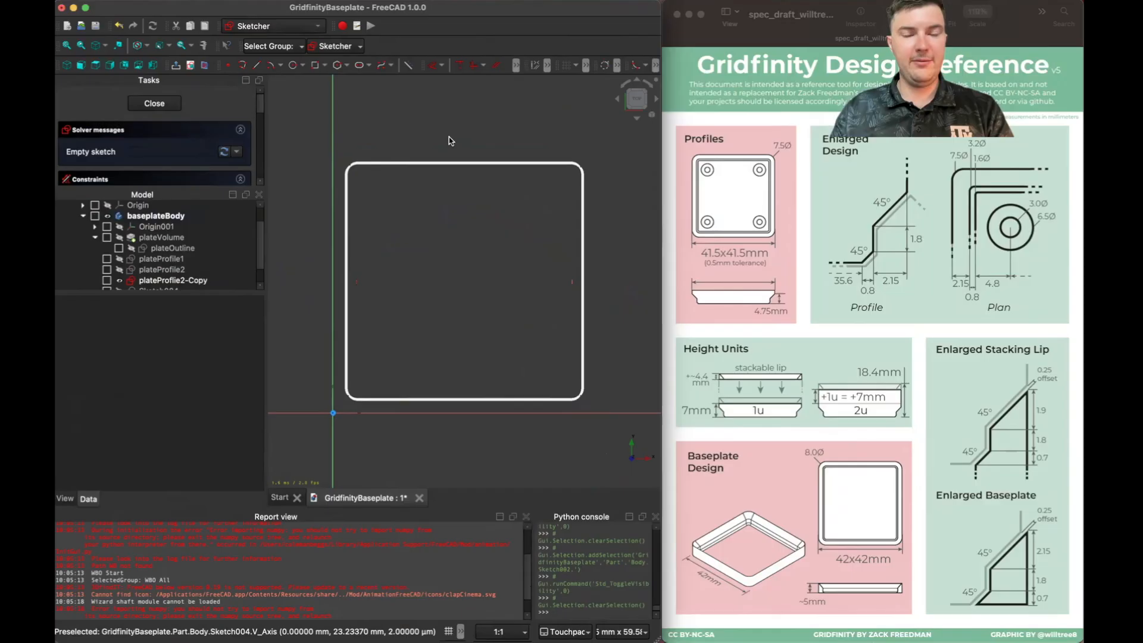
# Step: Reference the left and bottom edges of plateProfile2-Copy as external geometry, and switch on the section view
pyautogui.press('g')
pyautogui.press('x')
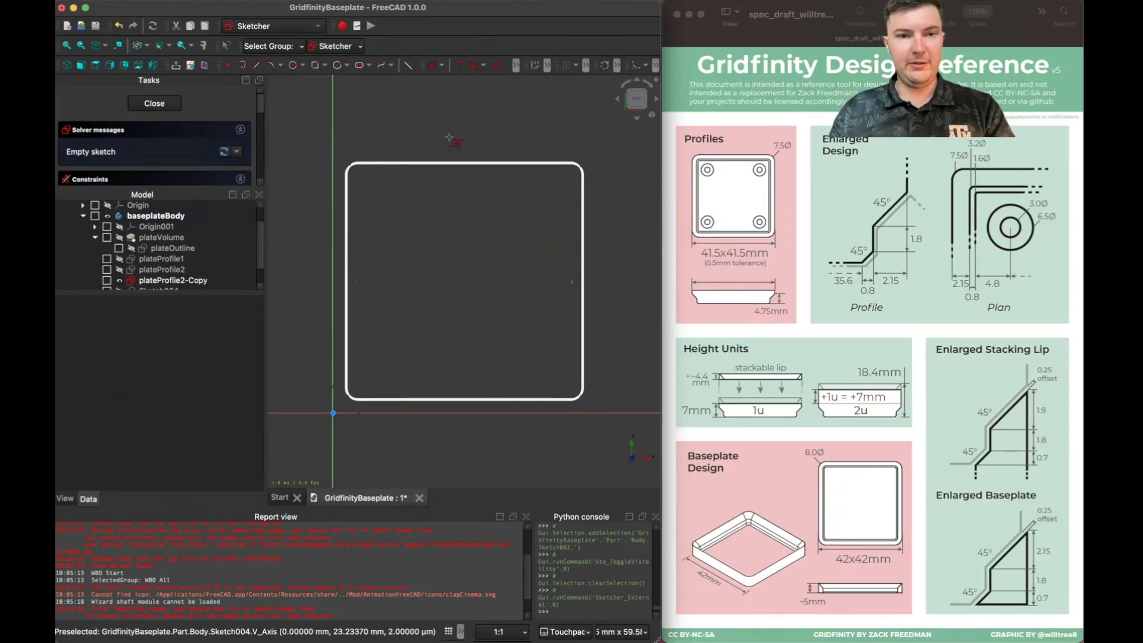
pyautogui.click(346, 260)
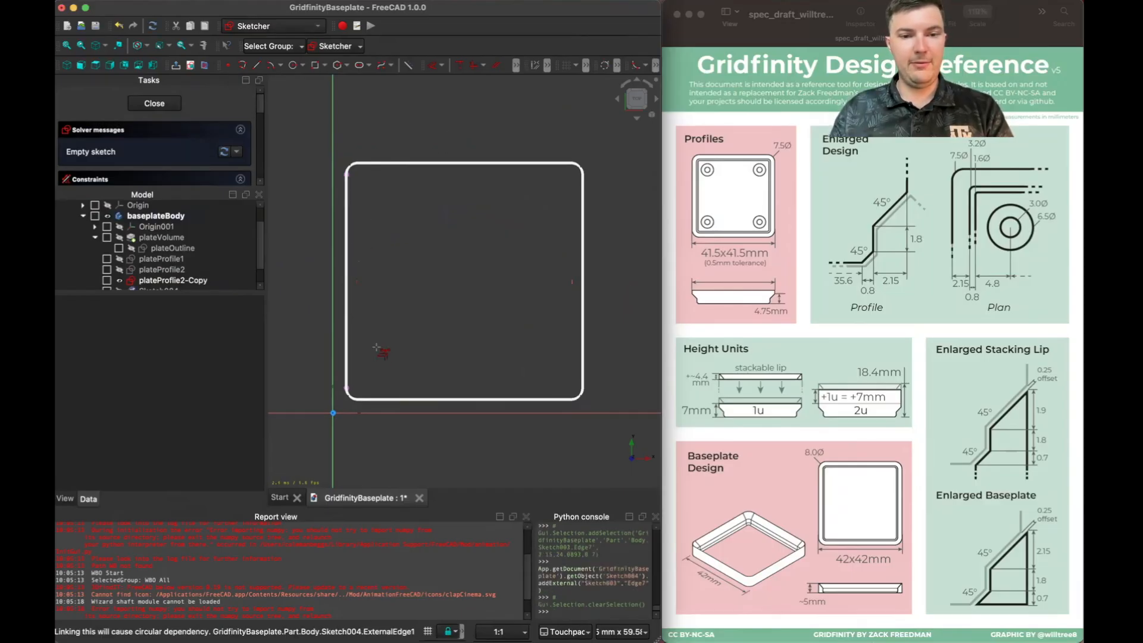
pyautogui.click(423, 399)
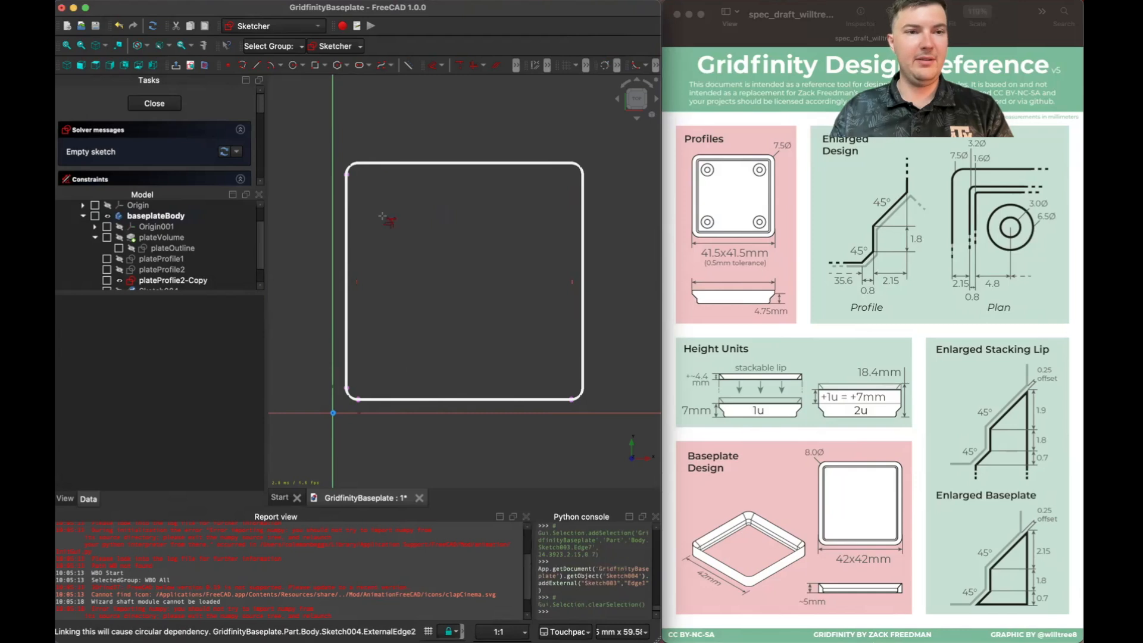
pyautogui.click(204, 66)
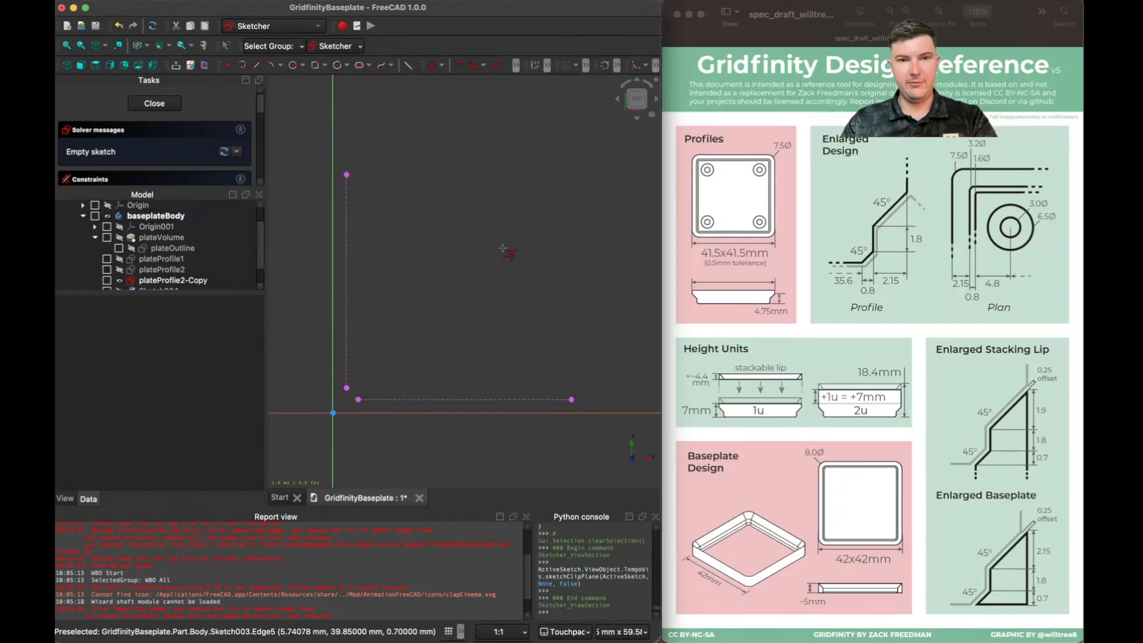
# Step: Sketch a corner rectangle above and to the right of the two external reference lines
pyautogui.click(317, 65)
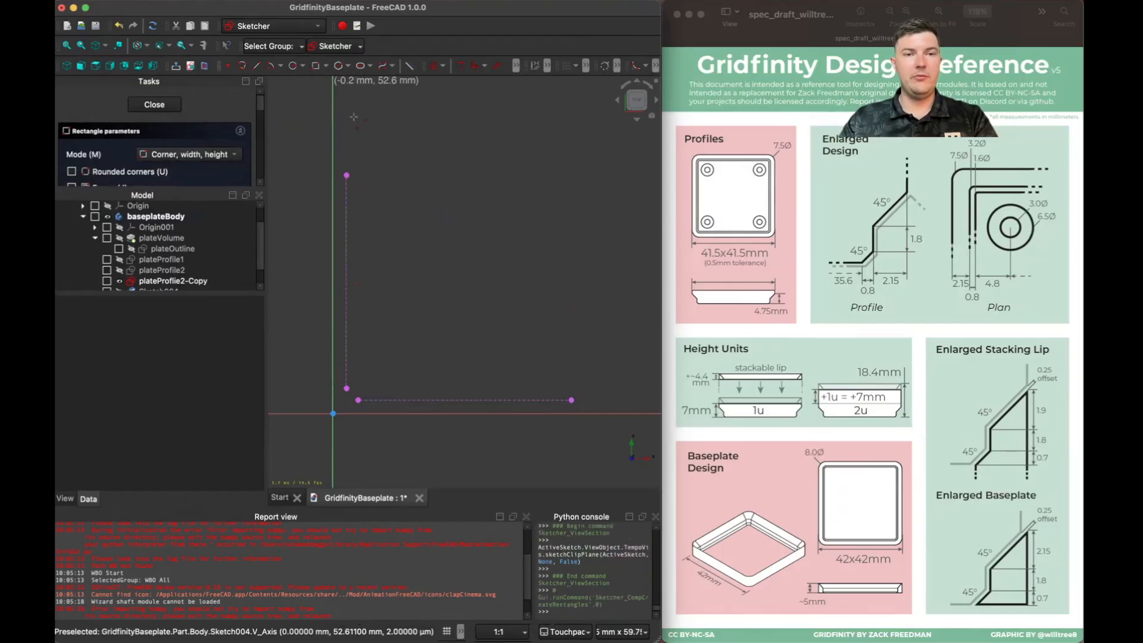
pyautogui.click(371, 384)
pyautogui.click(568, 176)
pyautogui.press('Escape')
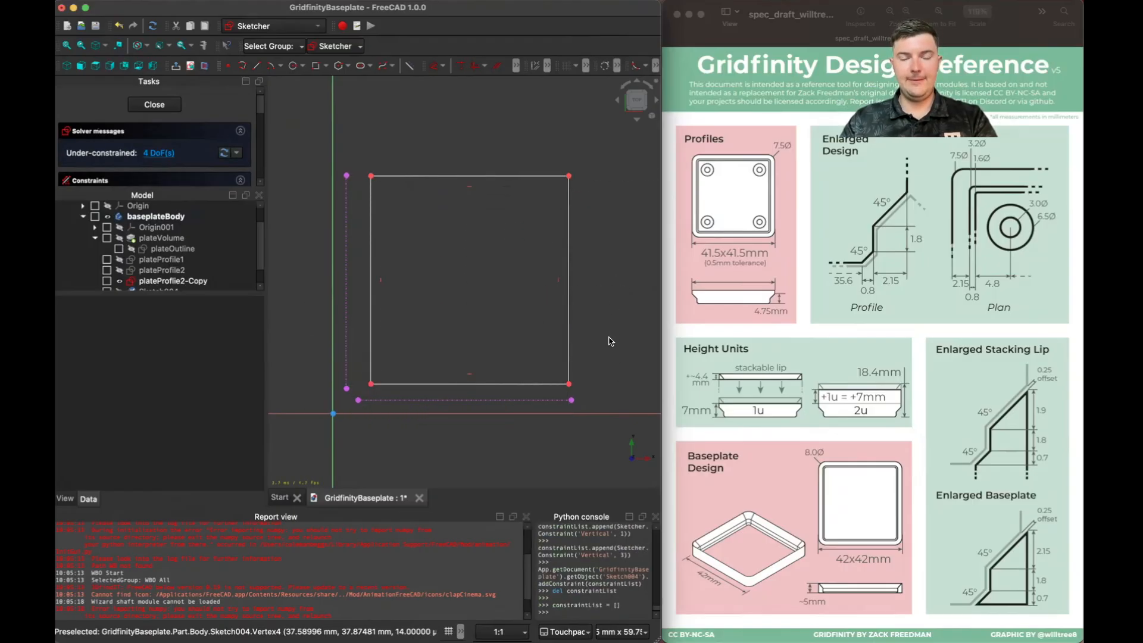
# Step: Dimension the vertical distance from the bottom reference line to the rectangle's lower-left corner with the expression <<basplateVariables>>.plateOffset3
pyautogui.press('d')
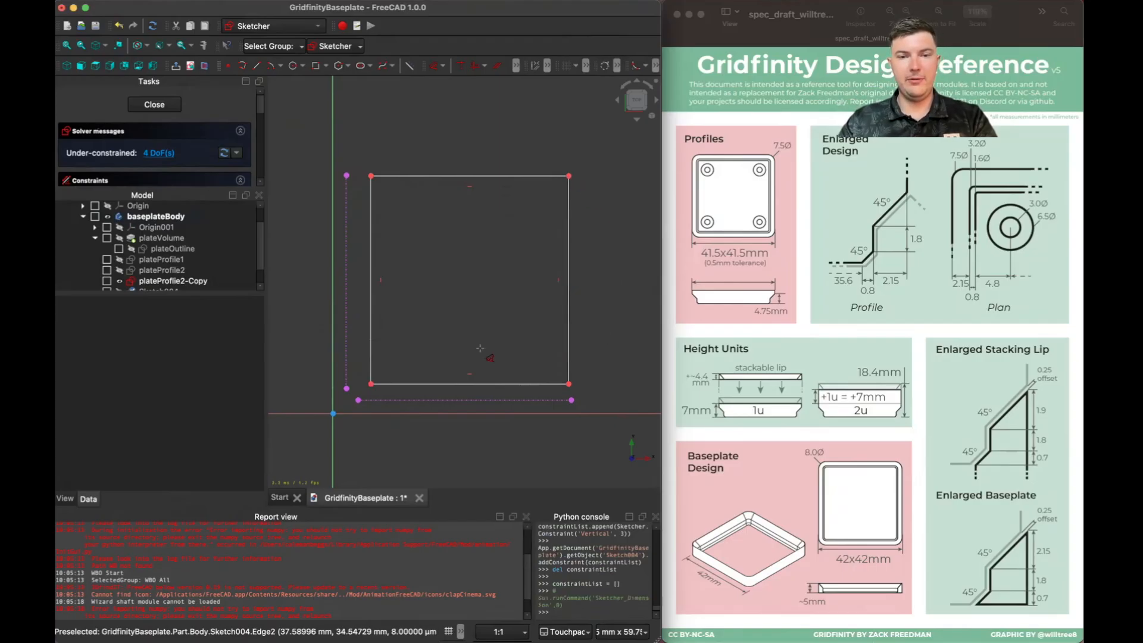
pyautogui.click(370, 384)
pyautogui.click(334, 413)
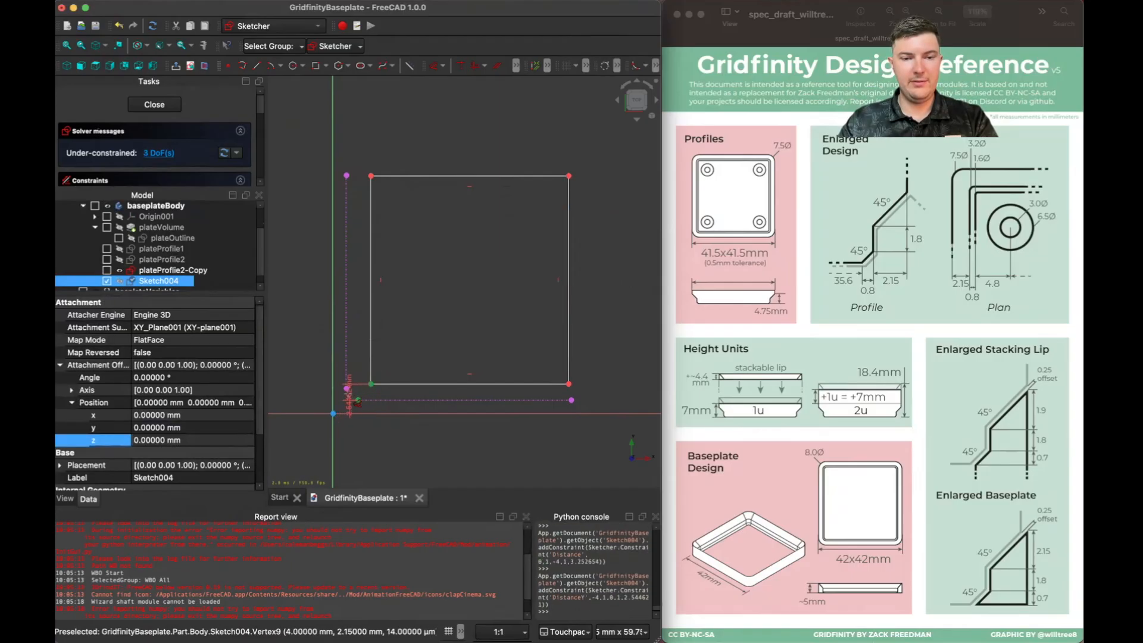
pyautogui.click(321, 398)
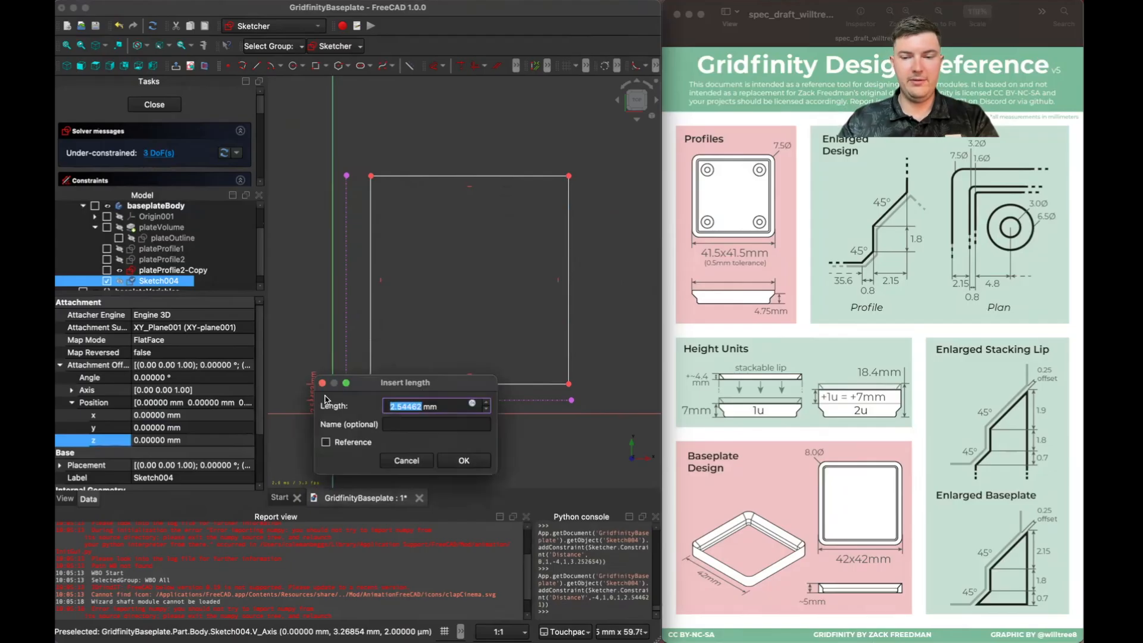
pyautogui.press('=')
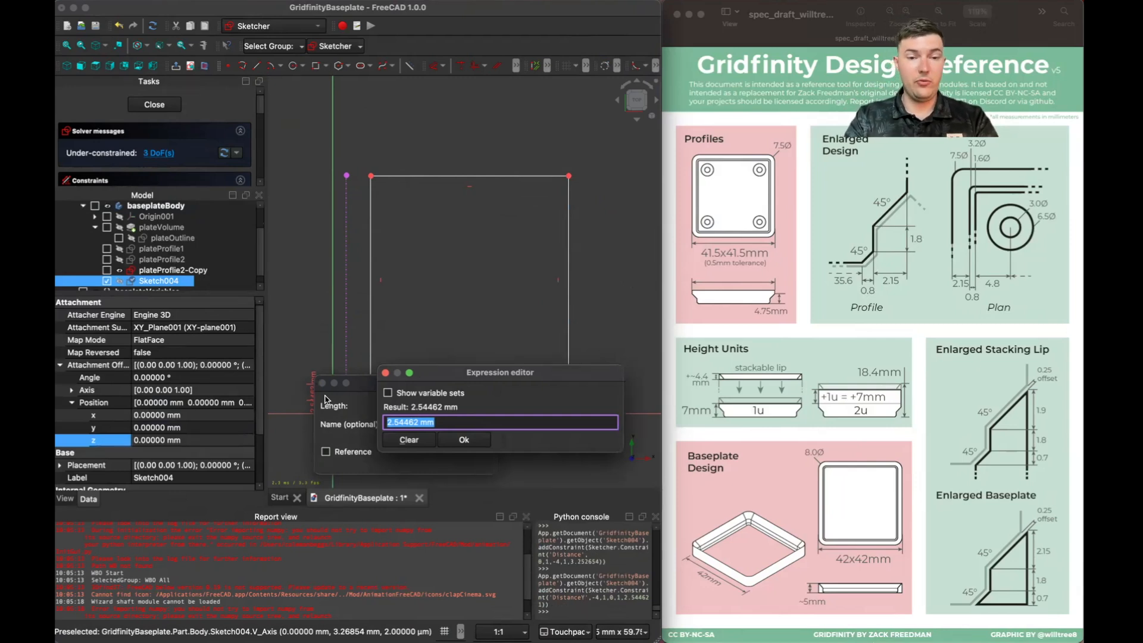
pyautogui.write('<<basplateVariables>>.')
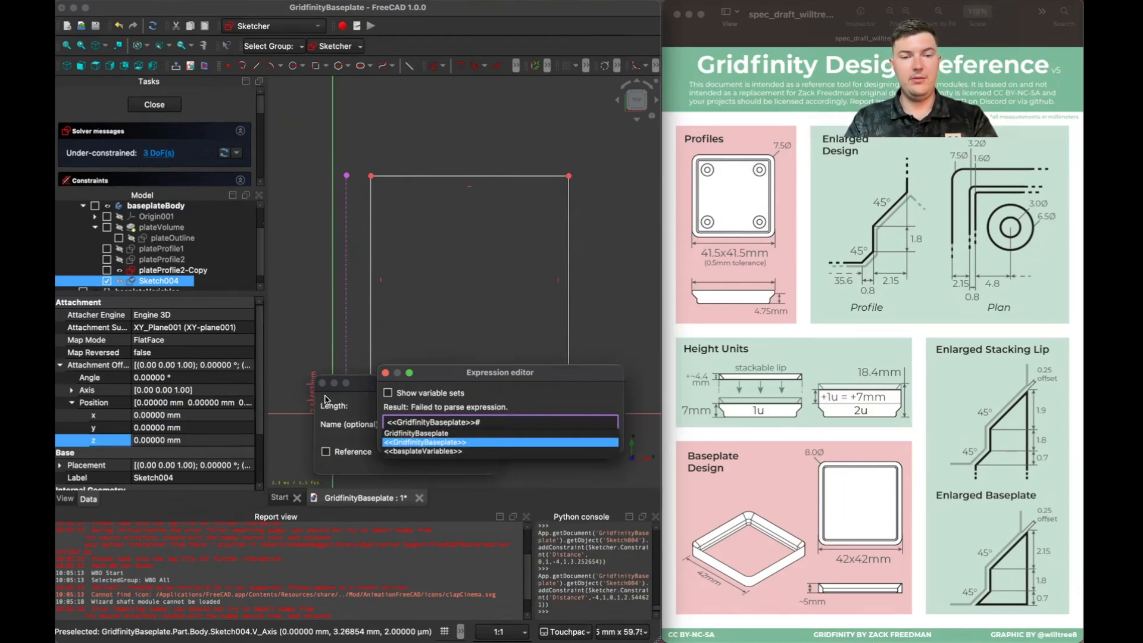
pyautogui.press('Return')
pyautogui.write('plateVariables>>.pl')
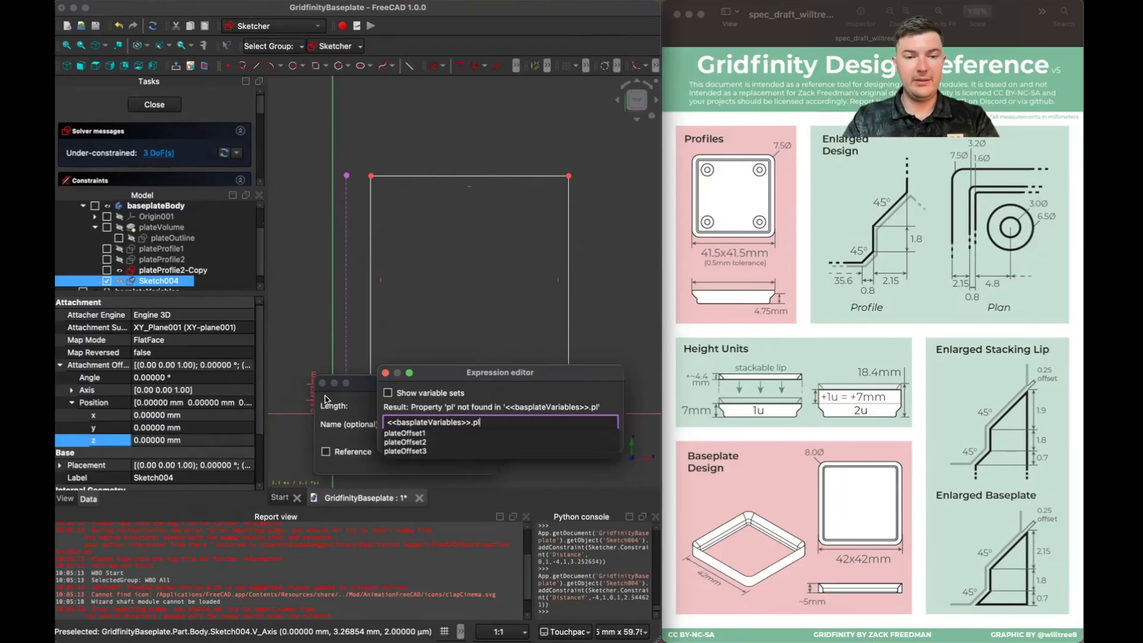
pyautogui.press('Down')
pyautogui.press('Down')
pyautogui.press('Down')
pyautogui.press('Return')
pyautogui.press('Return')
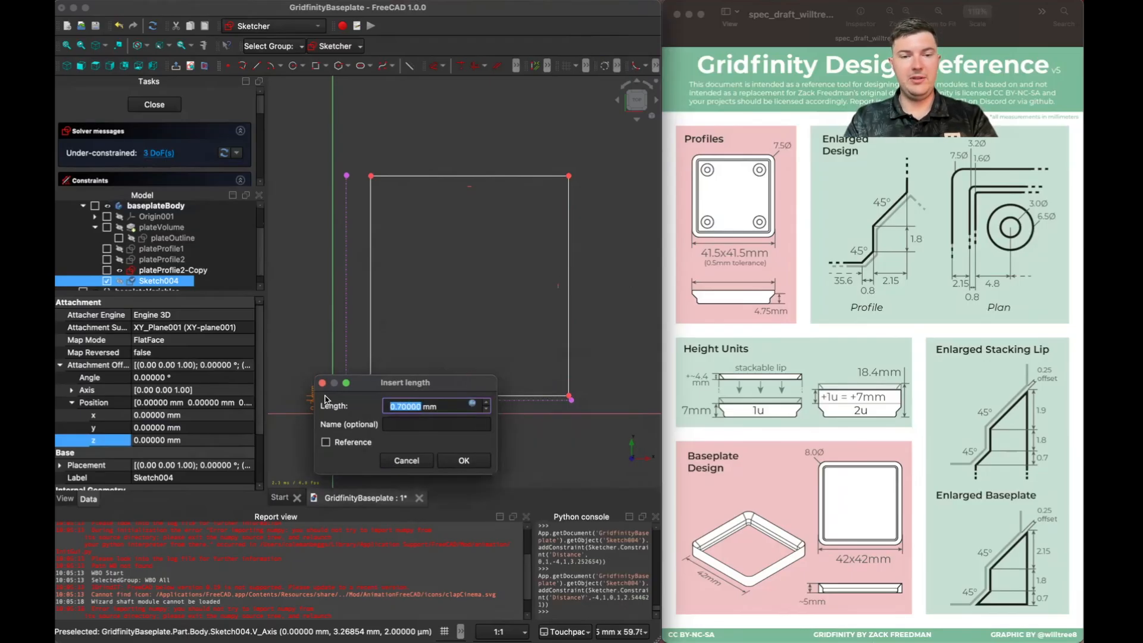
pyautogui.press('Return')
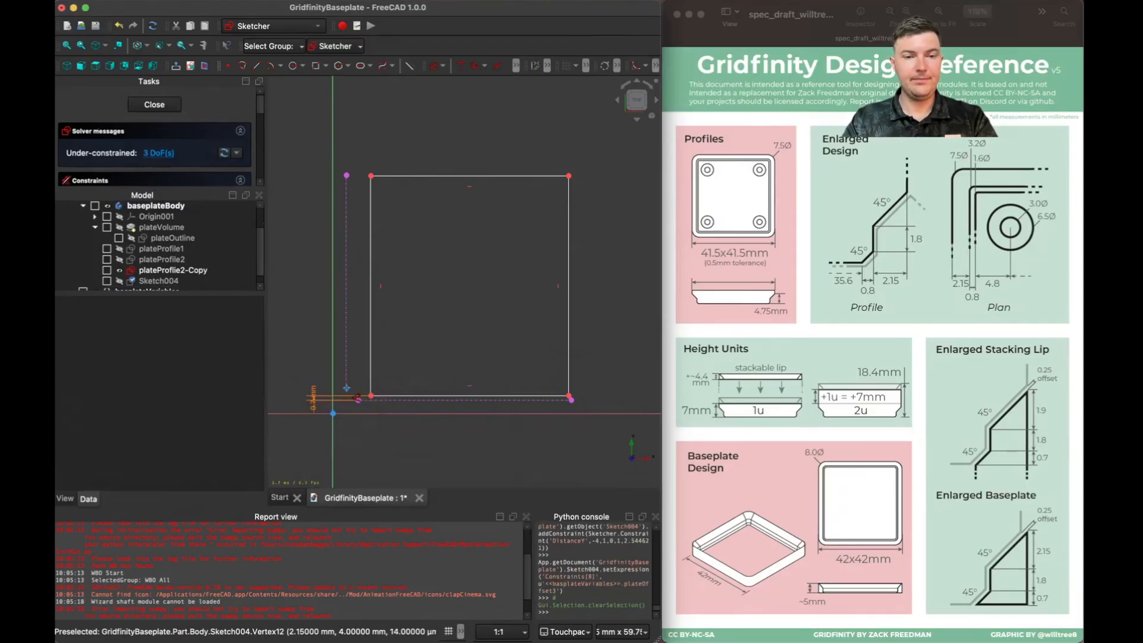
# Step: Dimension the horizontal distance from the left reference line to the rectangle's lower-left corner as <<basplateVariables>>.plateOffset3, and move the offset dimension labels clear
pyautogui.click(358, 399)
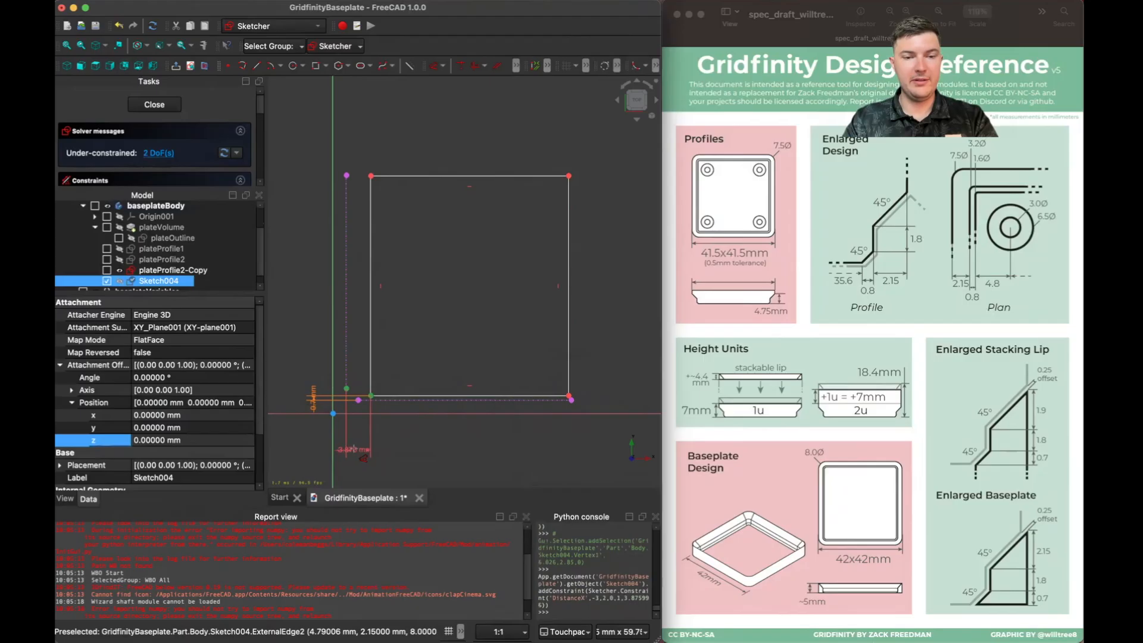
pyautogui.click(356, 450)
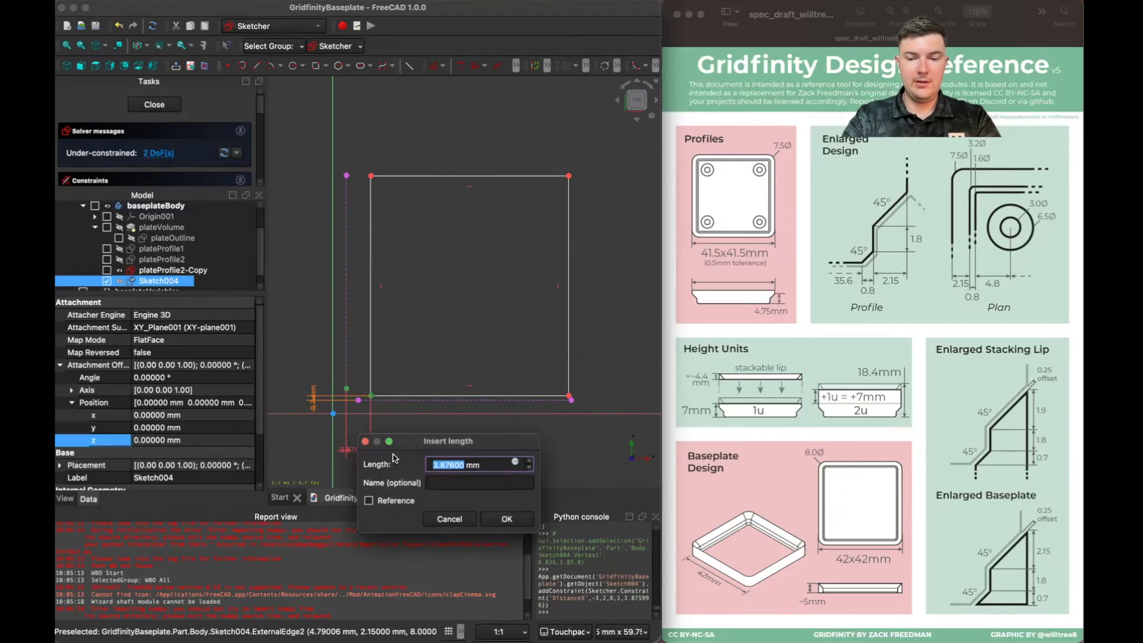
pyautogui.write('=')
pyautogui.write('bas')
pyautogui.press('Down')
pyautogui.press('Down')
pyautogui.press('Down')
pyautogui.press('Return')
pyautogui.write('.pl')
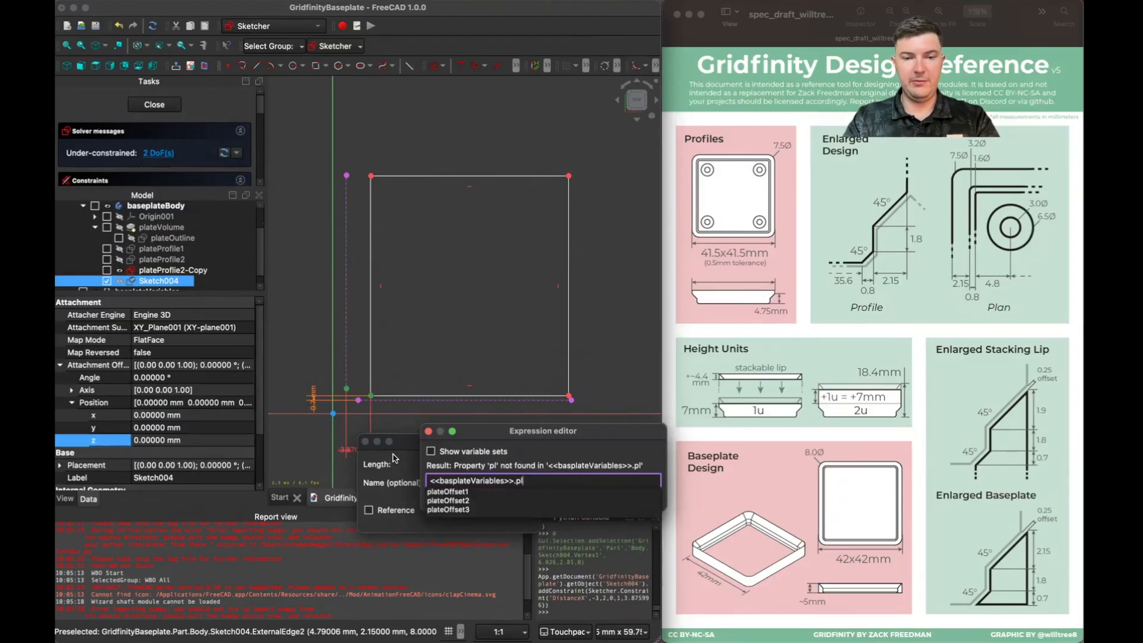
pyautogui.press('Down')
pyautogui.press('Down')
pyautogui.press('Down')
pyautogui.press('Return')
pyautogui.press('Return')
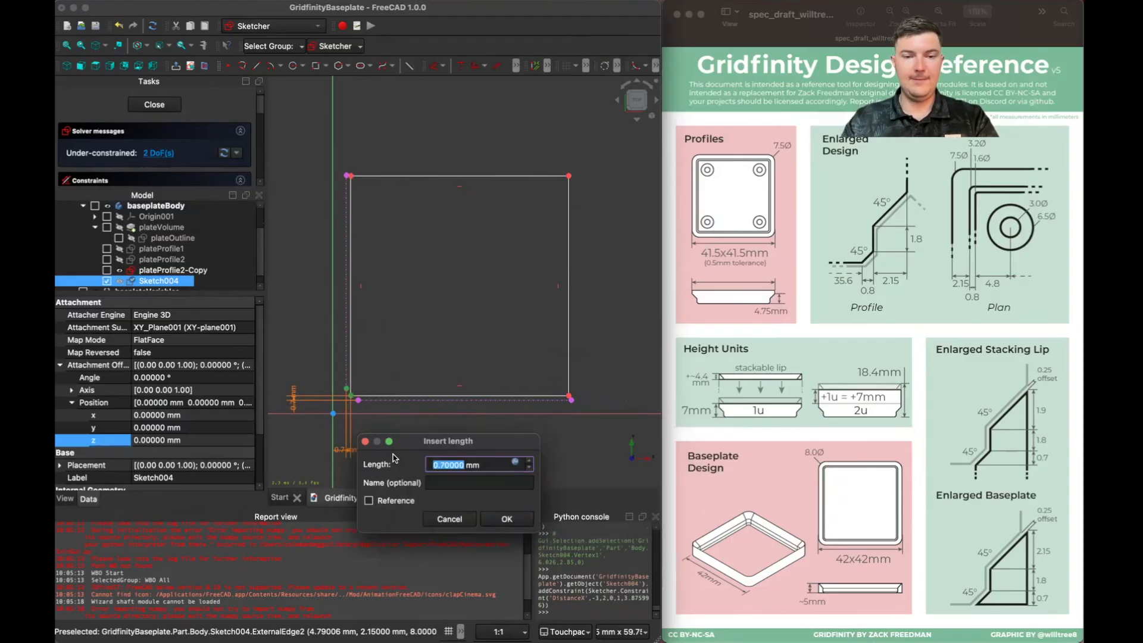
pyautogui.click(503, 519)
pyautogui.press('Escape')
pyautogui.moveTo(342, 452); pyautogui.dragTo(293, 375)
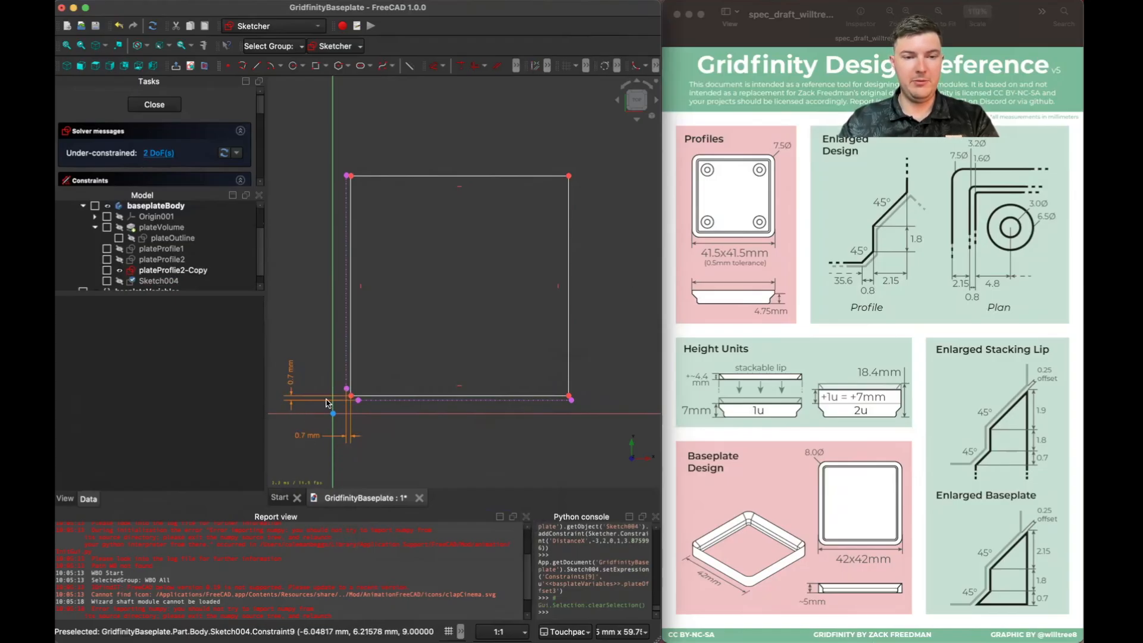
# Step: Dimension the rectangle's bottom edge horizontally and begin its length expression with <<basplateVariables>>.gridPitch
pyautogui.press('d')
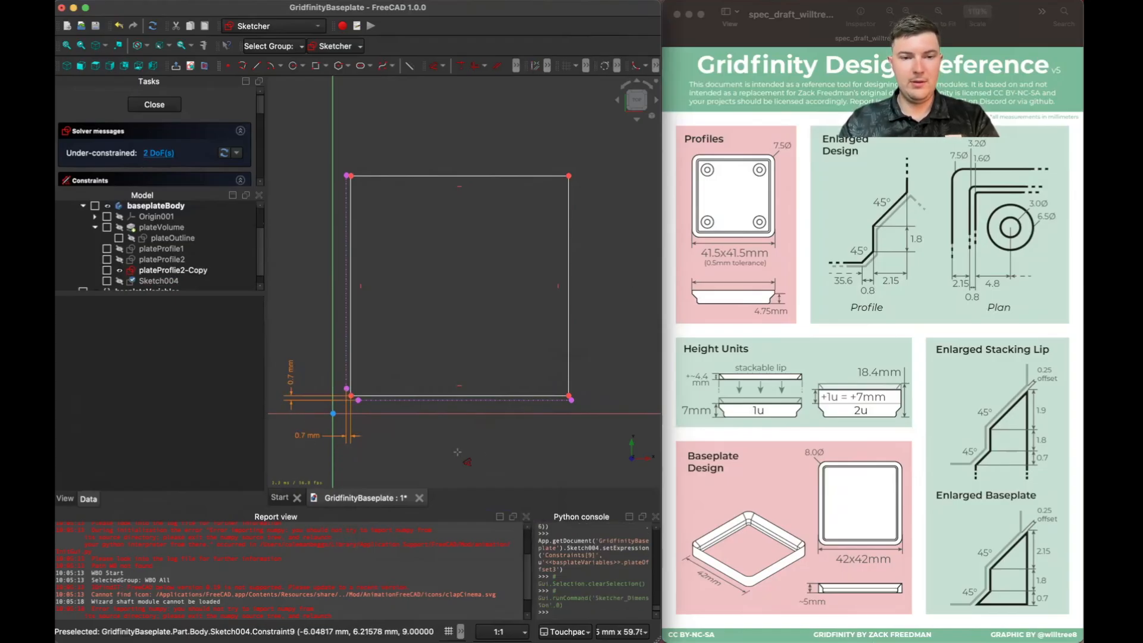
pyautogui.click(358, 402)
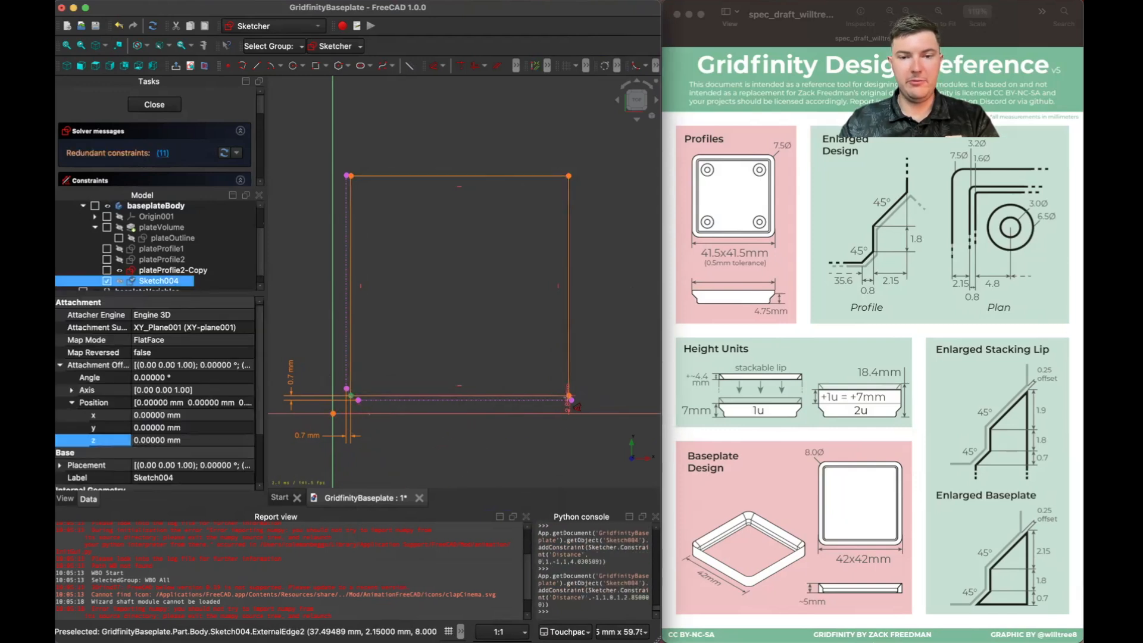
pyautogui.click(571, 400)
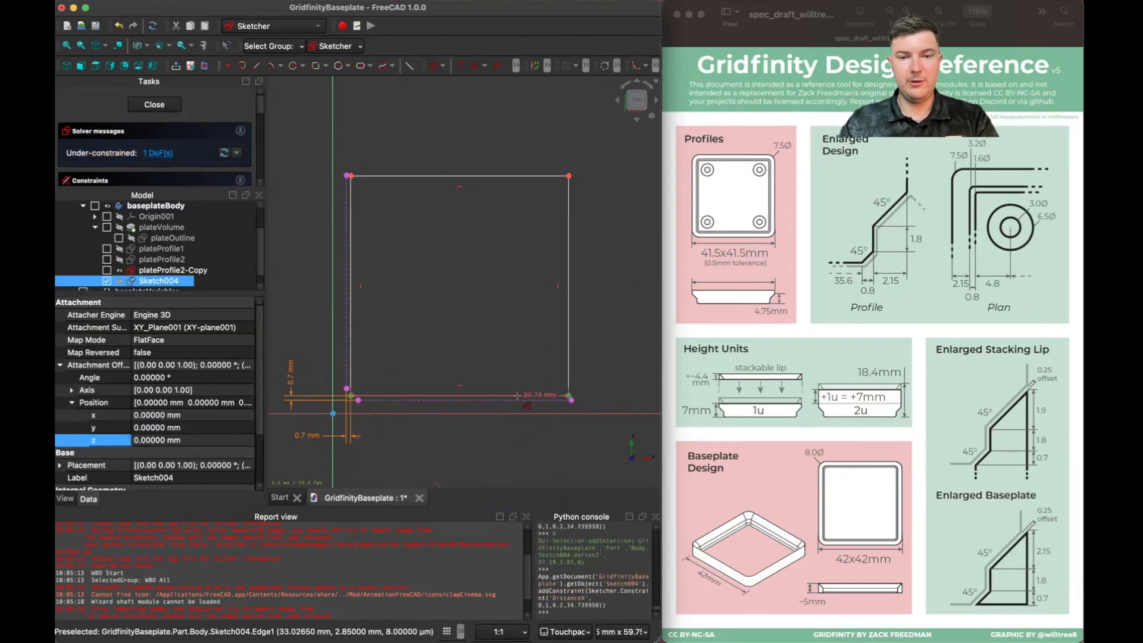
pyautogui.click(463, 444)
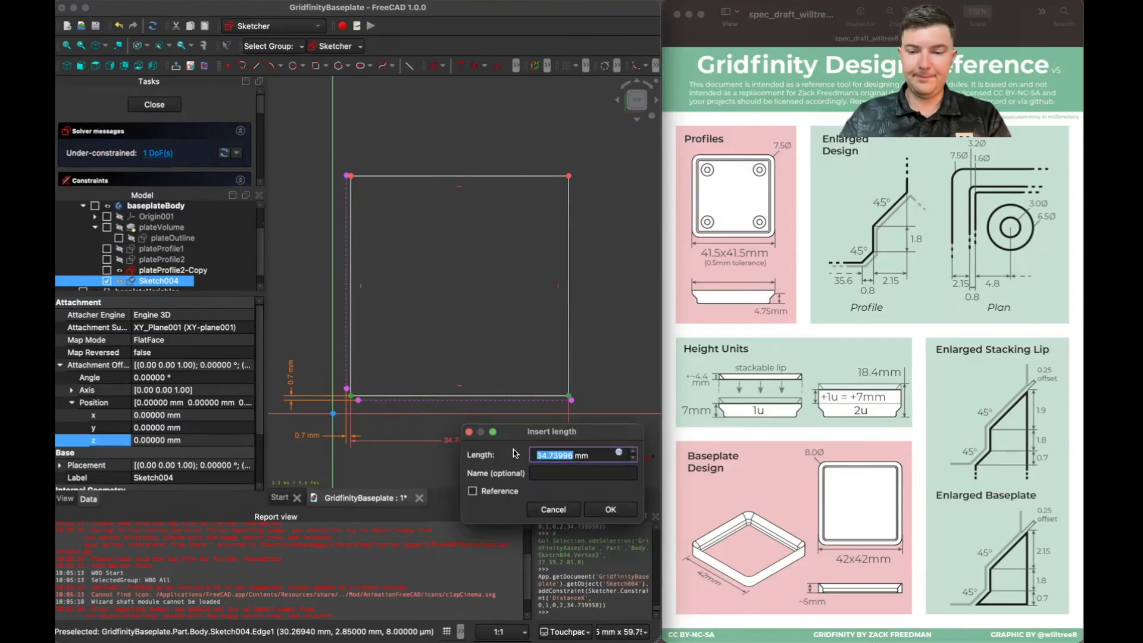
pyautogui.press('=')
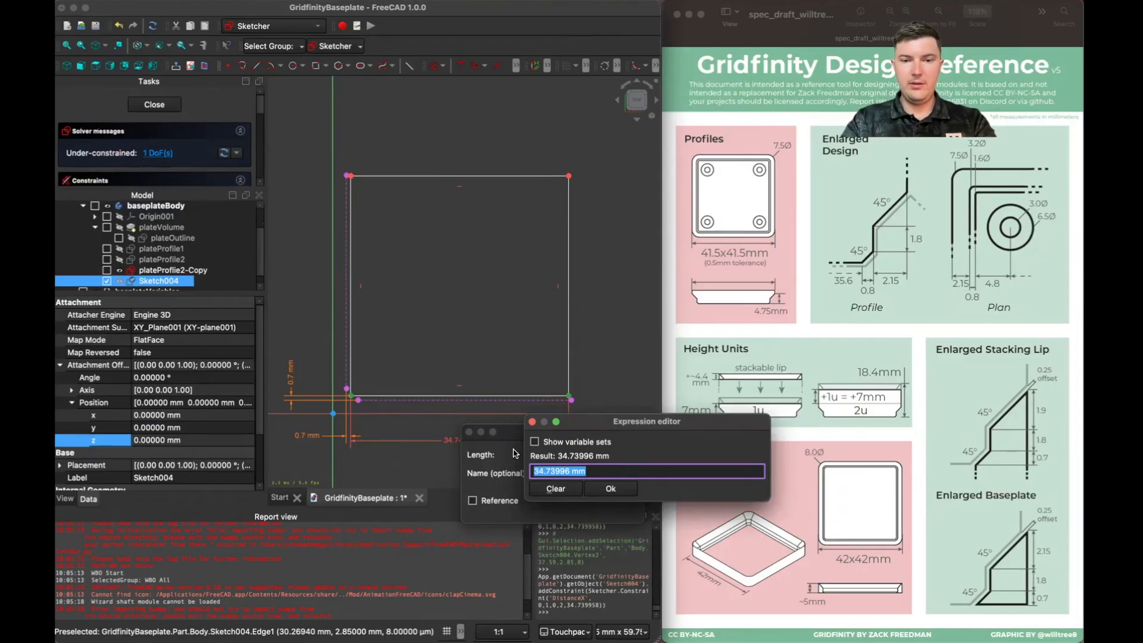
pyautogui.write('gr')
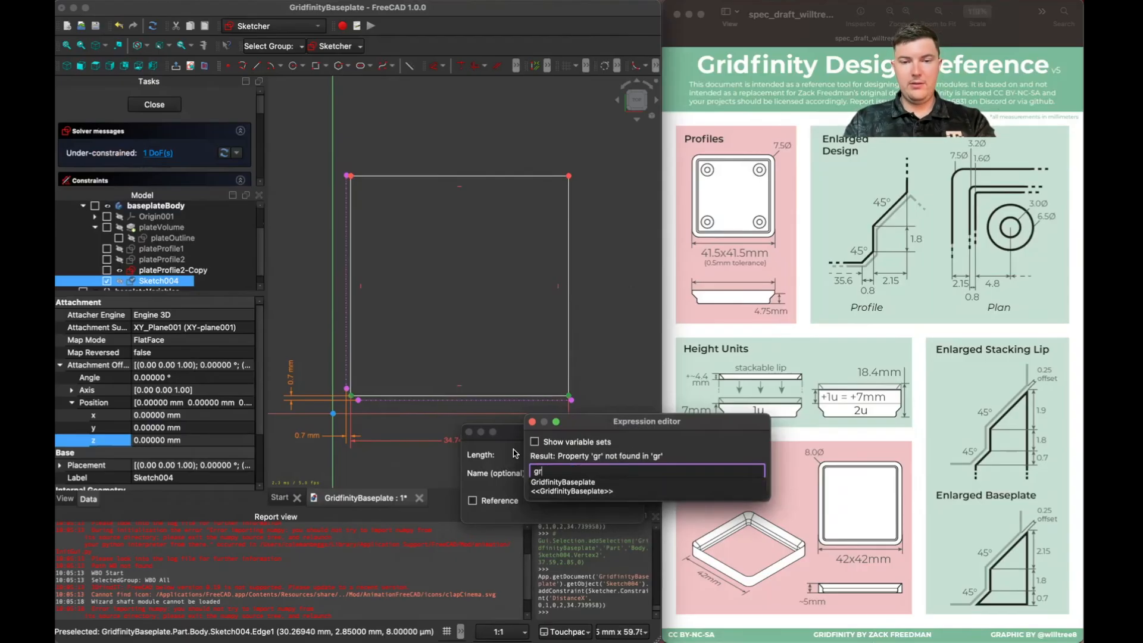
pyautogui.press('BackSpace')
pyautogui.press('BackSpace')
pyautogui.write('bas')
pyautogui.press('Up')
pyautogui.press('Return')
pyautogui.write('gridPitch')
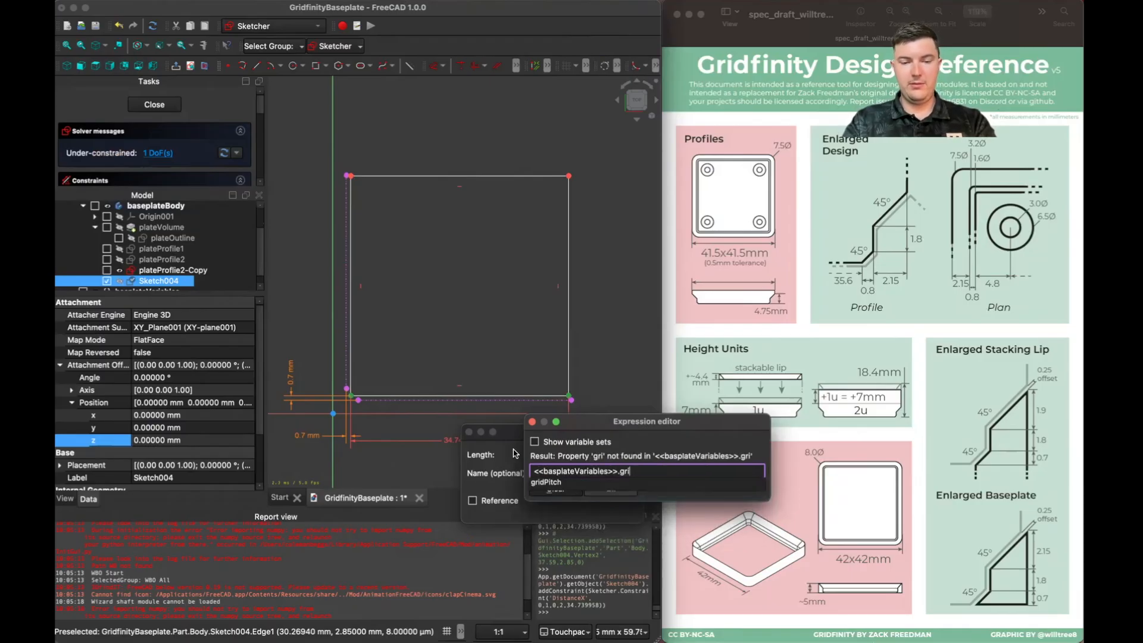
pyautogui.press('Return')
# Step: Extend the width expression by subtracting 2*(<<basplateVariables>>.plateOffset1) from the grid pitch
pyautogui.write('- ')
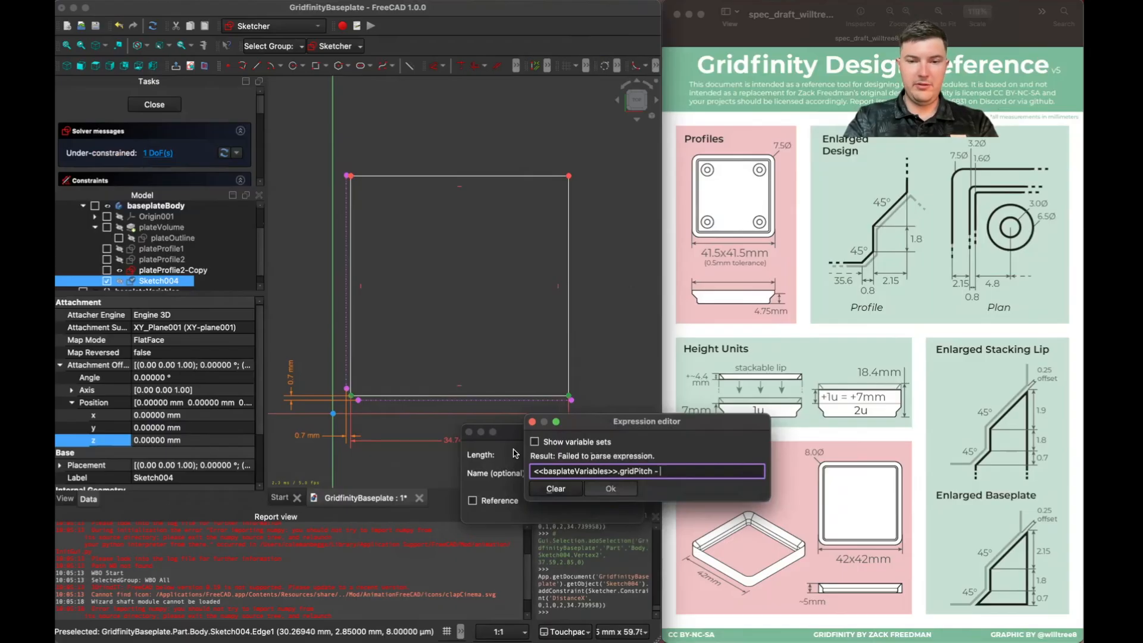
pyautogui.write('2*')
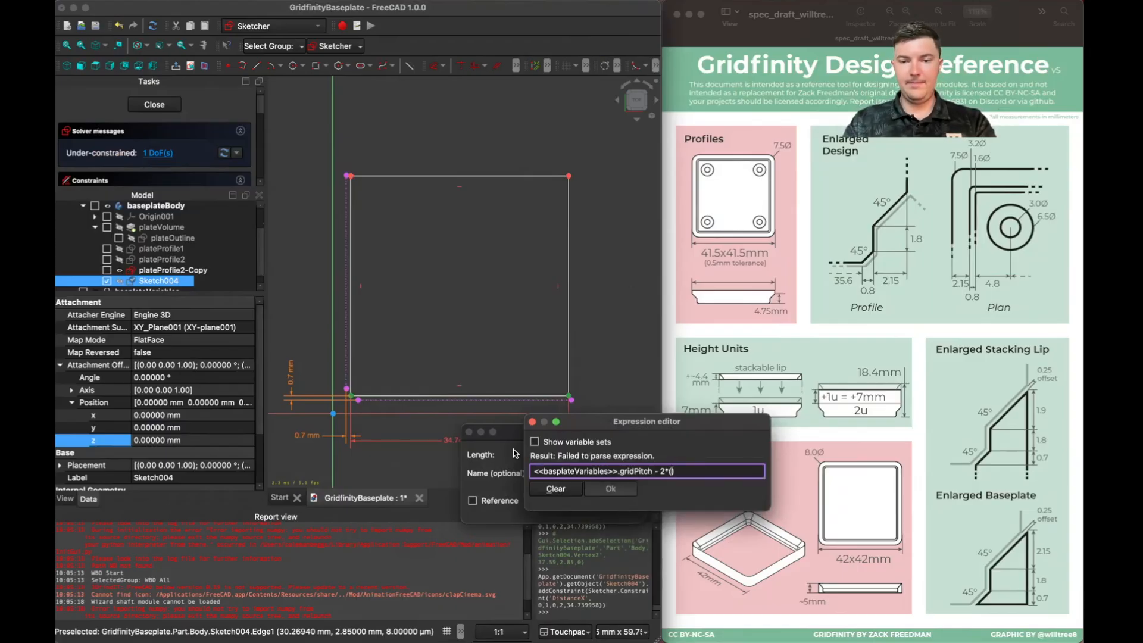
pyautogui.write('(<<bas')
pyautogui.press('Down')
pyautogui.press('Down')
pyautogui.press('Down')
pyautogui.press('Return')
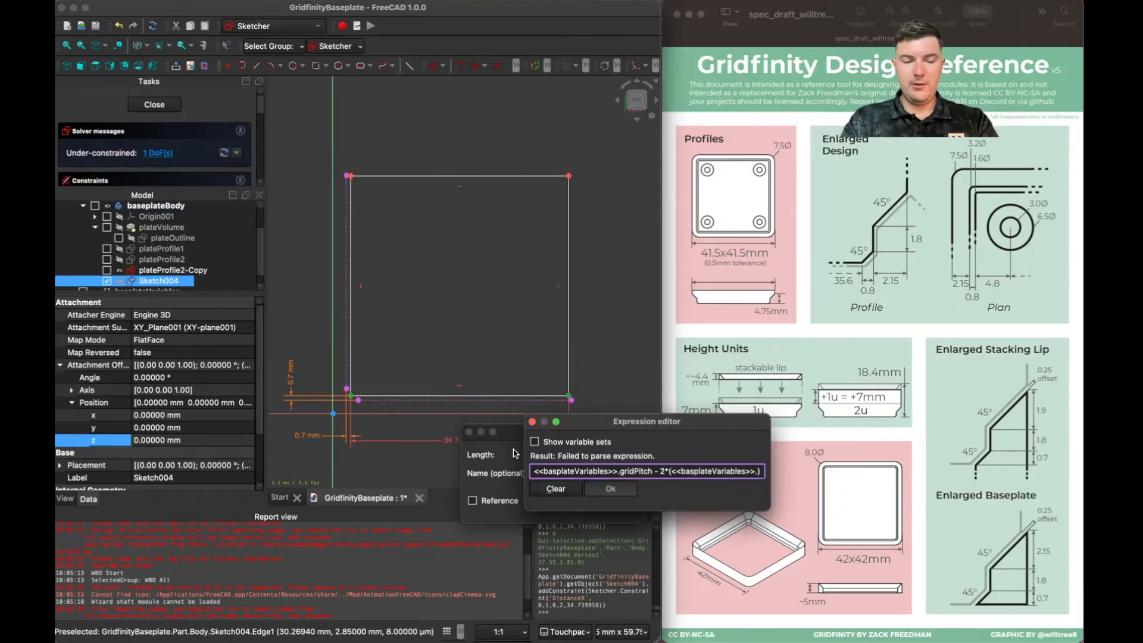
pyautogui.write('pl')
pyautogui.press('Down')
pyautogui.press('Return')
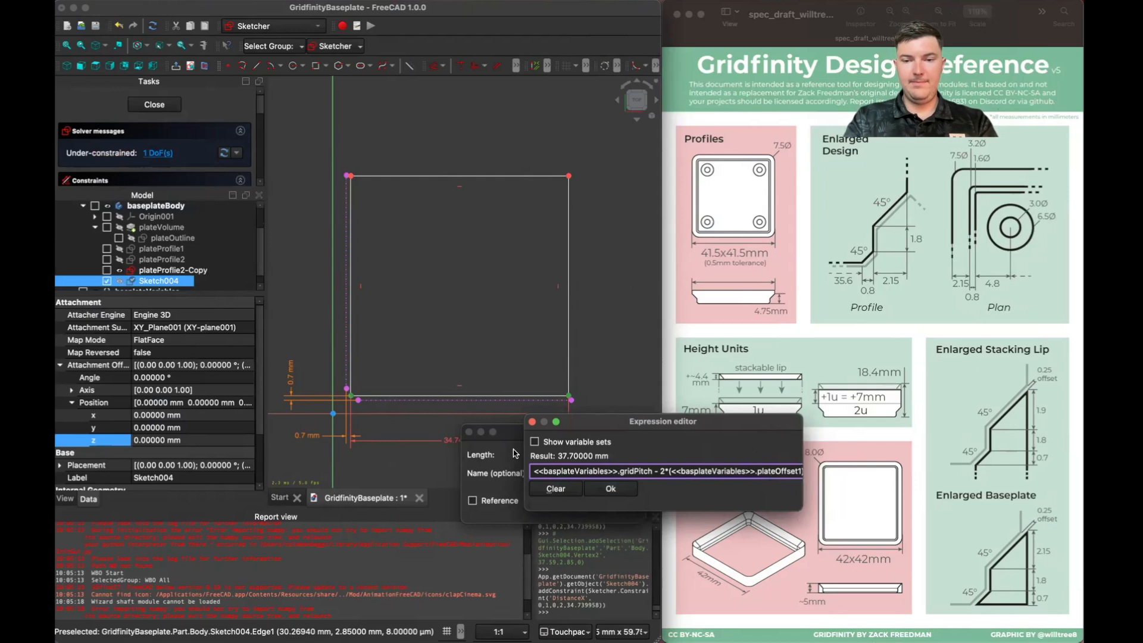
# Step: Add <<basplateVariables>>.plateOffset3 to plateOffset1 inside the width expression's parentheses, and apply the dimension
pyautogui.write('+ ')
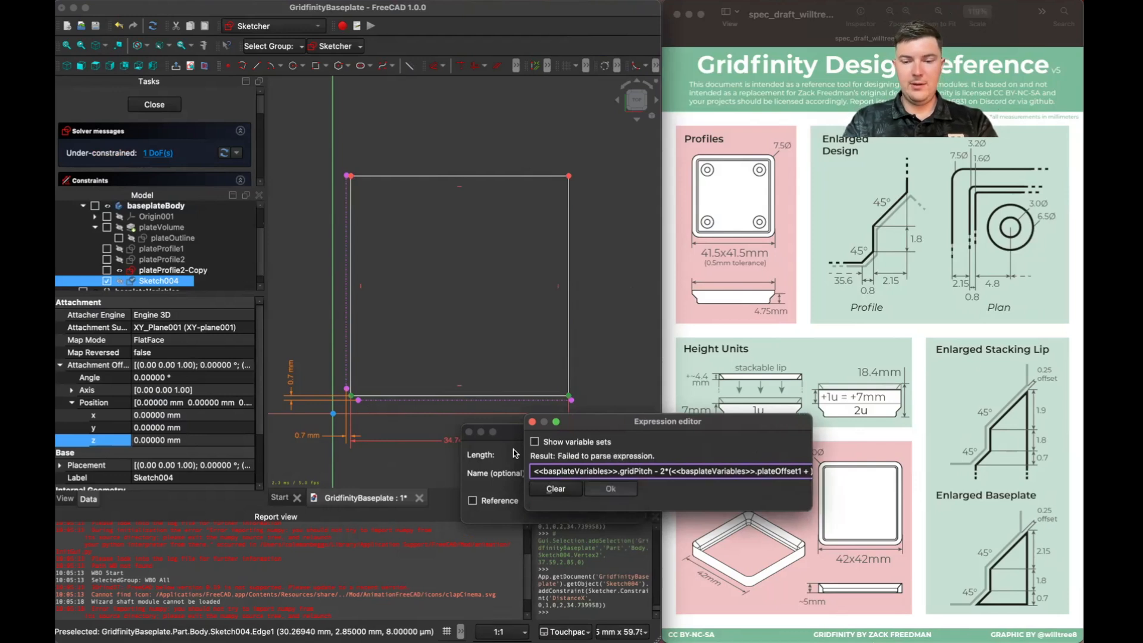
pyautogui.write('pl')
pyautogui.press('BackSpace')
pyautogui.press('BackSpace')
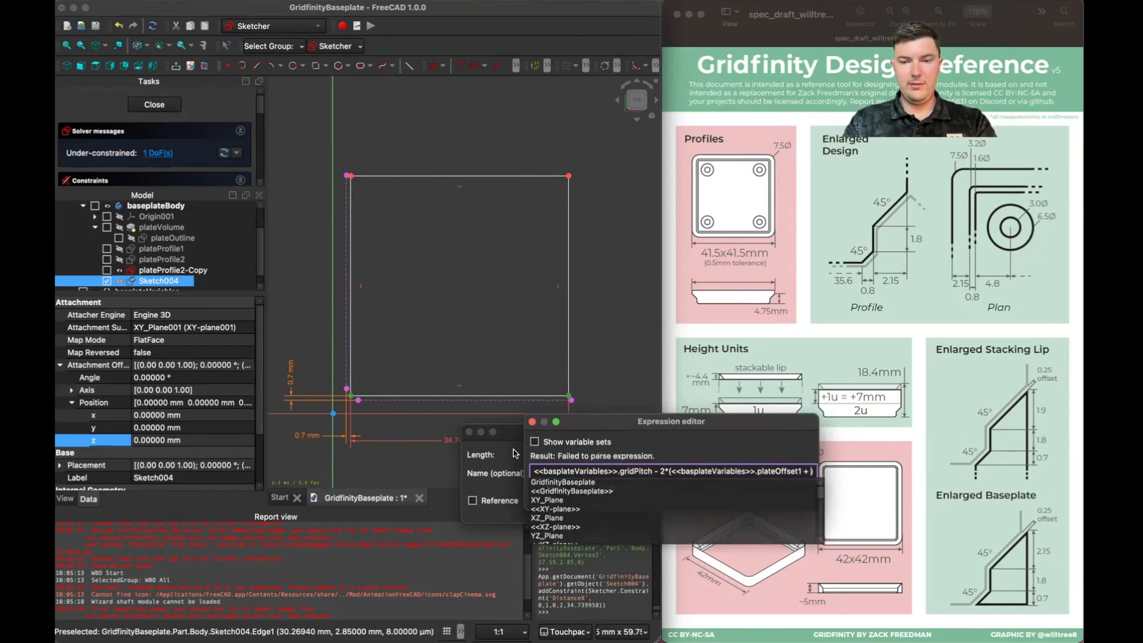
pyautogui.write('bas')
pyautogui.press('Down')
pyautogui.press('Down')
pyautogui.press('Down')
pyautogui.press('Return')
pyautogui.write('.pl')
pyautogui.press('Down')
pyautogui.press('Down')
pyautogui.press('Down')
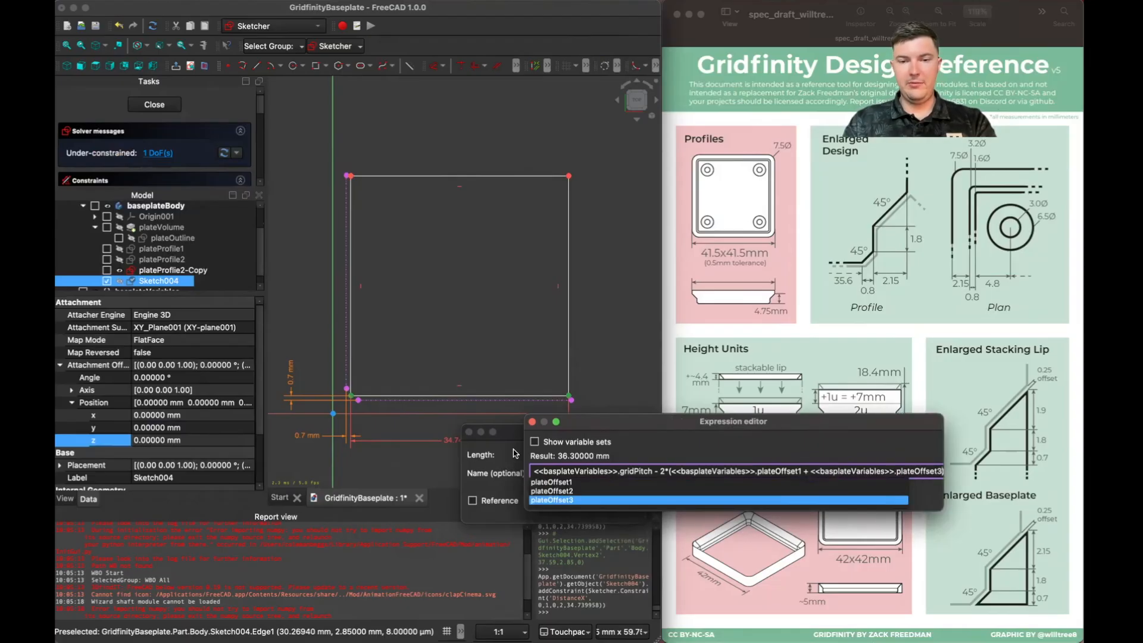
pyautogui.press('Return')
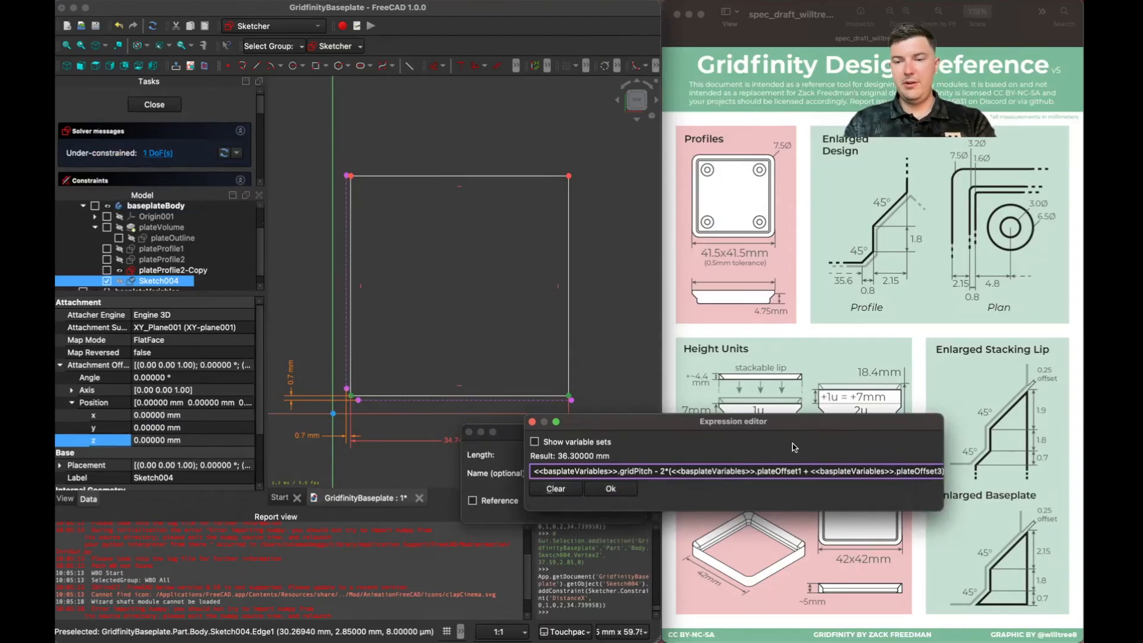
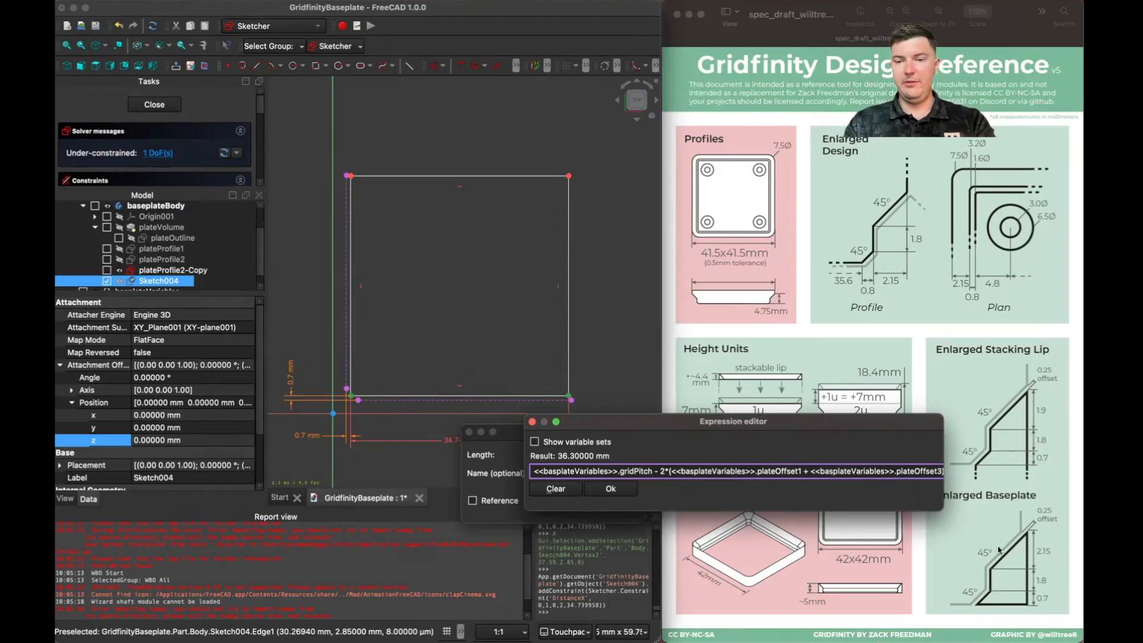
pyautogui.click(618, 492)
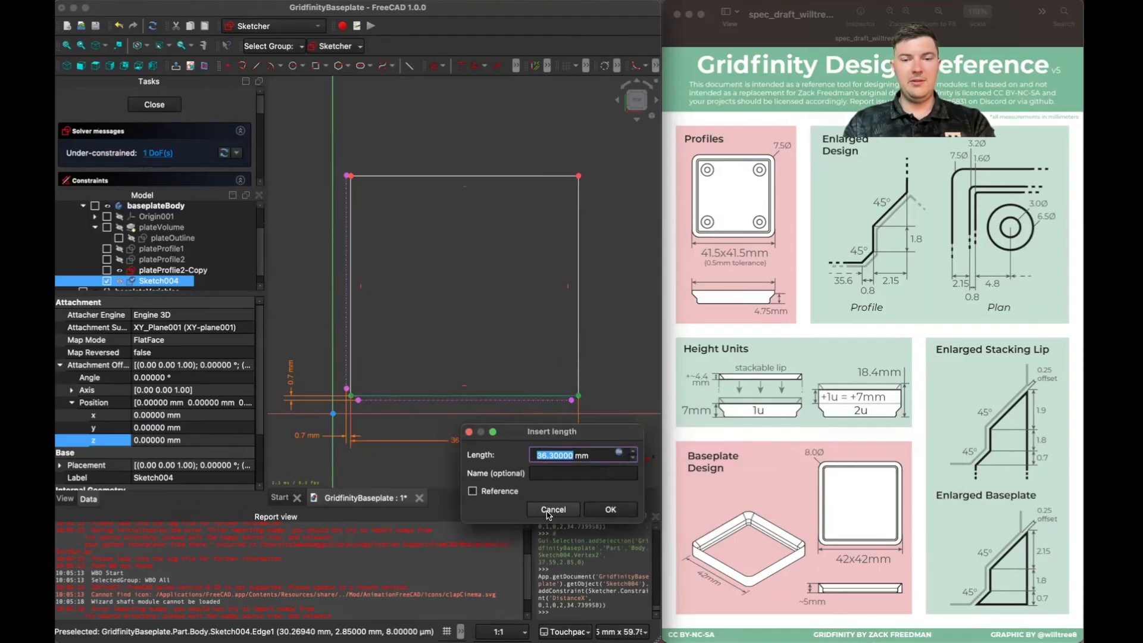
pyautogui.click(603, 510)
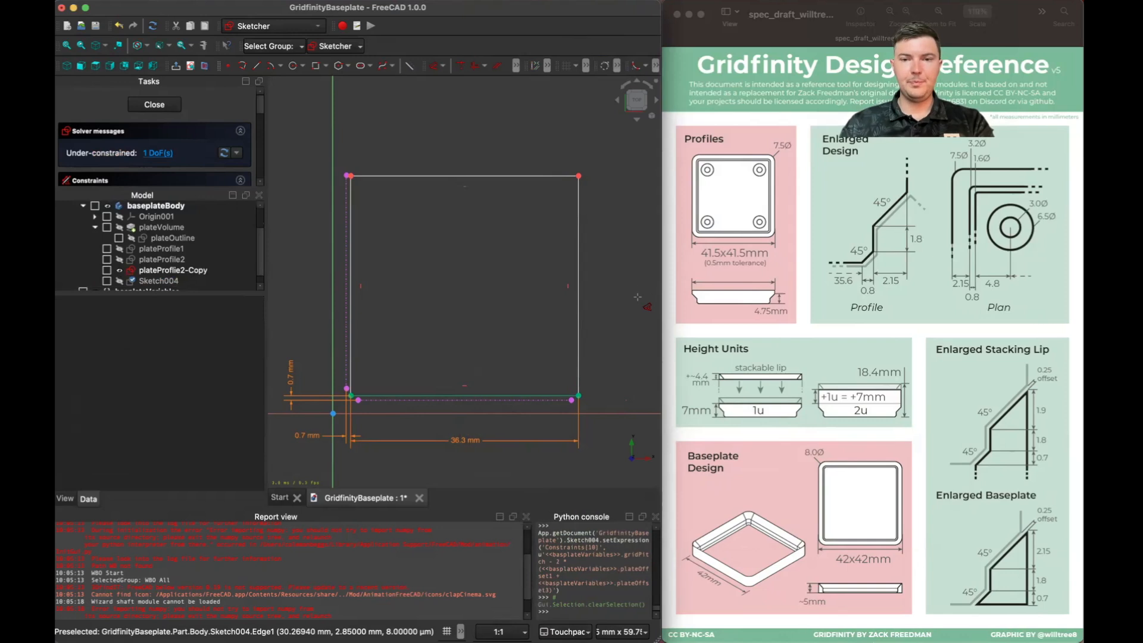
# Step: Dimension the rectangle's right edge vertically between its two corners and begin its length expression with <<basplateVariables>>.gridPitch
pyautogui.click(579, 175)
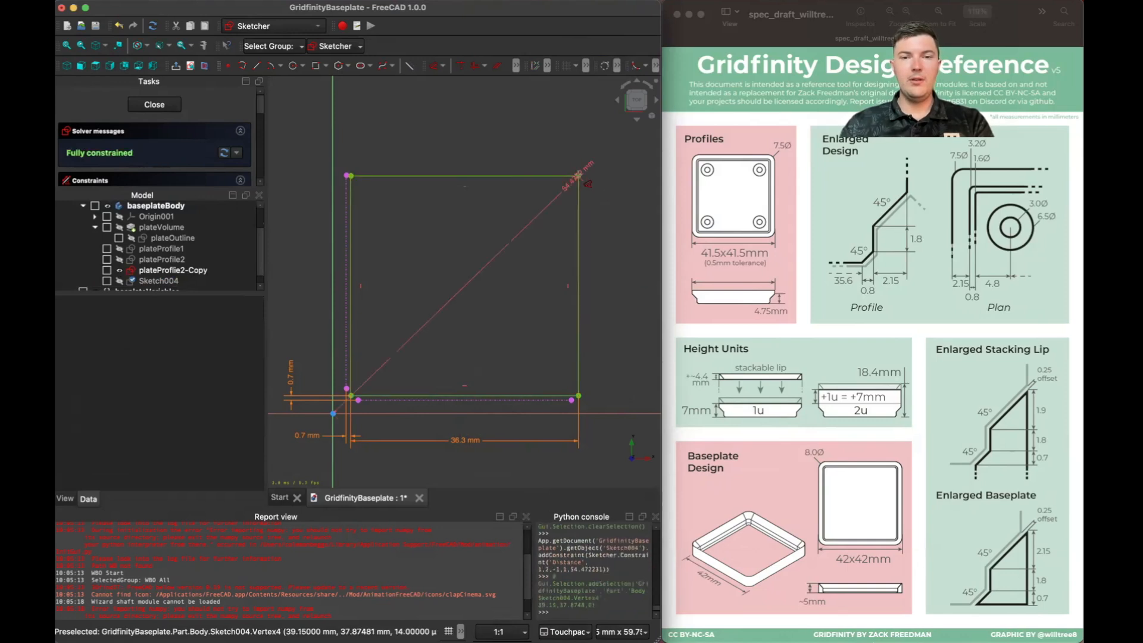
pyautogui.click(577, 400)
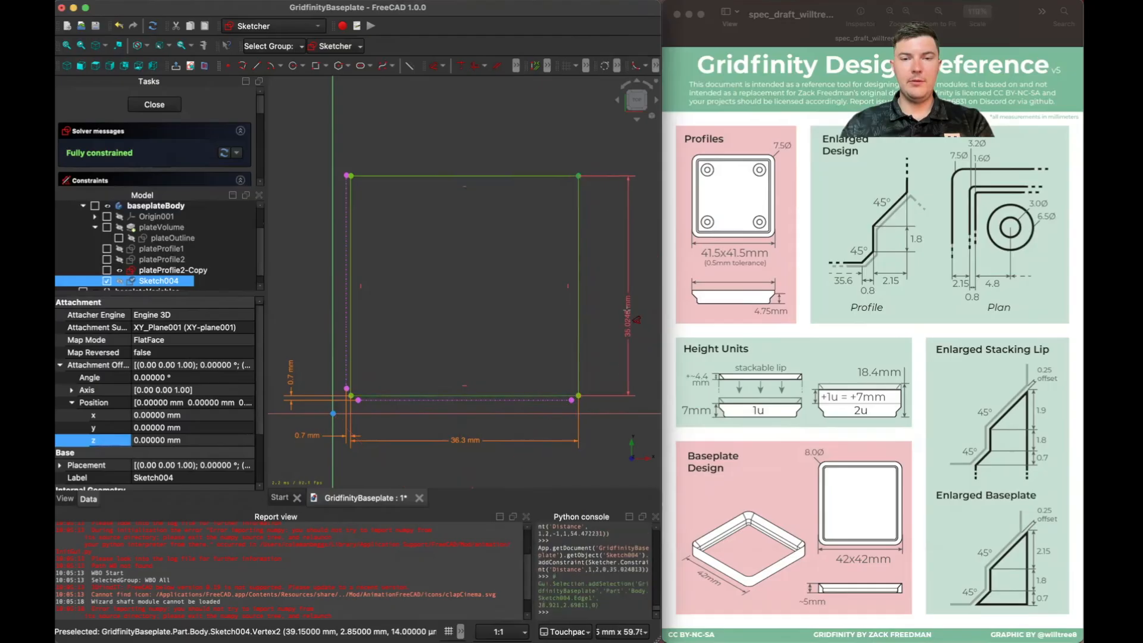
pyautogui.click(618, 287)
pyautogui.press('=')
pyautogui.write('bas')
pyautogui.press('Down')
pyautogui.press('Down')
pyautogui.press('Down')
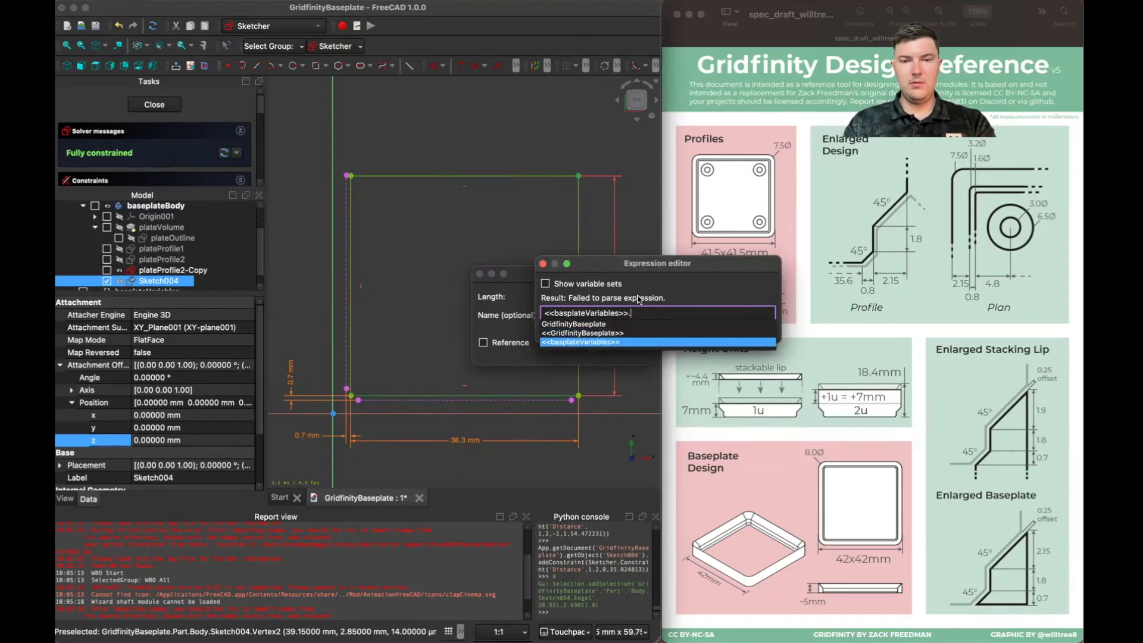
pyautogui.press('Return')
pyautogui.write('.gridPitch')
pyautogui.press('Return')
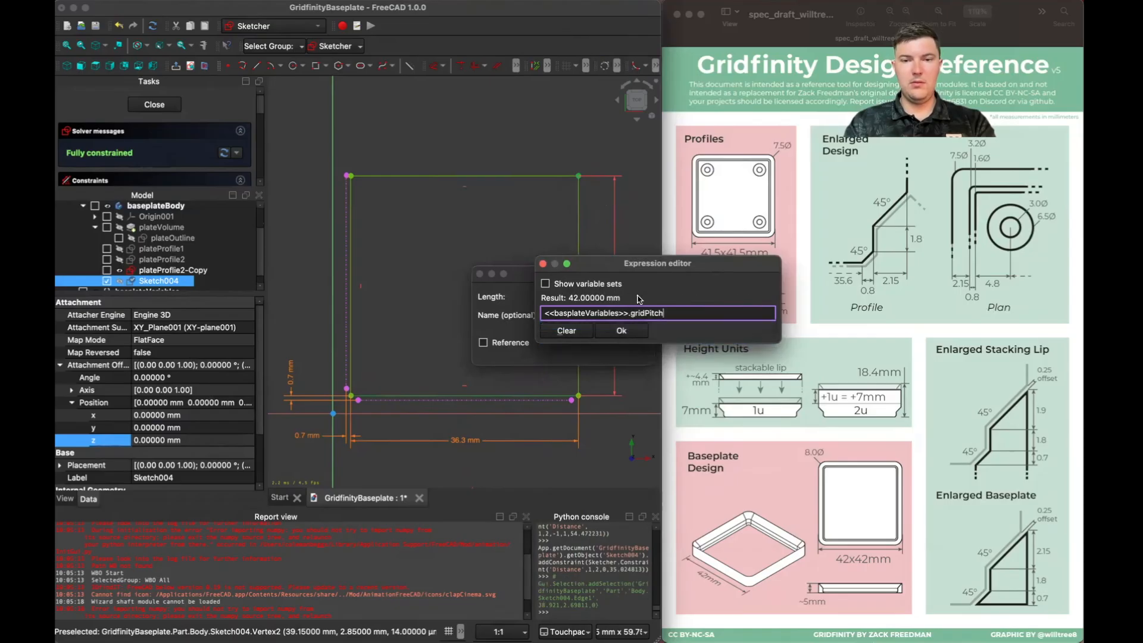
# Step: Extend the height expression by subtracting 2*(<<basplateVariables>>.plateOffset1) from the grid pitch
pyautogui.write('- 2*(')
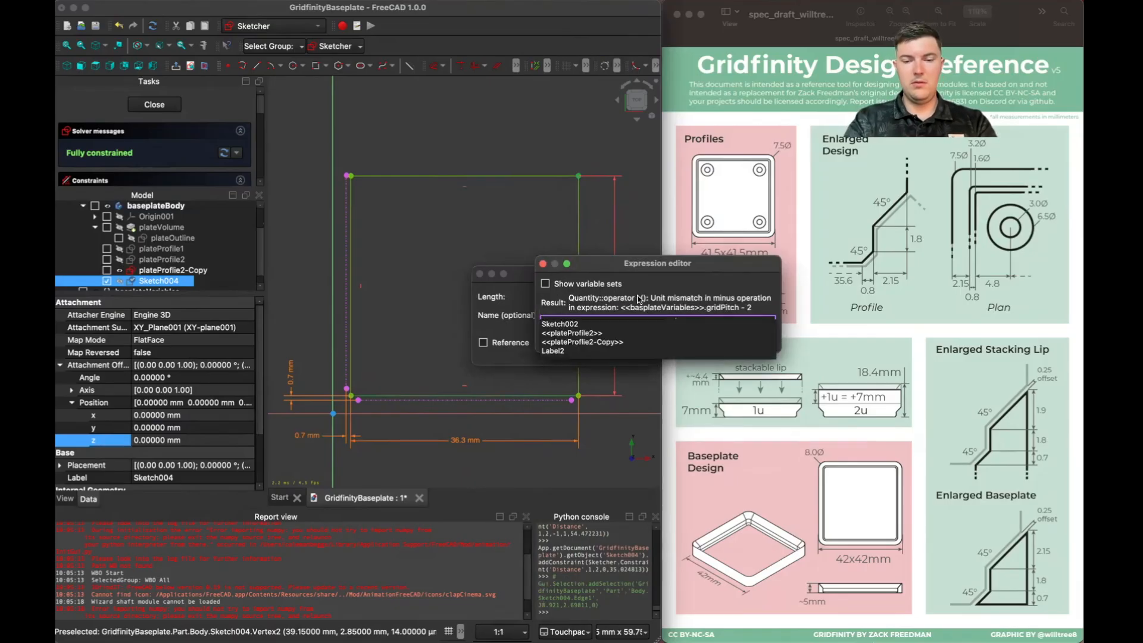
pyautogui.write('<<basplateVariables>>.gridPitch - 2*(<<basplateVariables>>.')
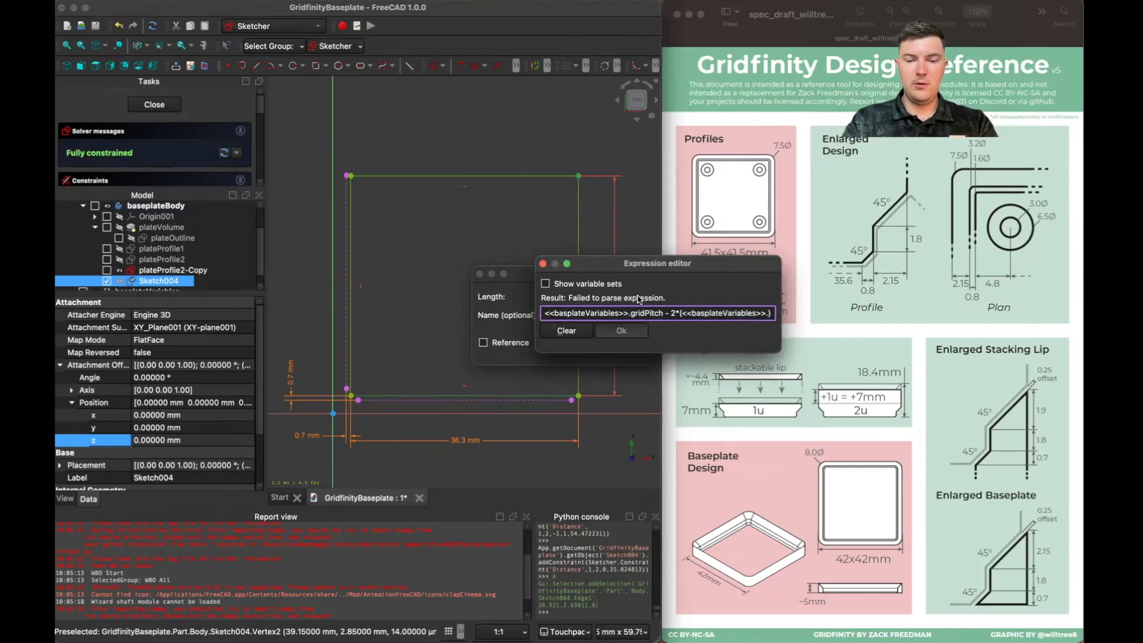
pyautogui.write('plateOffset1')
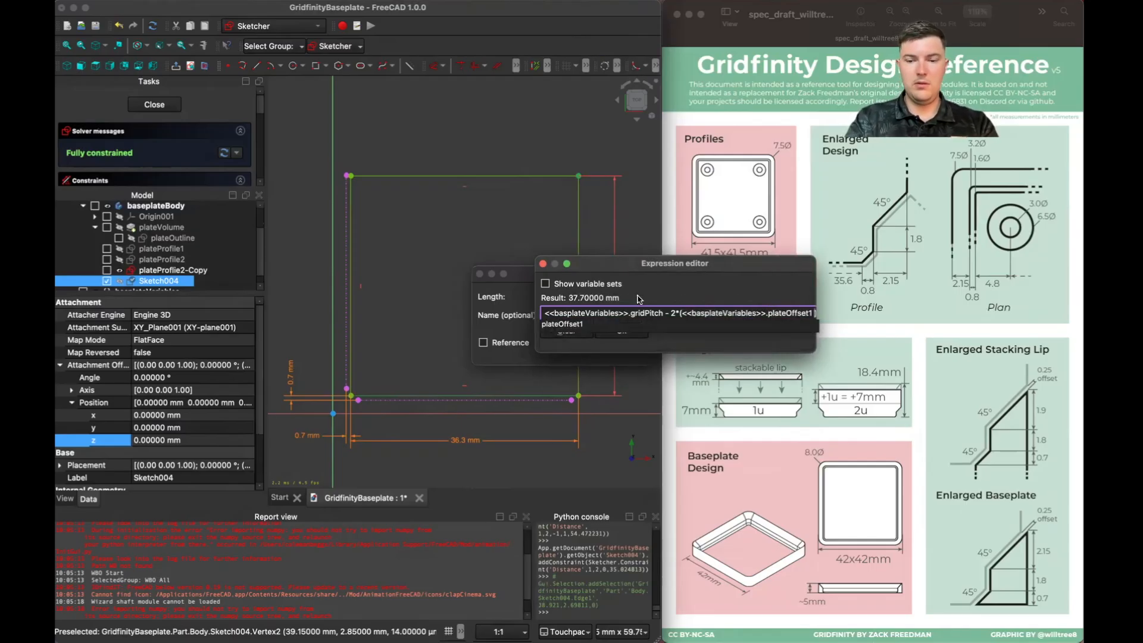
# Step: Add <<basplateVariables>>.plateOffset3 to plateOffset1 inside the height expression's parentheses, and apply the dimension
pyautogui.write(' + <<basplateVariables>>.')
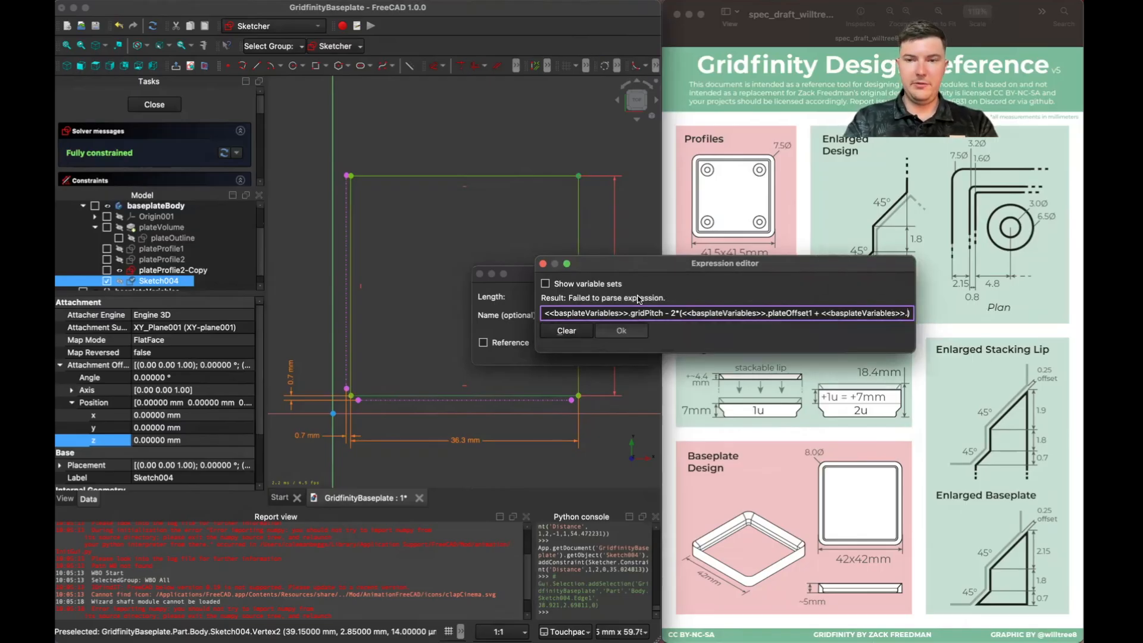
pyautogui.write('pl')
pyautogui.press('Down')
pyautogui.press('Down')
pyautogui.press('Down')
pyautogui.press('Return')
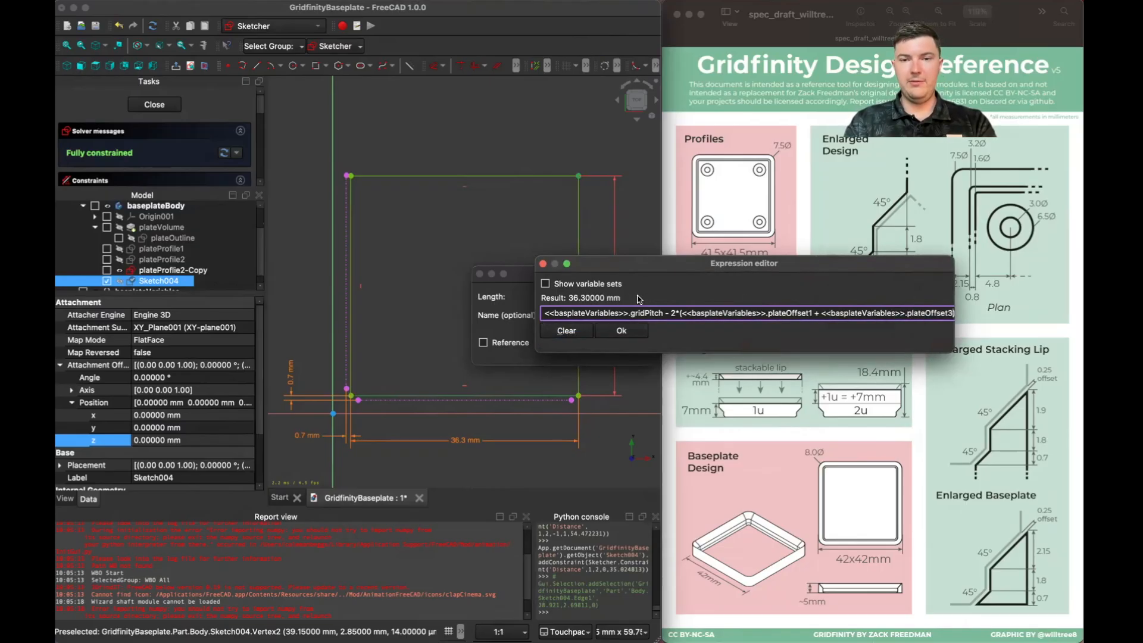
pyautogui.write('s')
pyautogui.press('BackSpace')
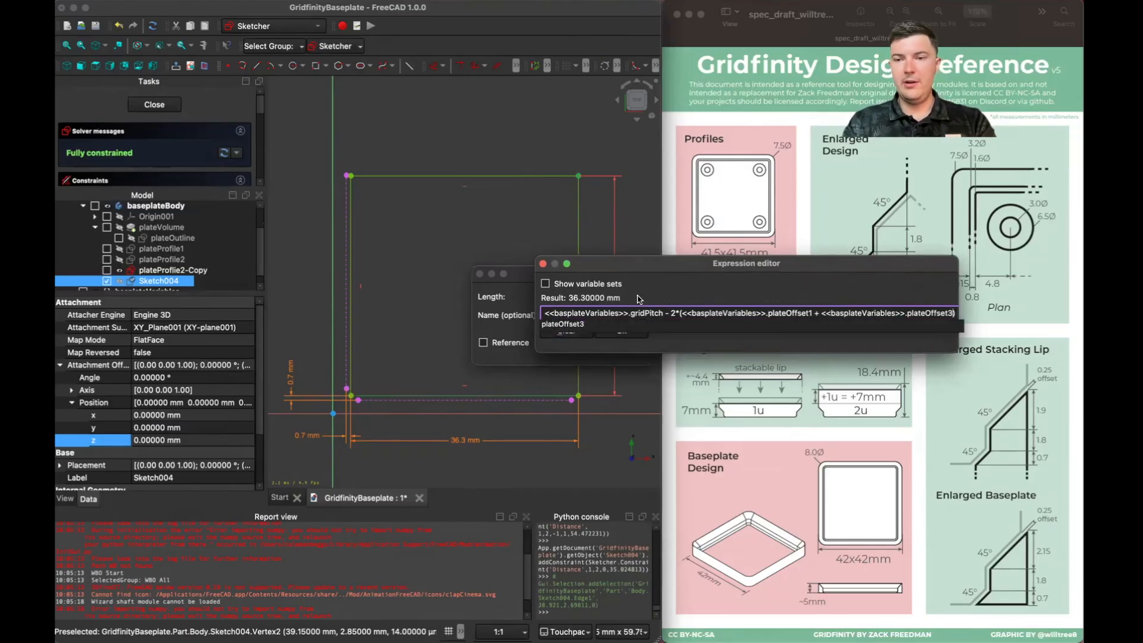
pyautogui.press('Return')
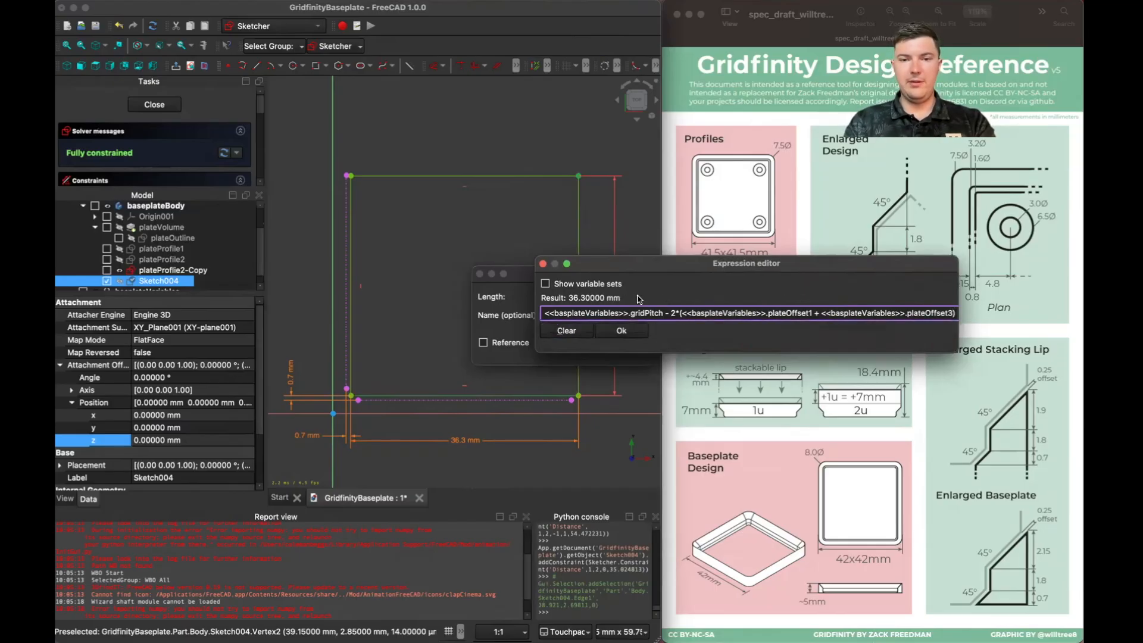
pyautogui.press('Return')
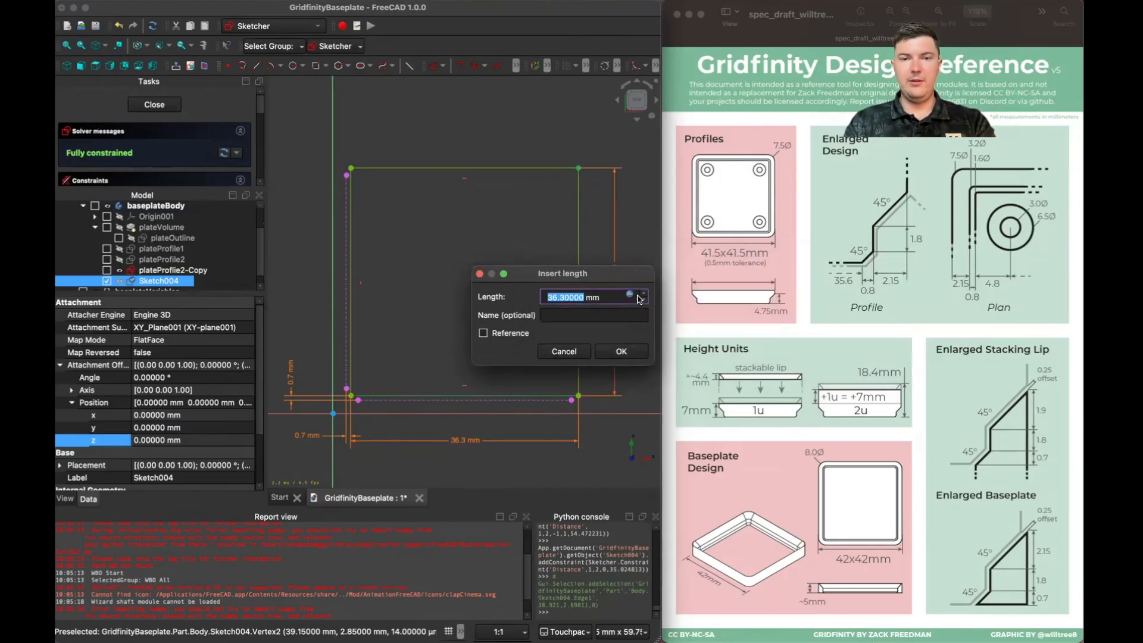
pyautogui.click(632, 355)
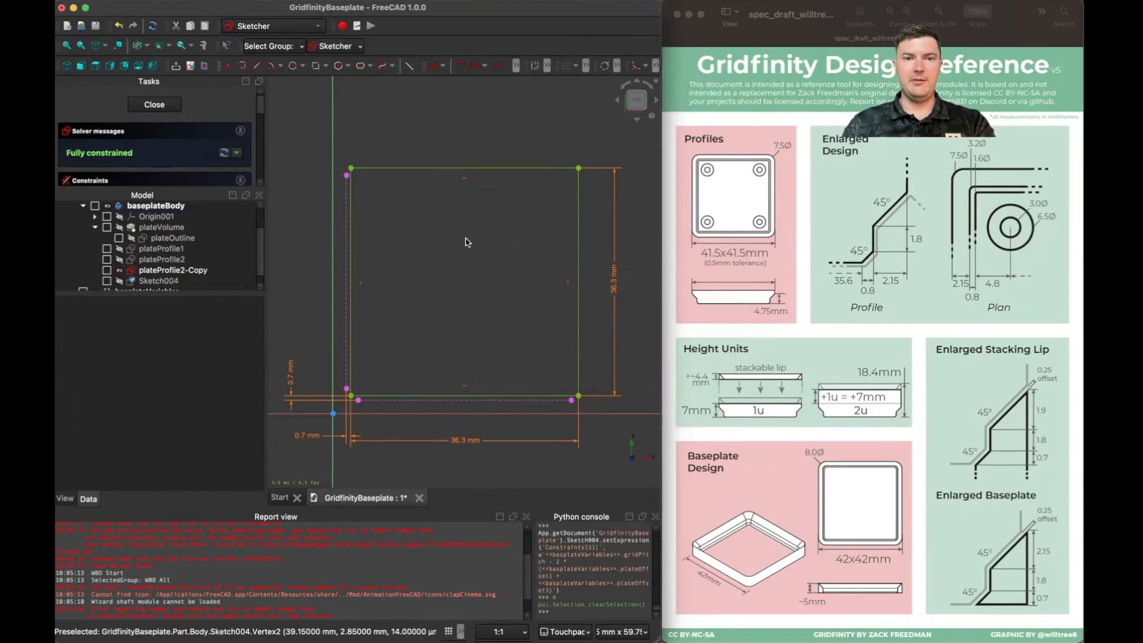
# Step: Fillet all four corners of the rectangle with the Fillet tool, preserving the corner points
pyautogui.press('g')
pyautogui.press('f')
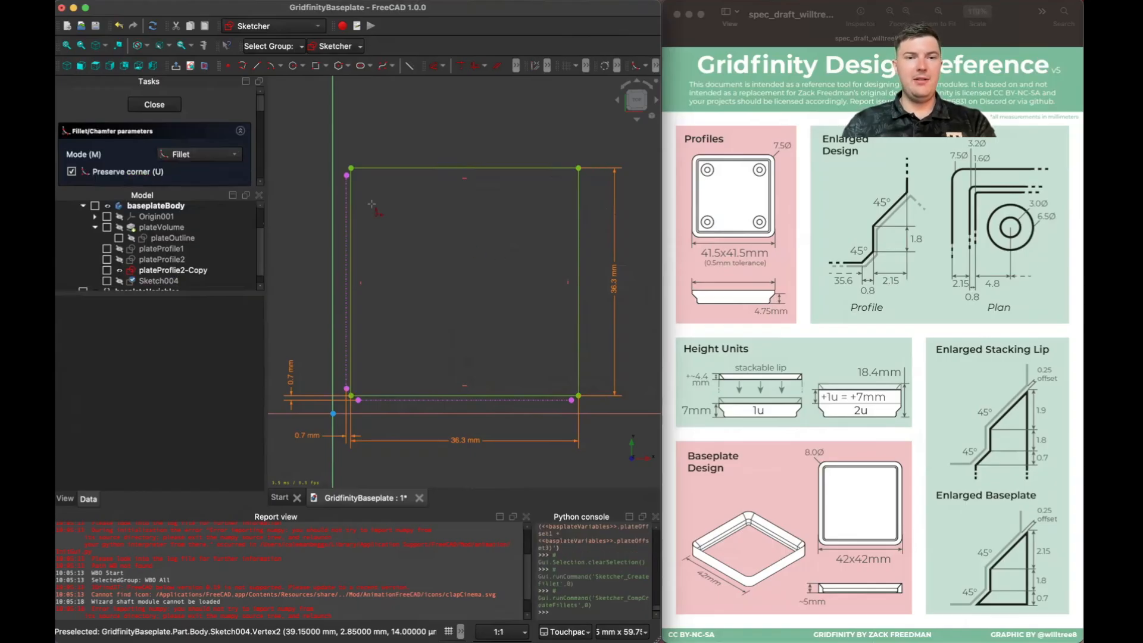
pyautogui.click(352, 193)
pyautogui.click(375, 169)
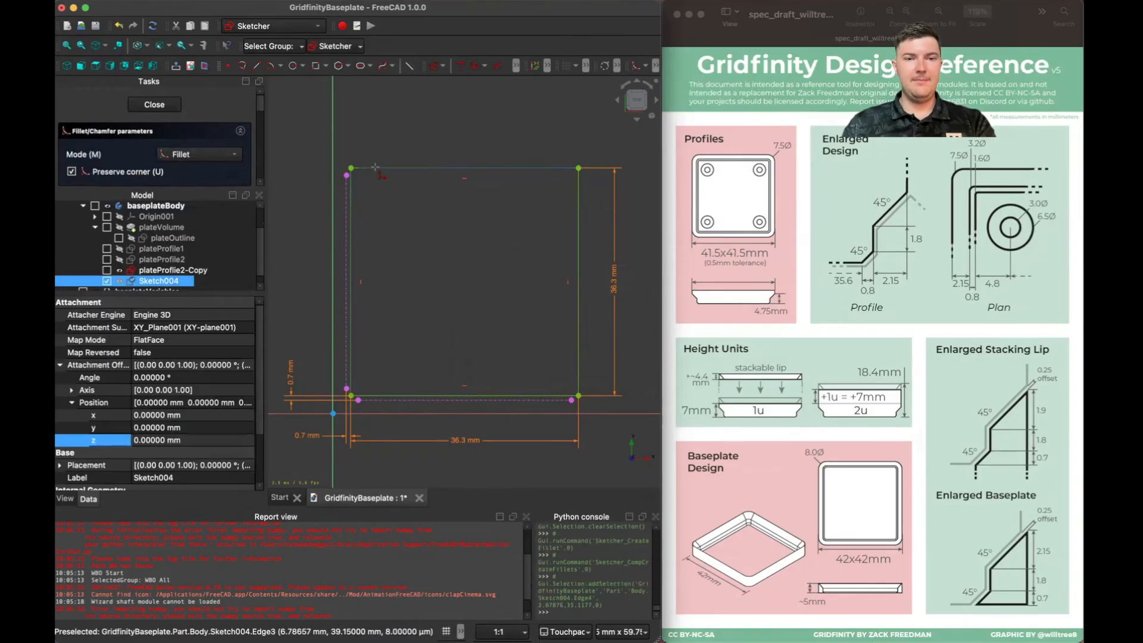
pyautogui.click(528, 169)
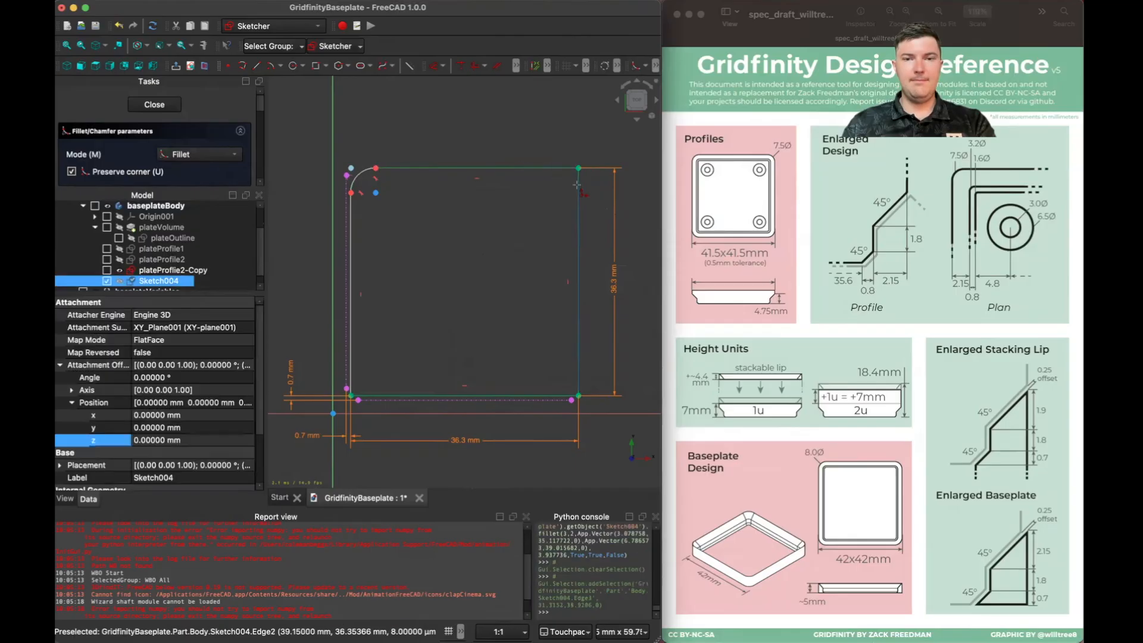
pyautogui.click(577, 187)
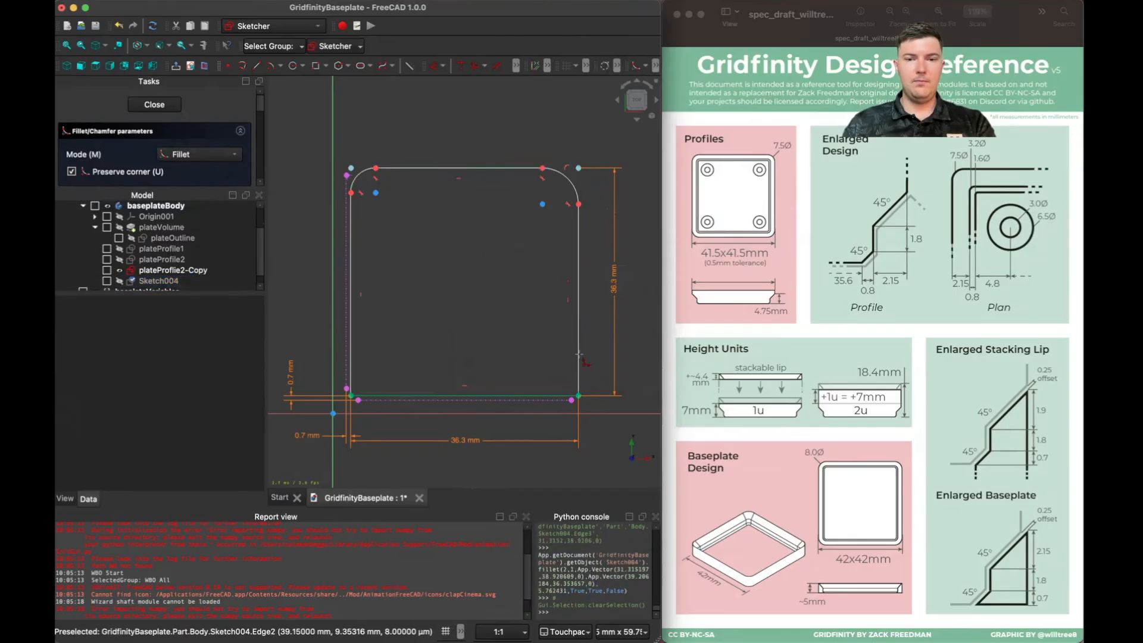
pyautogui.click(540, 395)
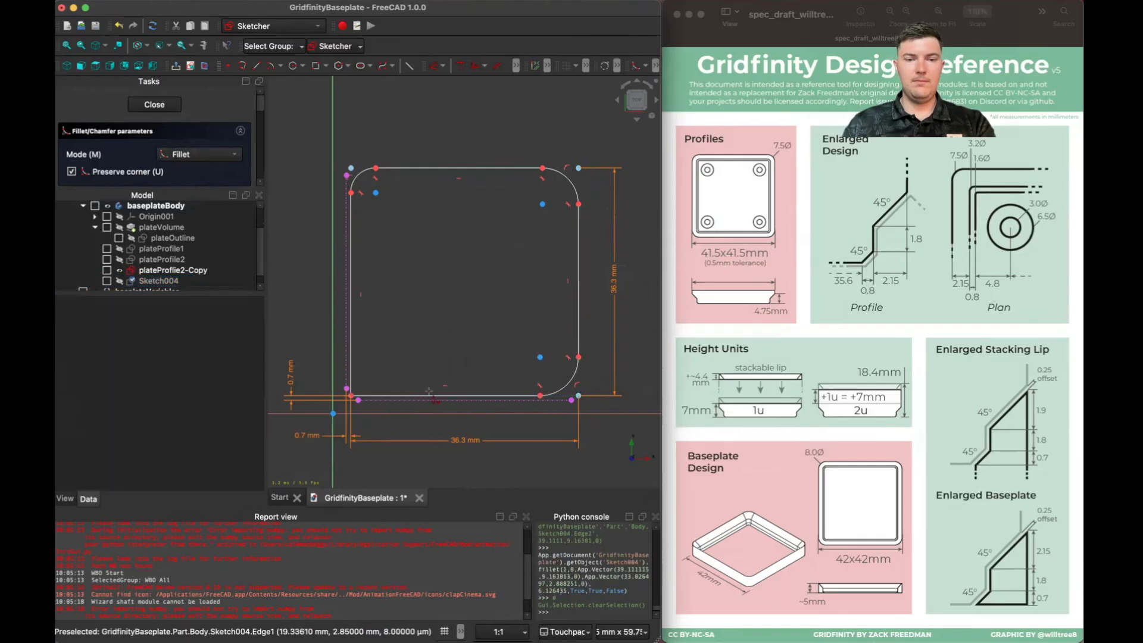
pyautogui.click(387, 394)
pyautogui.click(351, 371)
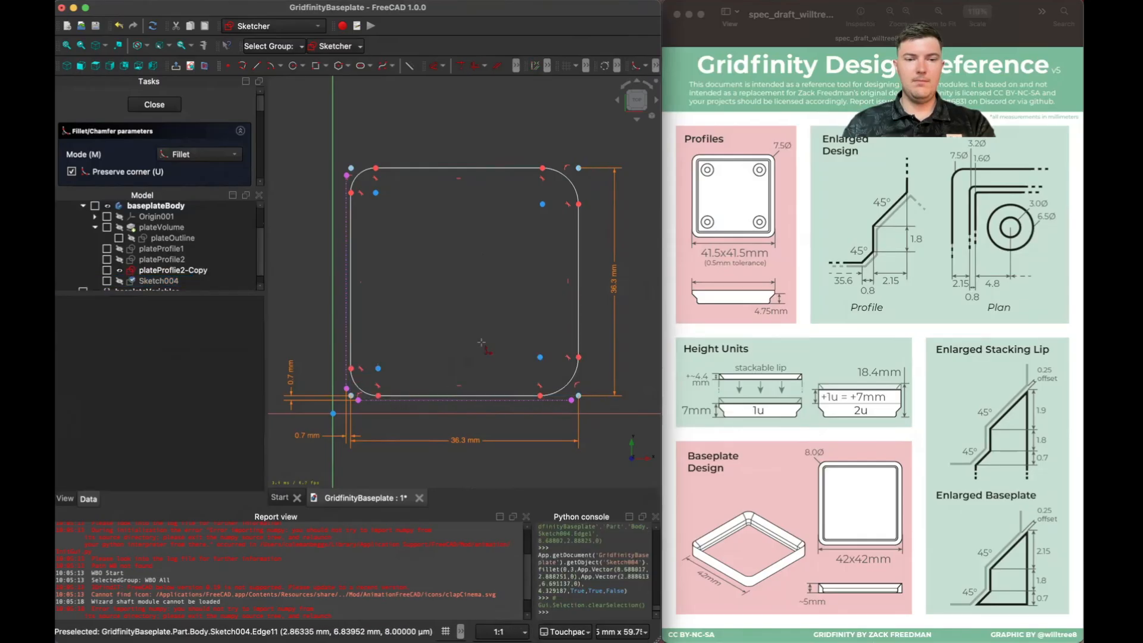
# Step: Constrain the four corner fillet arcs to be equal in size
pyautogui.press('e')
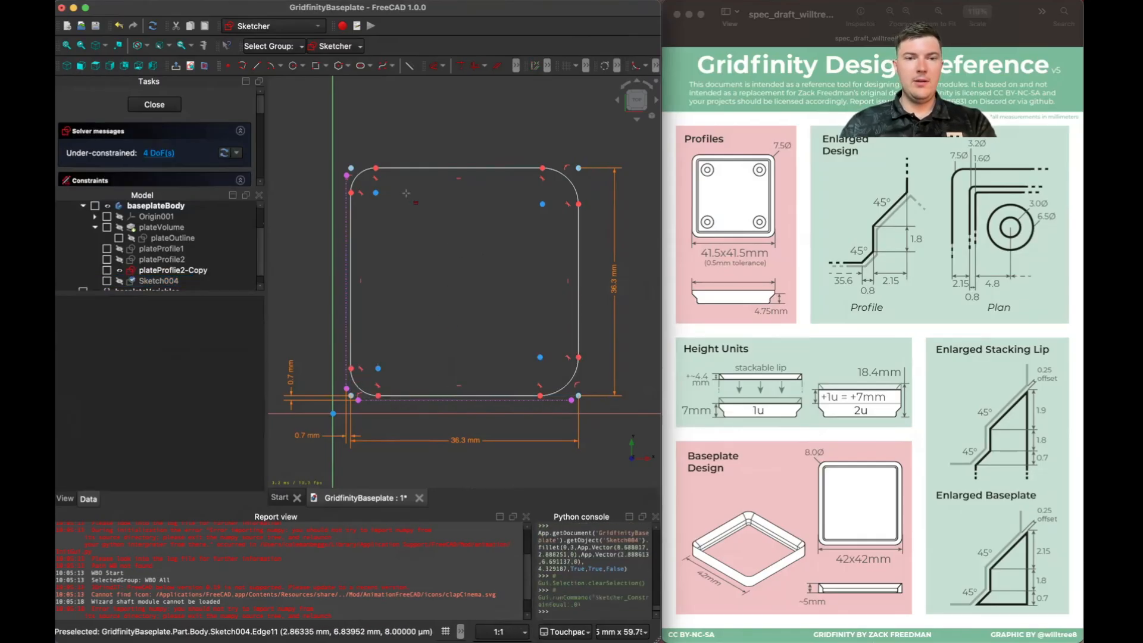
pyautogui.click(364, 175)
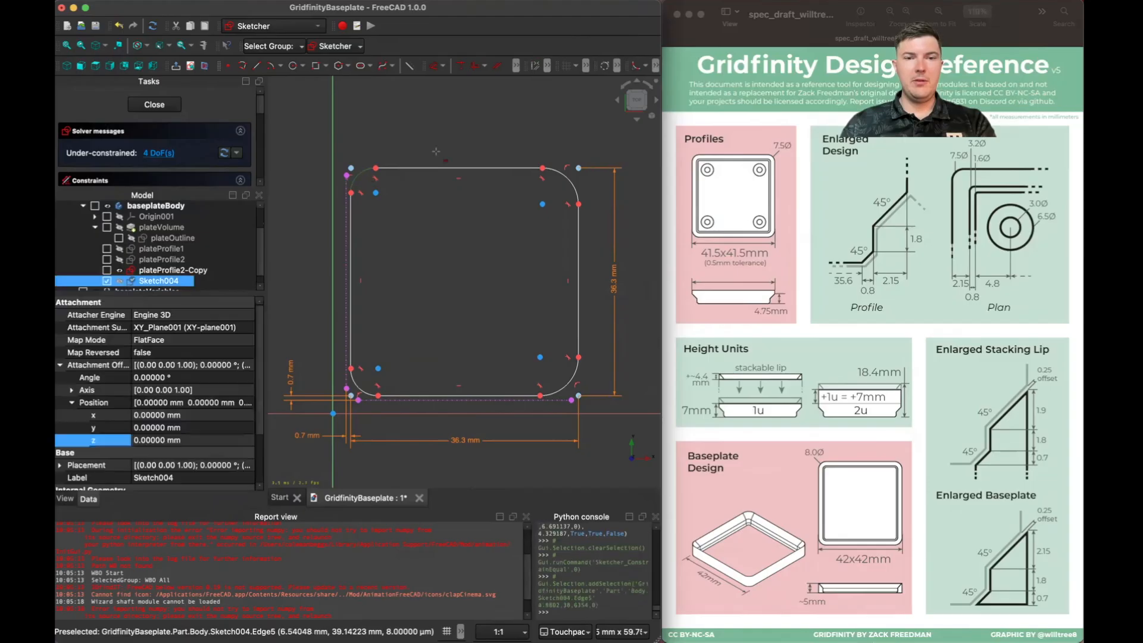
pyautogui.click(560, 176)
pyautogui.click(574, 184)
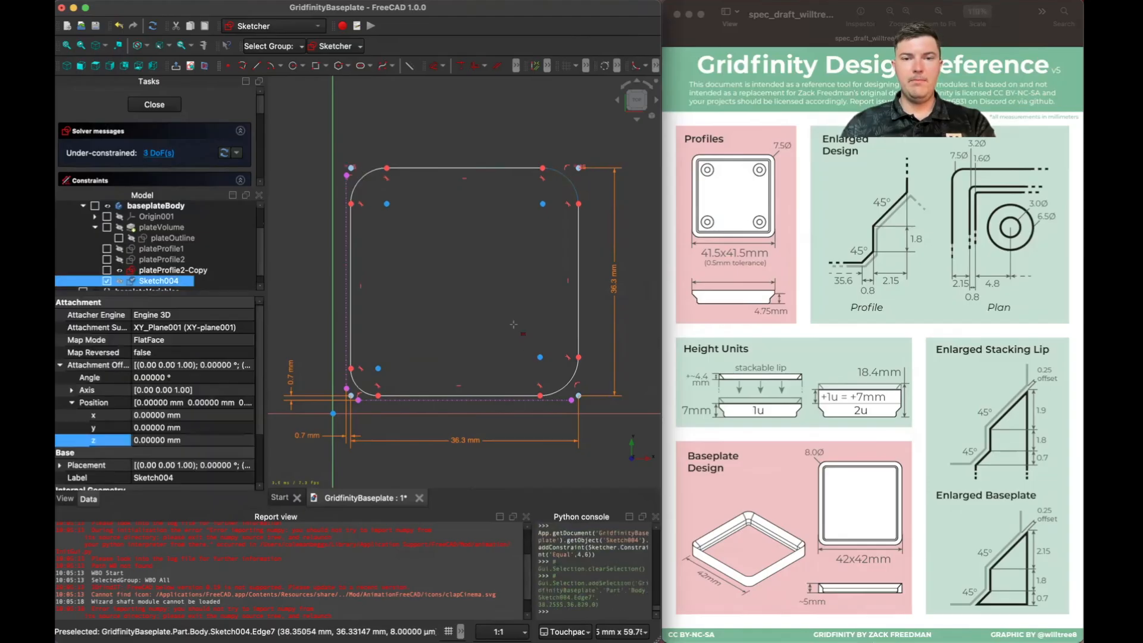
pyautogui.click(566, 387)
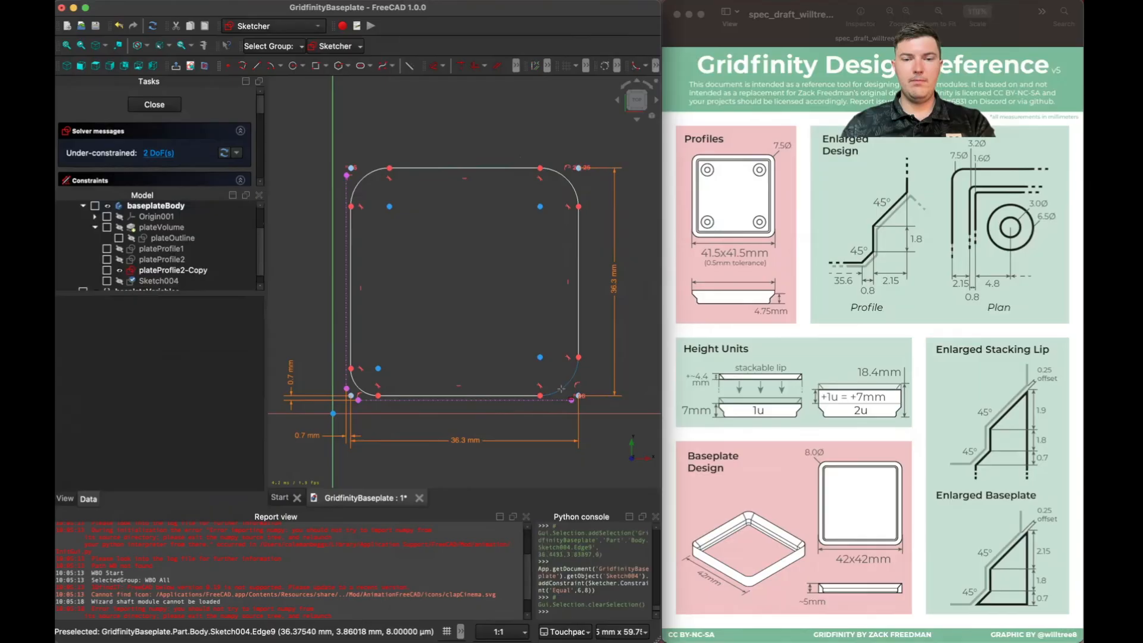
pyautogui.click(355, 381)
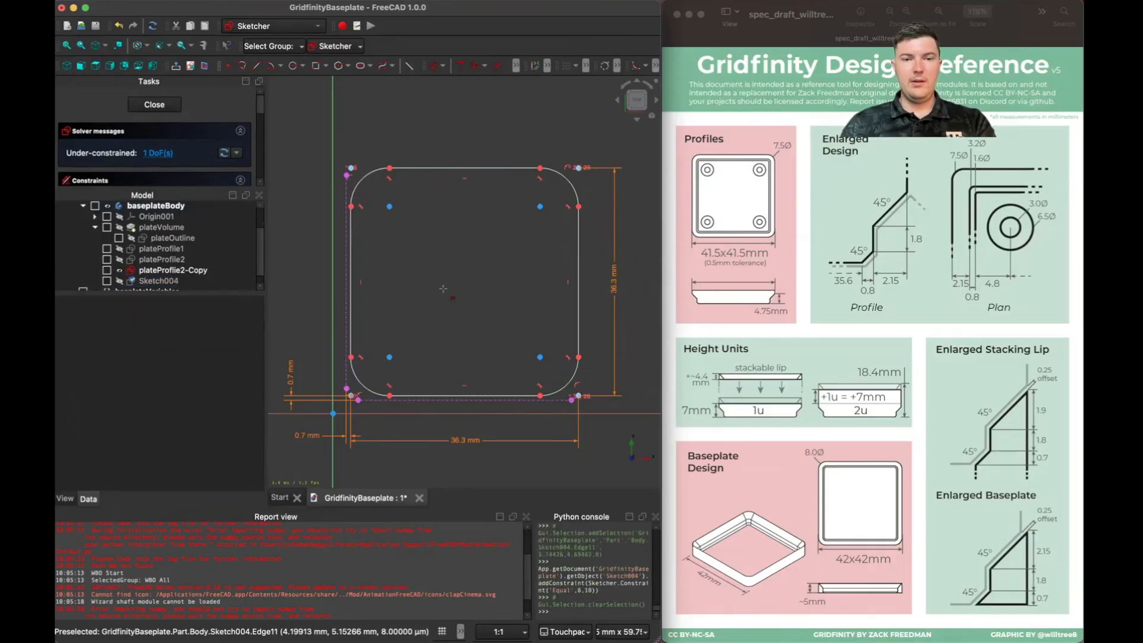
# Step: Constrain the upper-left fillet's diameter to <<basplateVariables>>.filletDiameter3 and move its dimension label clear of the corner
pyautogui.press('k')
pyautogui.press('o')
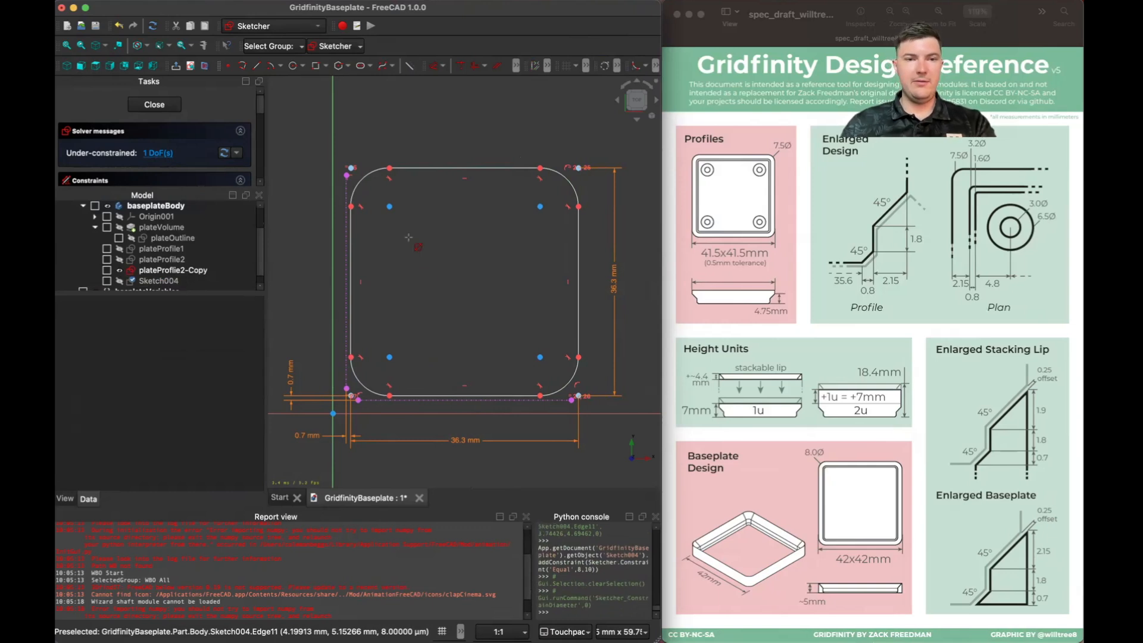
pyautogui.click(375, 175)
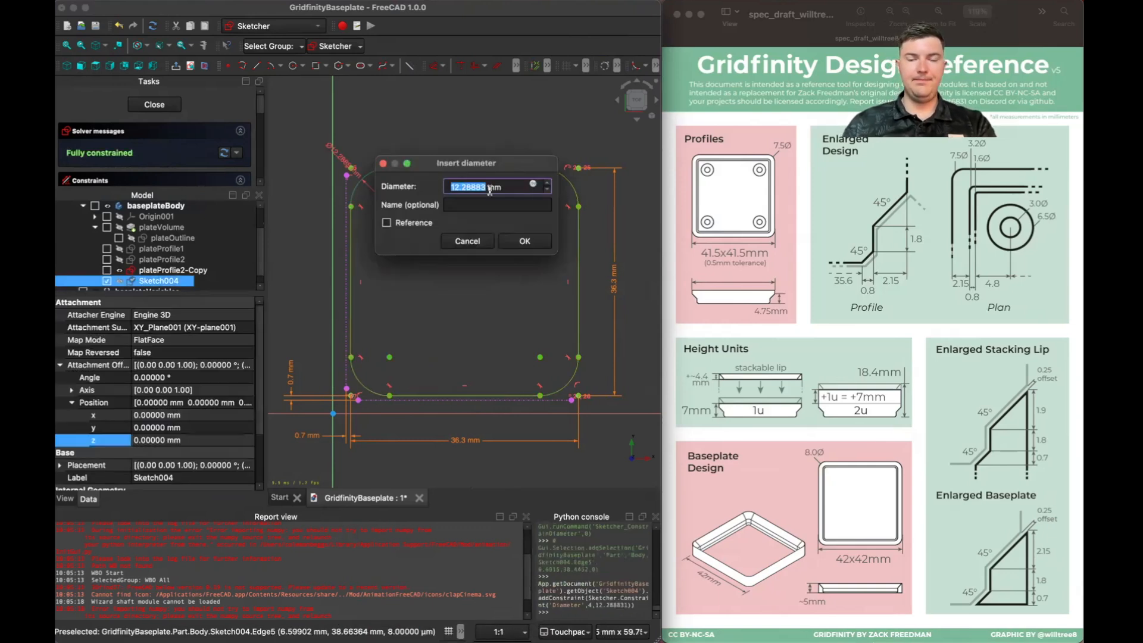
pyautogui.press('=')
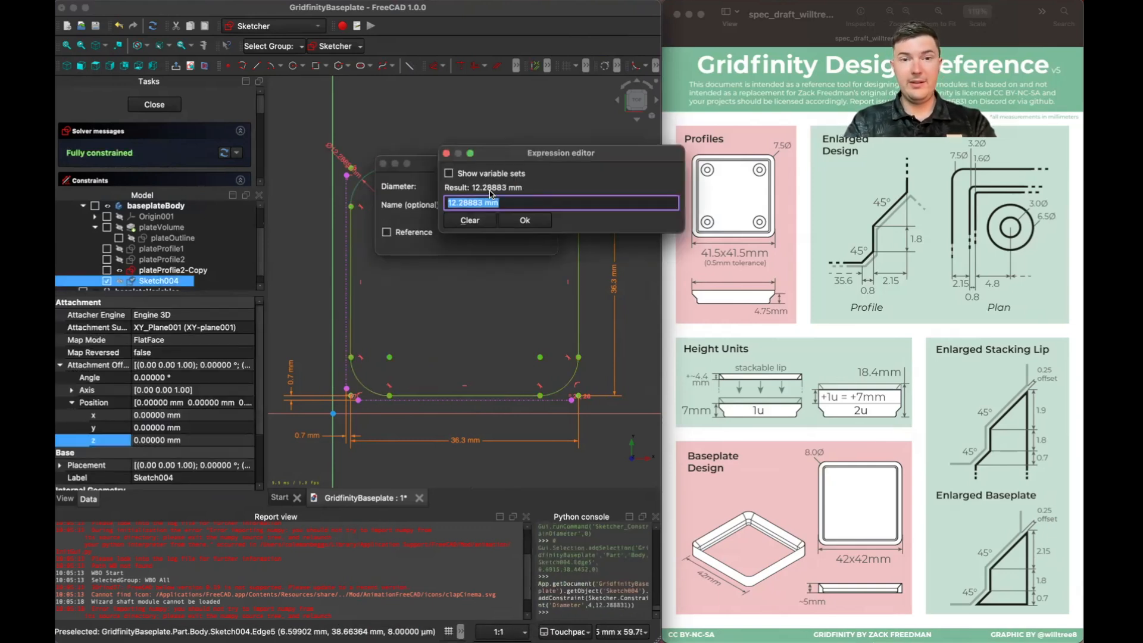
pyautogui.write('<<basplateVariables>>.')
pyautogui.write('pl')
pyautogui.press('BackSpace')
pyautogui.press('BackSpace')
pyautogui.write('fi')
pyautogui.press('Down')
pyautogui.press('Down')
pyautogui.press('Down')
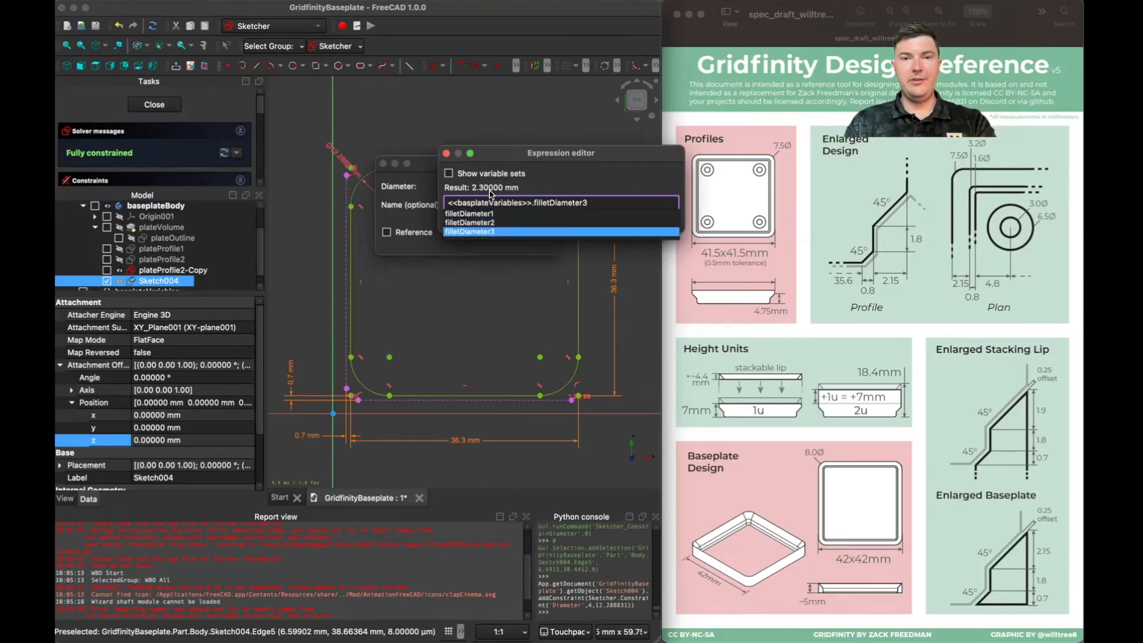
pyautogui.press('Return')
pyautogui.press('Return')
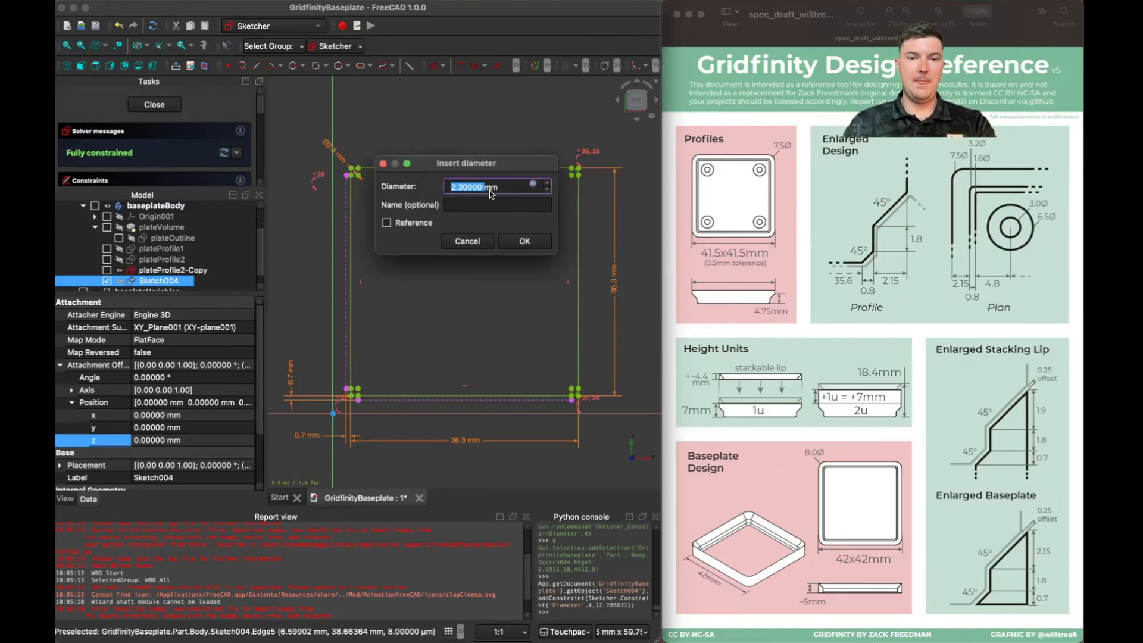
pyautogui.click(524, 242)
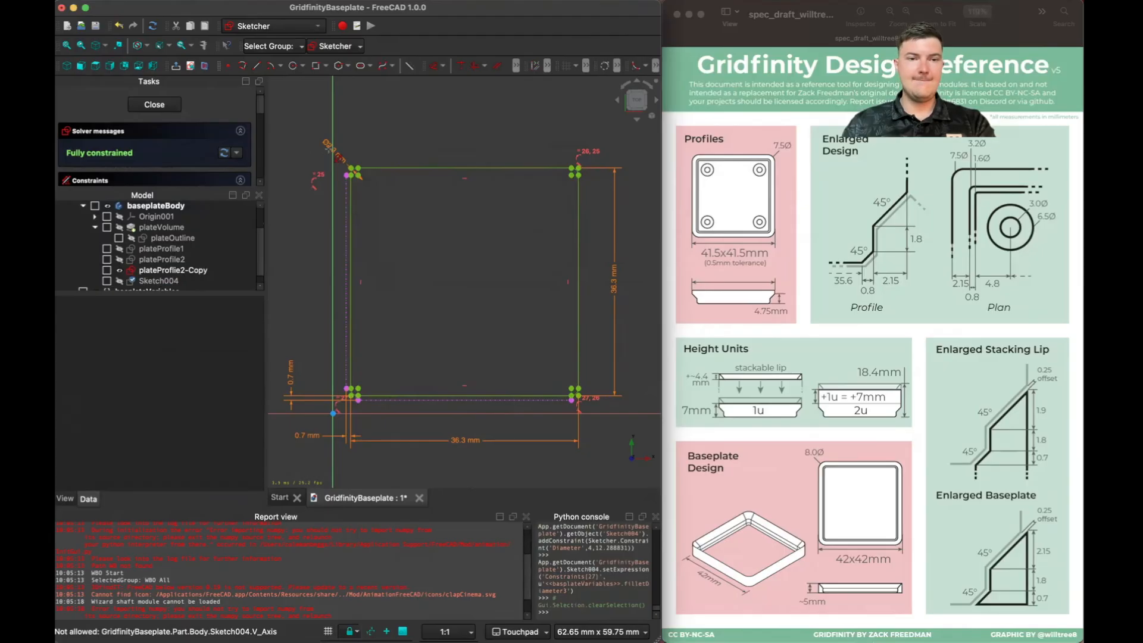
pyautogui.moveTo(331, 153); pyautogui.dragTo(300, 156)
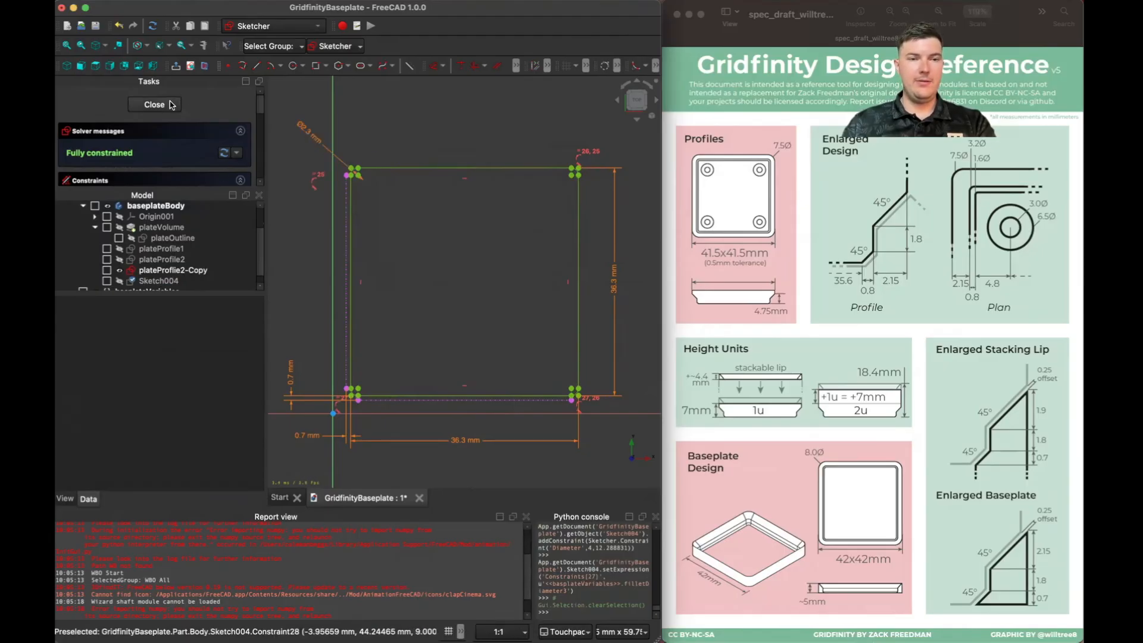
# Step: Close the sketch and compare the stacked profiles from the front and in isometric view
pyautogui.click(154, 105)
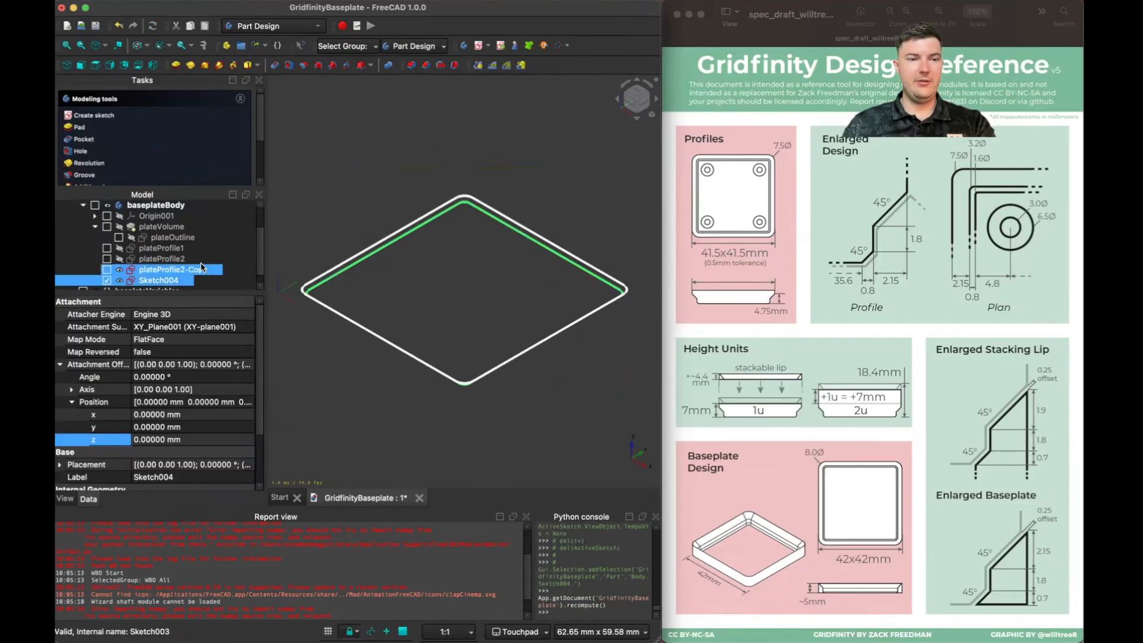
pyautogui.press('1')
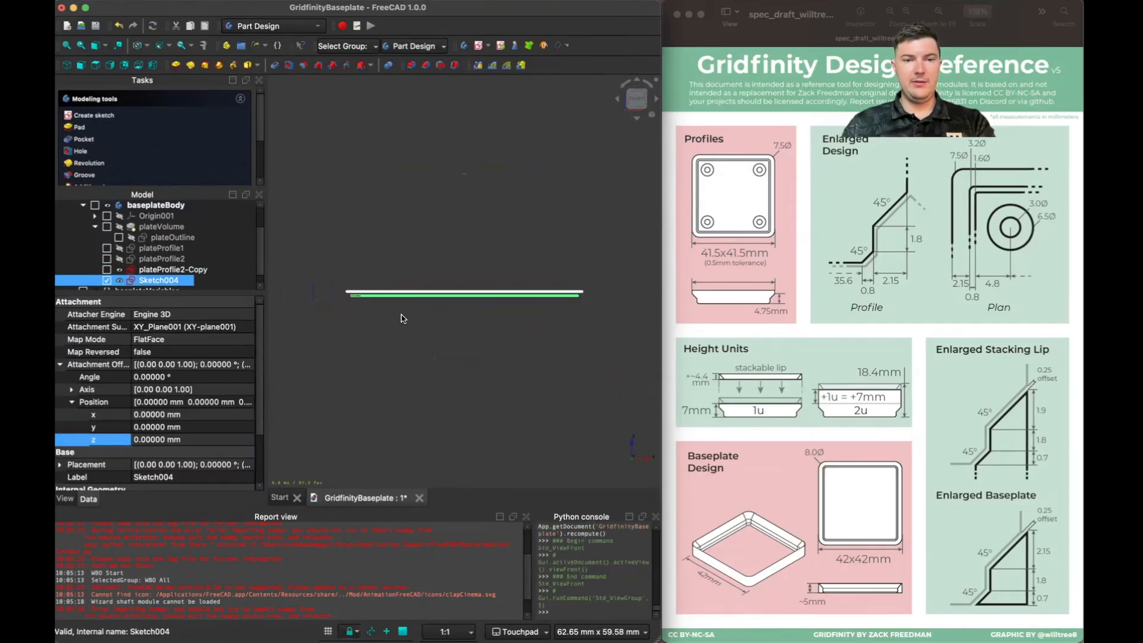
pyautogui.scroll(5, 393, 309)
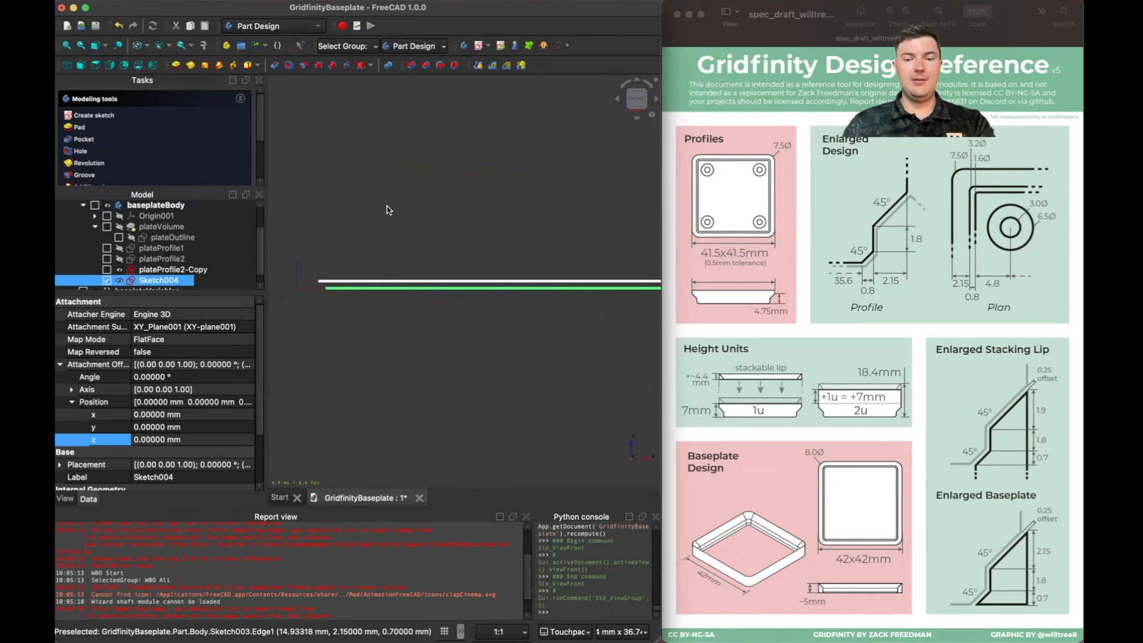
pyautogui.press('0')
pyautogui.press('v')
pyautogui.press('f')
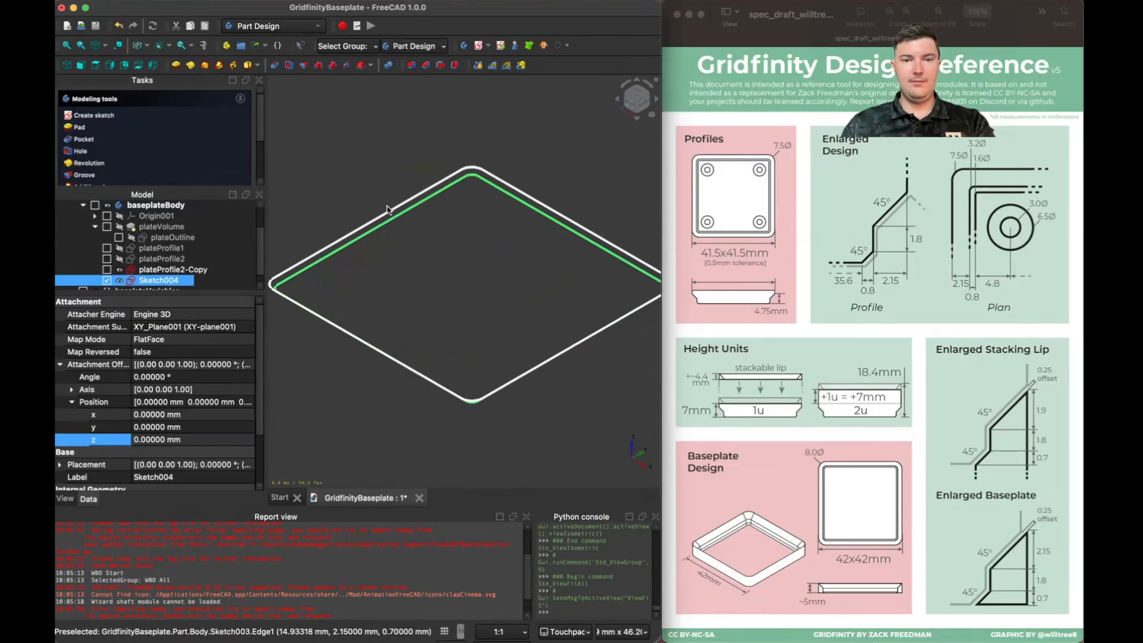
# Step: Rename the newest profile sketch in baseplateBody as plateProfile3
pyautogui.click(167, 280)
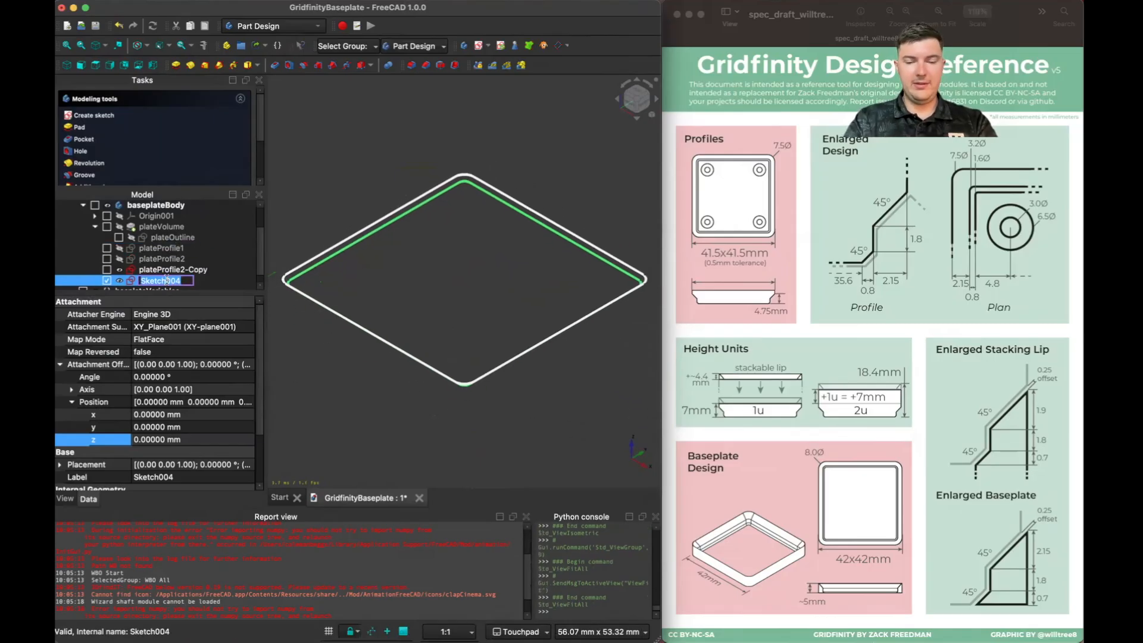
pyautogui.write('plateProfile3')
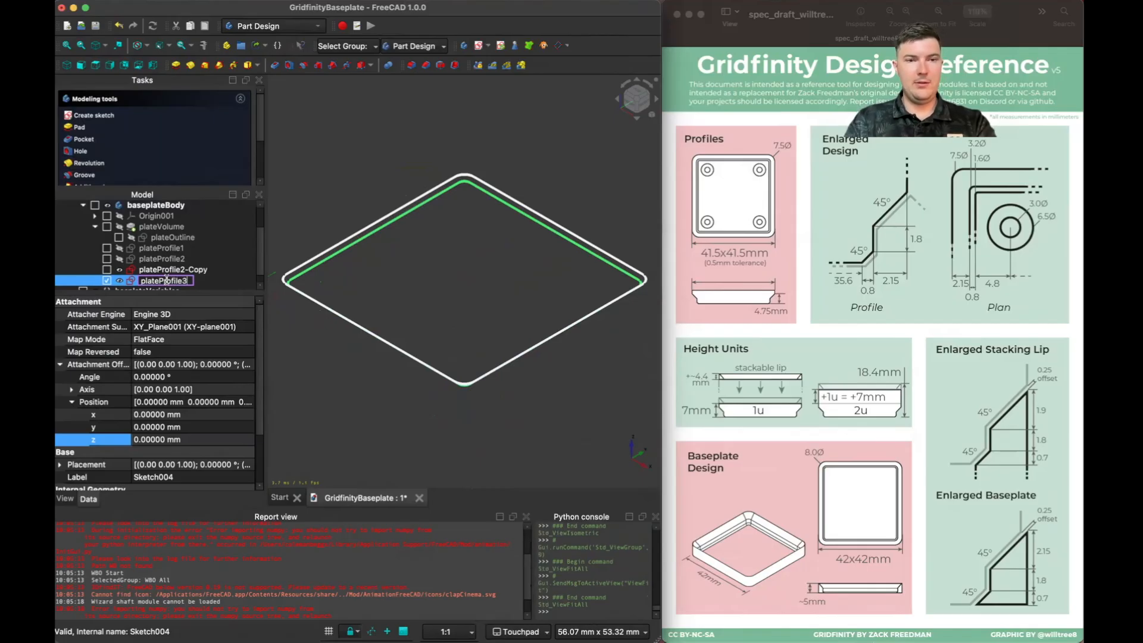
pyautogui.press('Return')
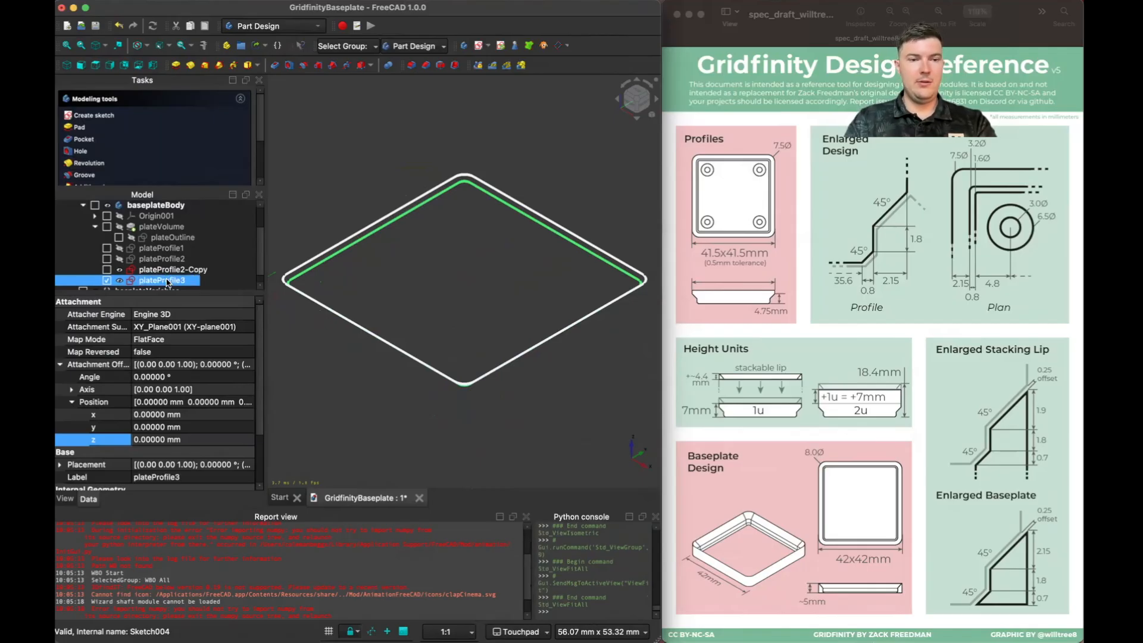
pyautogui.click(292, 350)
# Step: Make the hidden plateProfile2 and plateProfile1 sketches visible alongside the other profiles
pyautogui.click(146, 257)
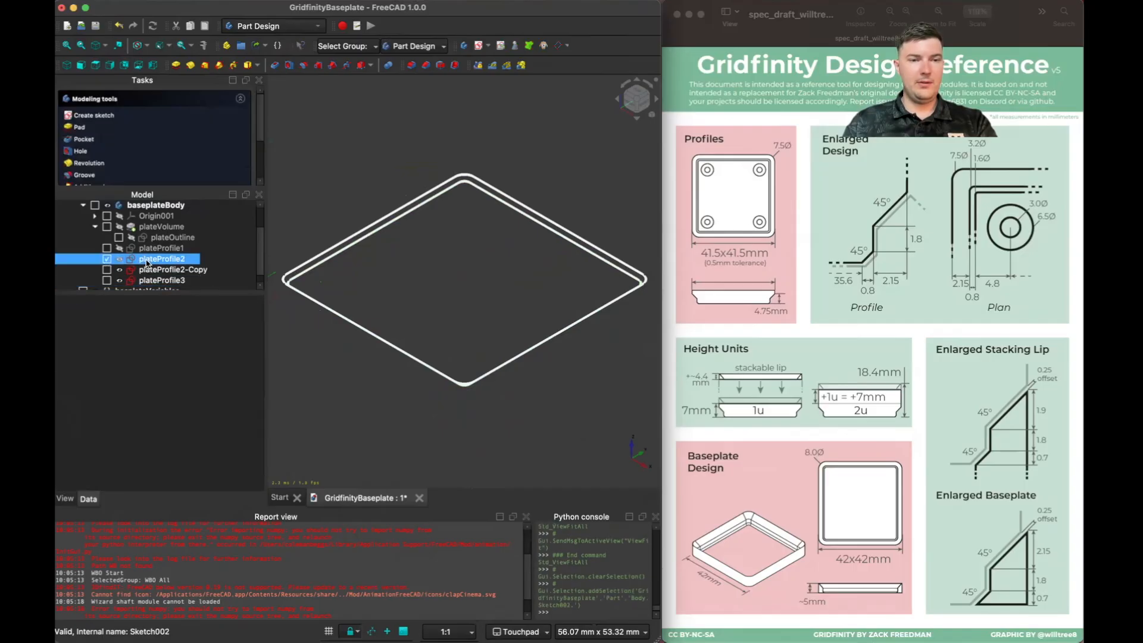
pyautogui.press('space')
pyautogui.click(144, 249)
pyautogui.press('space')
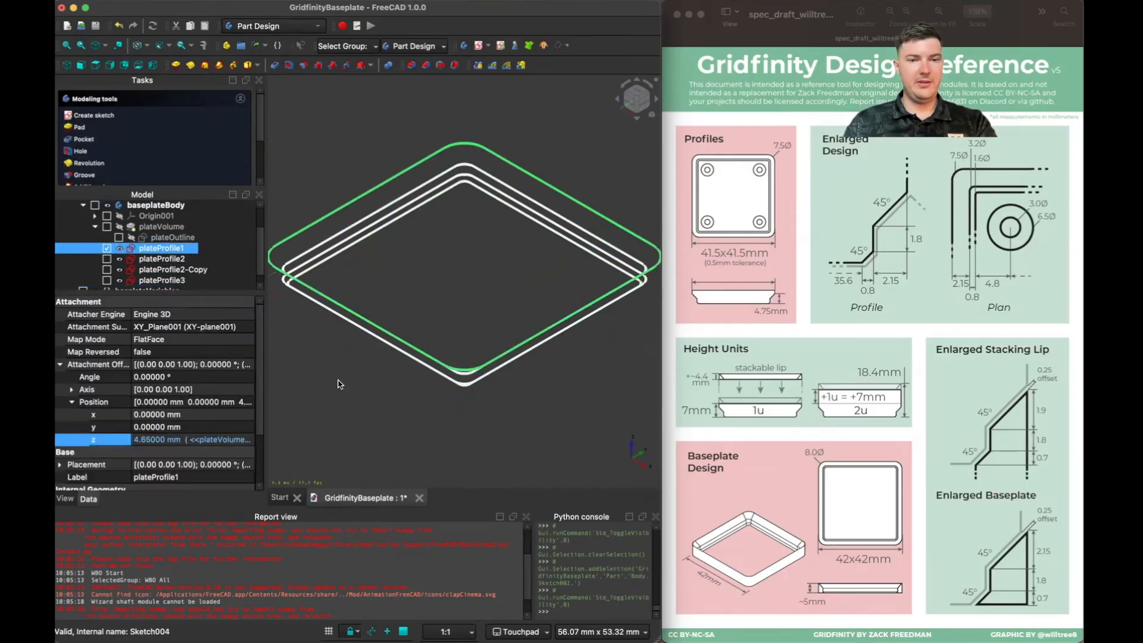
pyautogui.click(334, 383)
# Step: Make the plateVolume solid visible and fit the whole model in the view
pyautogui.click(181, 218)
pyautogui.click(181, 228)
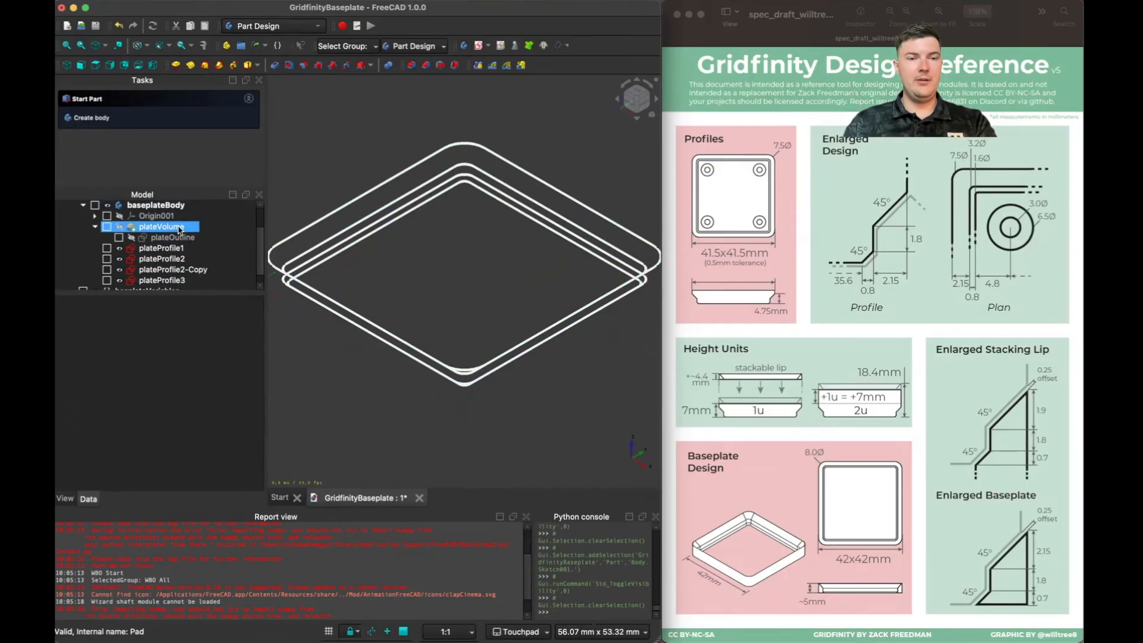
pyautogui.press('space')
pyautogui.click(351, 377)
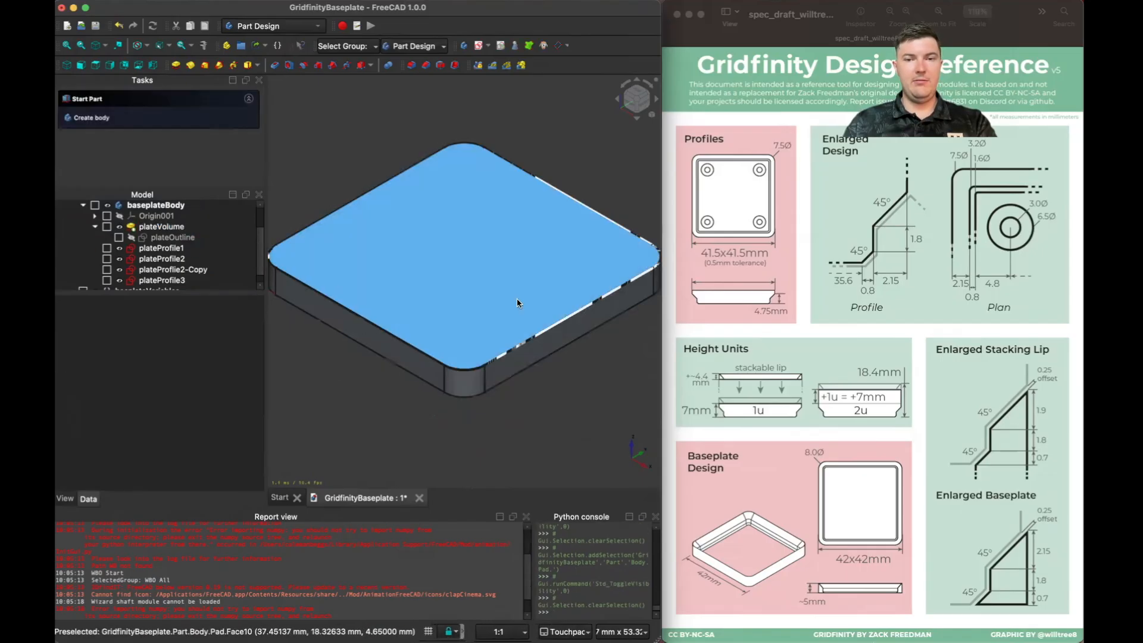
pyautogui.press('v')
pyautogui.press('f')
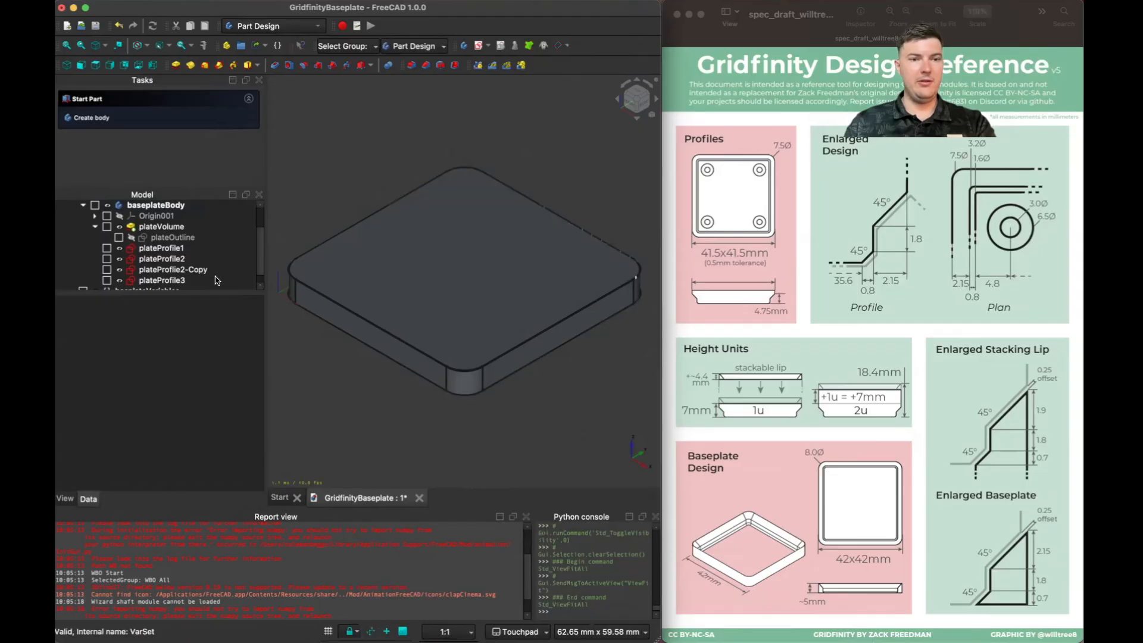
pyautogui.click(166, 280)
pyautogui.scroll(-1, 166, 275)
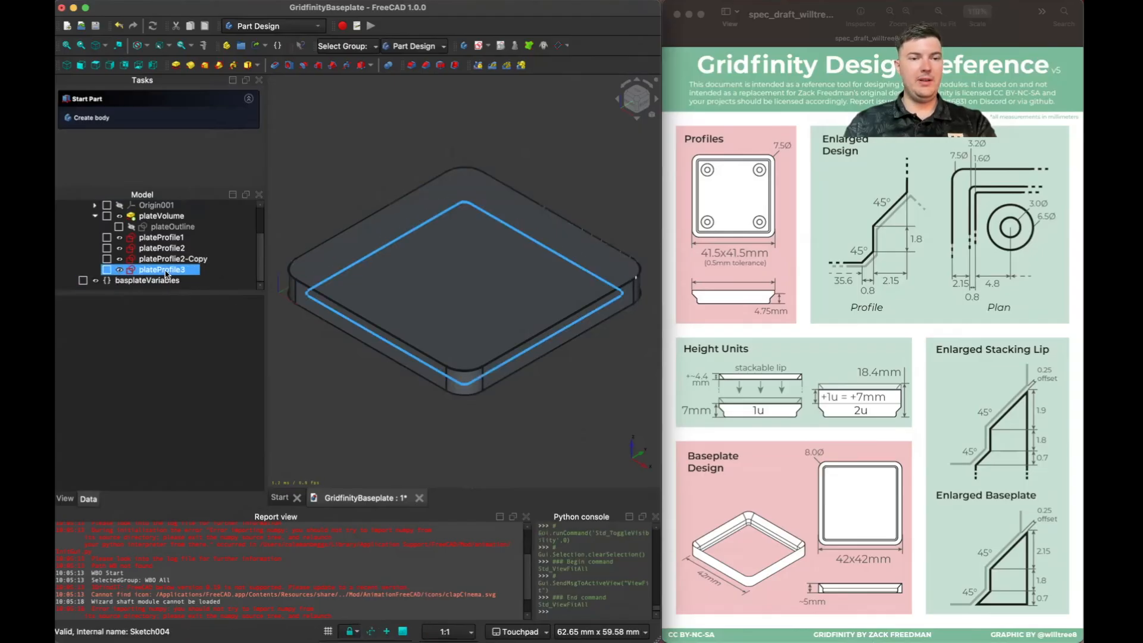
pyautogui.click(166, 238)
pyautogui.keyDown('shift'); pyautogui.click(185, 248); pyautogui.keyUp('shift')
pyautogui.click(298, 212)
pyautogui.click(144, 207)
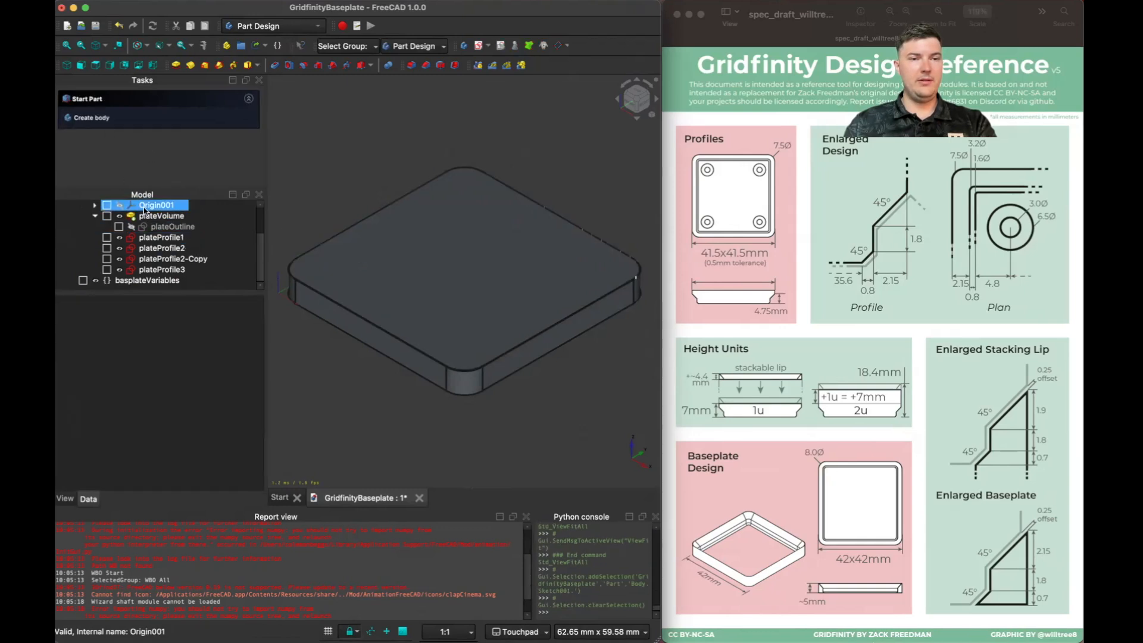
pyautogui.scroll(2, 156, 226)
# Step: Try to create a Subtractive Loft with the whole baseplateBody selected
pyautogui.click(156, 227)
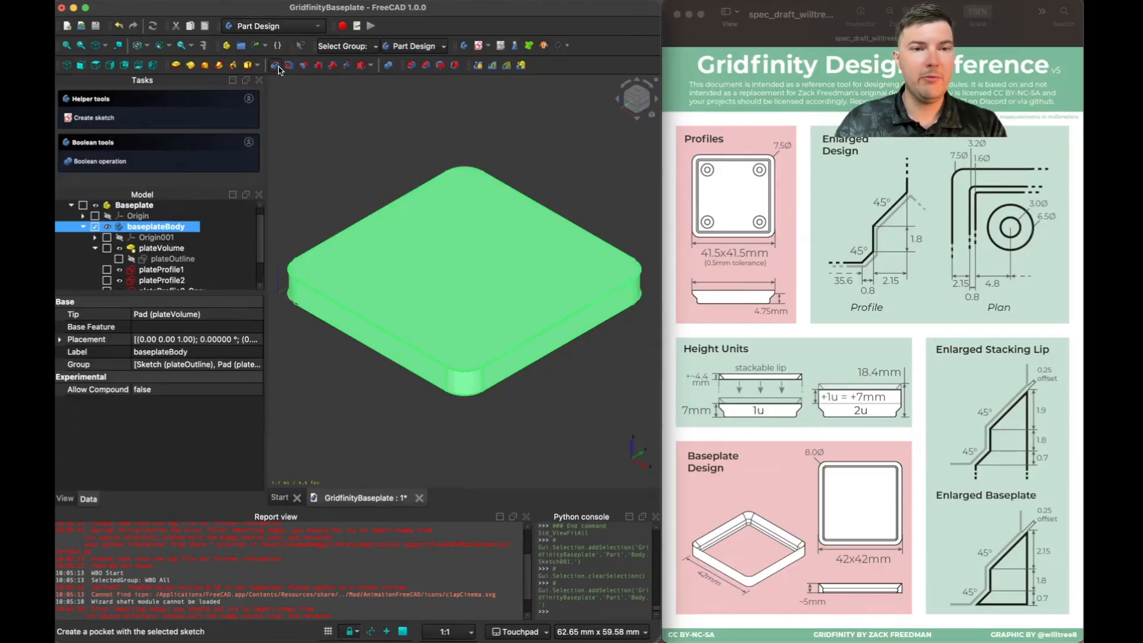
pyautogui.click(321, 67)
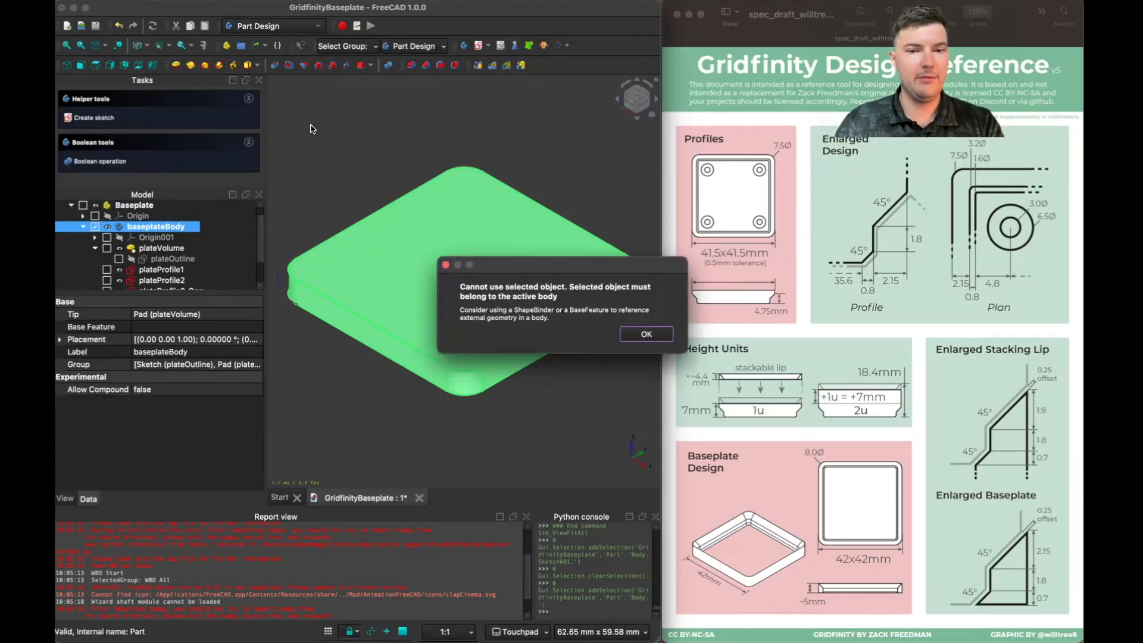
pyautogui.click(630, 345)
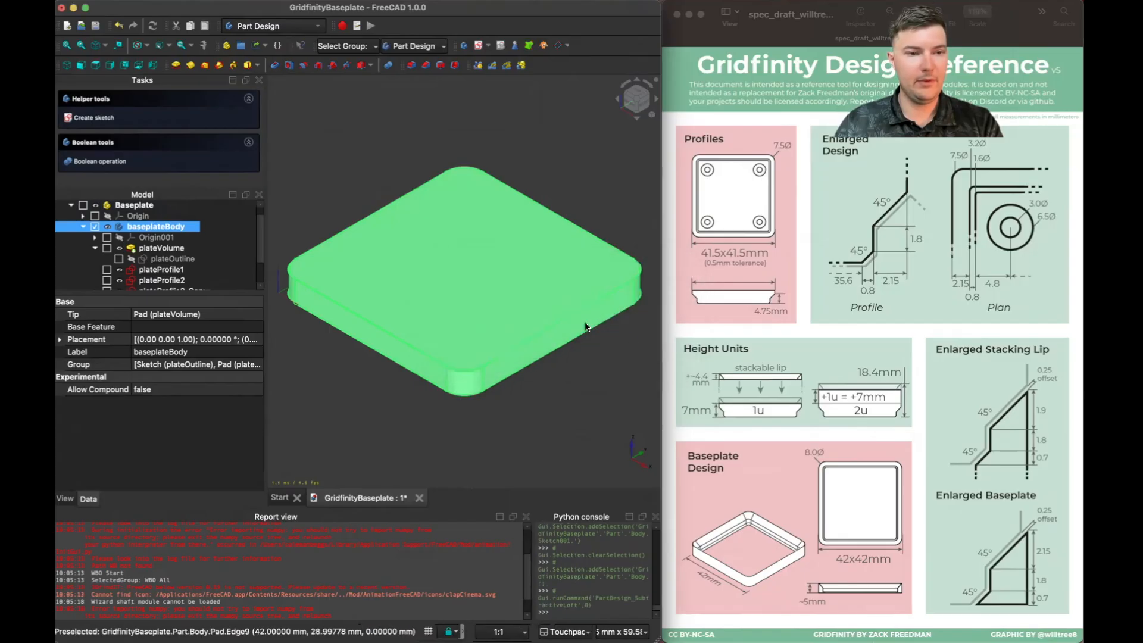
pyautogui.click(279, 341)
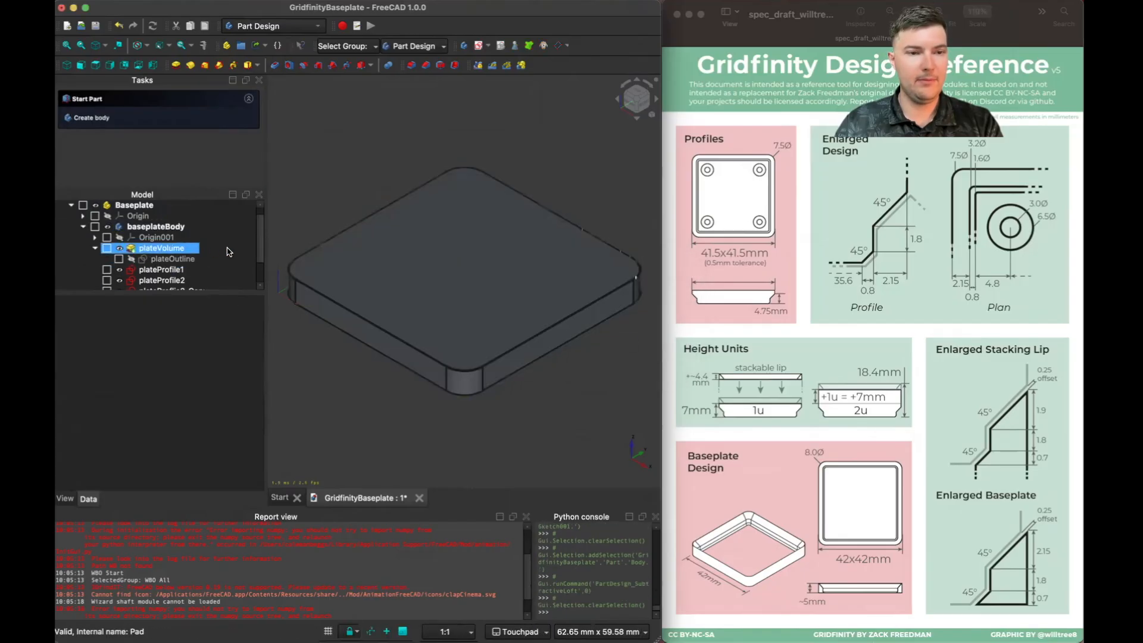
# Step: Start a Subtractive Loft with plateProfile1 as its base profile and enable Ruled surface
pyautogui.click(319, 66)
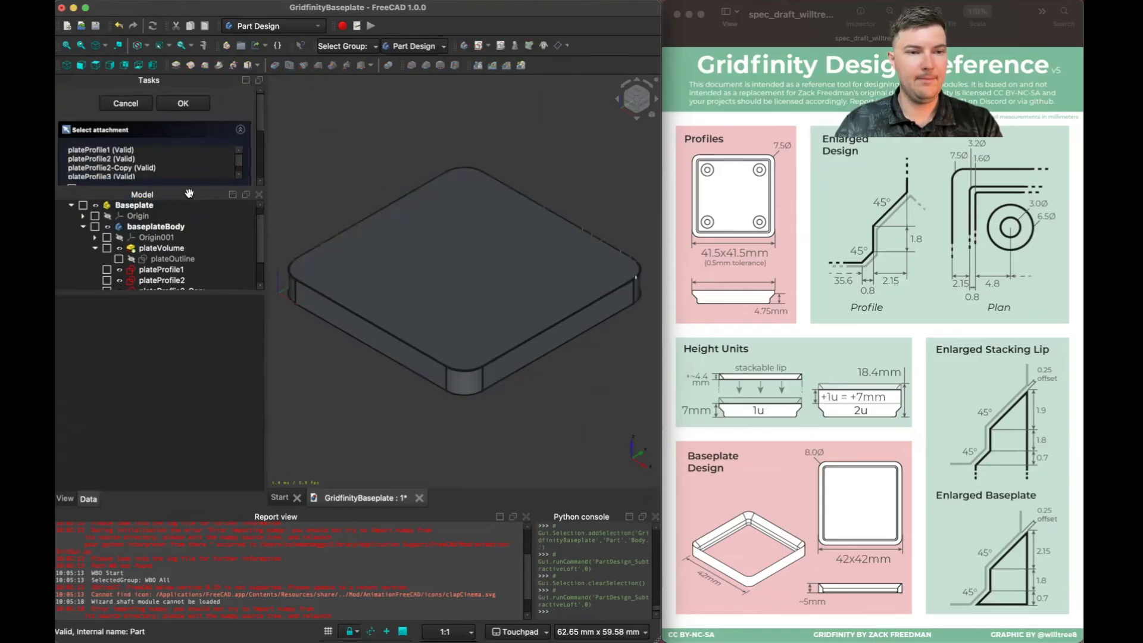
pyautogui.click(131, 150)
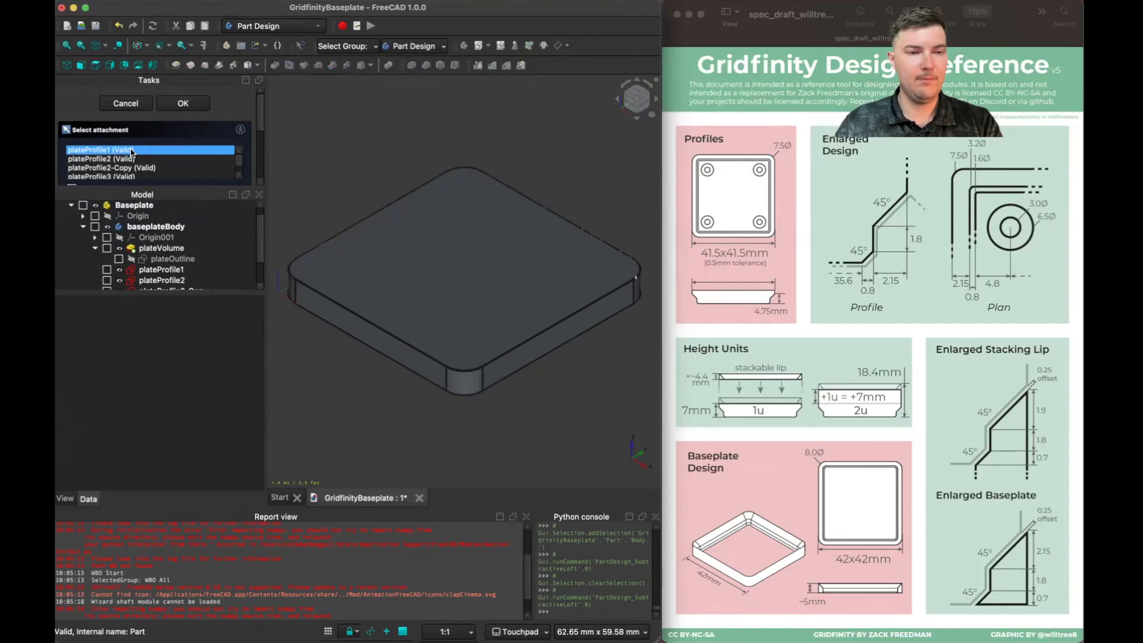
pyautogui.click(130, 149)
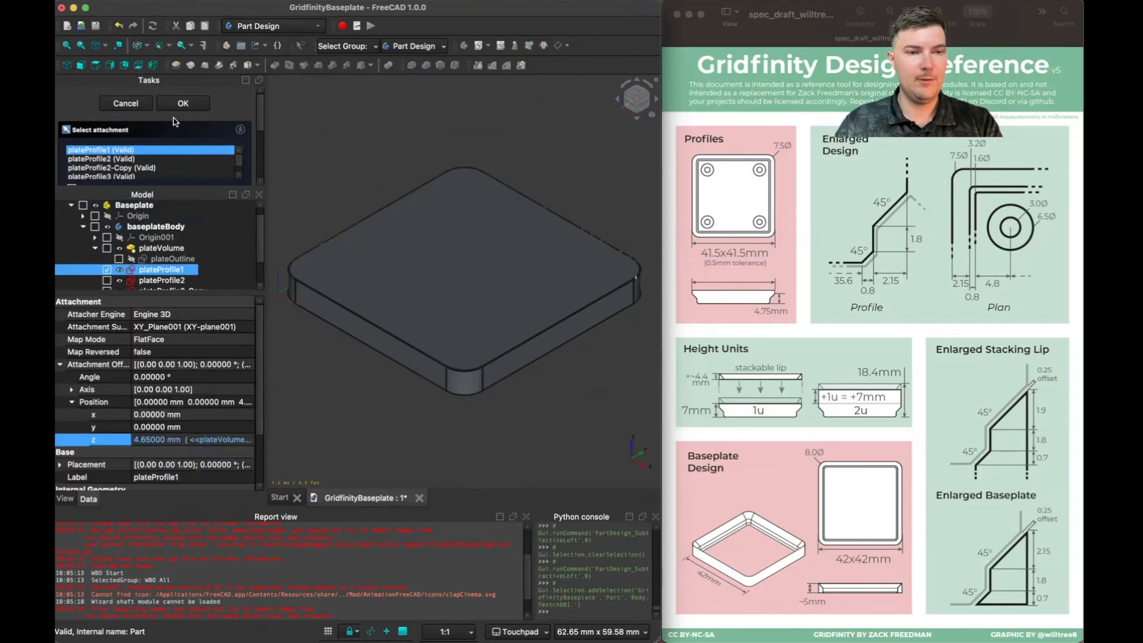
pyautogui.click(183, 103)
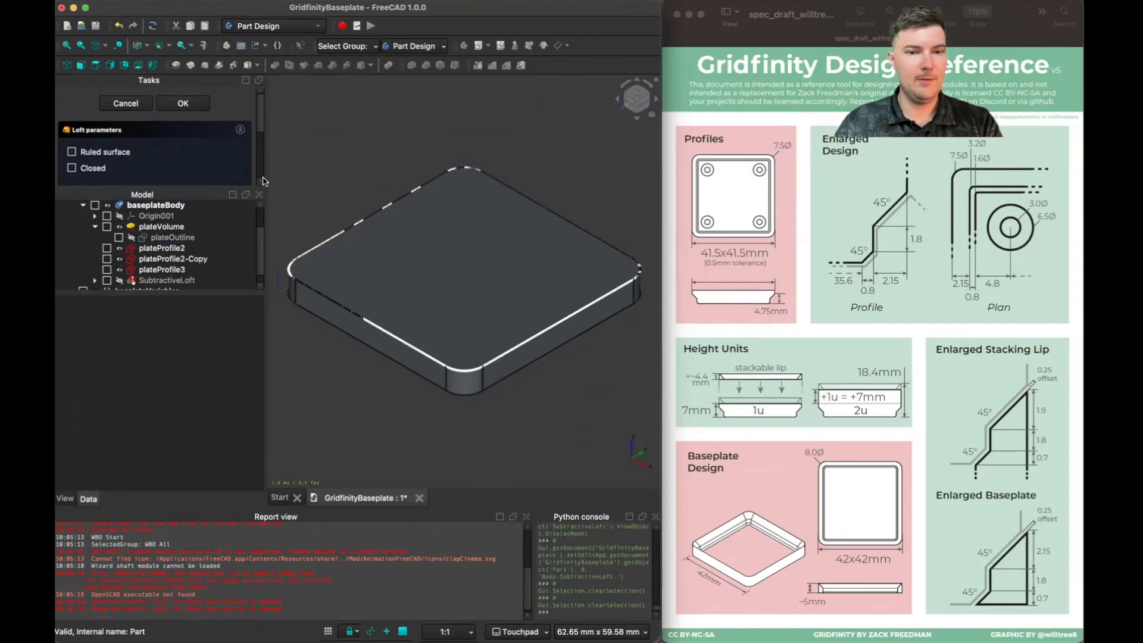
pyautogui.moveTo(189, 187); pyautogui.dragTo(185, 272)
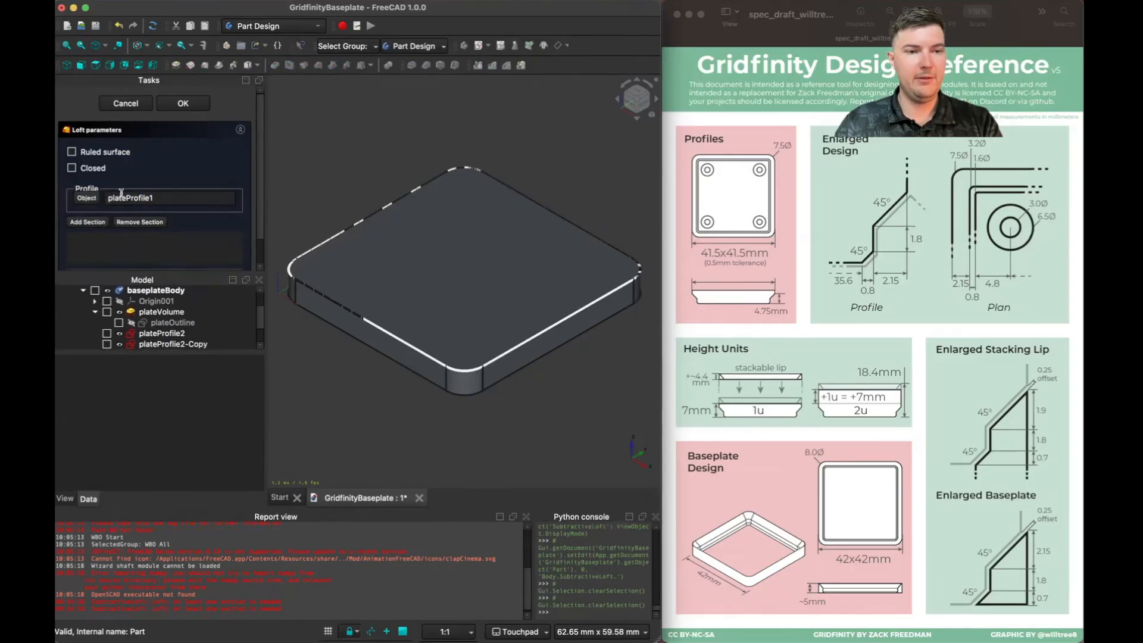
pyautogui.click(72, 152)
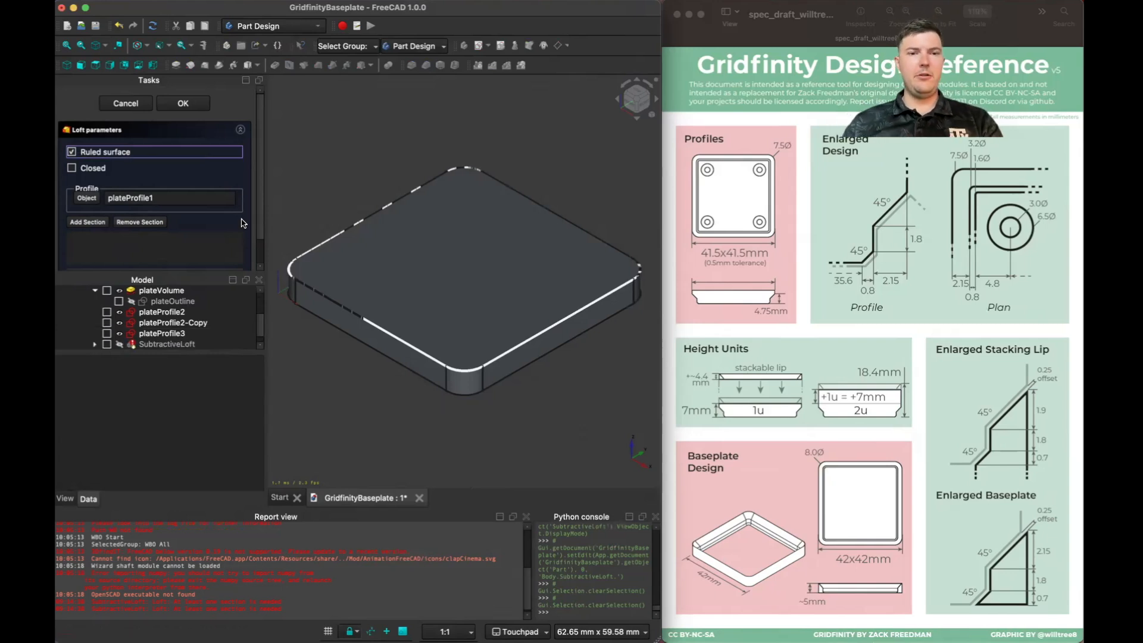
# Step: Add plateProfile2, plateProfile2-Copy and plateProfile3 as loft sections in that order, finish the subtractive loft and inspect the cut frame
pyautogui.click(83, 225)
pyautogui.click(172, 313)
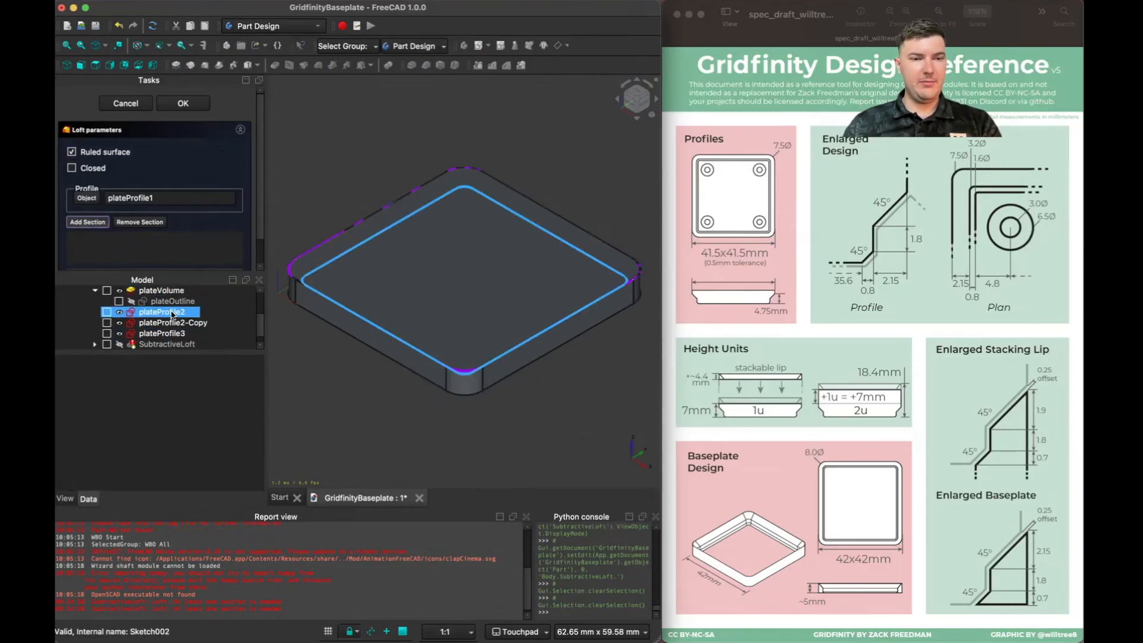
pyautogui.click(89, 222)
pyautogui.click(167, 312)
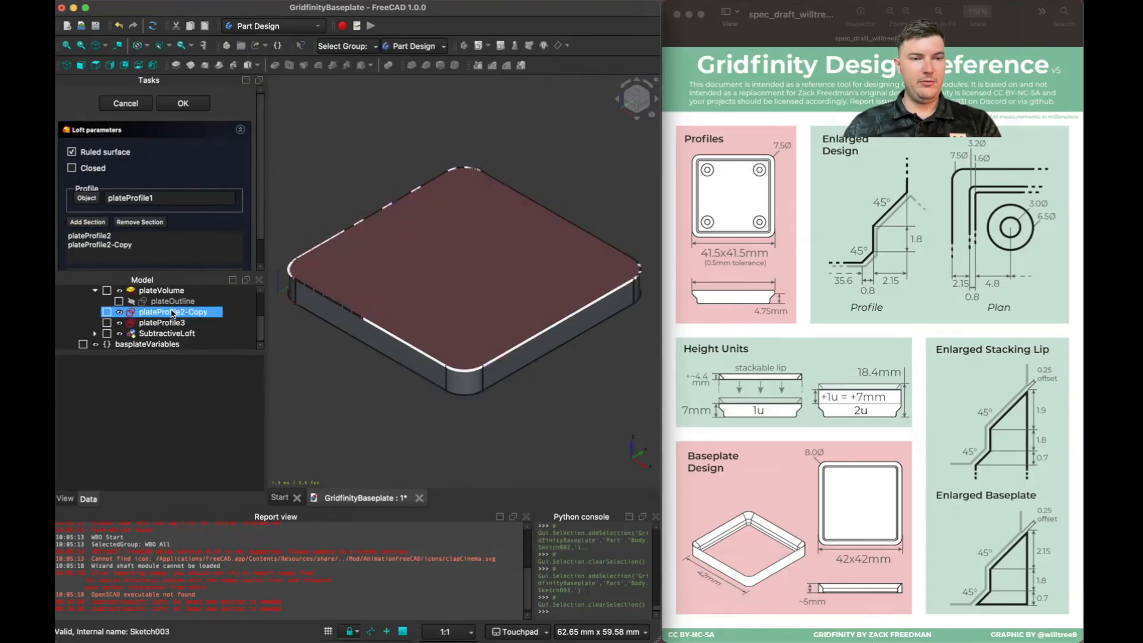
pyautogui.click(89, 223)
pyautogui.click(162, 322)
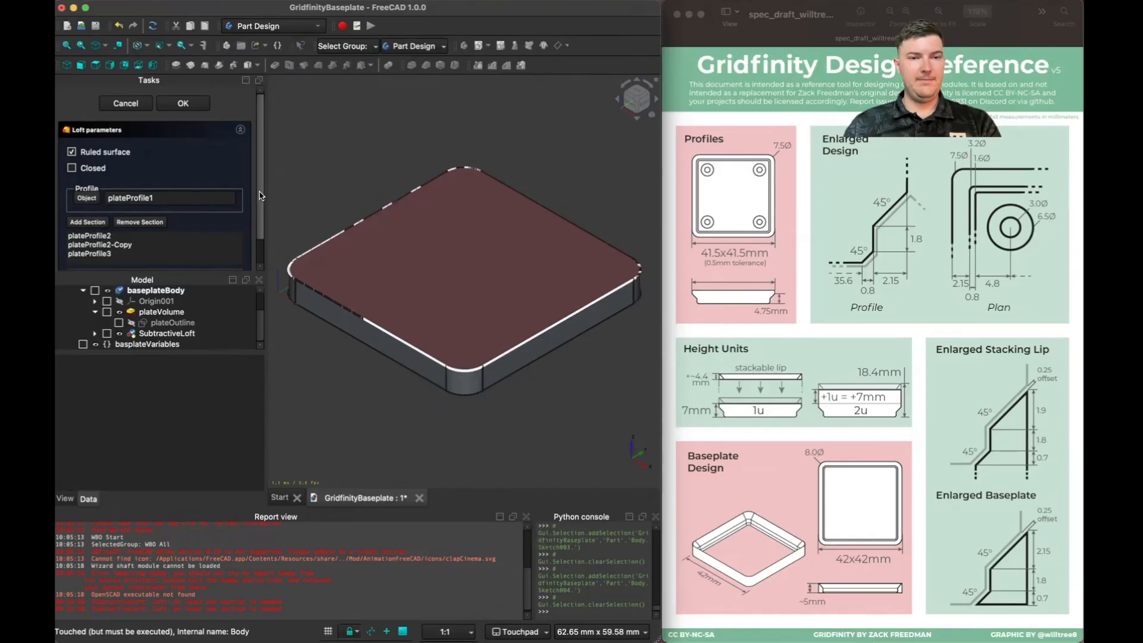
pyautogui.scroll(-2, 262, 194)
pyautogui.scroll(2, 190, 169)
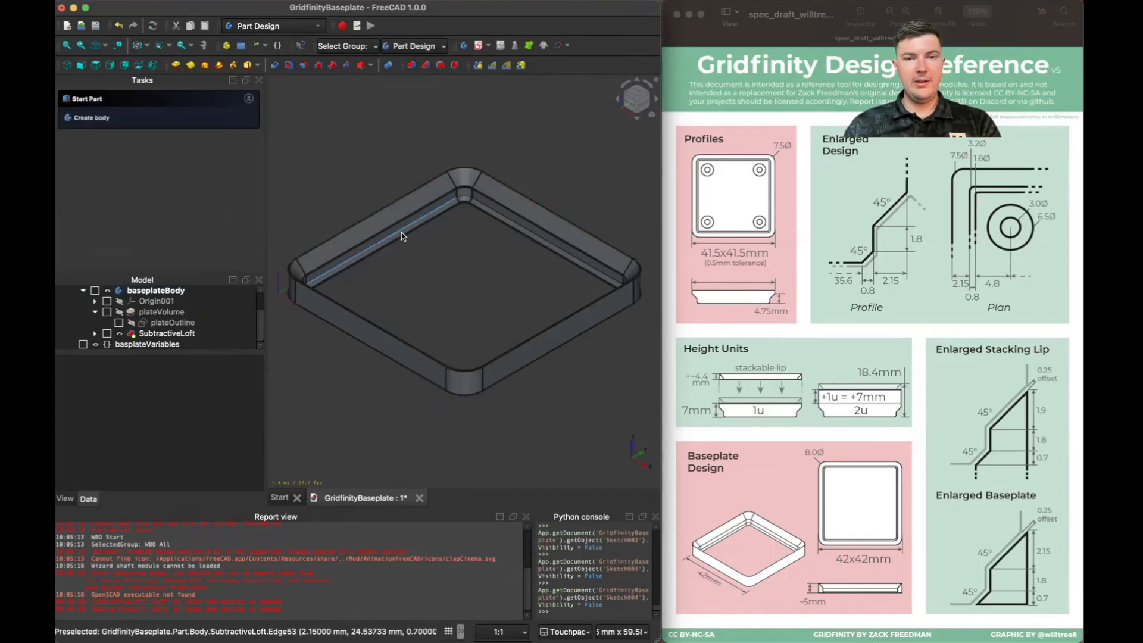
pyautogui.scroll(3, 420, 233)
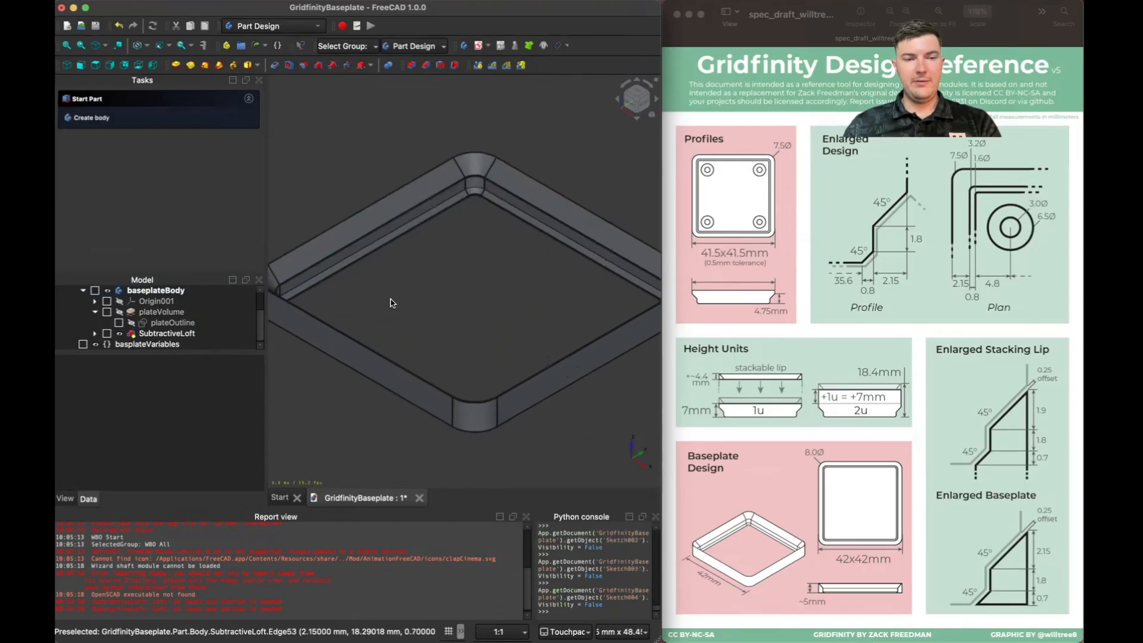
pyautogui.scroll(-4, 391, 301)
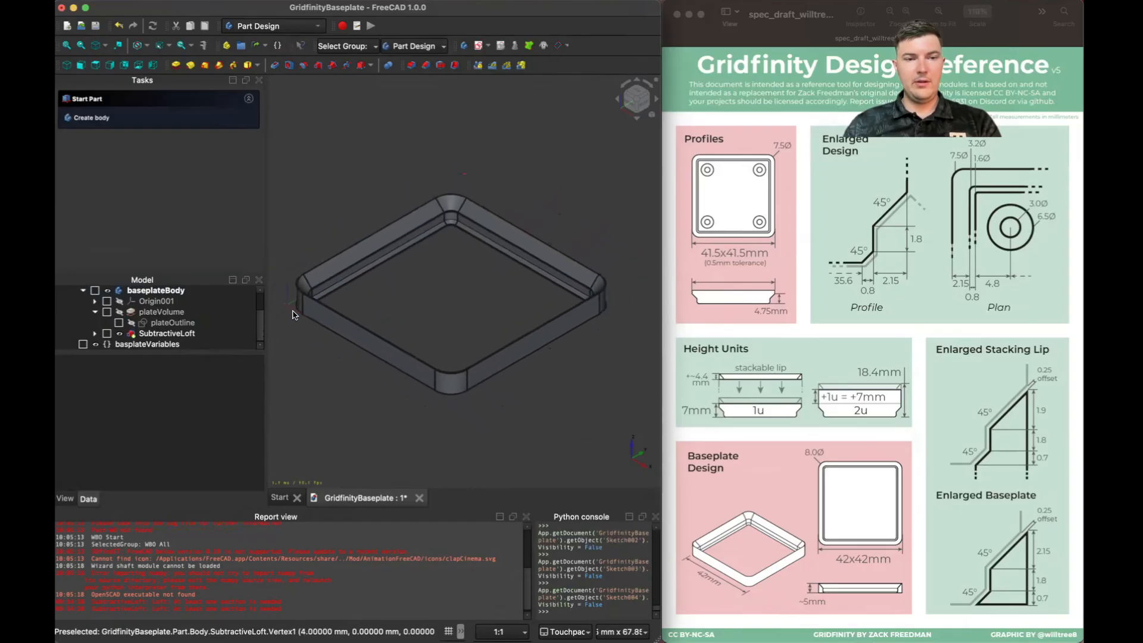